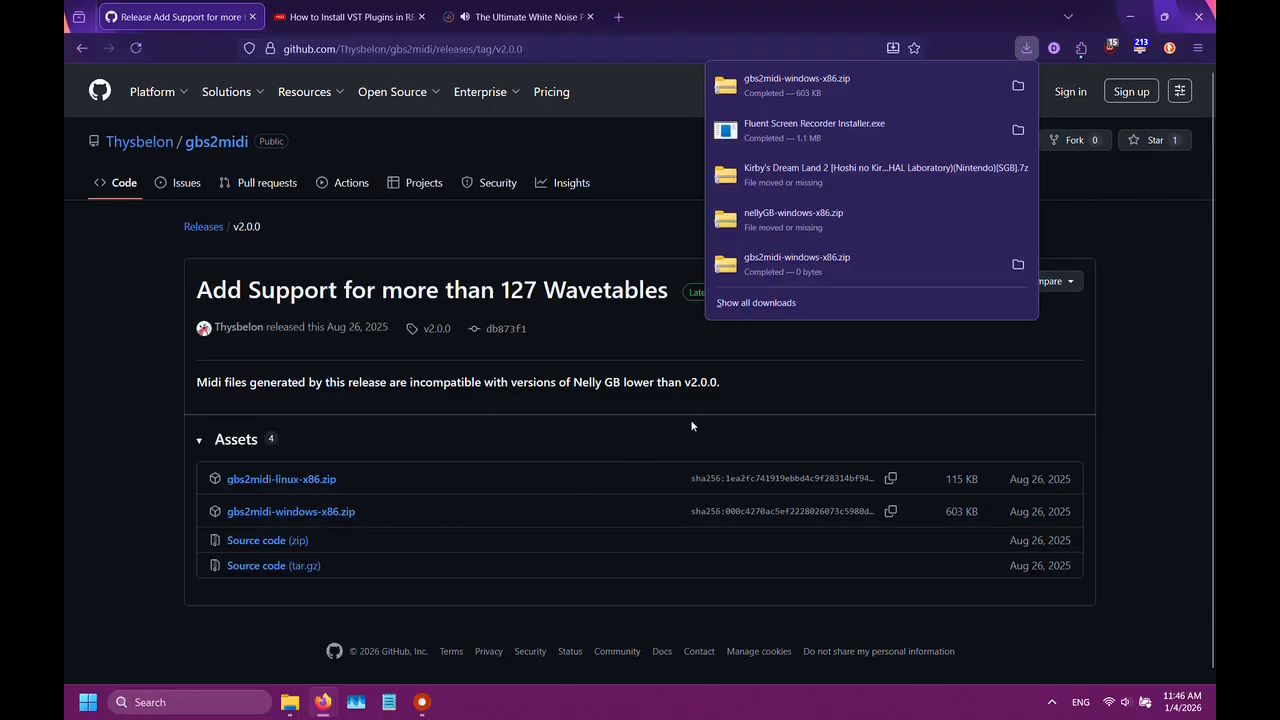
Go from the release page to the gbs2midi repository's main page and open the linked Nelly-GB-synth repository
left_click(288, 204)
left_click(116, 186)
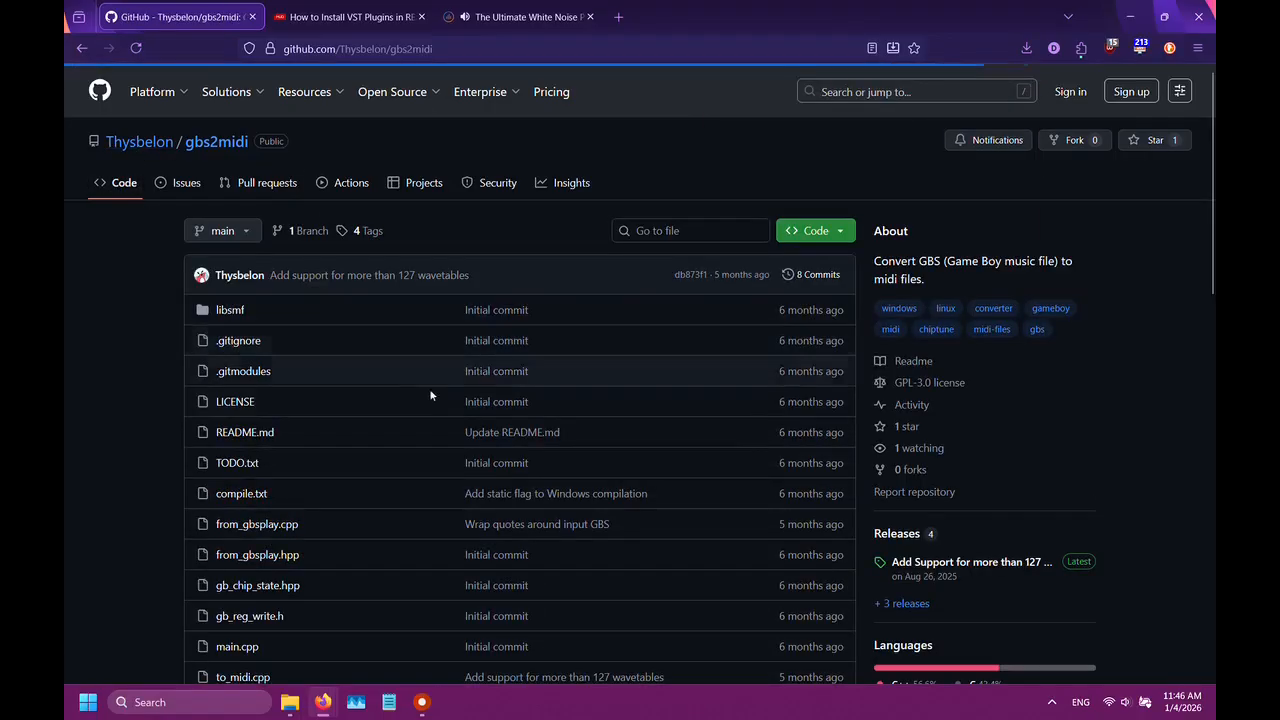
scroll(440, 400, "down", 2)
scroll(486, 418, "down", 4)
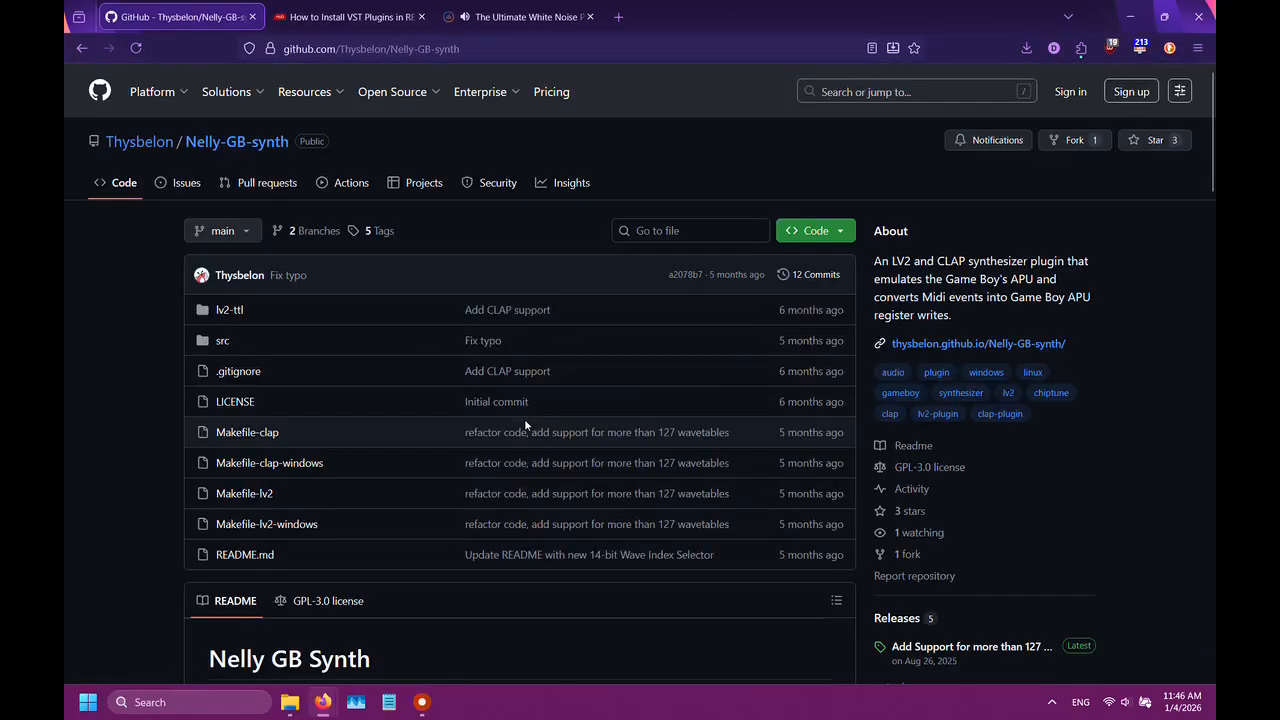
Download nellyGB-windows-x86.zip from the latest Nelly-GB-synth release
scroll(526, 423, "down", 3)
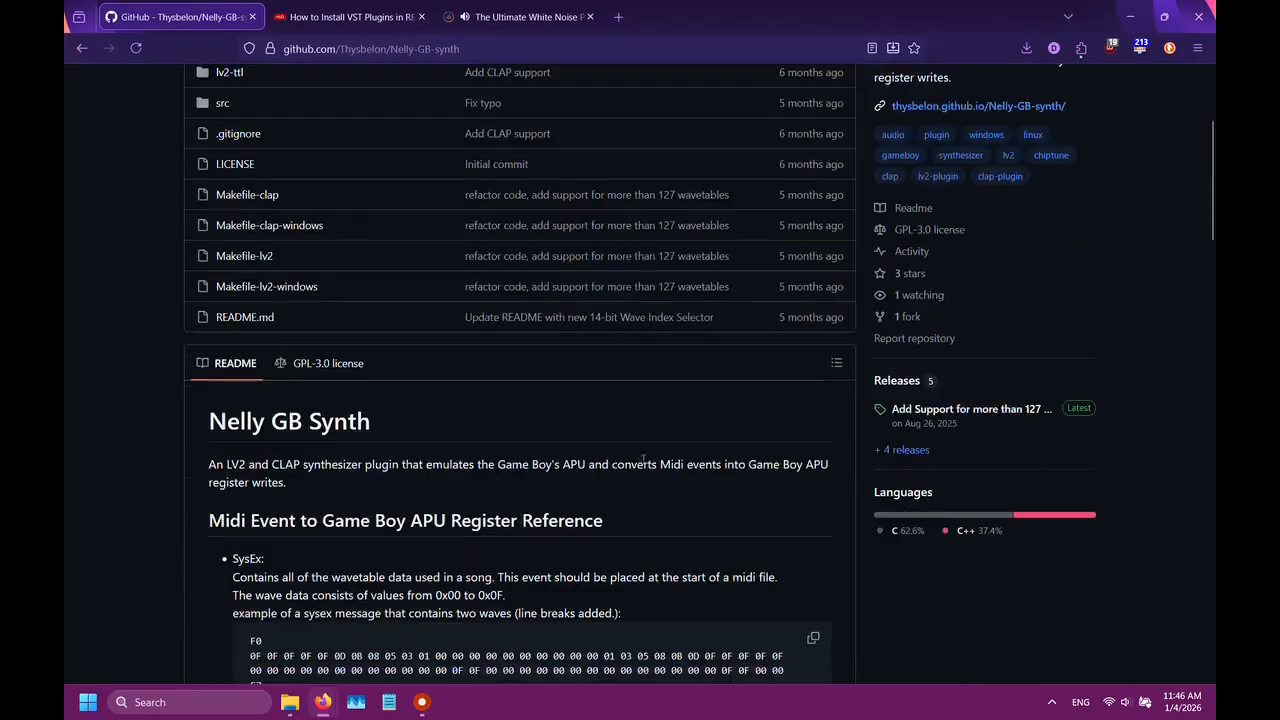
left_click(938, 413)
scroll(409, 466, "down", 2)
left_click(311, 495)
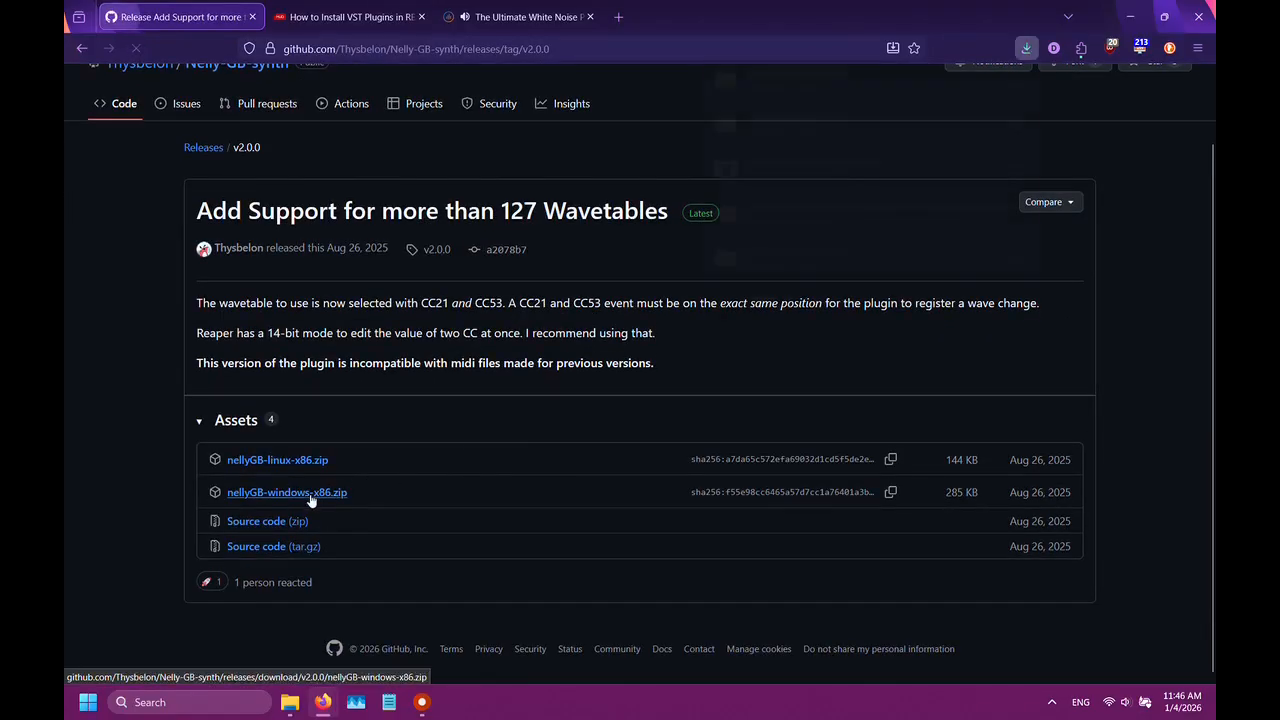
left_click(594, 329)
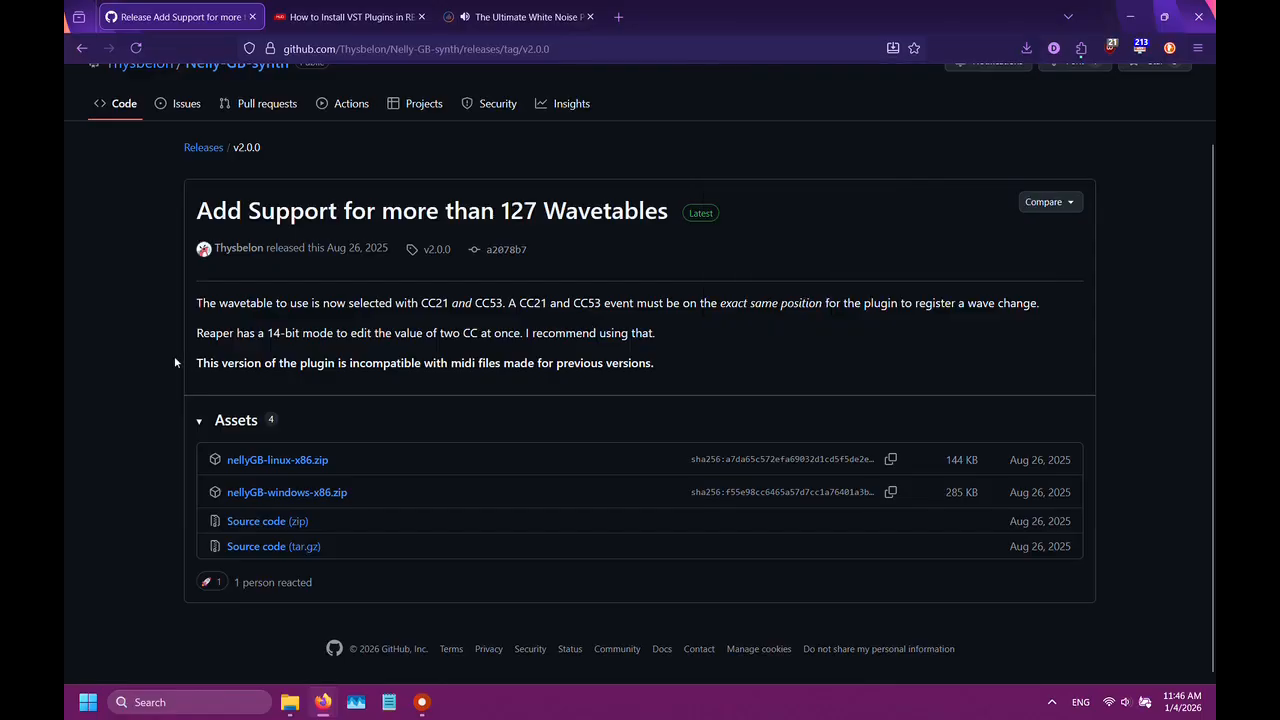
Return to the Nelly-GB-synth repository's main page and view the start of its README
scroll(174, 356, "up", 1)
left_click(126, 179)
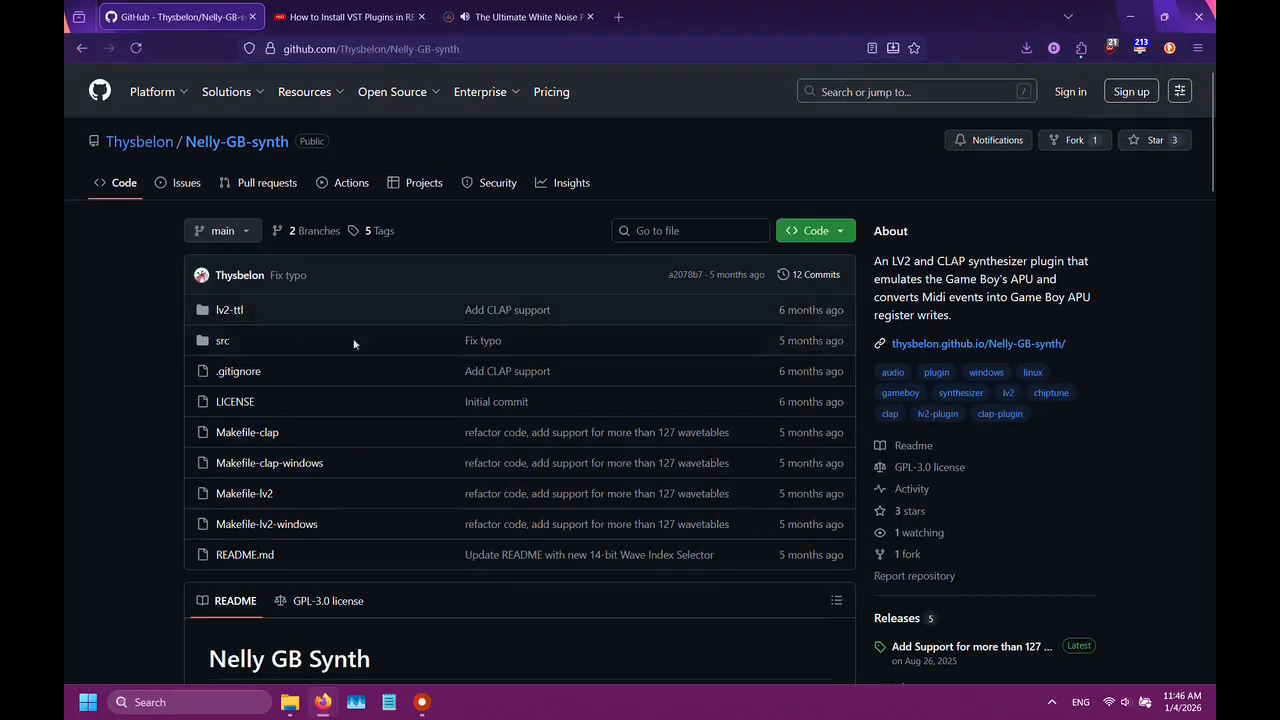
scroll(135, 417, "down", 1)
scroll(135, 417, "down", 1)
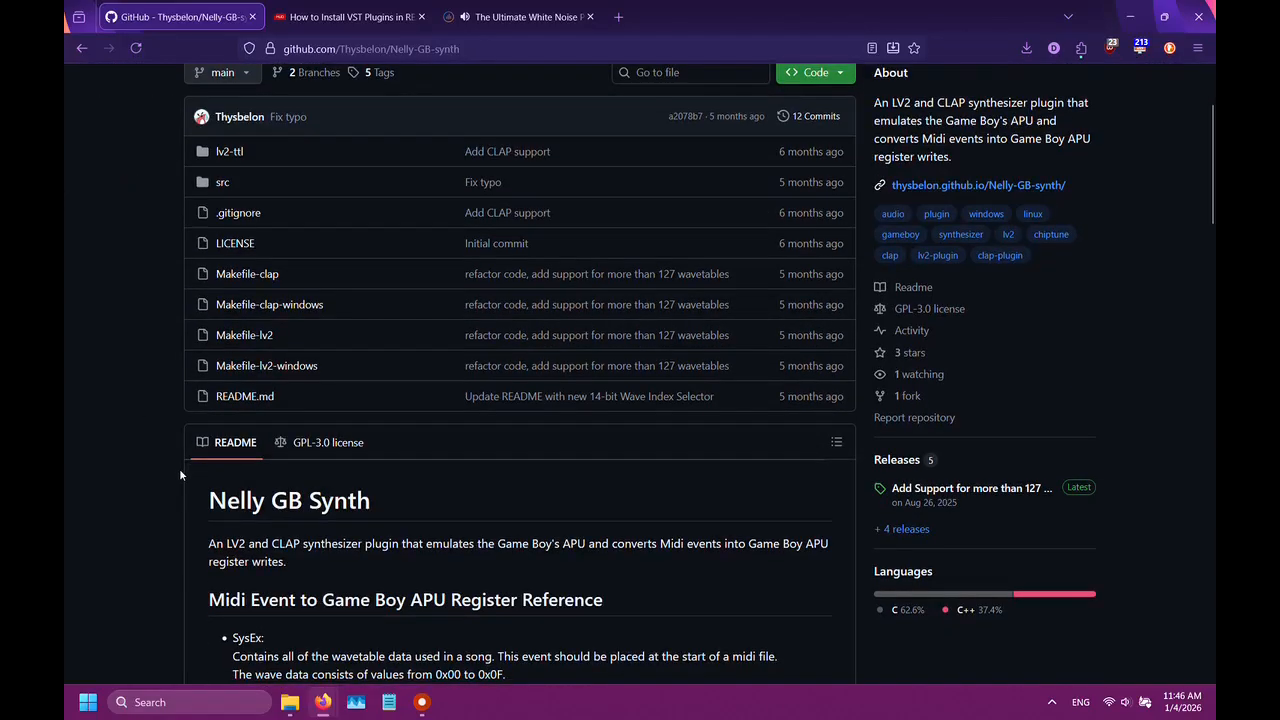
Switch to the Downloads folder in File Explorer and extract gbs2midi-windows-x86.zip into its own folder there
left_click(290, 702)
left_click(121, 180)
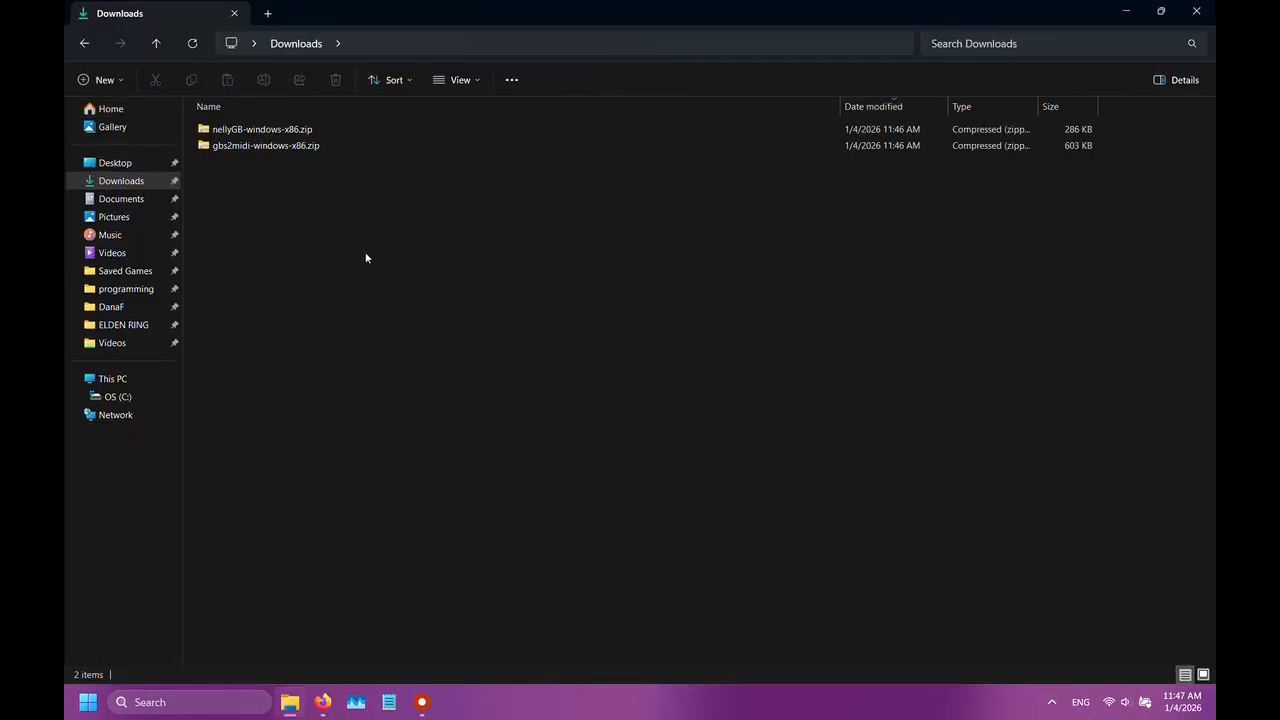
left_click(260, 150)
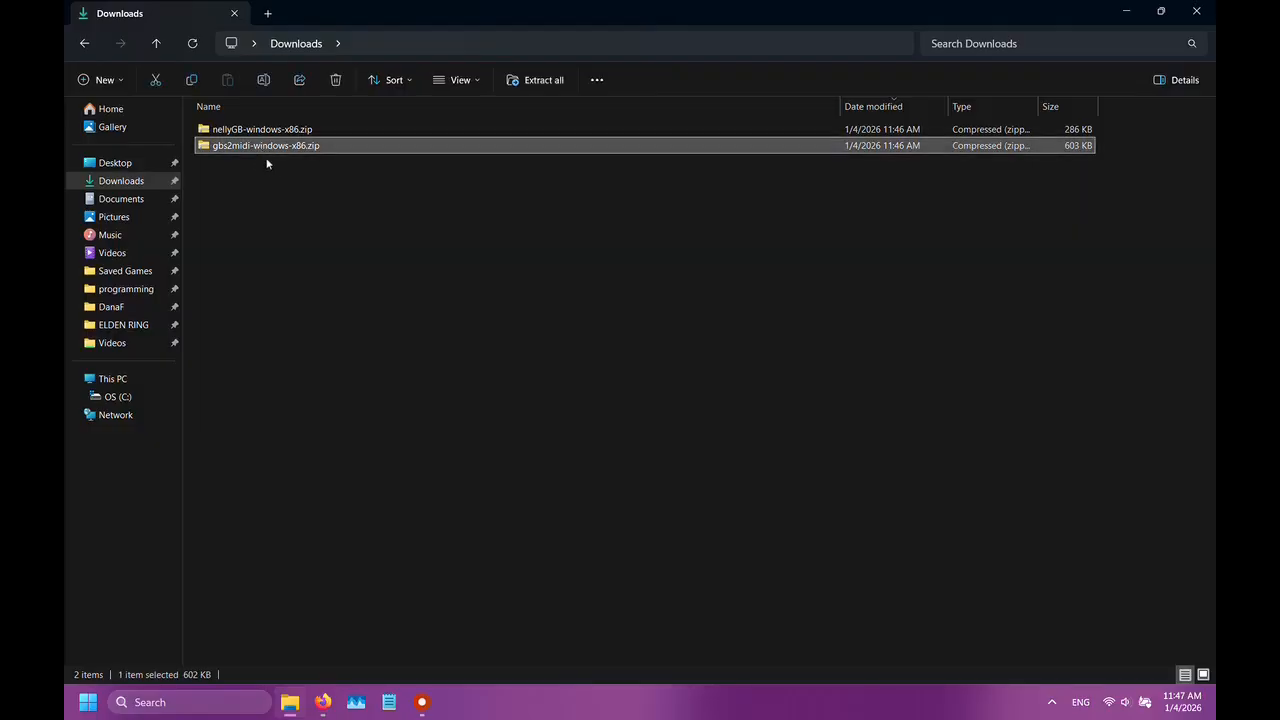
right_click(266, 147)
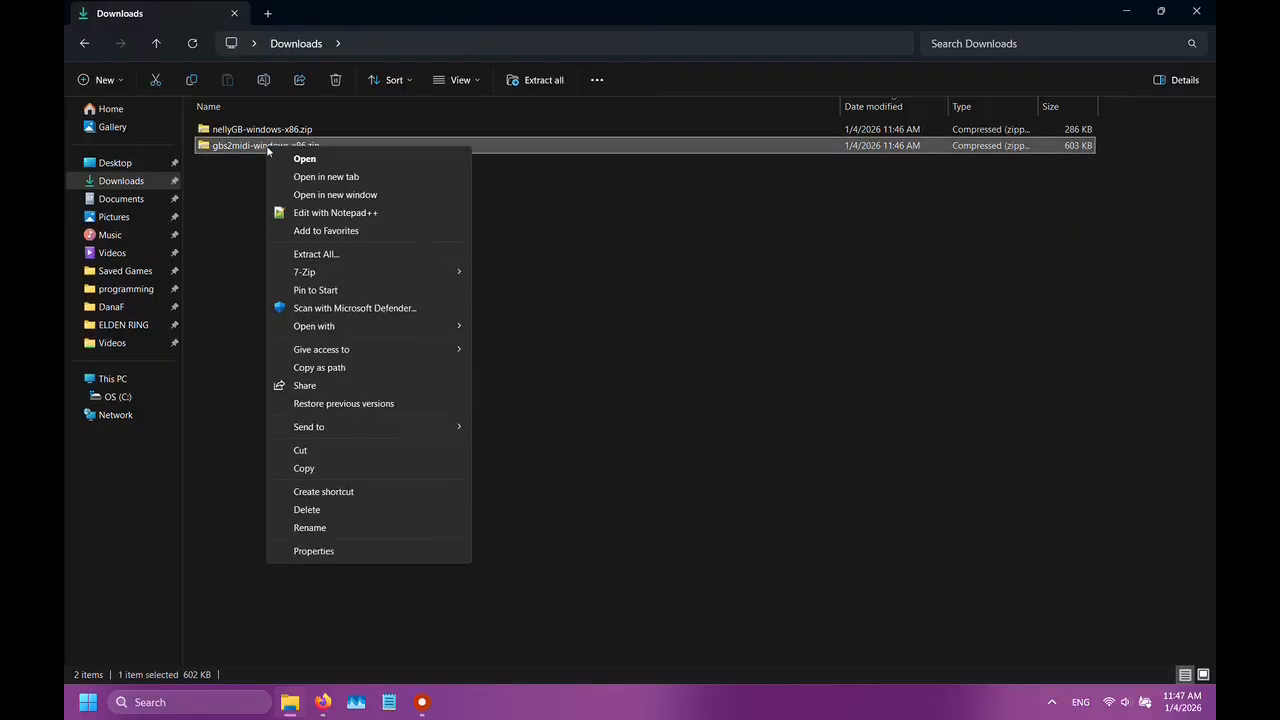
left_click(340, 254)
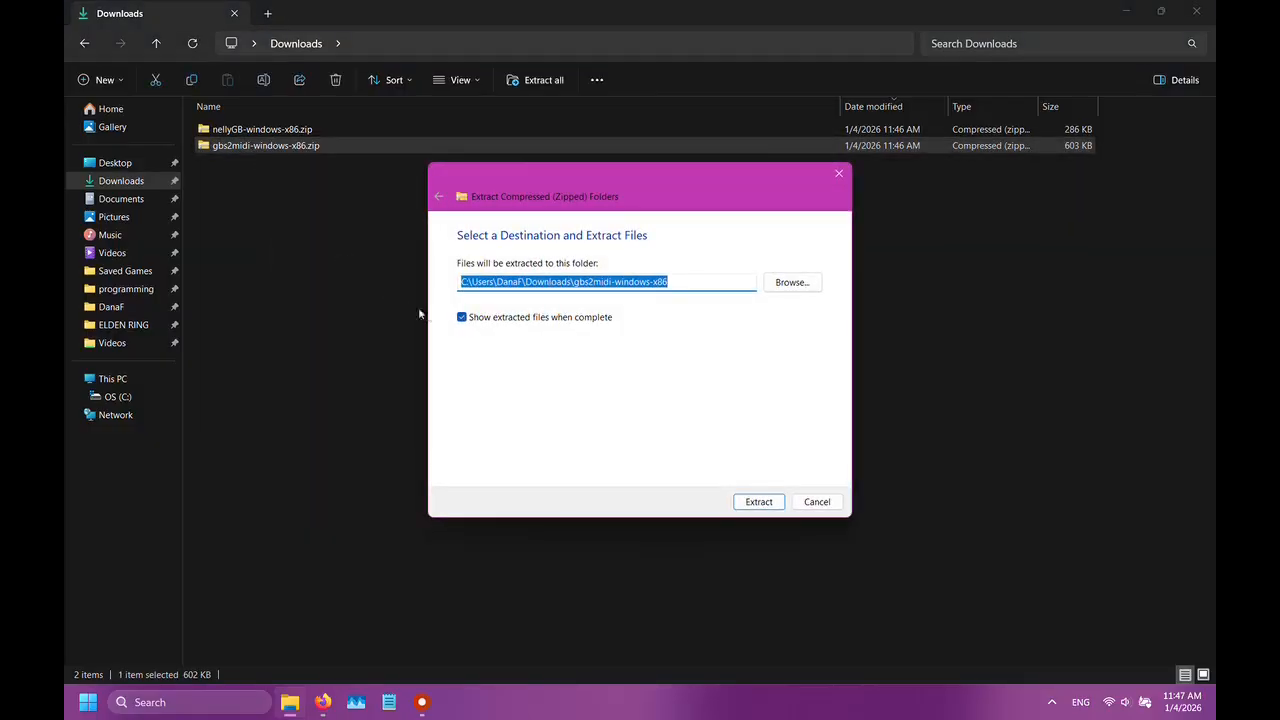
left_click(758, 502)
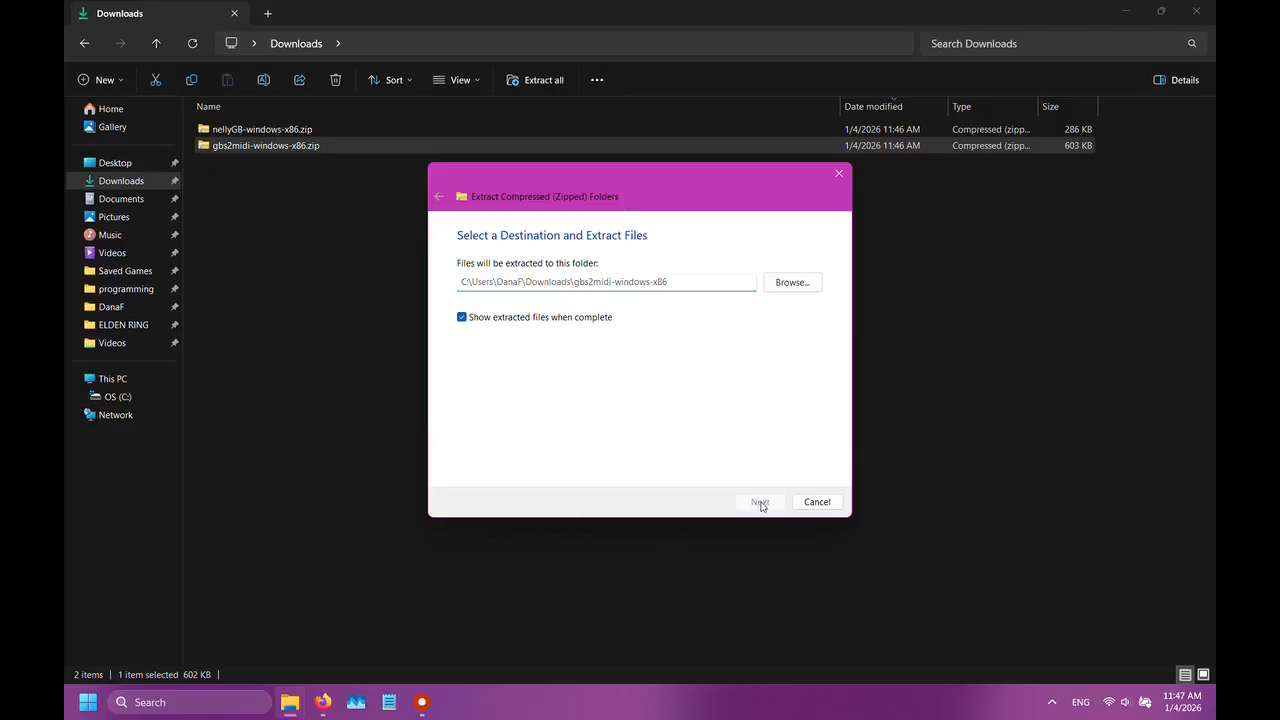
left_click(1196, 11)
Check the contents of the extracted gbs2midi-windows-x86 folder and delete gbs2midi-windows-x86.zip from Downloads
double_click(270, 163)
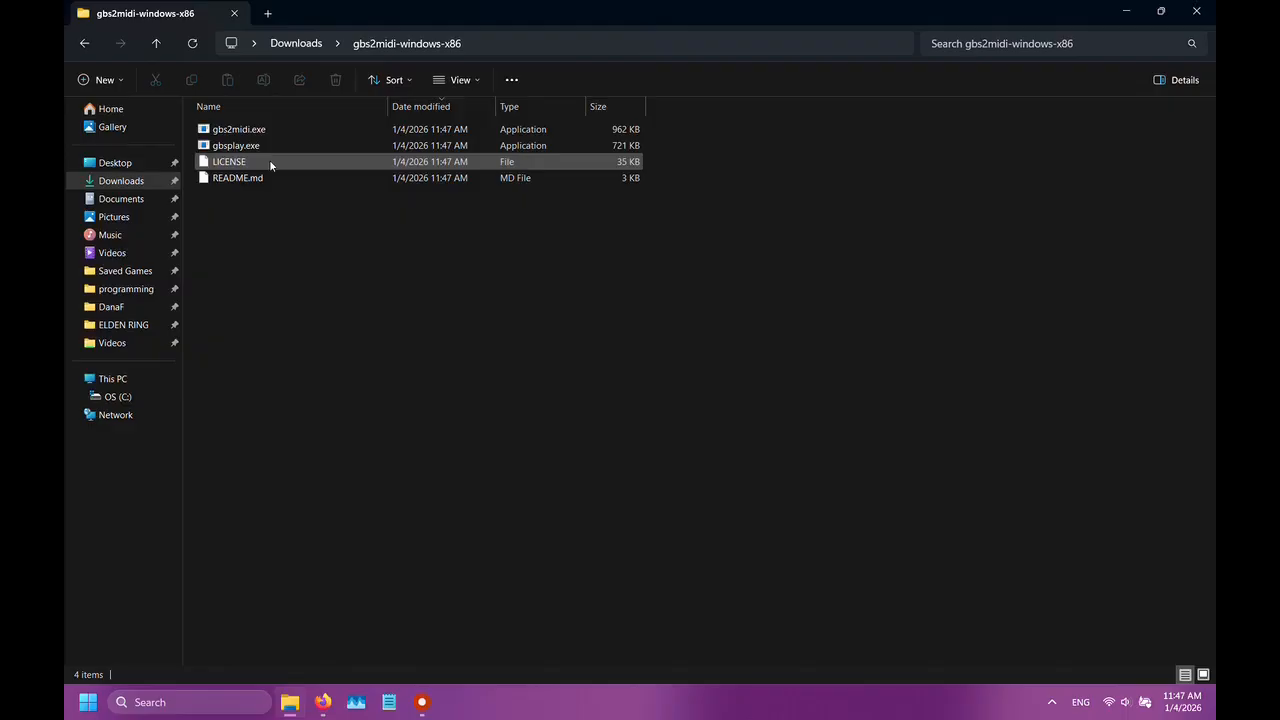
left_click(297, 43)
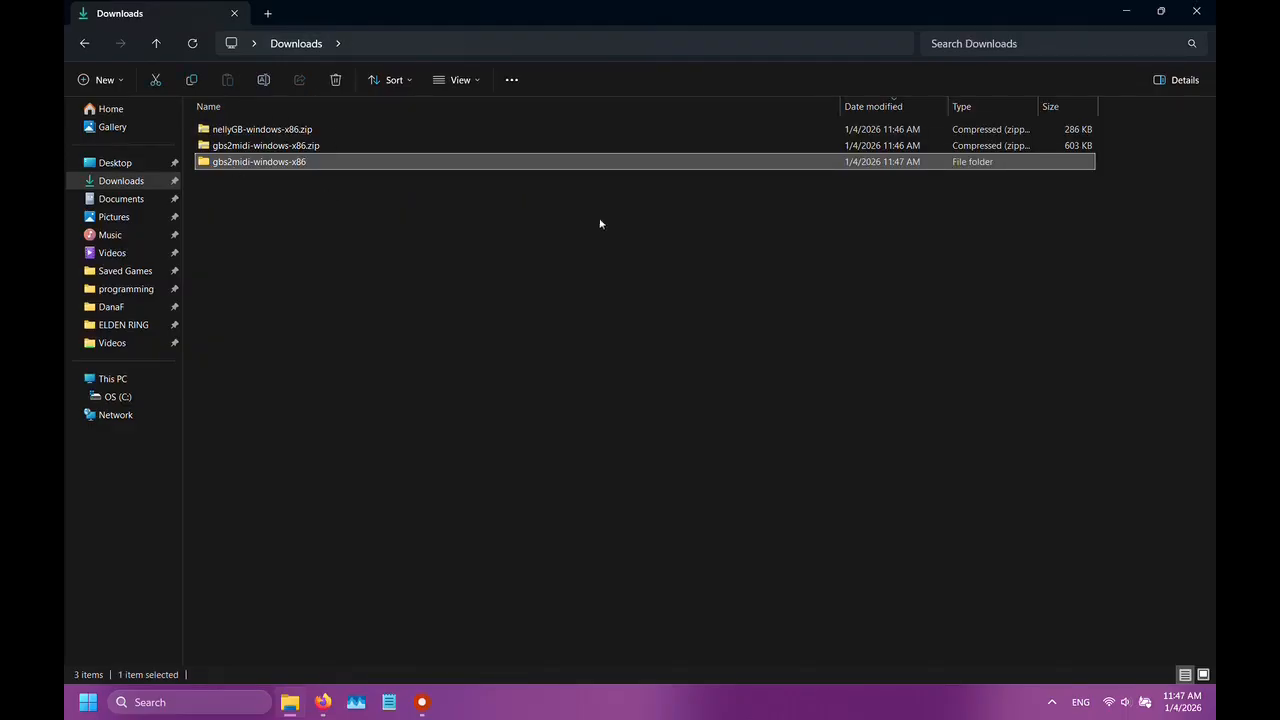
left_click(296, 147)
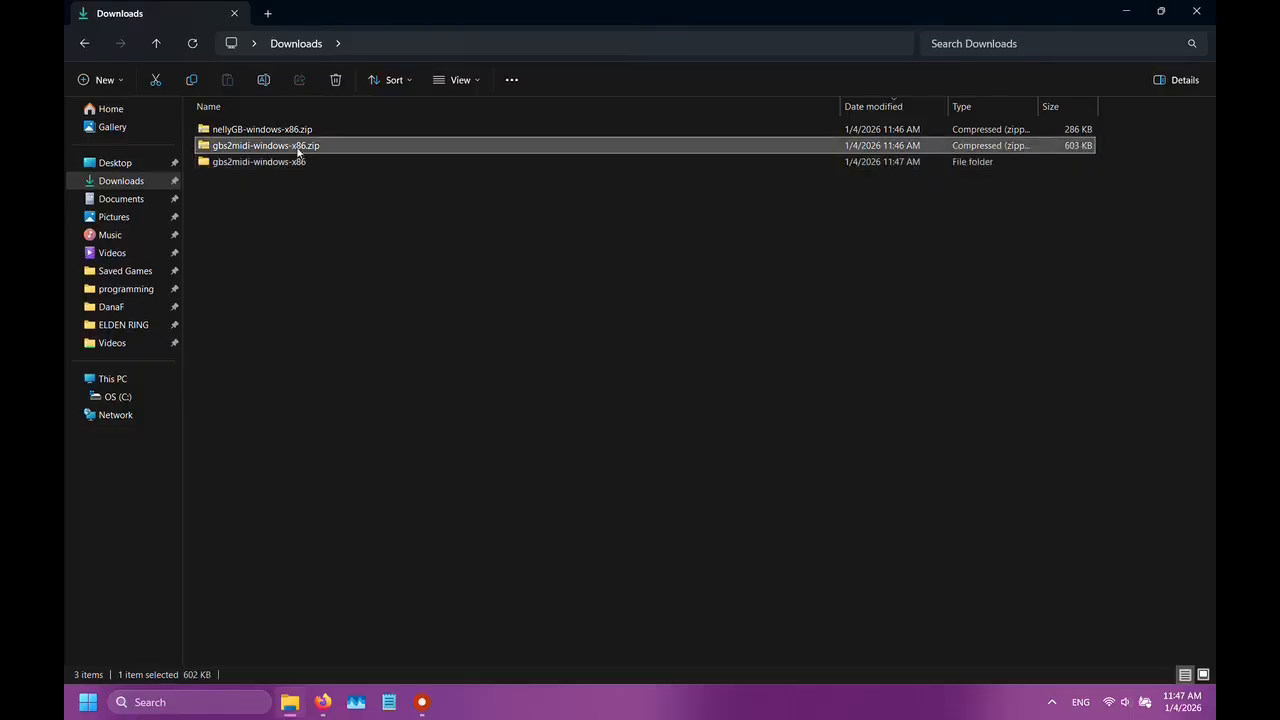
key("Delete")
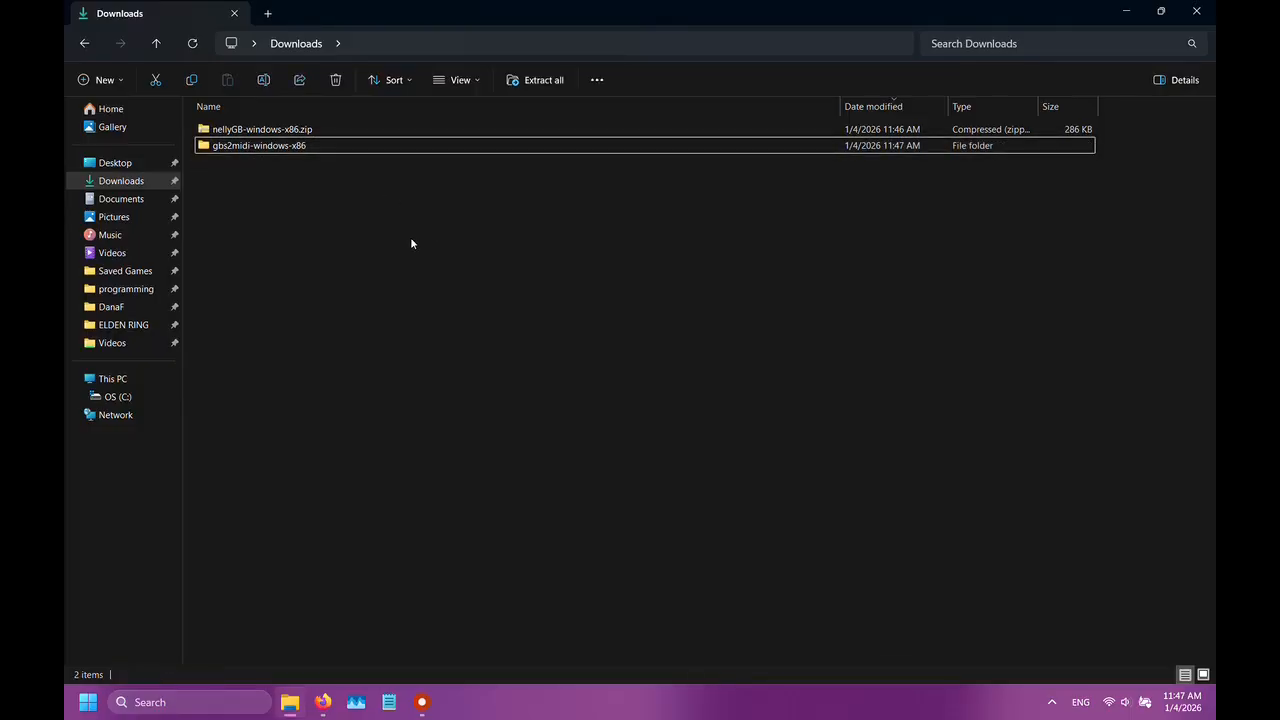
Extract nellyGB-windows-x86.zip in Downloads without showing the extracted files, and delete the zip
right_click(302, 130)
left_click(380, 239)
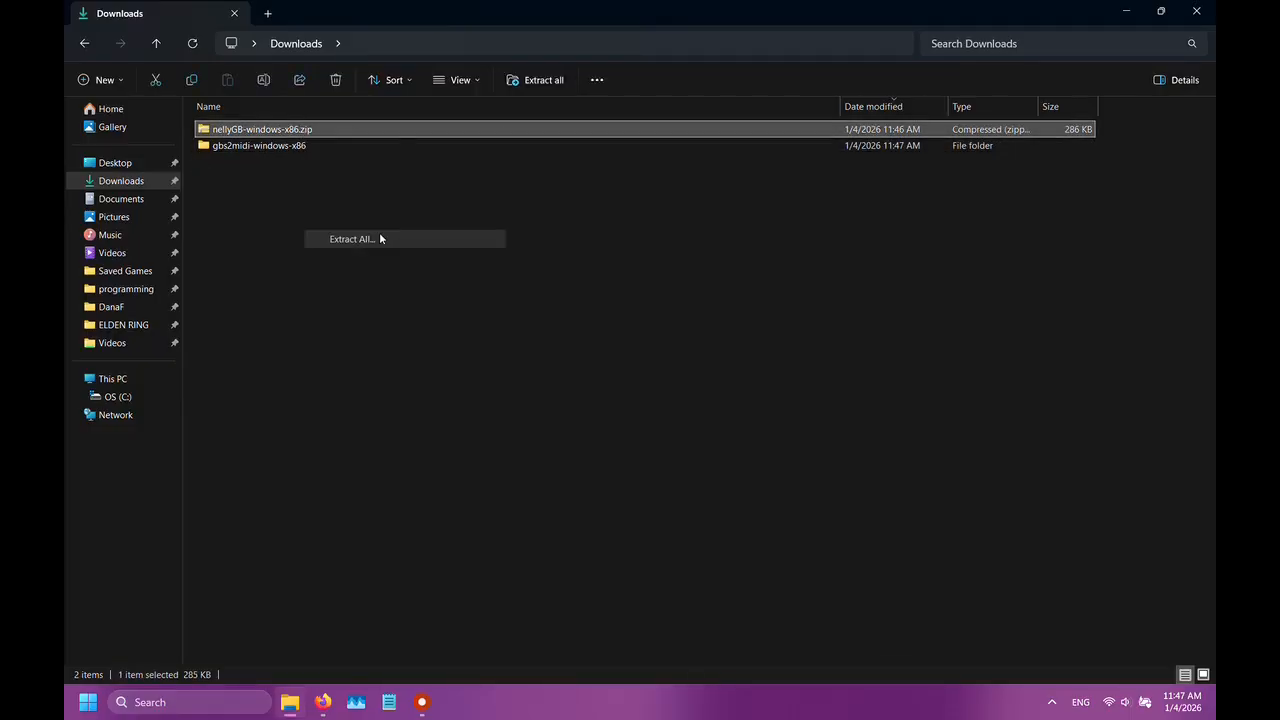
left_click(490, 318)
left_click(779, 503)
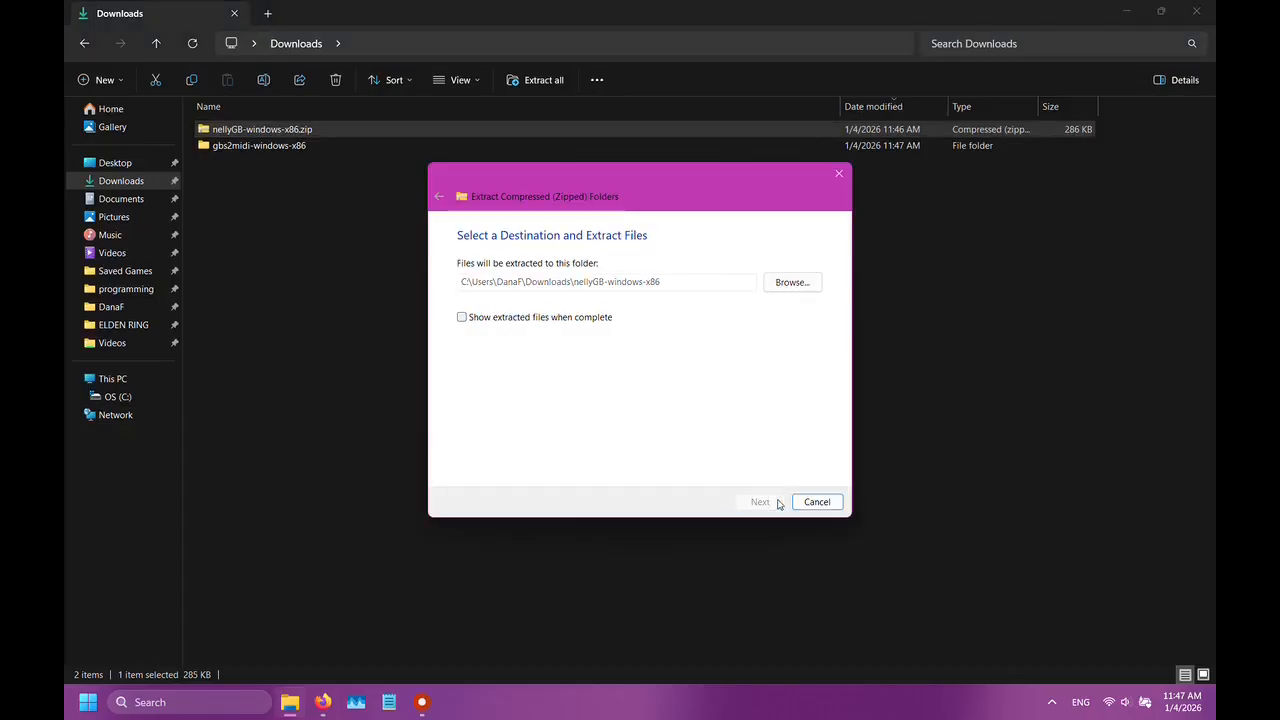
key("Delete")
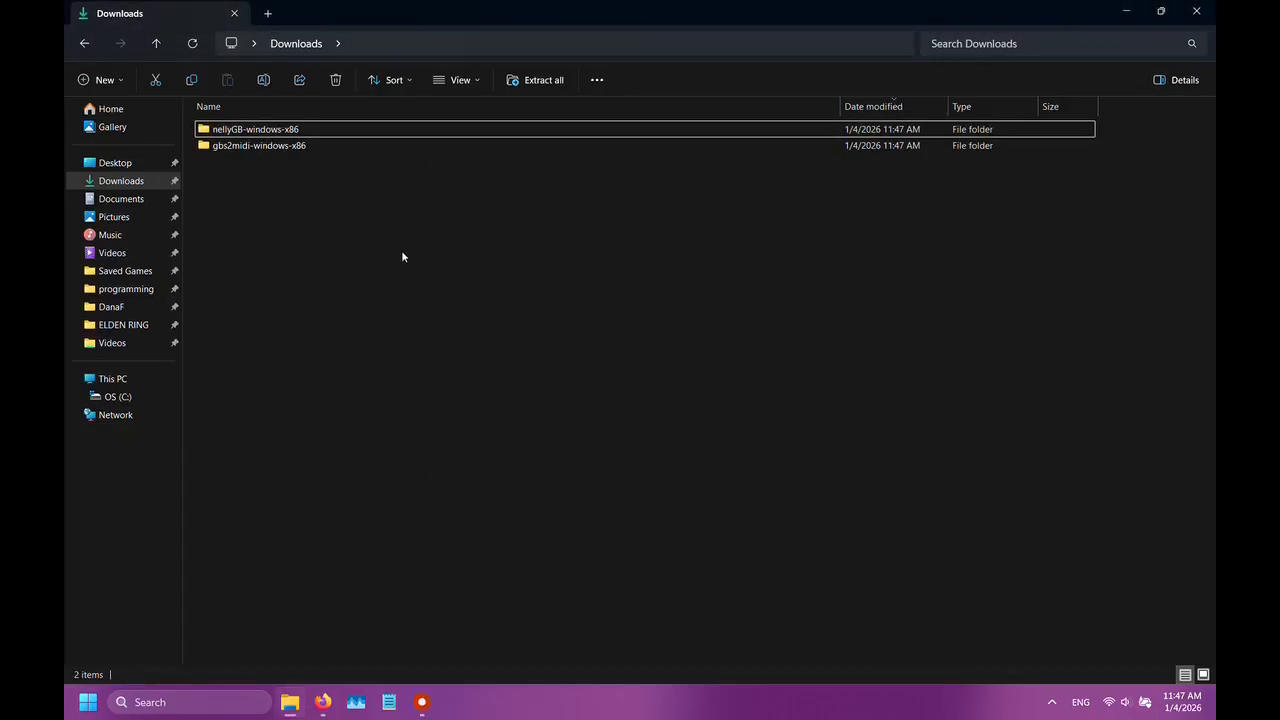
Move DMG-AKBJ-JPN.gbs from Downloads into the gbs2midi-windows-x86 folder and open that folder
double_click(269, 145)
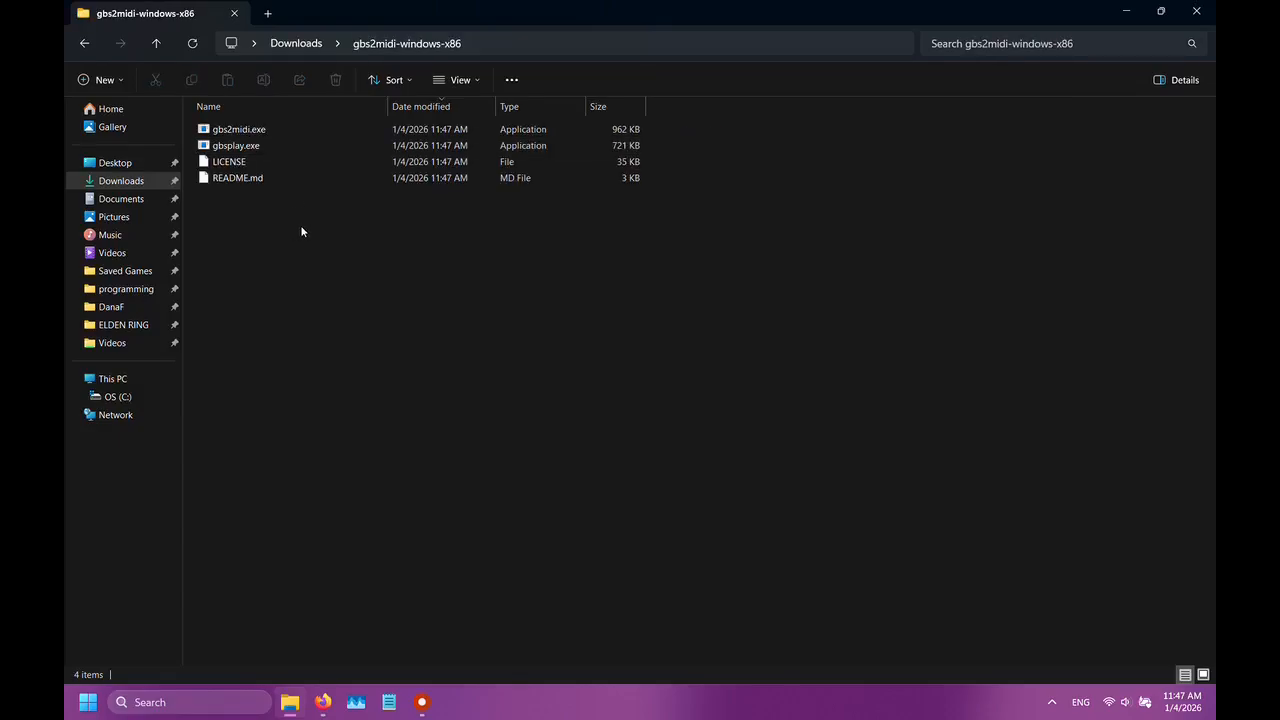
left_click(300, 44)
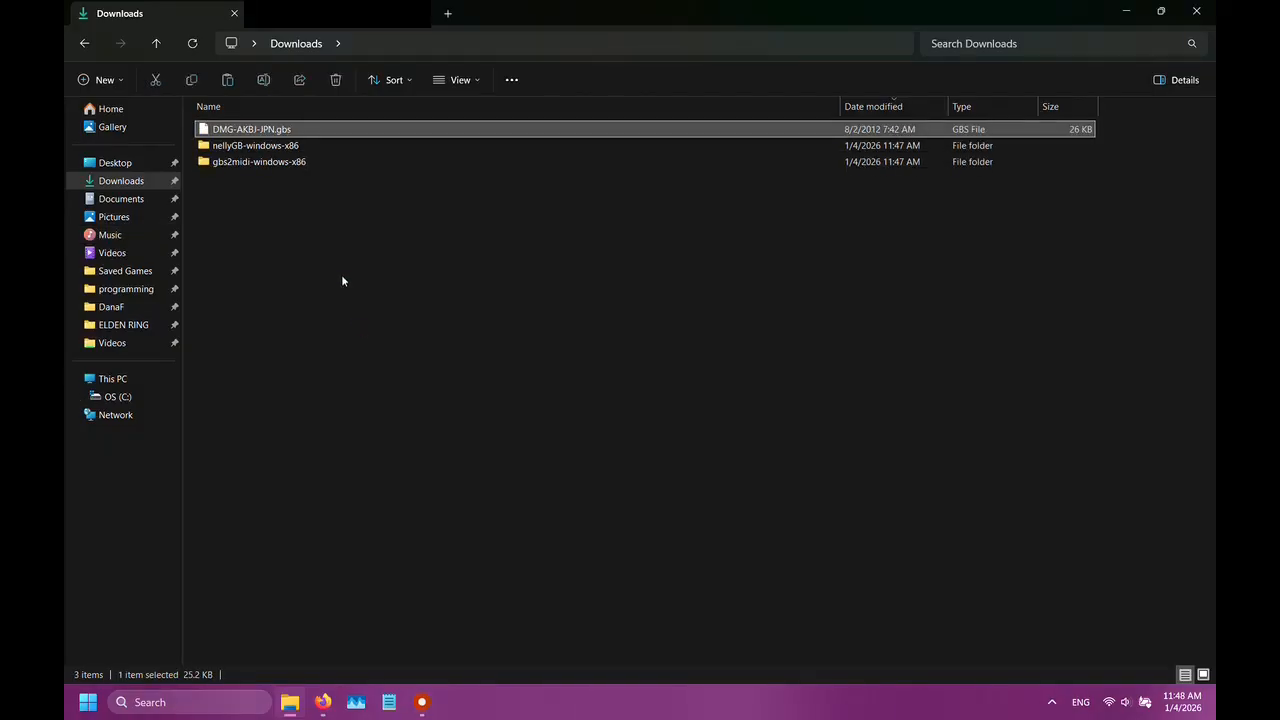
left_click(268, 129)
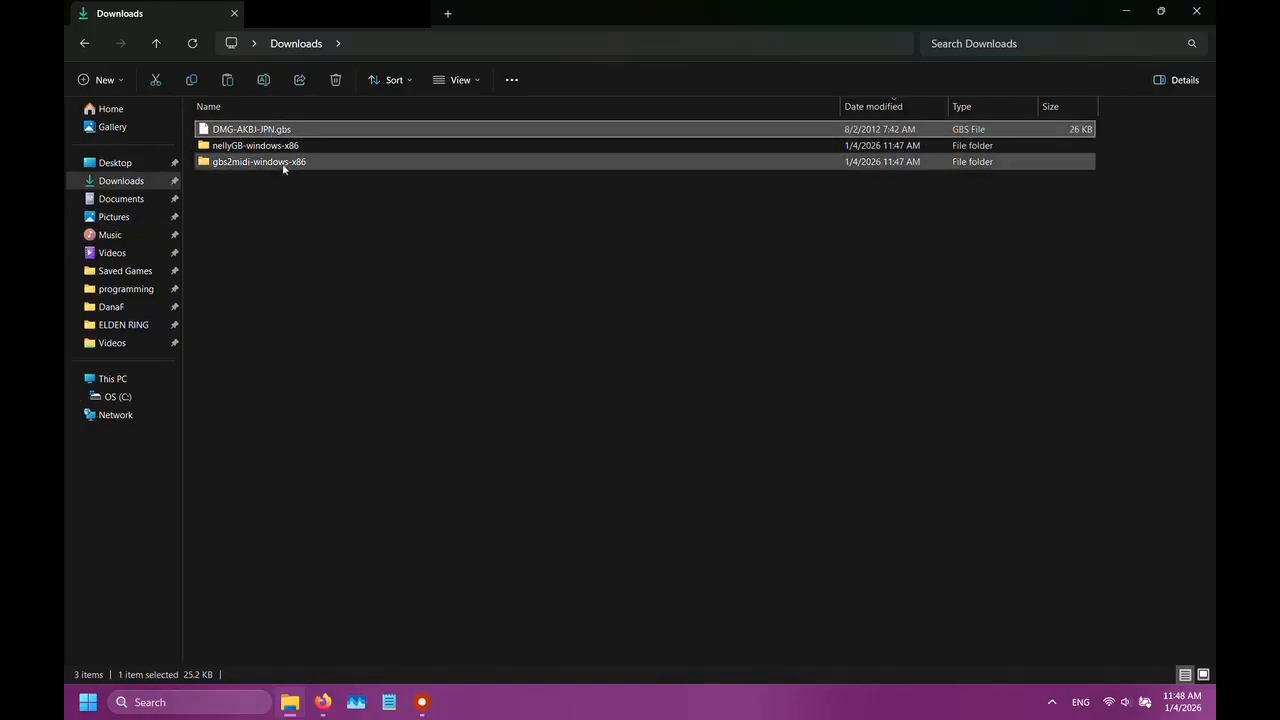
left_click_drag(246, 131, 252, 158)
double_click(252, 148)
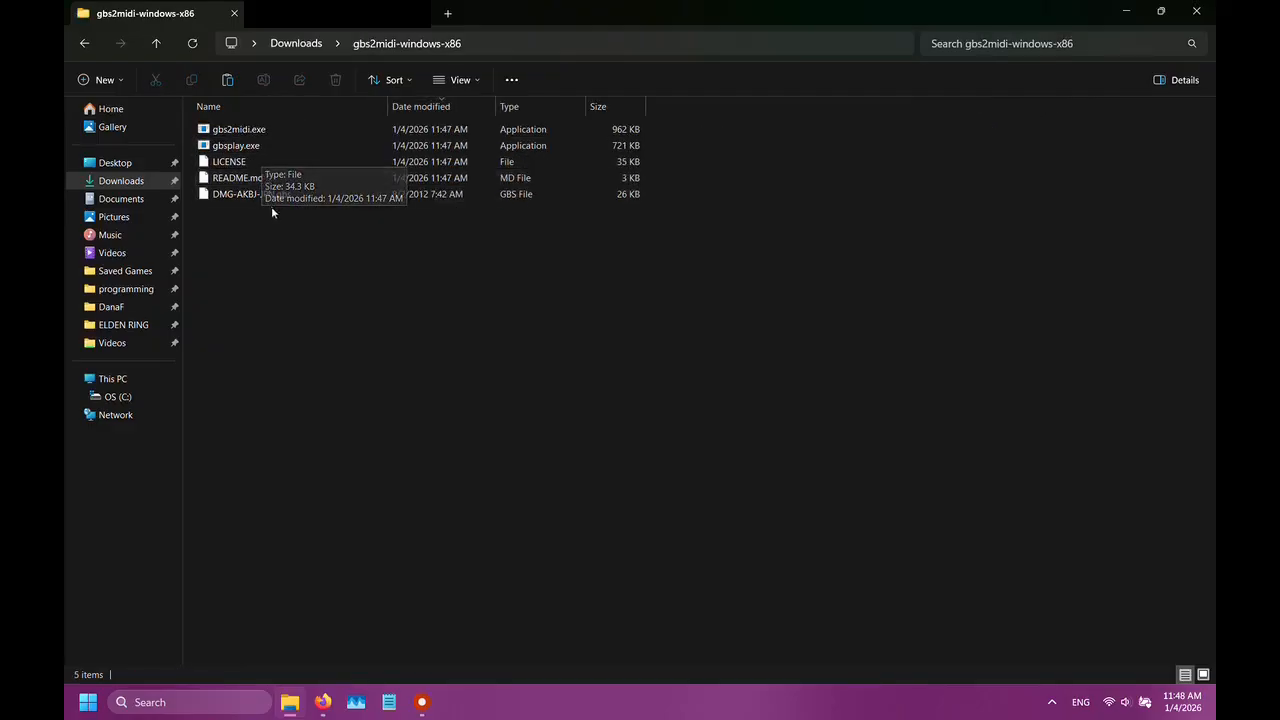
Open a terminal in the gbs2midi-windows-x86 folder, place it below the file list, and run .\gbs2midi without arguments
right_click(321, 265)
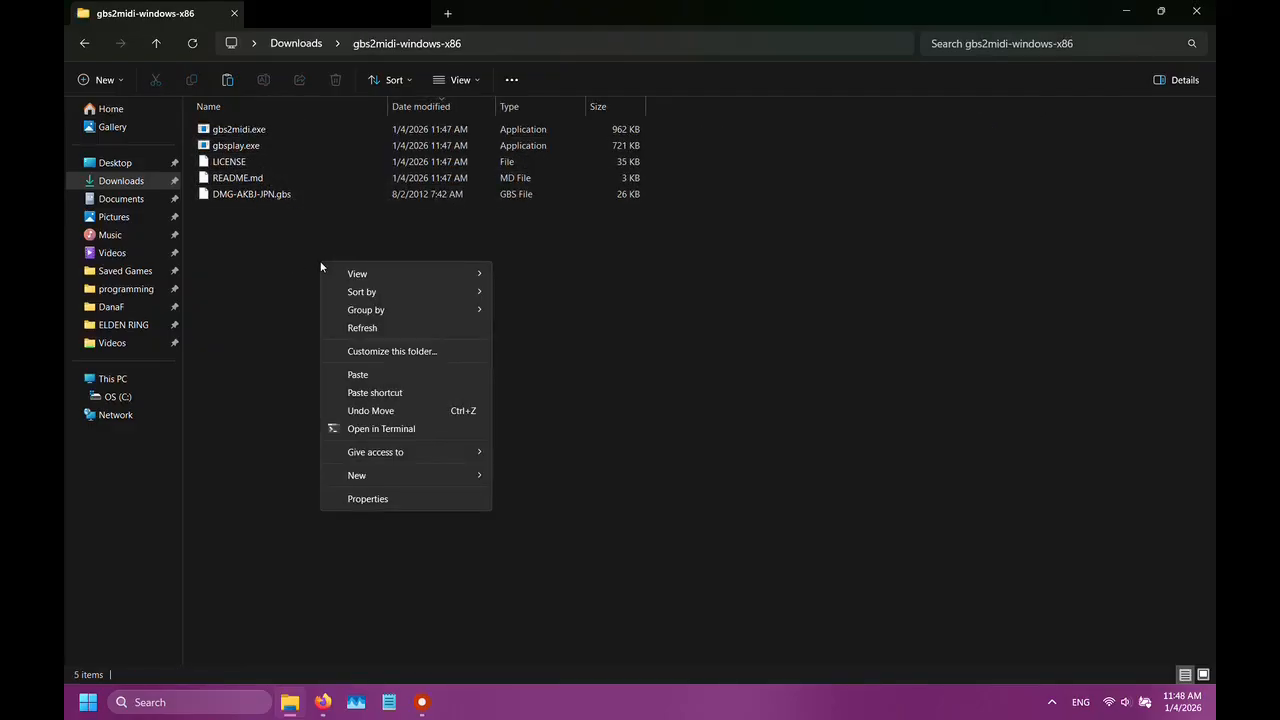
left_click(339, 429)
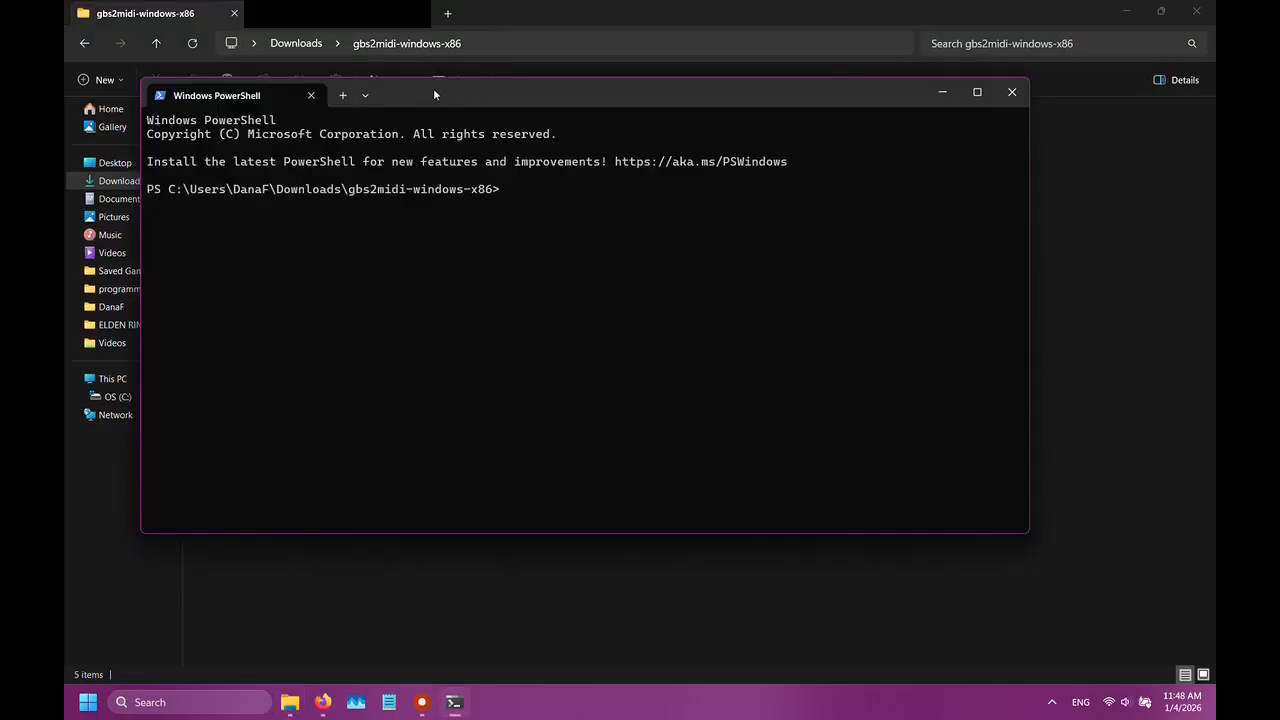
left_click_drag(433, 88, 511, 234)
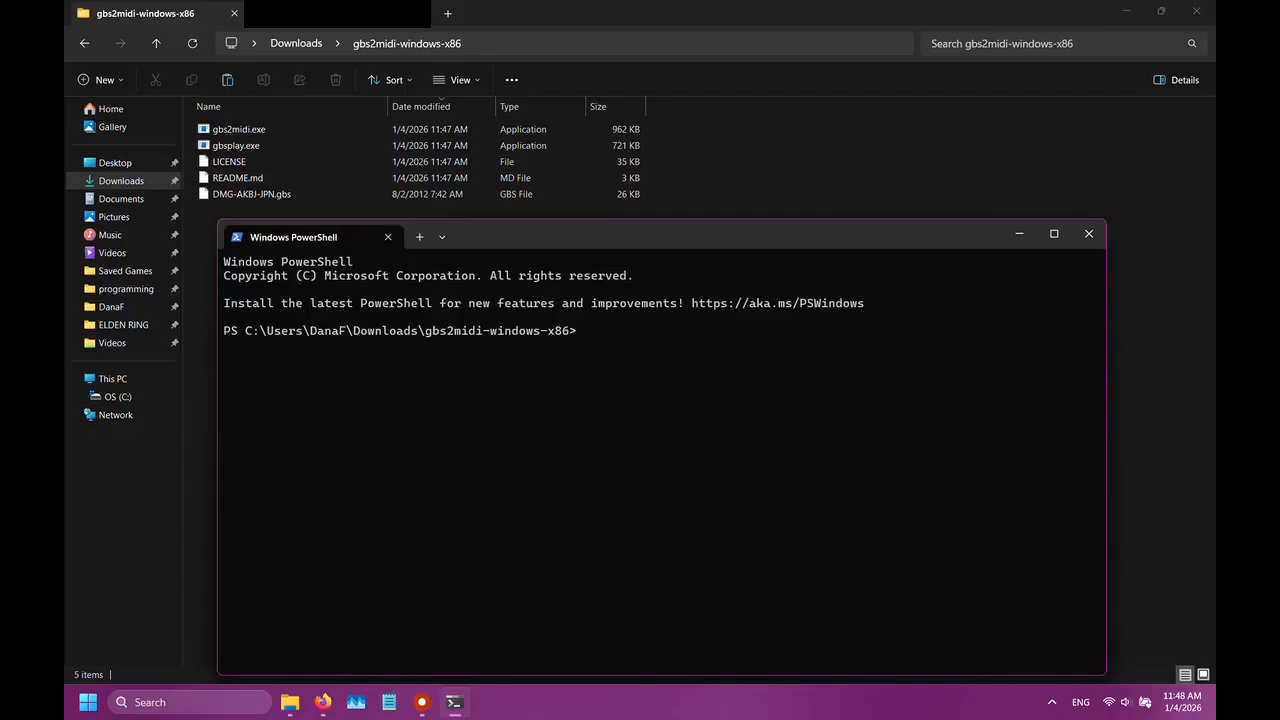
type(".\\gbs2midi")
key("Return")
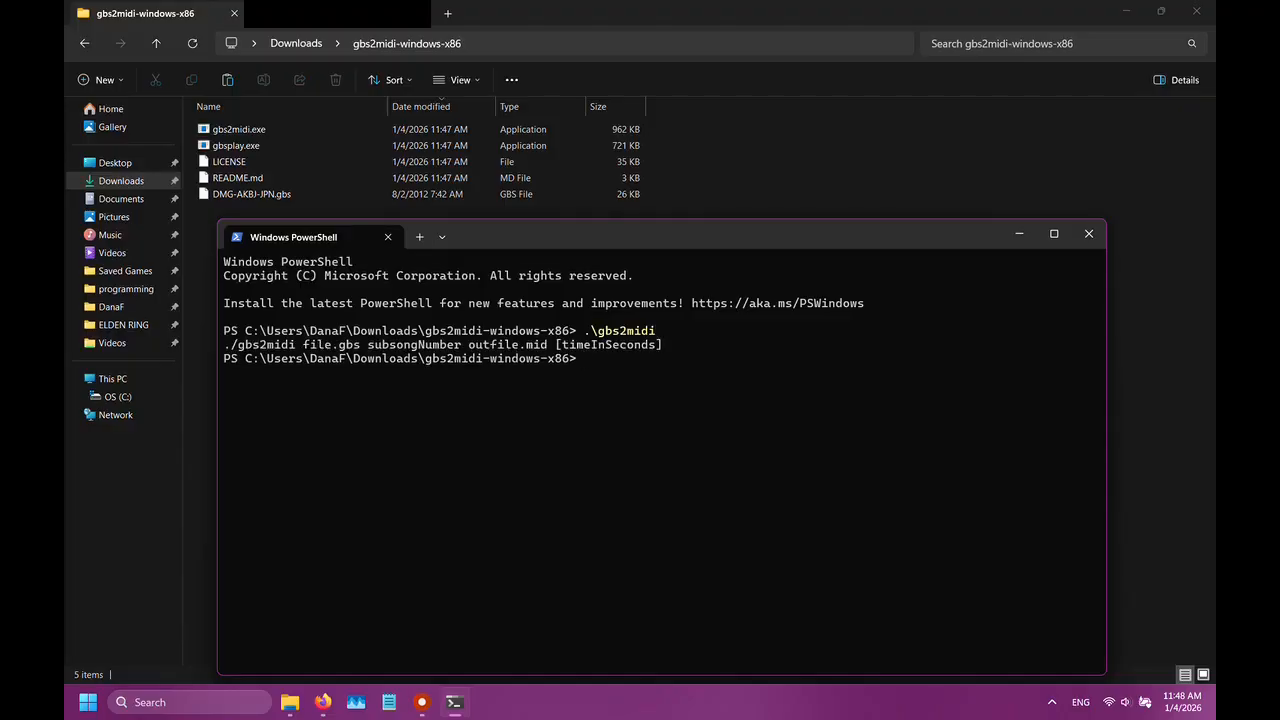
Convert subsong 23 of DMG-AKBJ-JPN.gbs to AKBJ-23.mid with gbs2midi and locate the output file in the folder
key("Up")
type("DMG")
key("Tab")
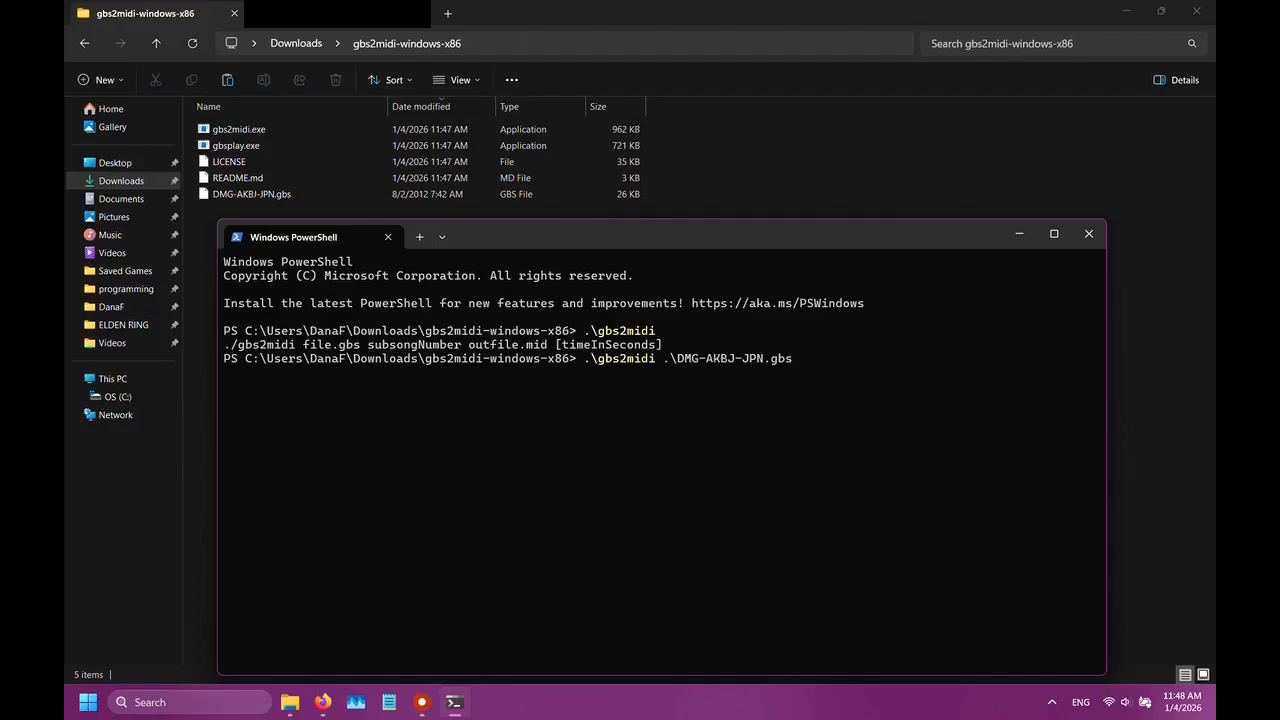
type("23")
type("AKBJ-23.mid")
key("Return")
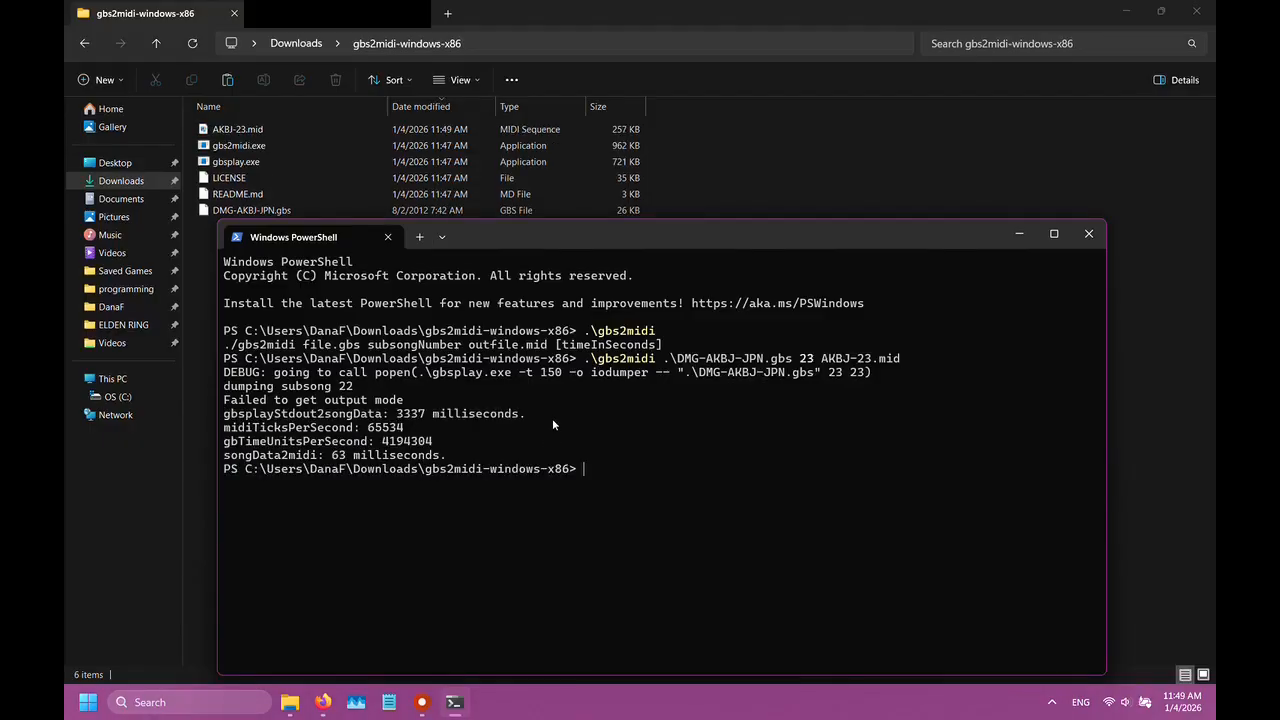
left_click(363, 135)
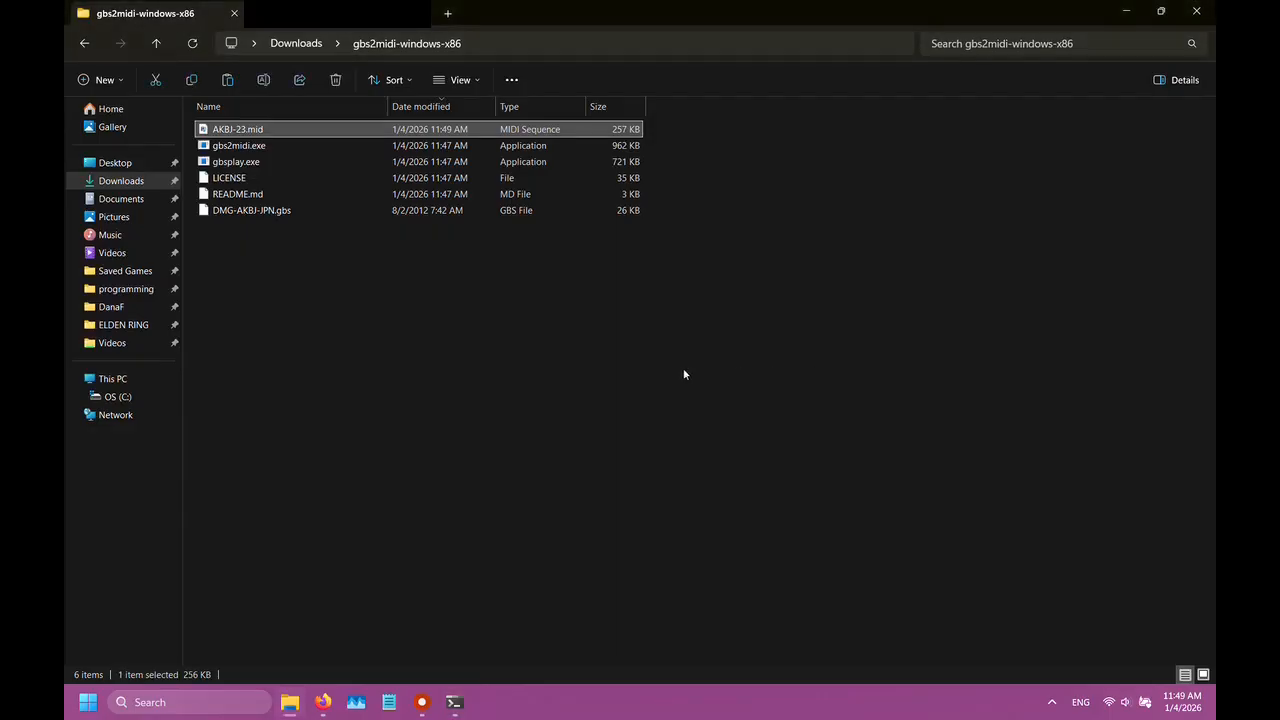
left_click(551, 515)
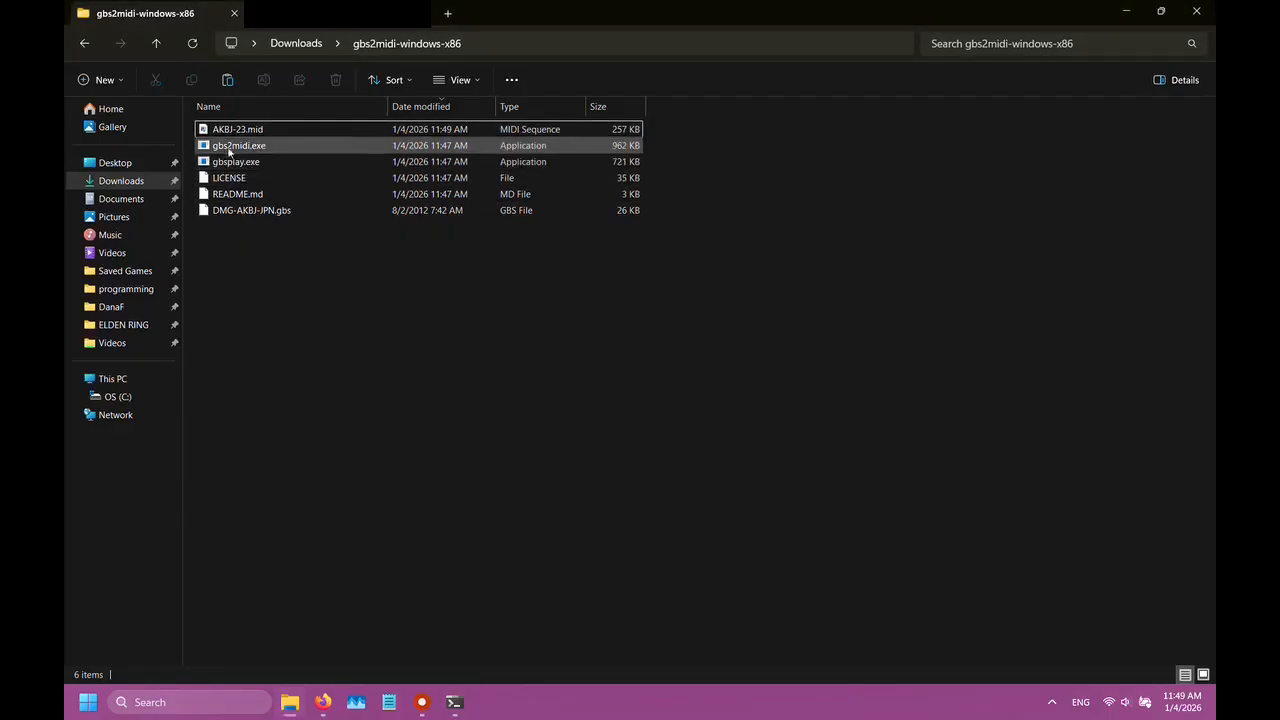
Open the nellyGB-windows-x86 folder and the Windows-DAW-Plugins folder under Music in separate new File Explorer tabs
middle_click(312, 44)
double_click(258, 146)
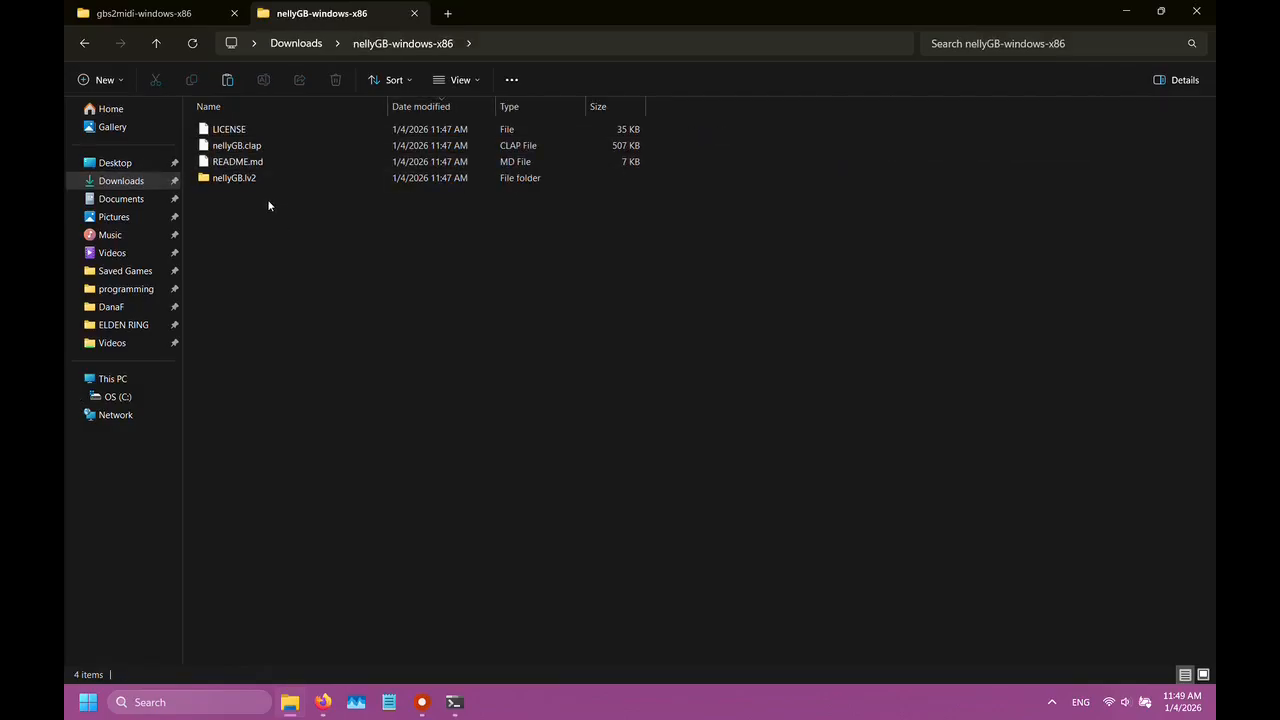
left_click(257, 180)
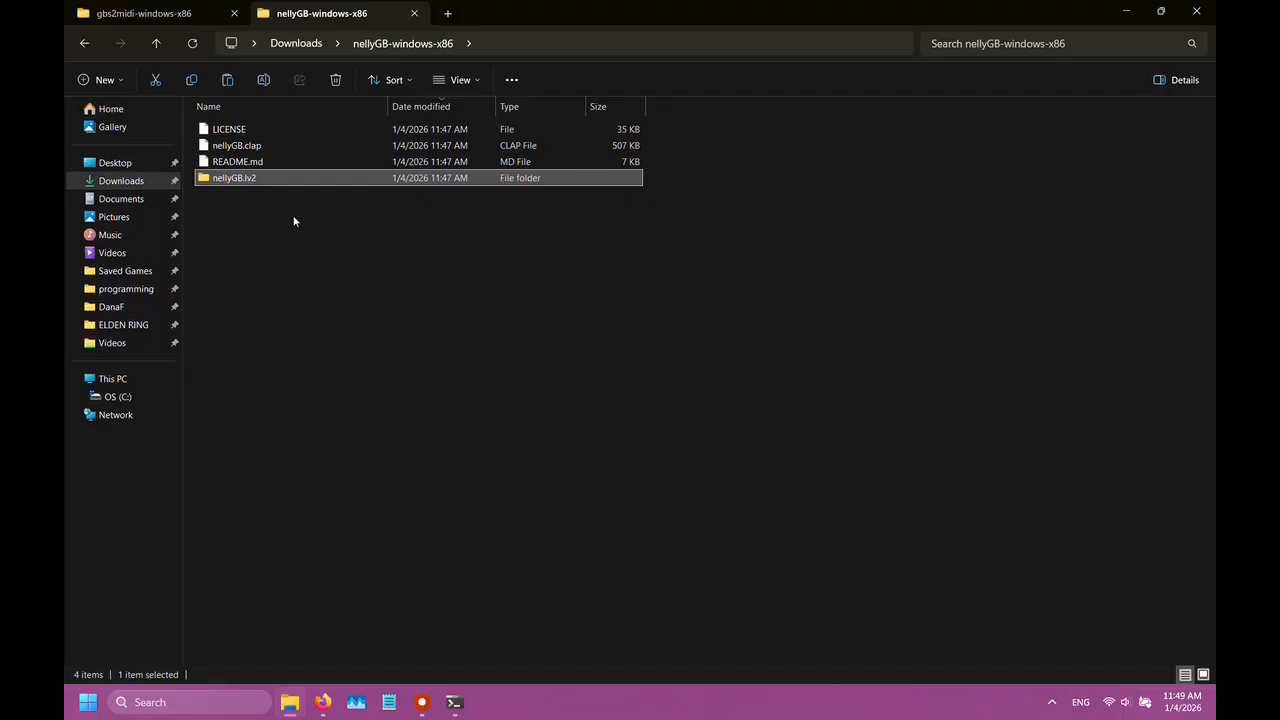
left_click(256, 146)
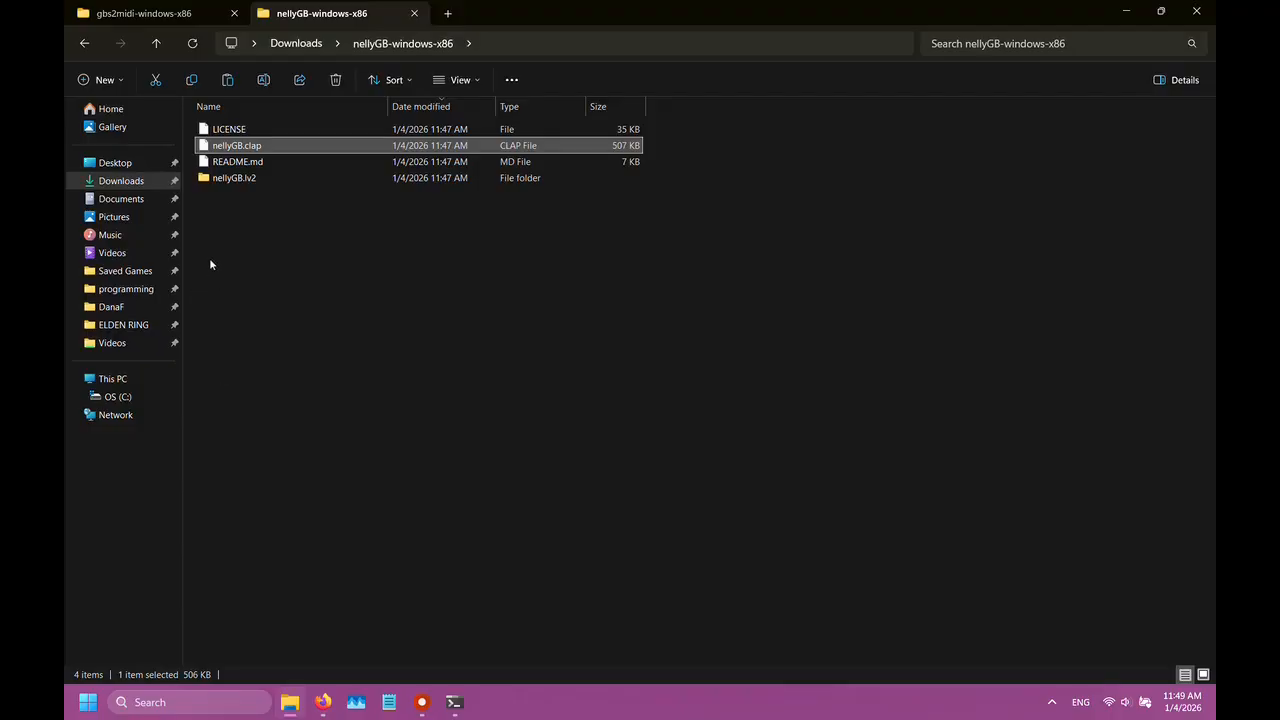
right_click(138, 238)
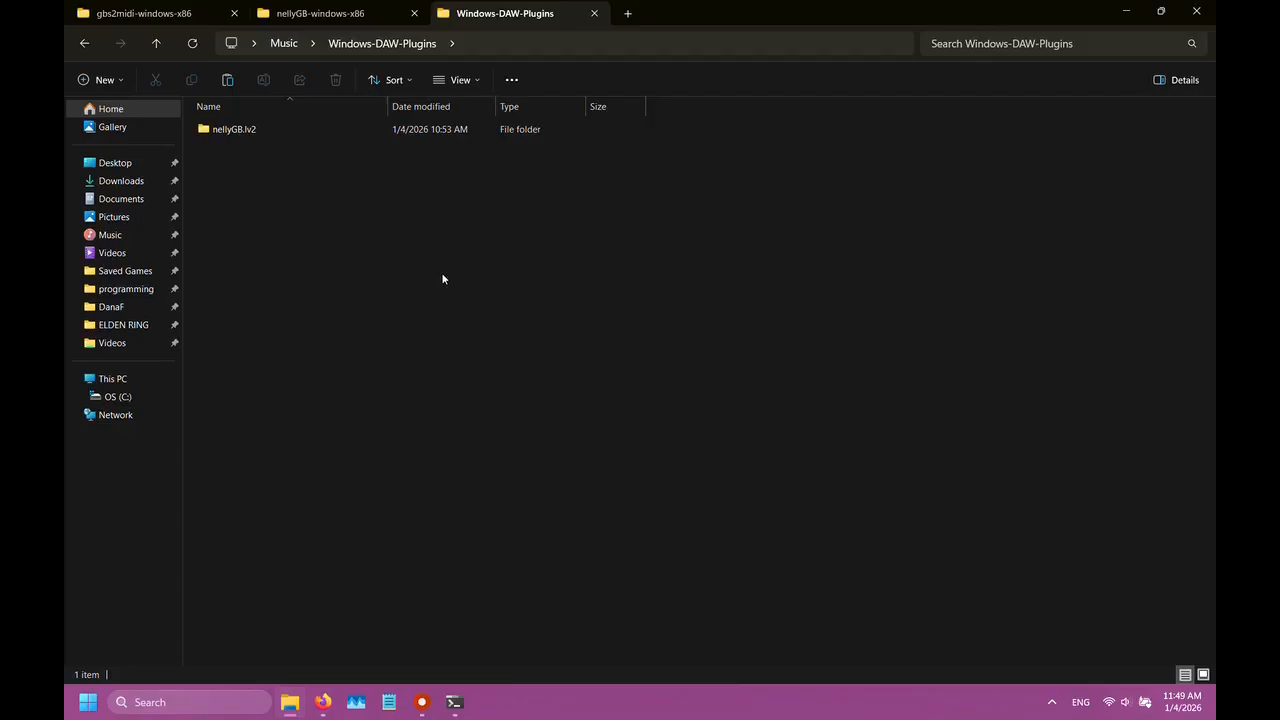
Paste nellyGB.clap into the Windows-DAW-Plugins folder and launch reaper.exe from the Reaper folder under Music
left_click(412, 286)
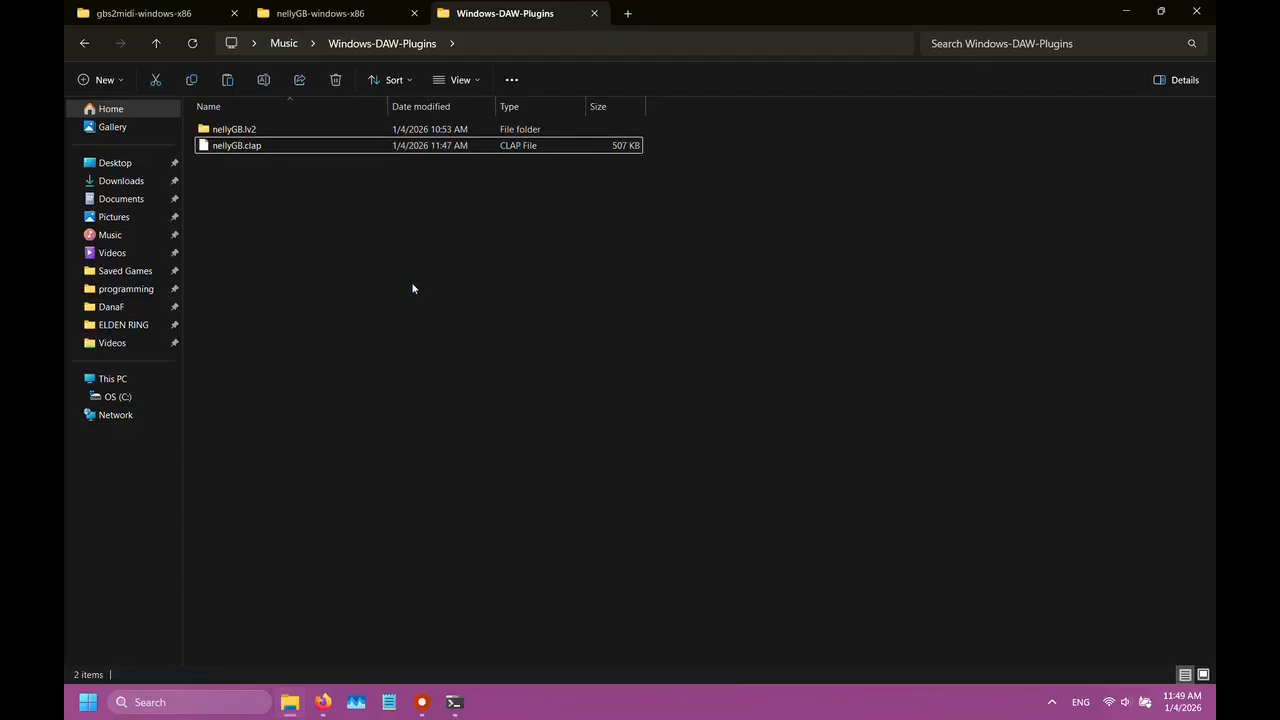
left_click(120, 237)
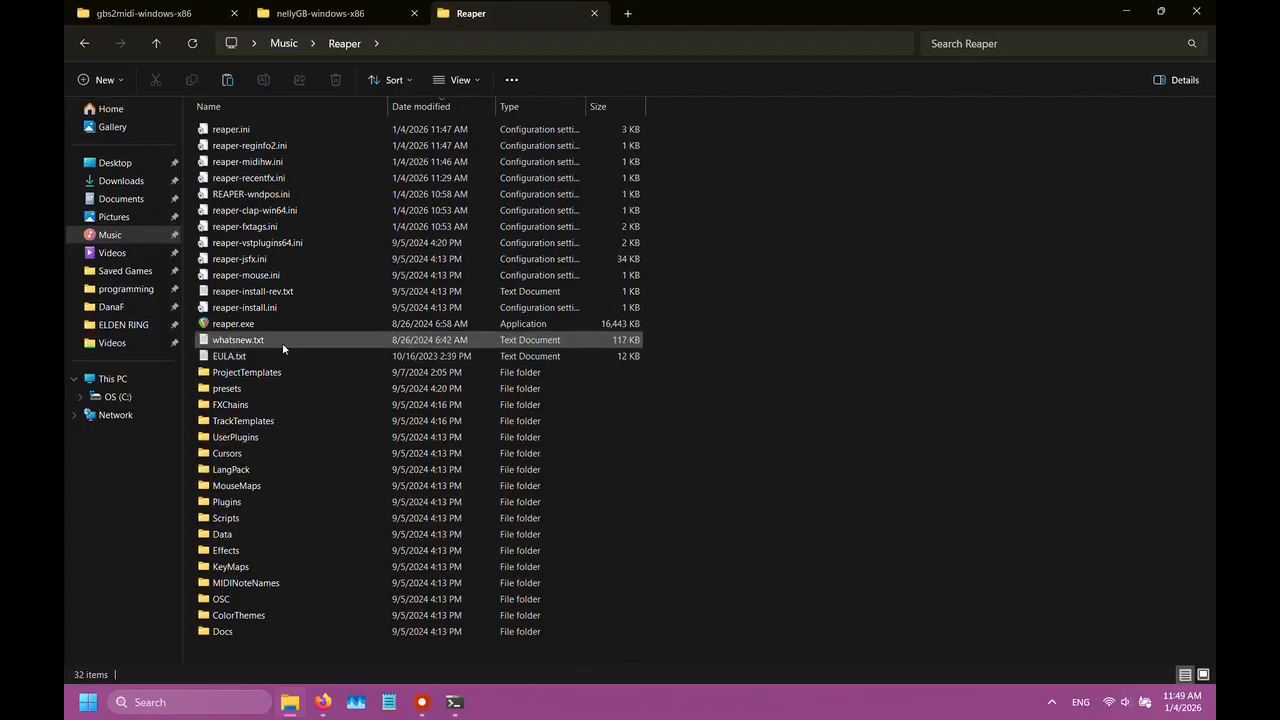
double_click(240, 325)
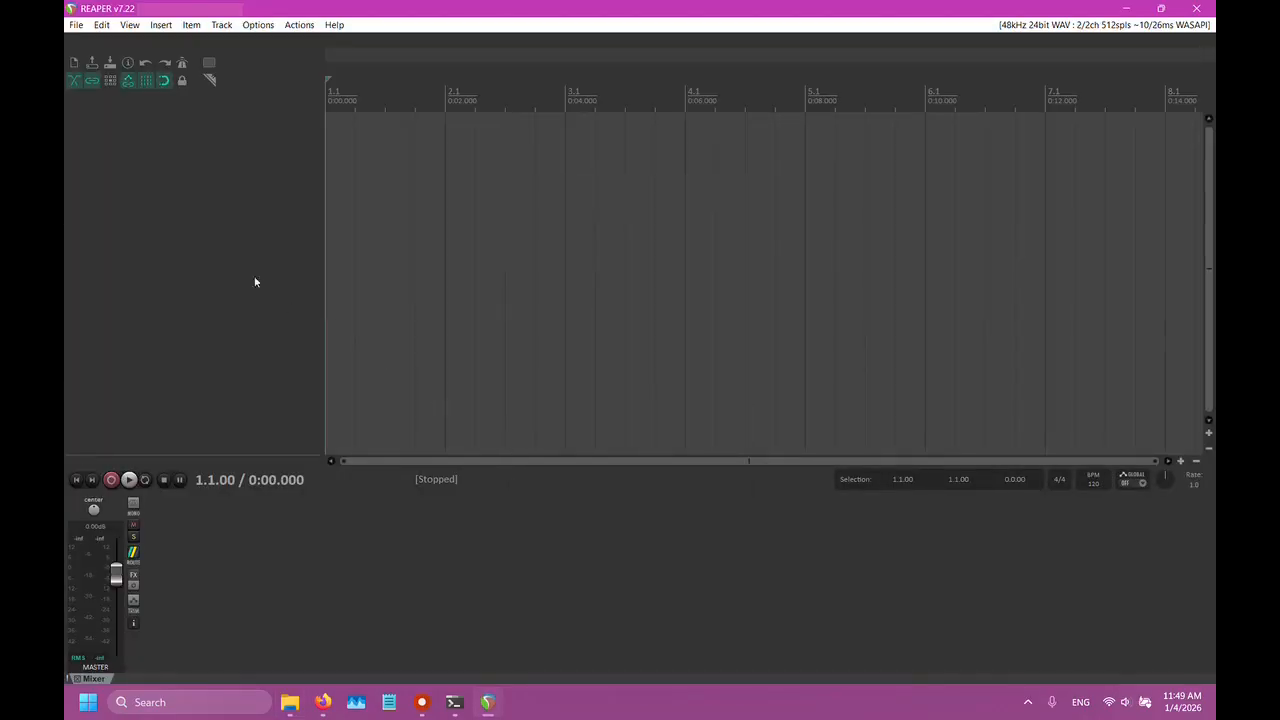
Open REAPER's preferences at the LV2/CLAP plug-in settings
left_click(258, 24)
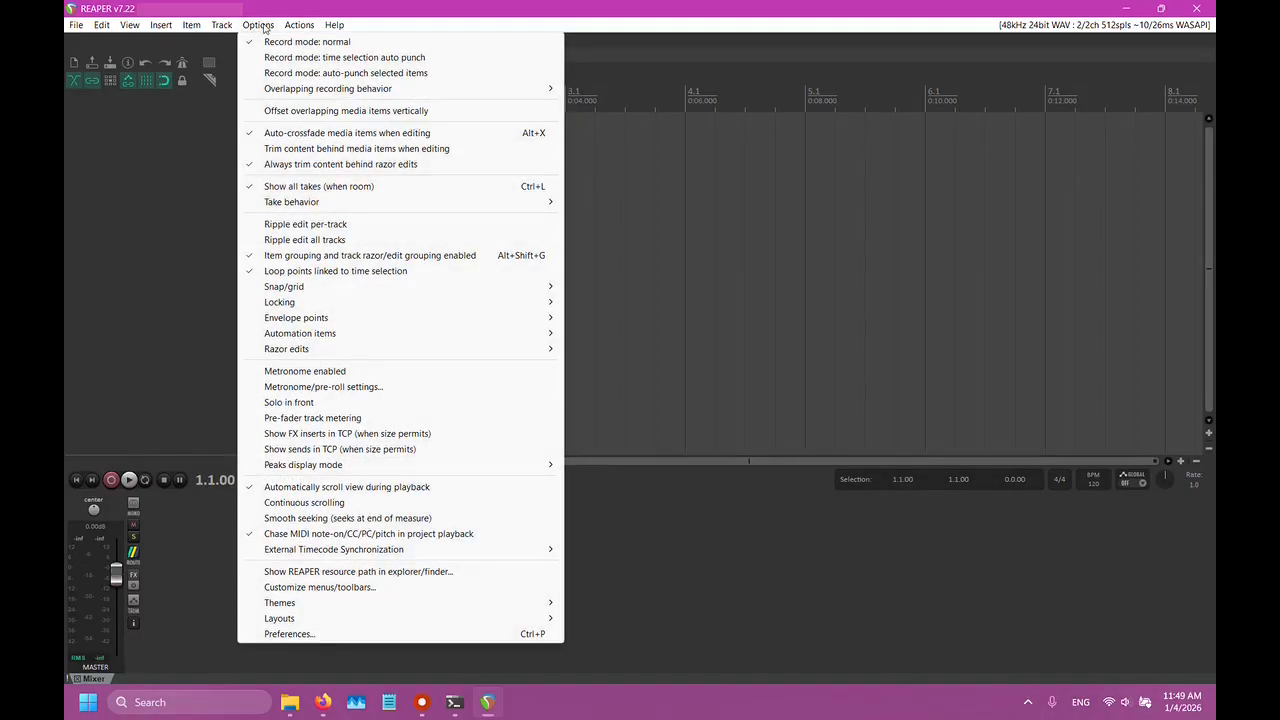
mouse_move(102, 27)
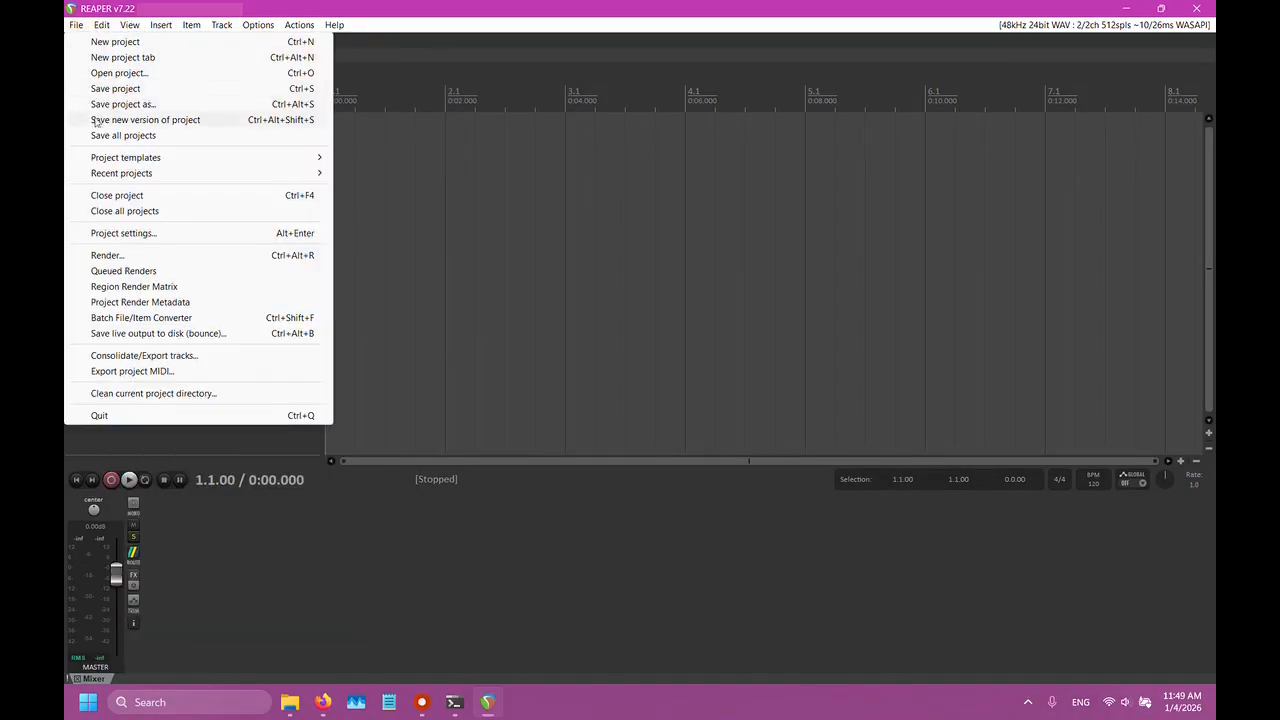
mouse_move(258, 24)
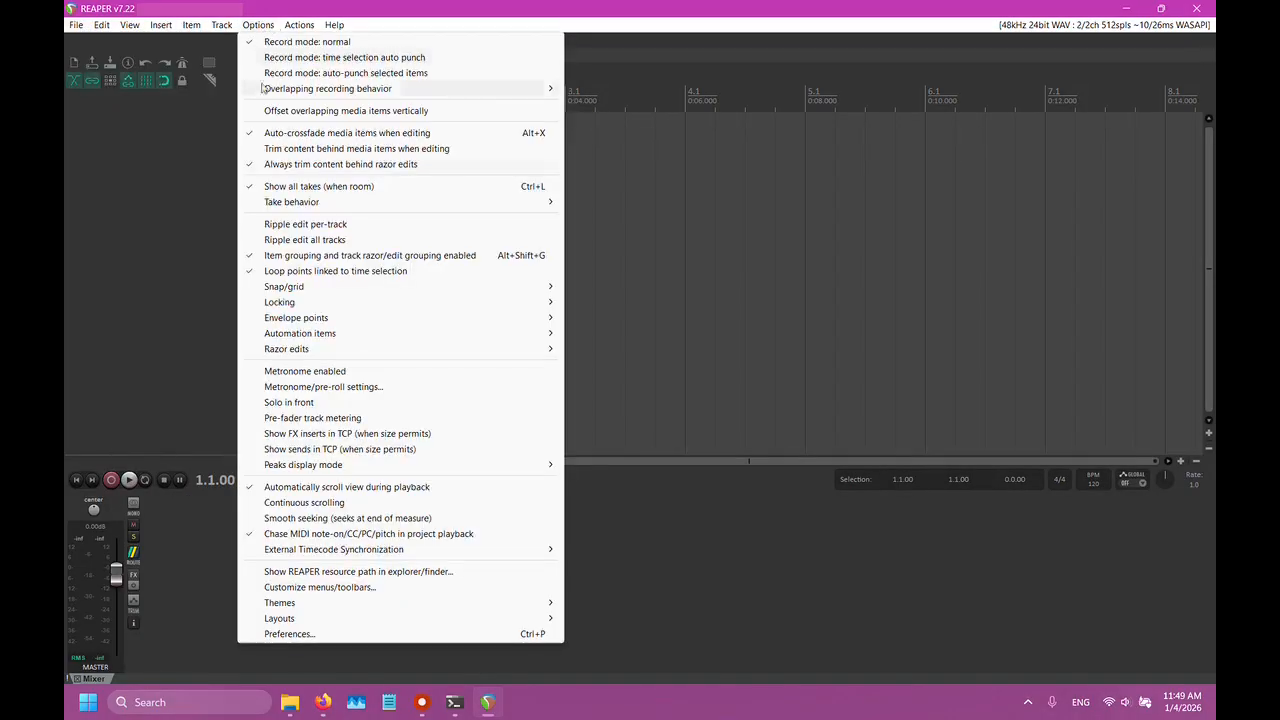
left_click(281, 636)
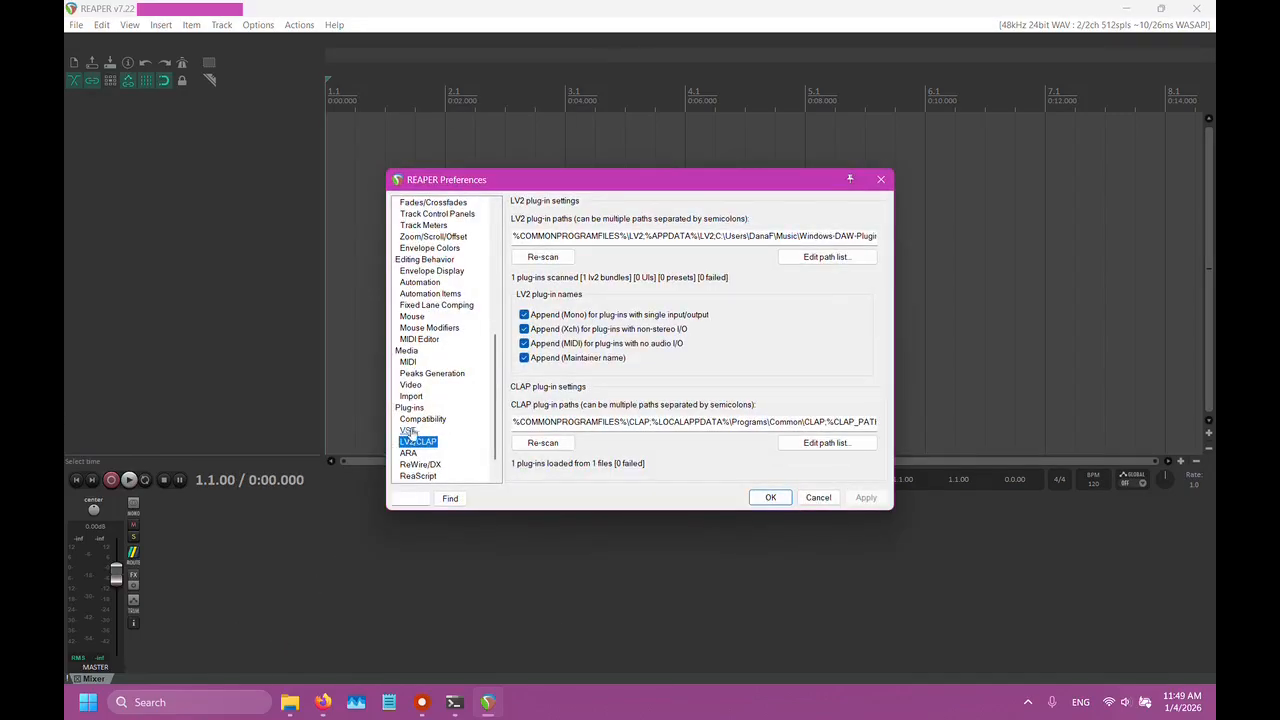
left_click(409, 409)
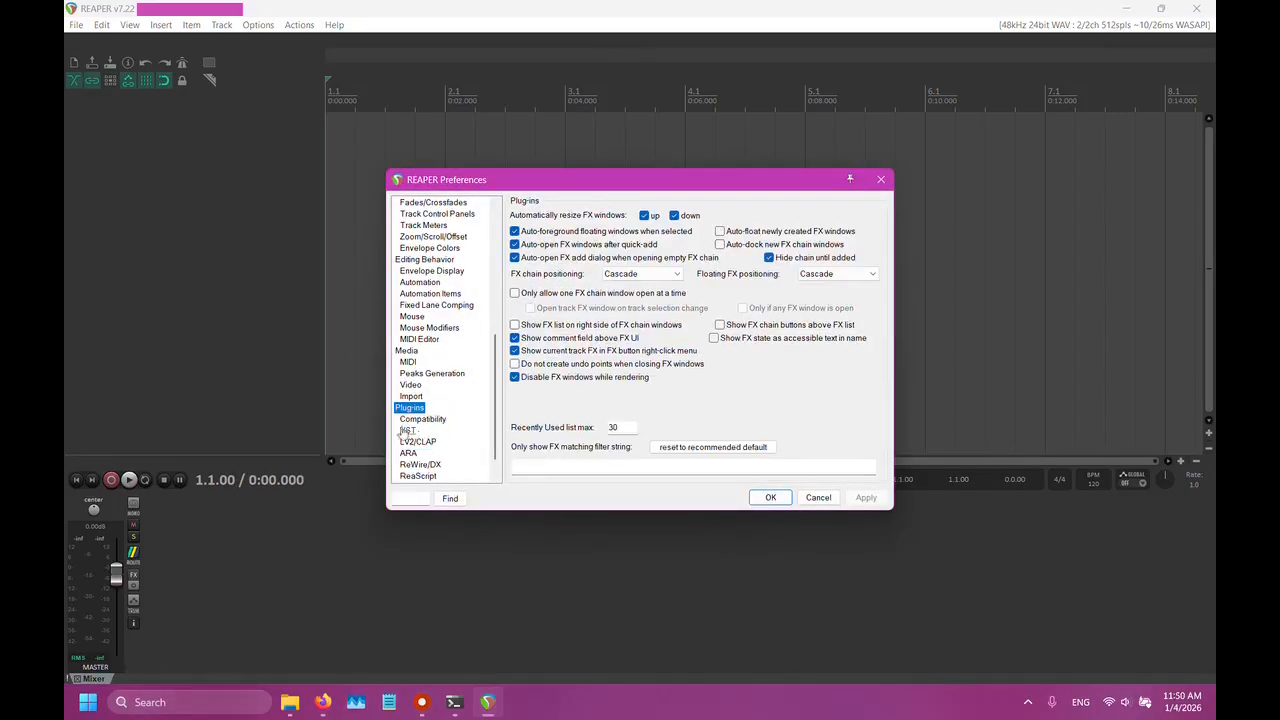
scroll(419, 381, "up", 5)
scroll(419, 381, "up", 3)
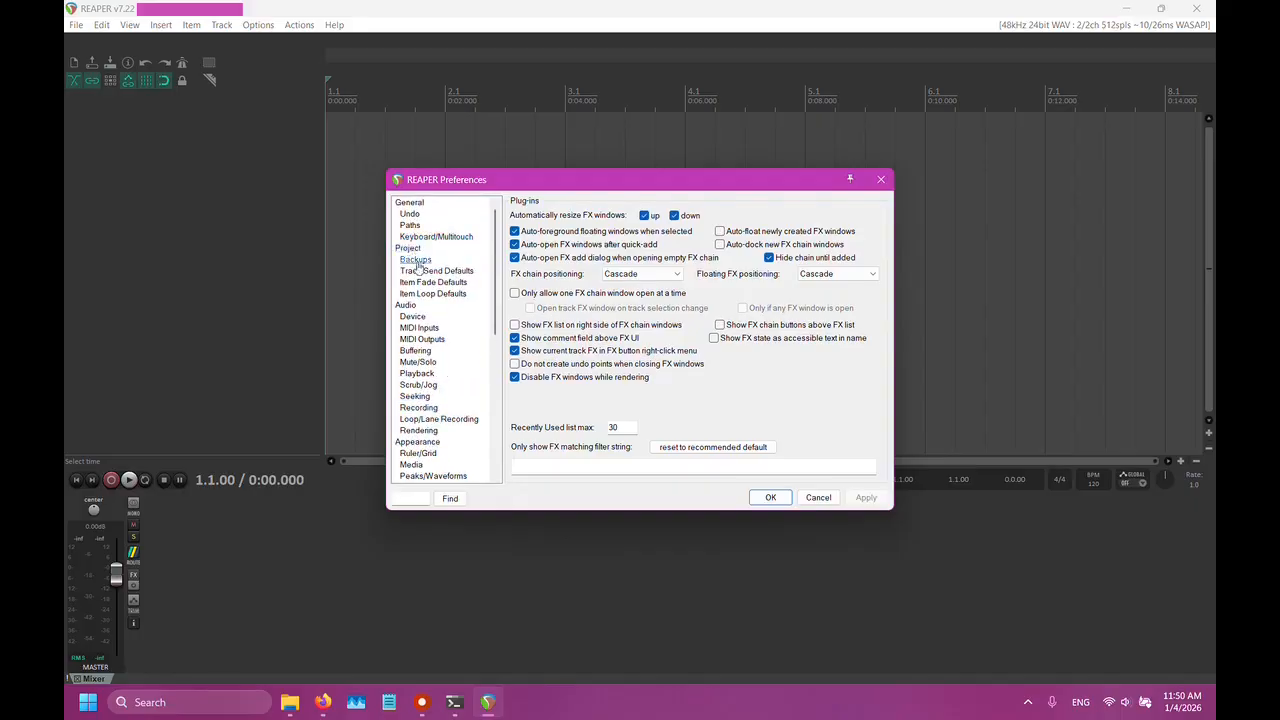
scroll(410, 400, "down", 8)
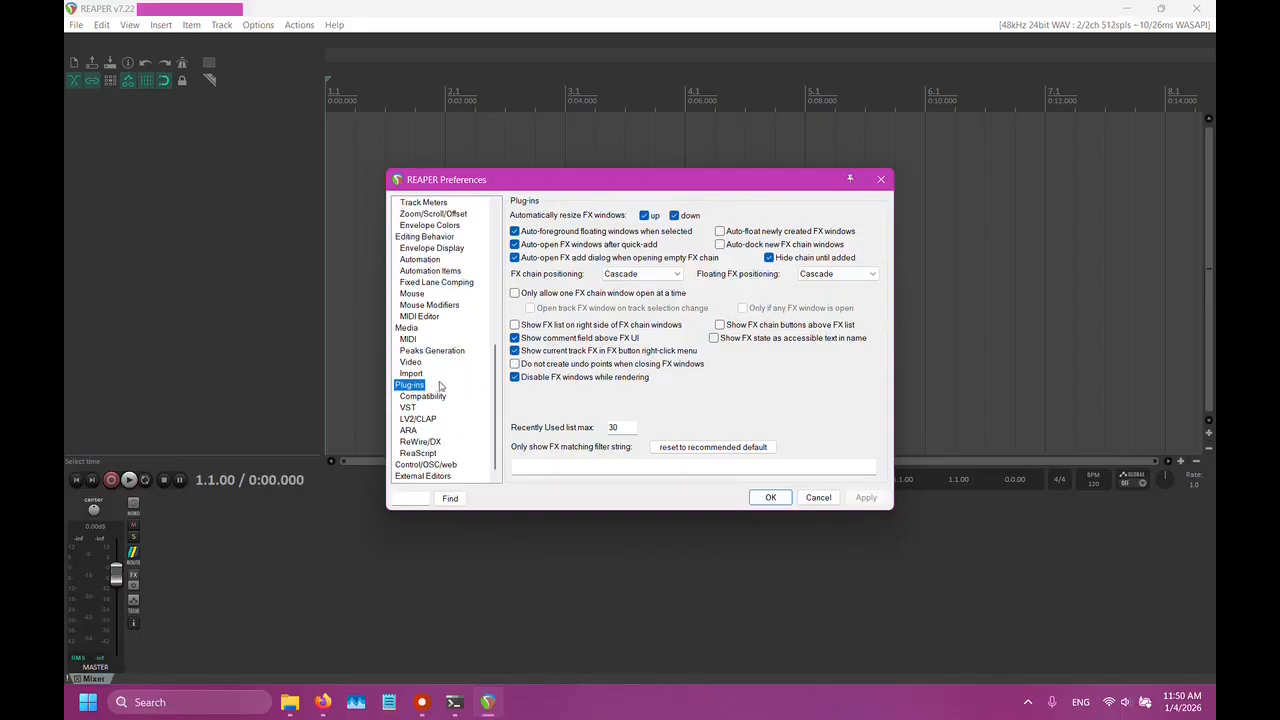
left_click(416, 419)
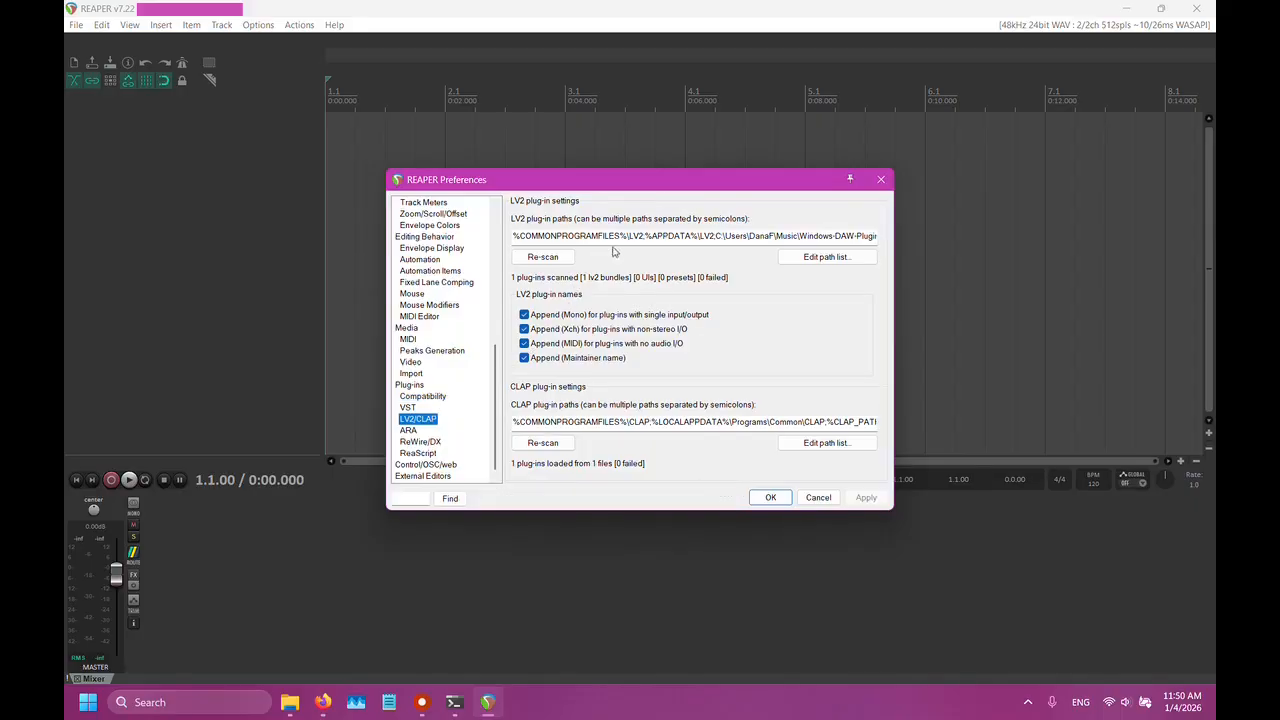
Check the LV2 and CLAP path lists for Windows-DAW-Plugins, compare with that folder's contents in File Explorer, and close REAPER's preferences
left_click(797, 259)
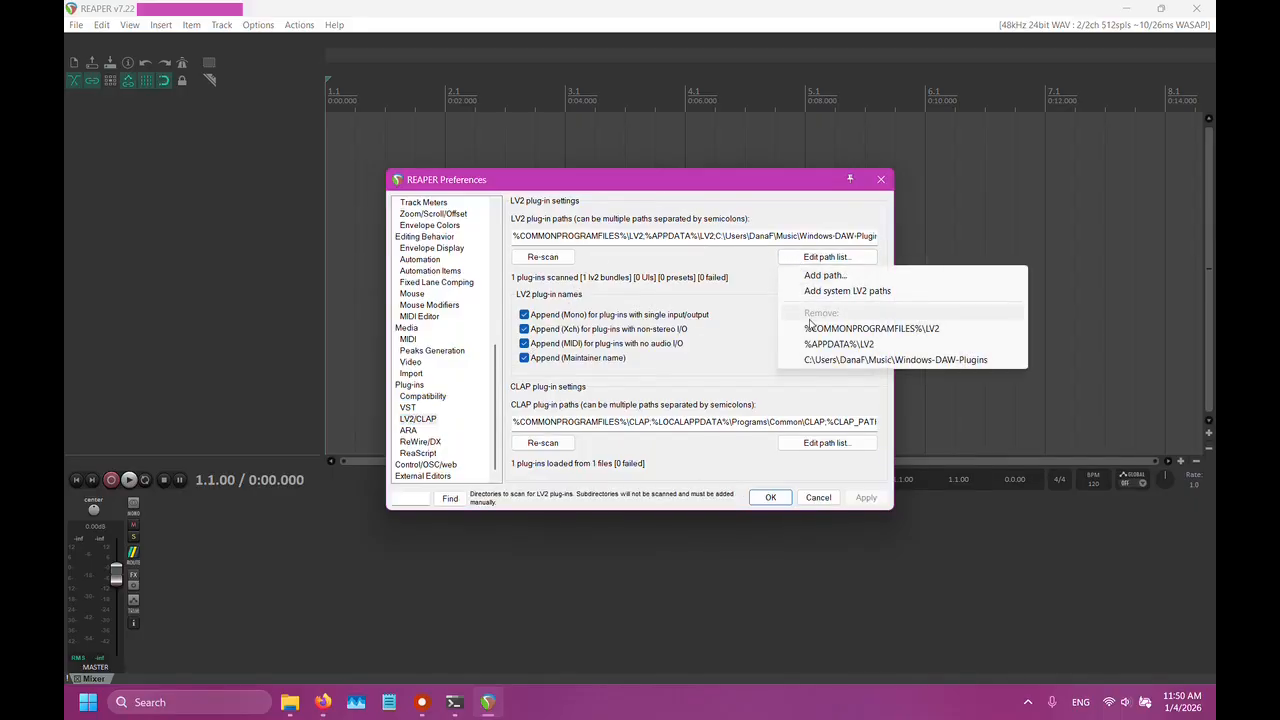
left_click(709, 258)
left_click(805, 444)
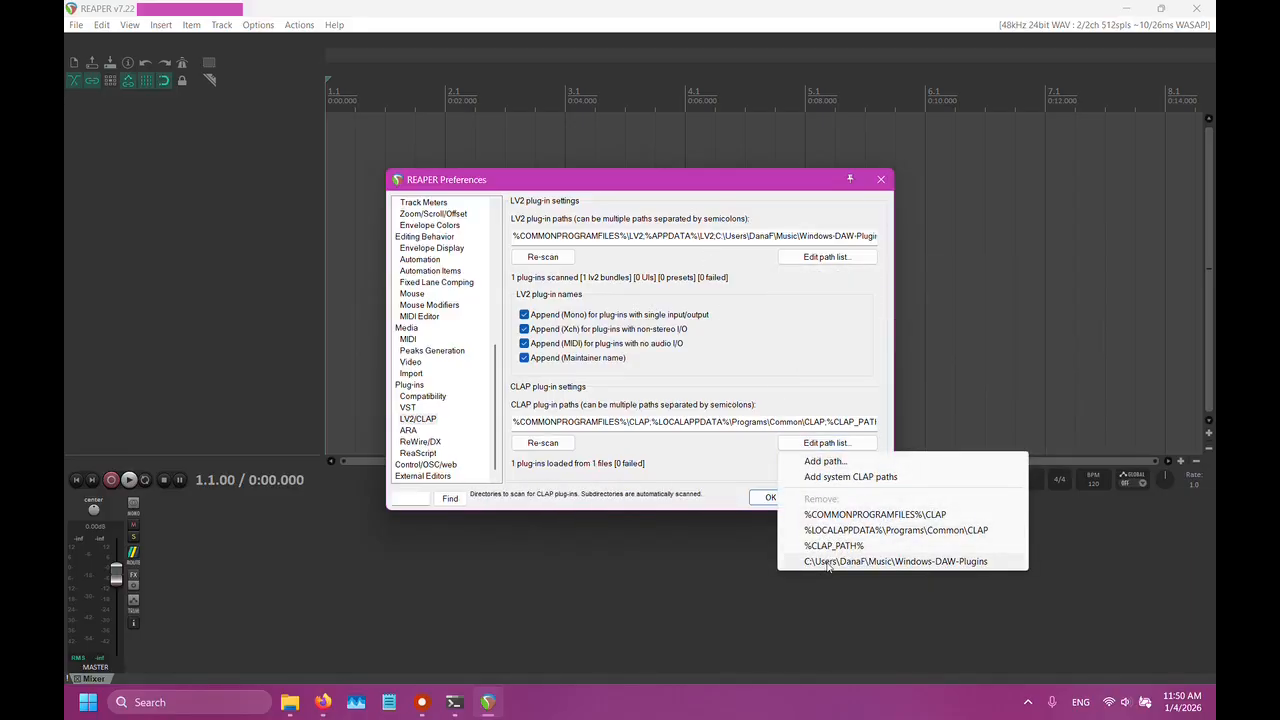
left_click(711, 468)
left_click(290, 704)
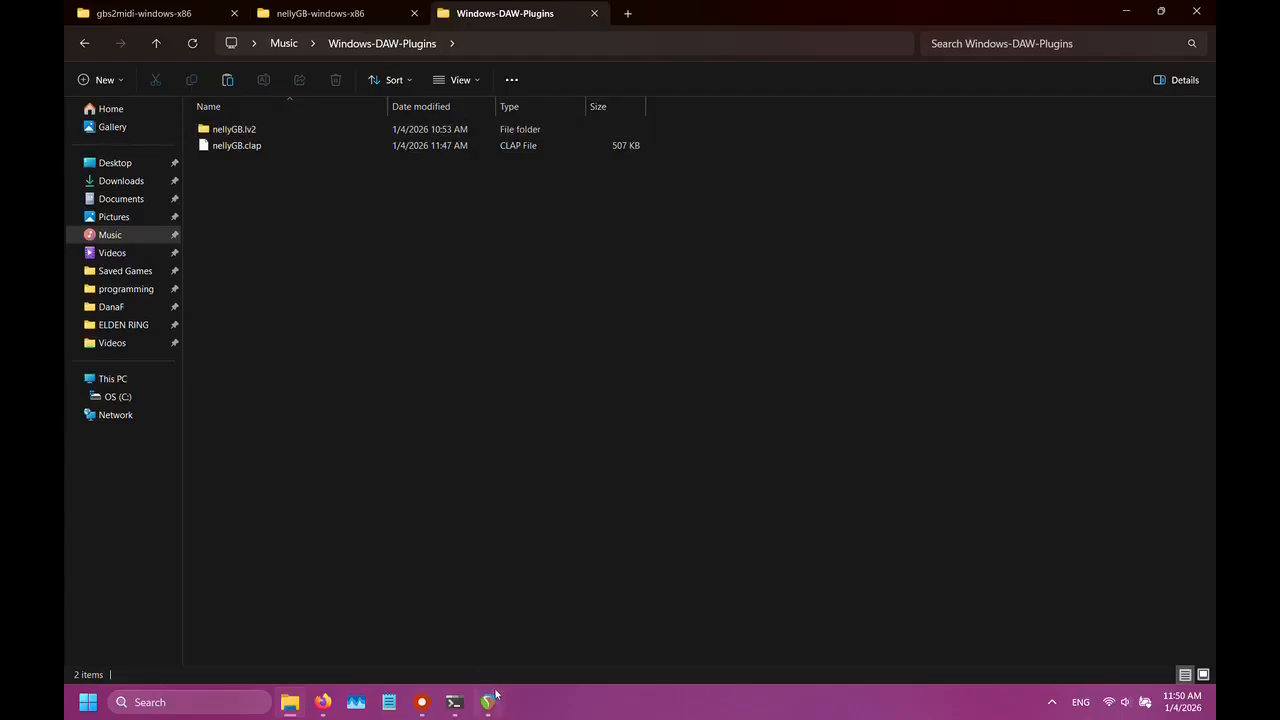
left_click(238, 145)
left_click(487, 702)
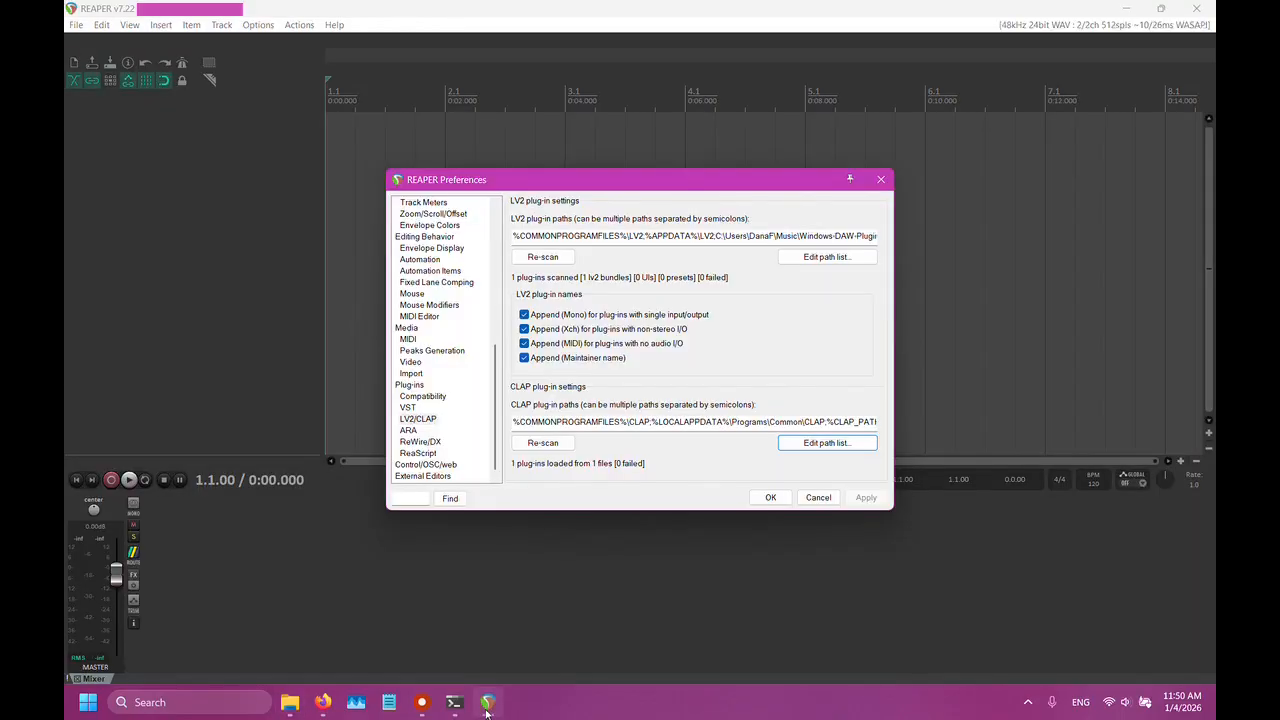
left_click(762, 499)
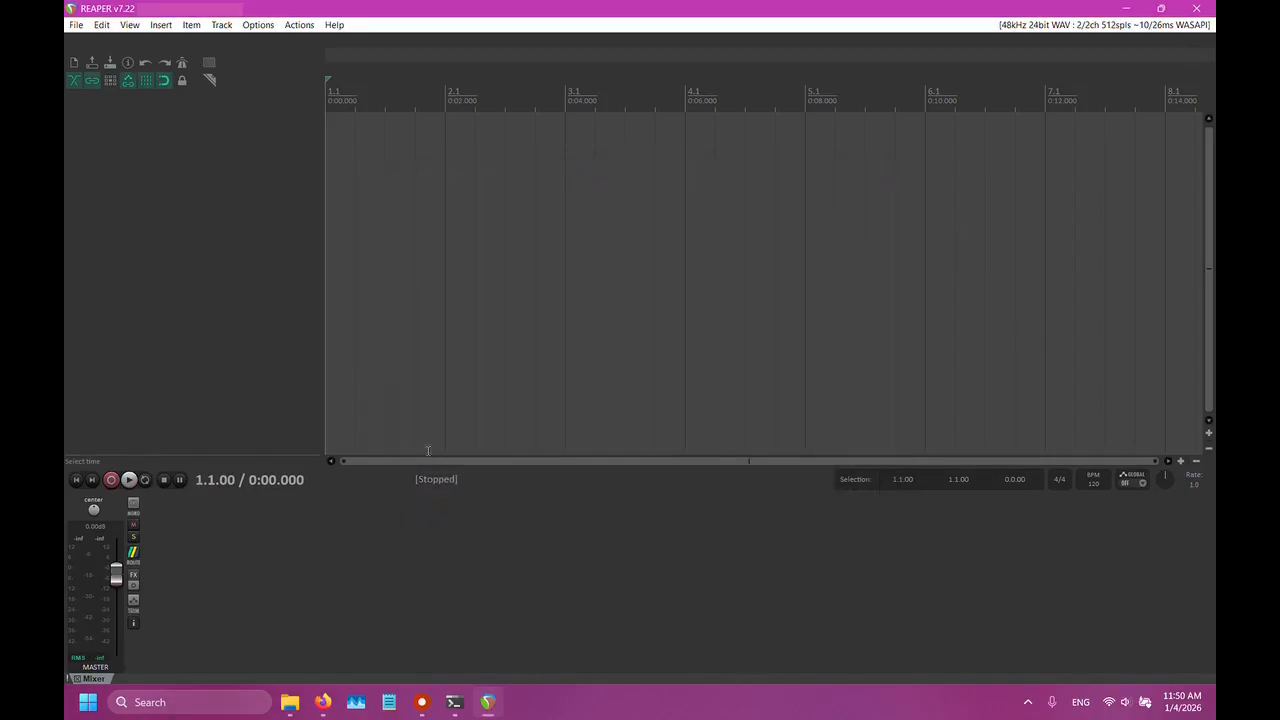
Insert a new track and import AKBJ-23.mid from the gbs2midi-windows-x86 folder at the project start, expanding its 4 MIDI tracks to new REAPER tracks
right_click(176, 160)
left_click(184, 163)
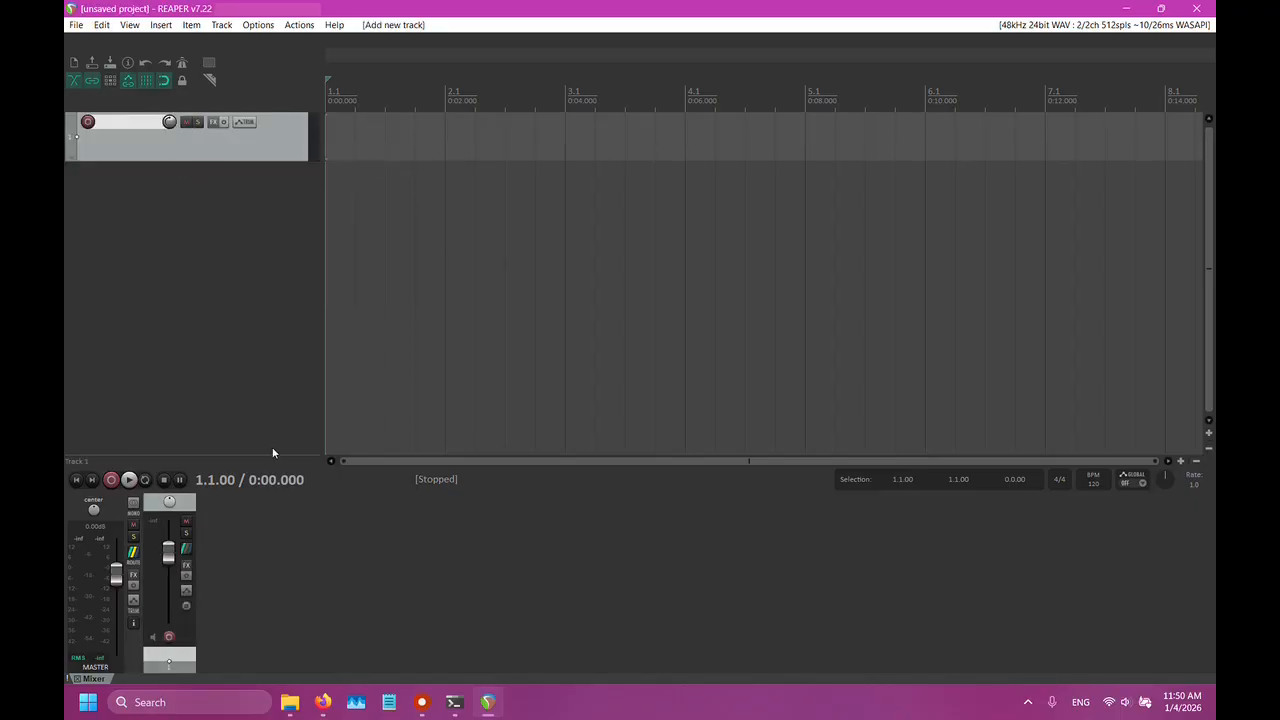
left_click(289, 702)
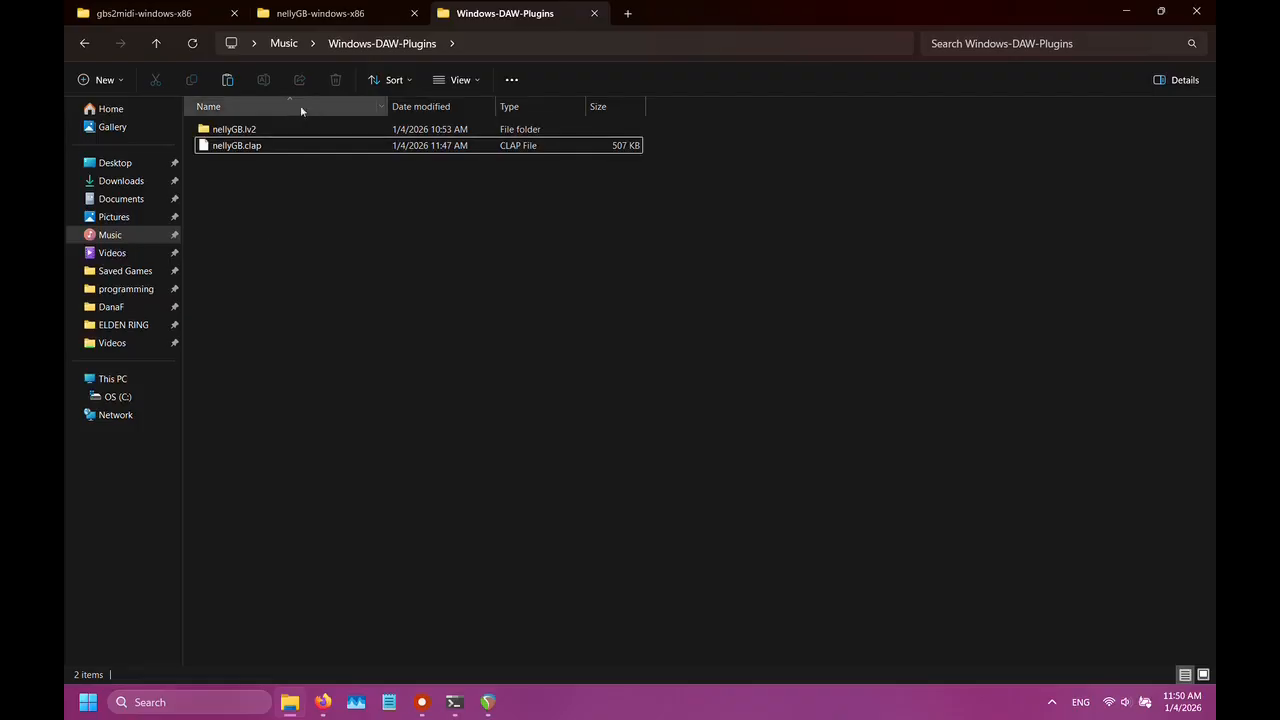
left_click(226, 13)
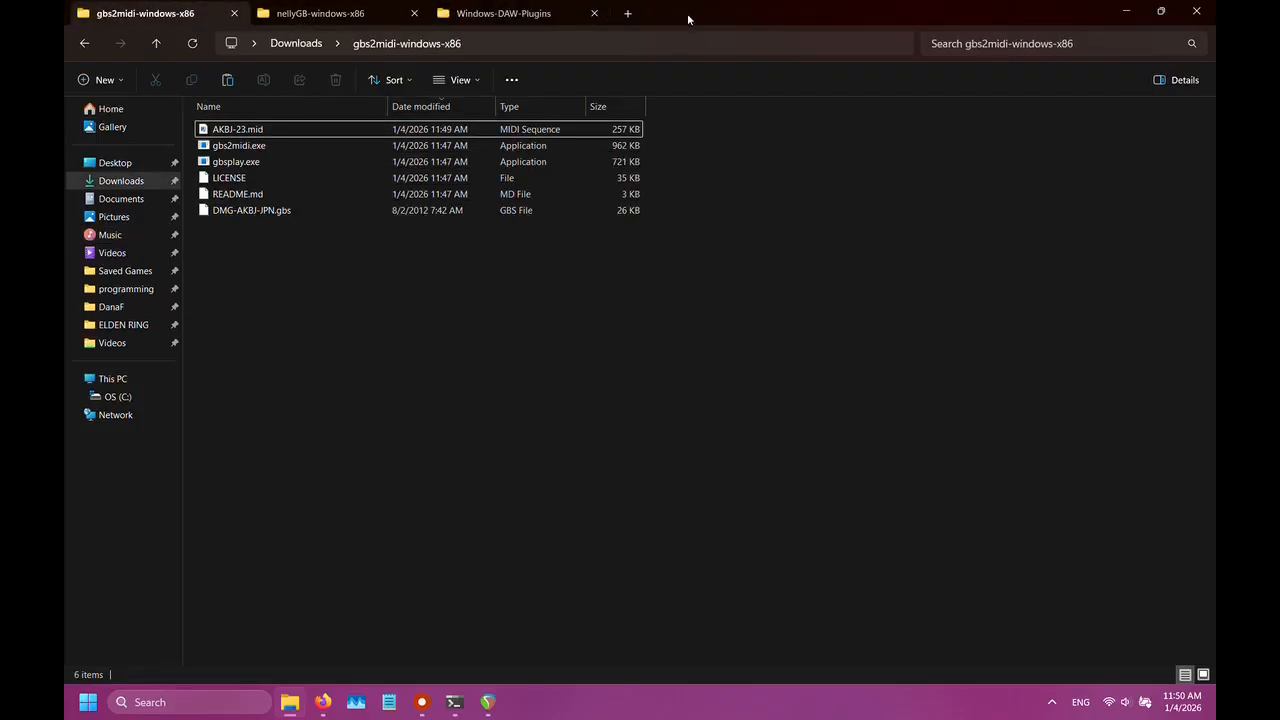
left_click_drag(687, 13, 1037, 309)
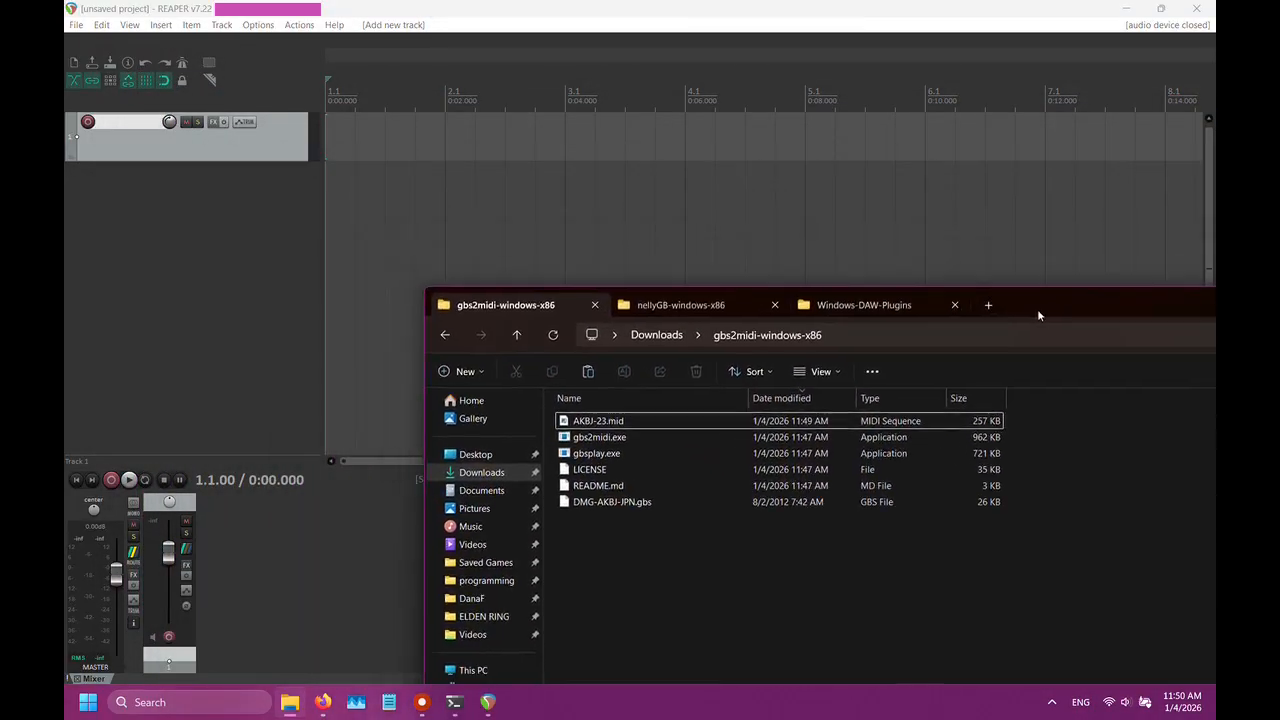
left_click_drag(610, 421, 331, 139)
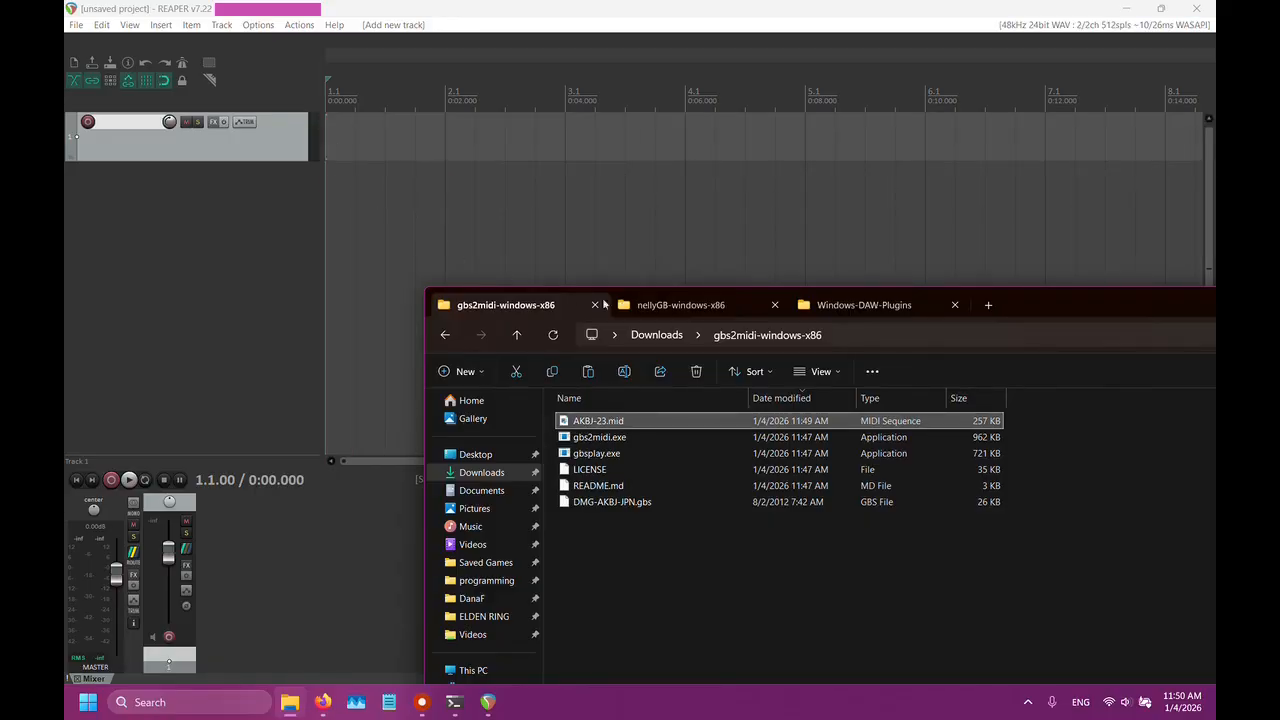
left_click_drag(1071, 313, 697, 431)
left_click(1124, 417)
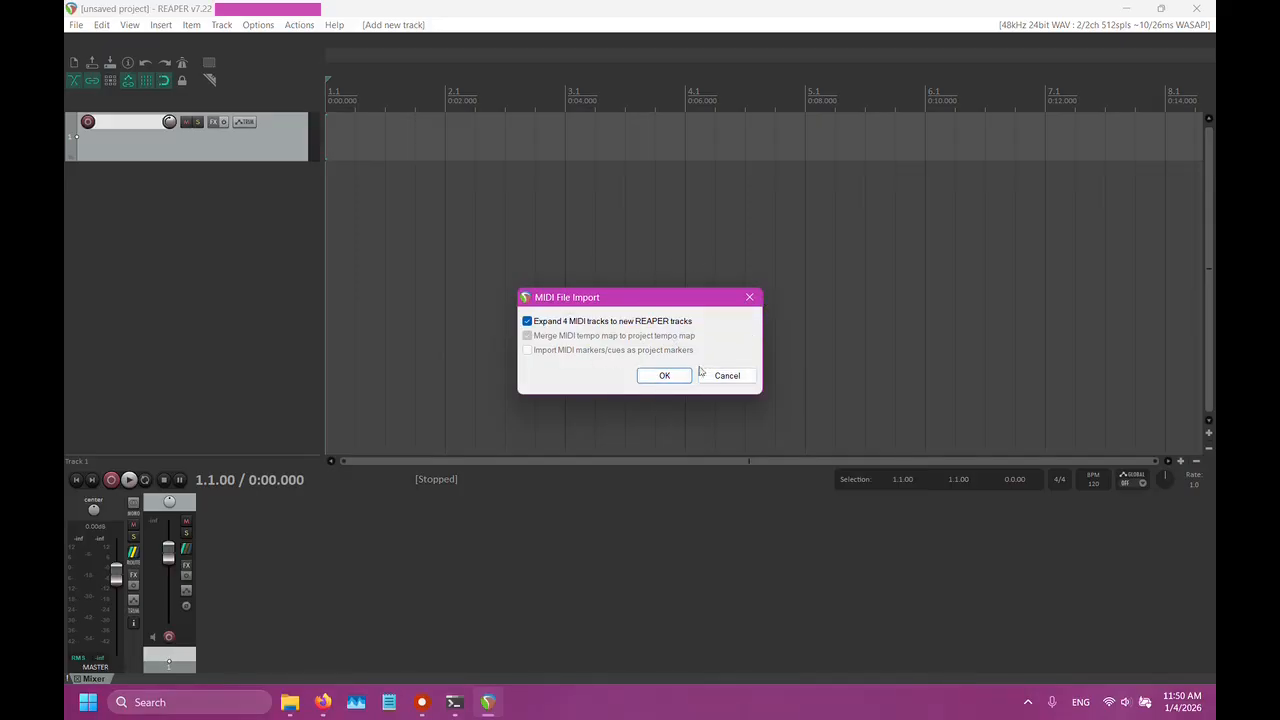
left_click(661, 376)
Insert another empty track and move it above all the AKBJ-23 tracks
right_click(228, 325)
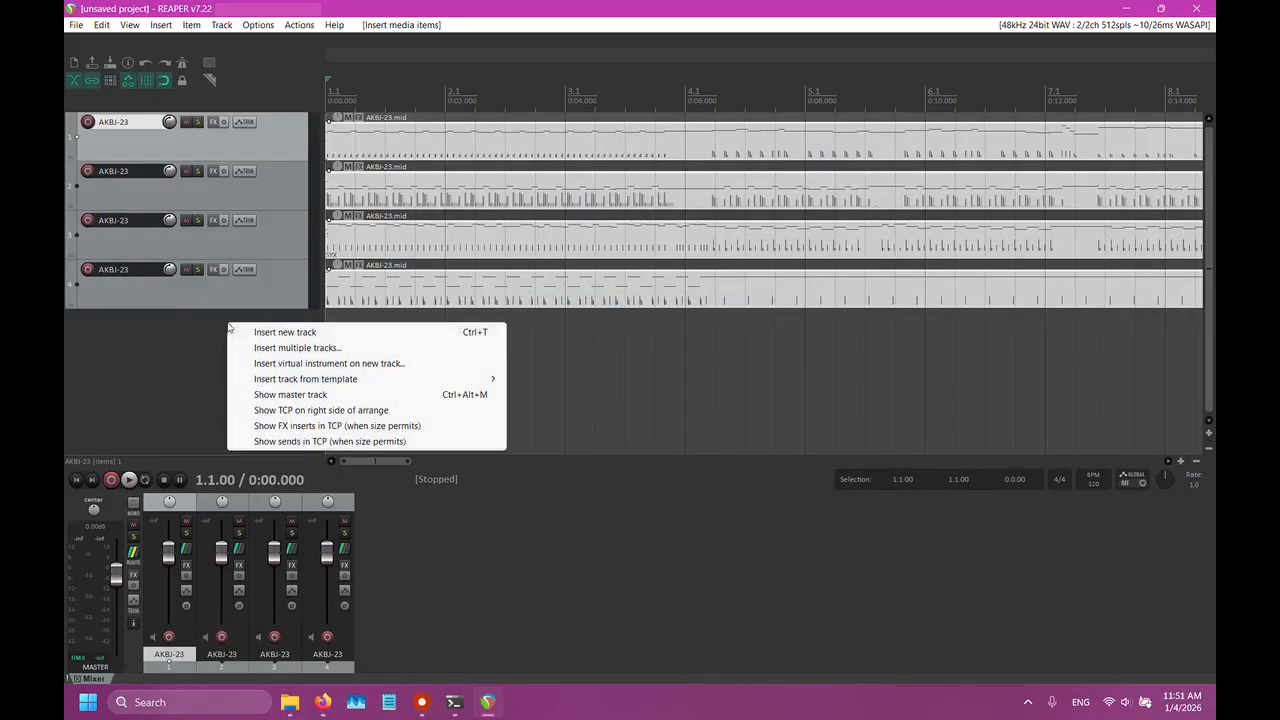
left_click(240, 333)
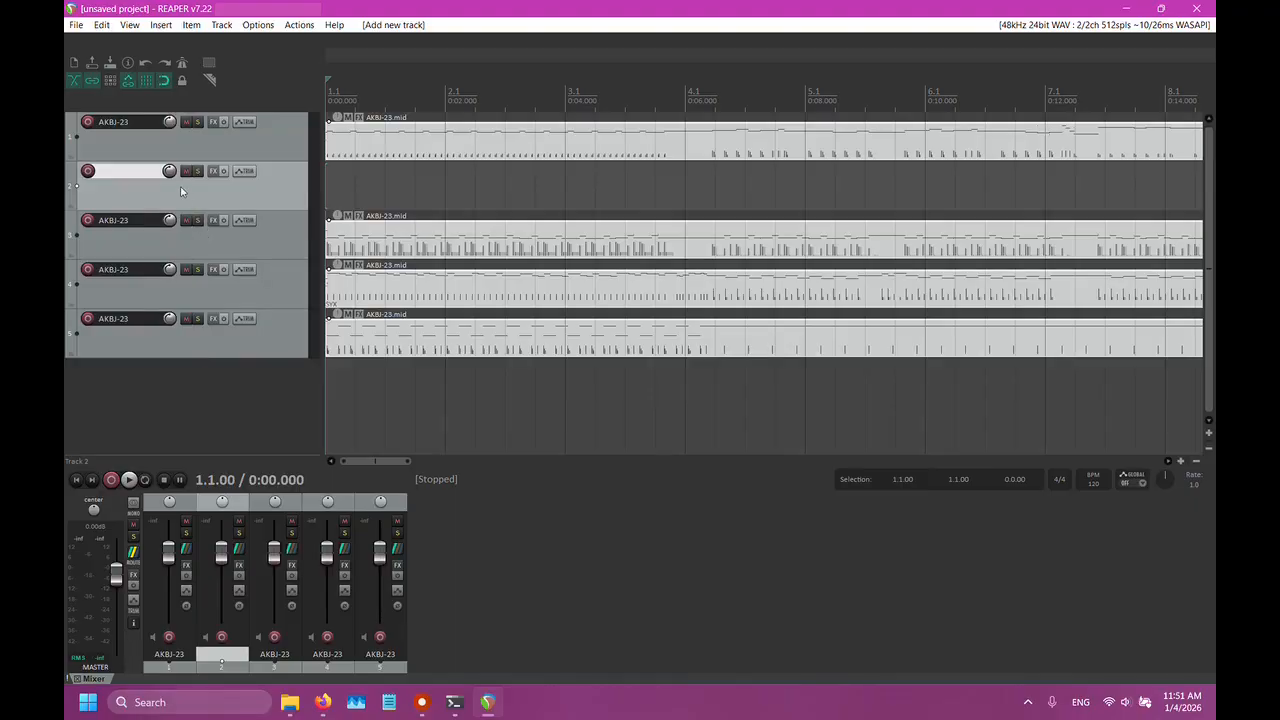
left_click_drag(181, 192, 181, 122)
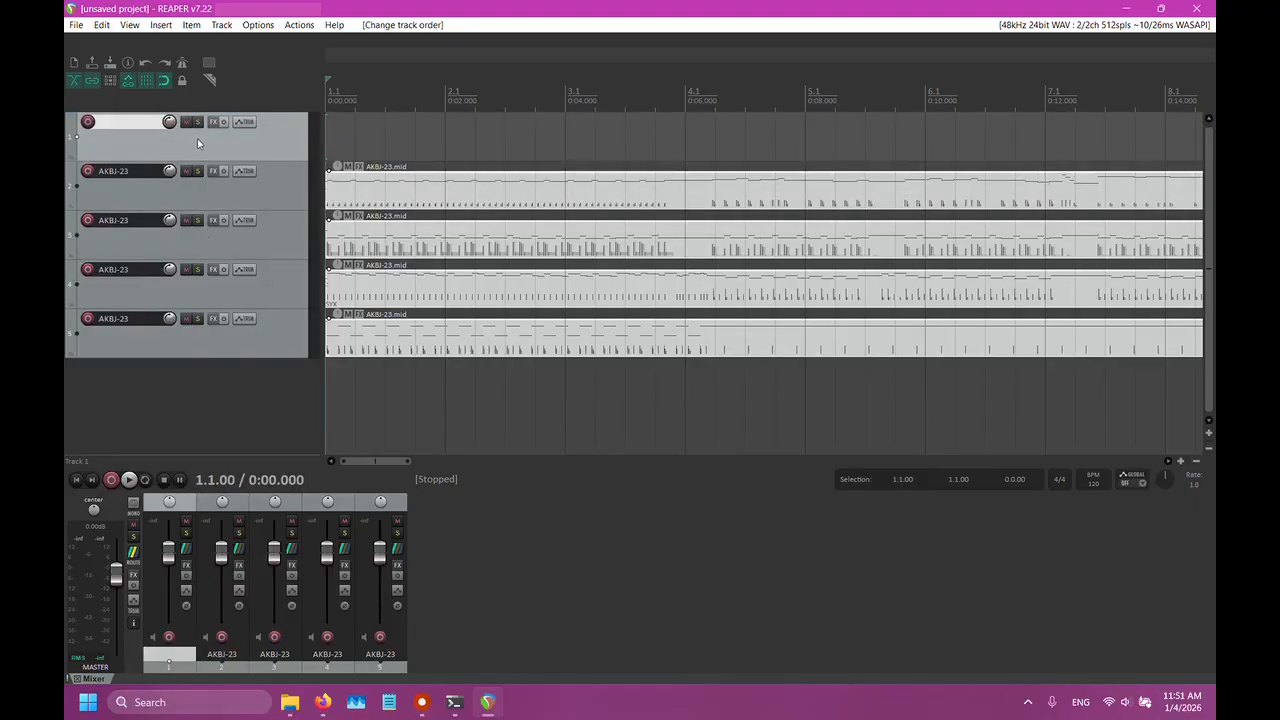
Add the CLAPi: Nelly GB (Thysbelon) instrument to the empty first track and close its FX window
left_click(212, 122)
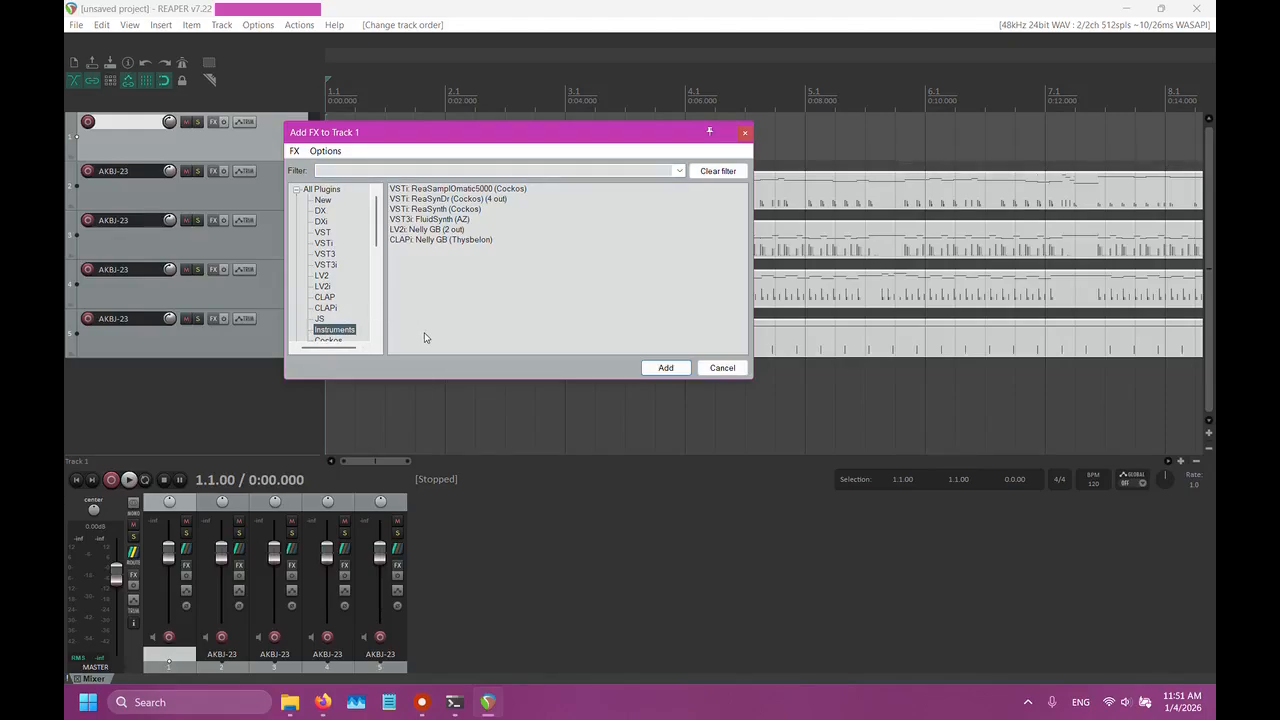
left_click(453, 240)
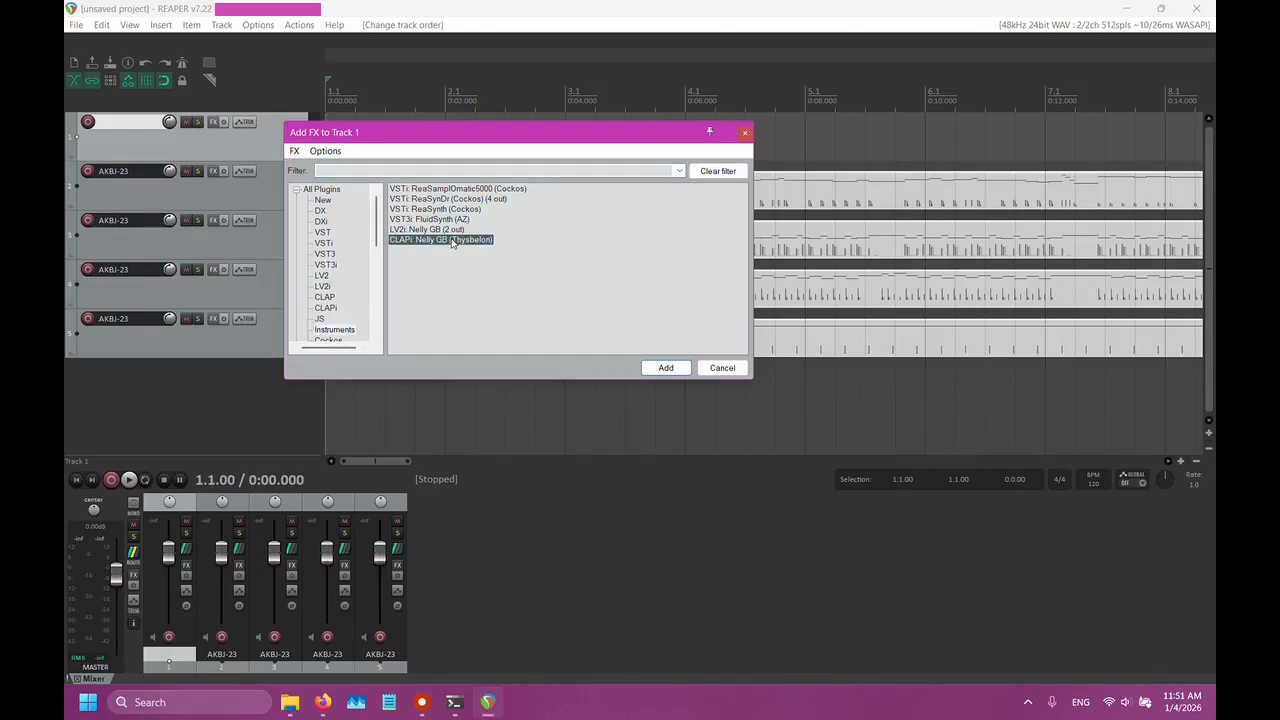
left_click(666, 368)
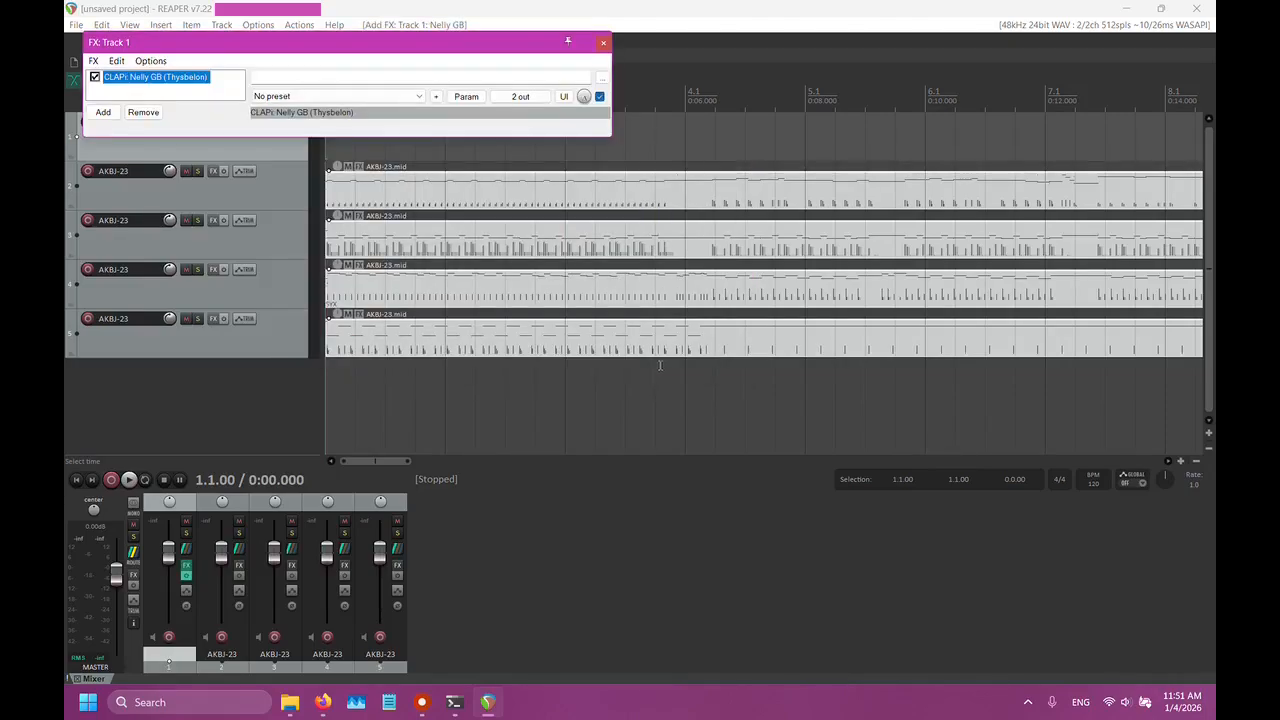
left_click(604, 43)
Nest all four AKBJ-23 tracks as children of the Nelly GB track
left_click(284, 190)
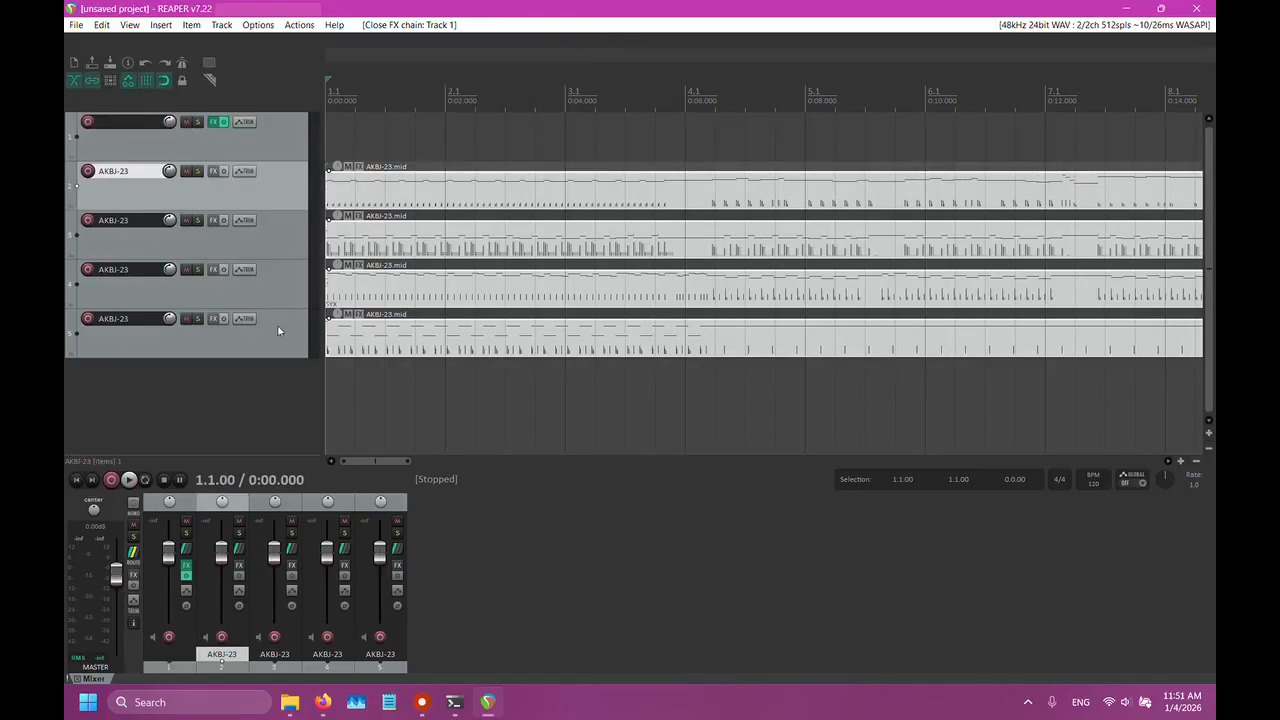
left_click(270, 341, "shift")
left_click_drag(276, 220, 266, 138)
left_click(266, 138)
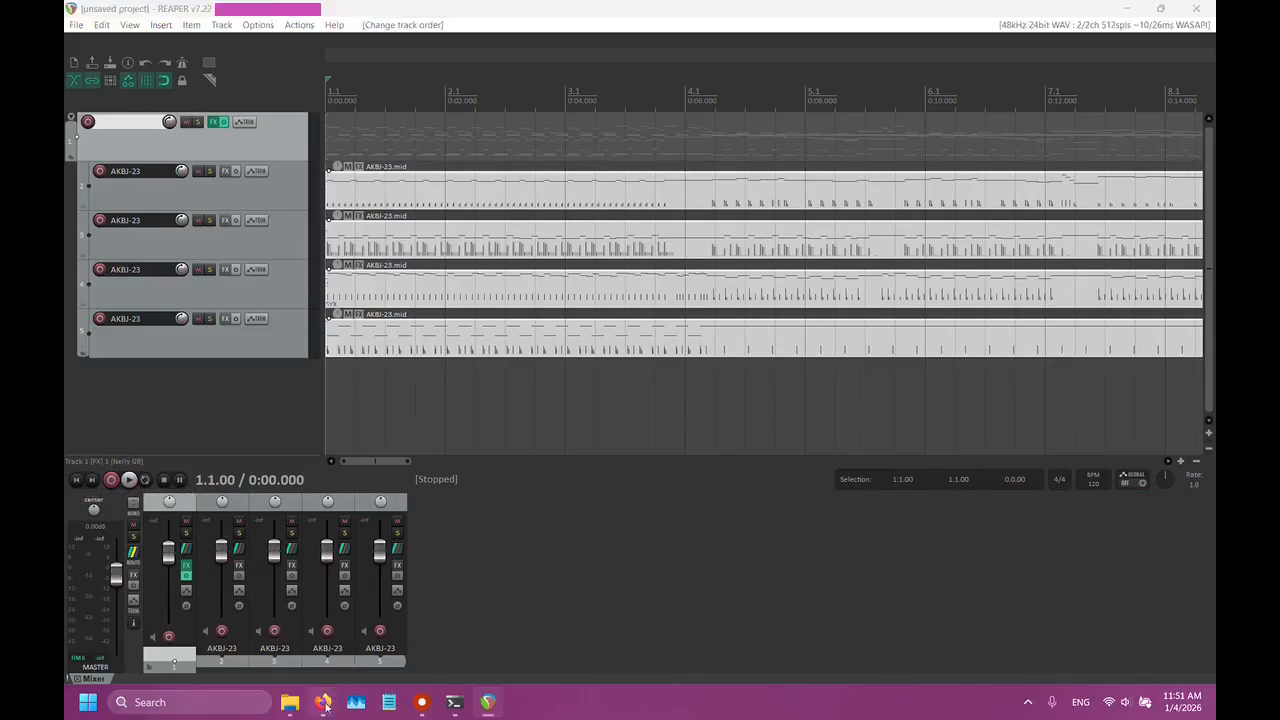
Play the song through the Nelly GB synth, stop playback, and return to the project start
left_click(128, 480)
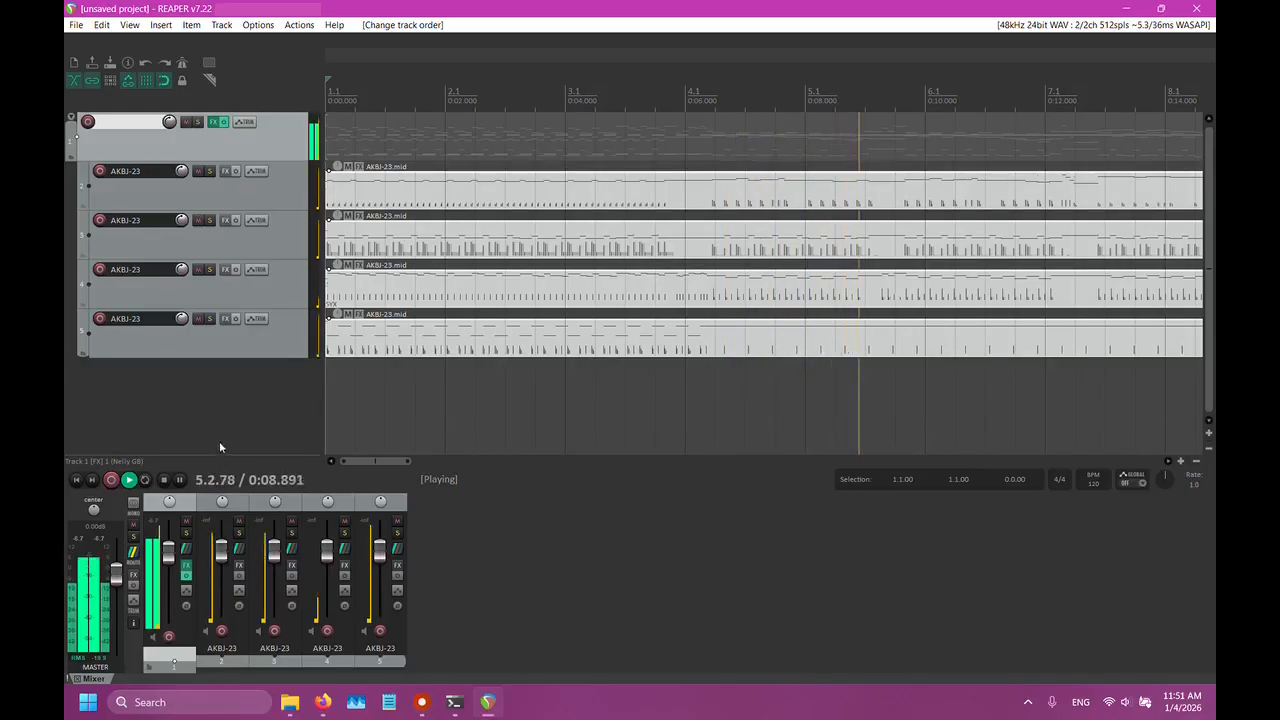
left_click(162, 484)
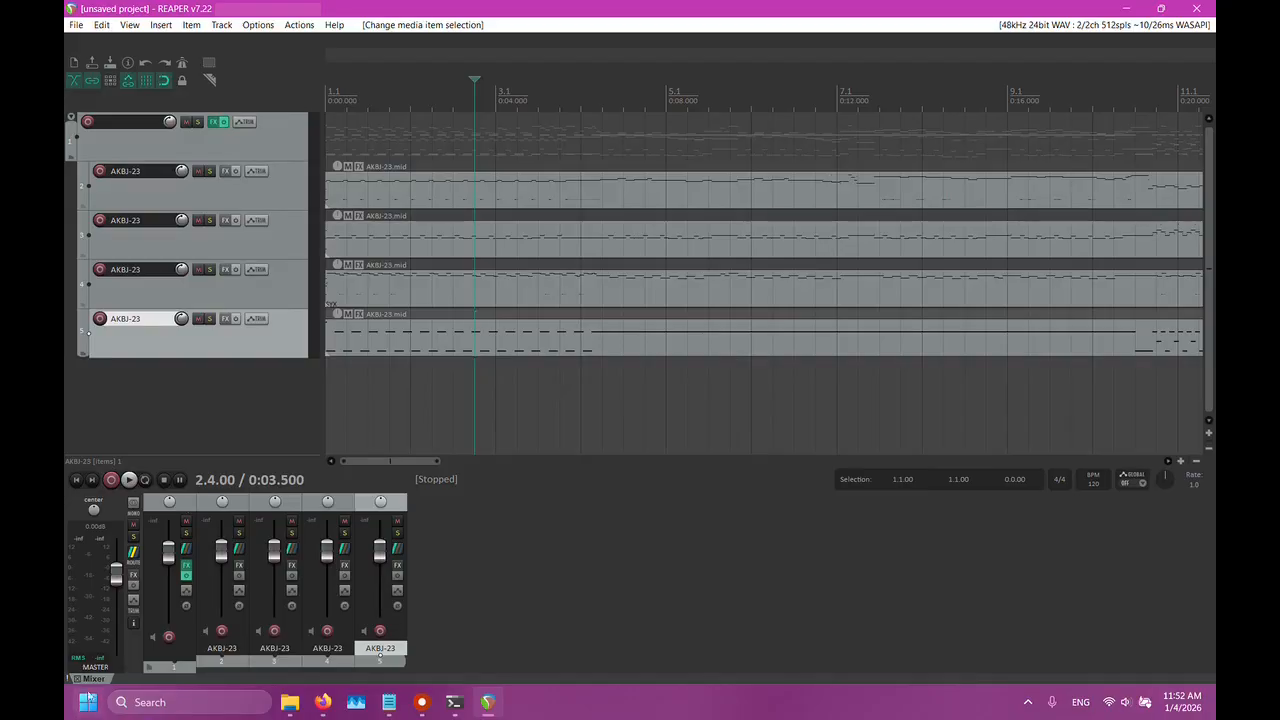
left_click(77, 480)
Set the item timebase of all four AKBJ-23.mid items to time
left_click_drag(432, 358, 423, 177)
right_click(424, 180)
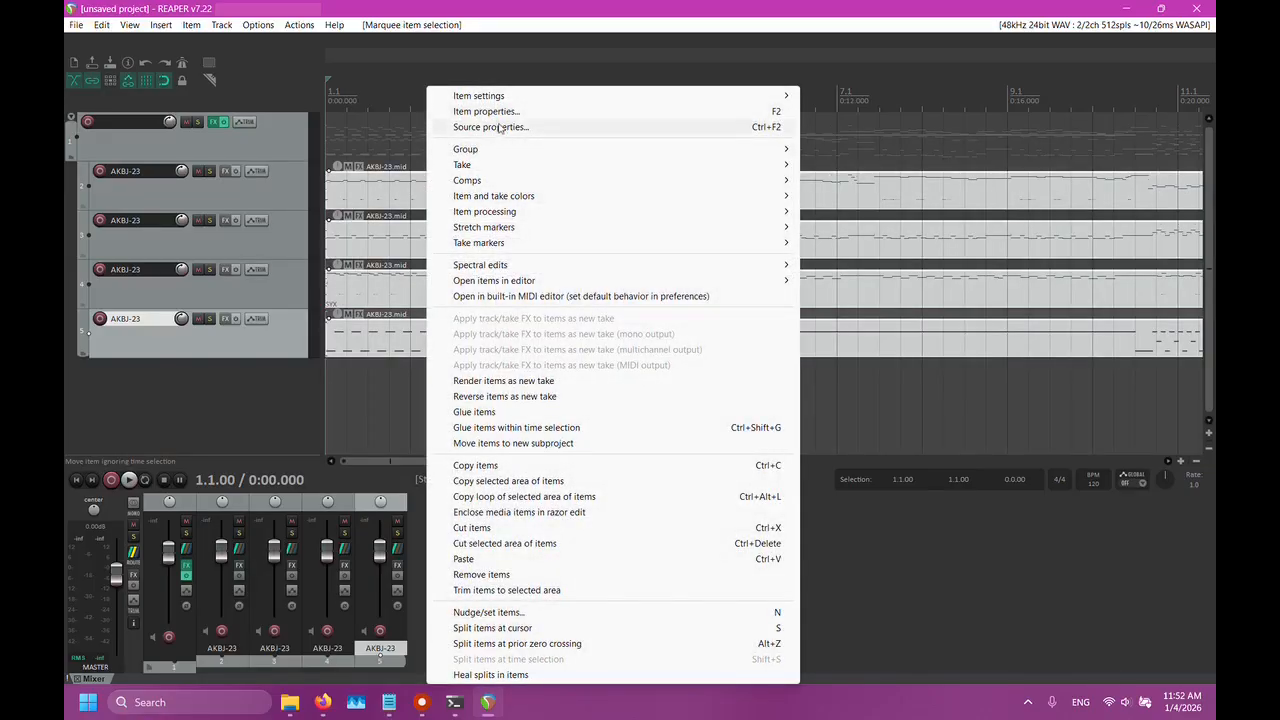
mouse_move(502, 96)
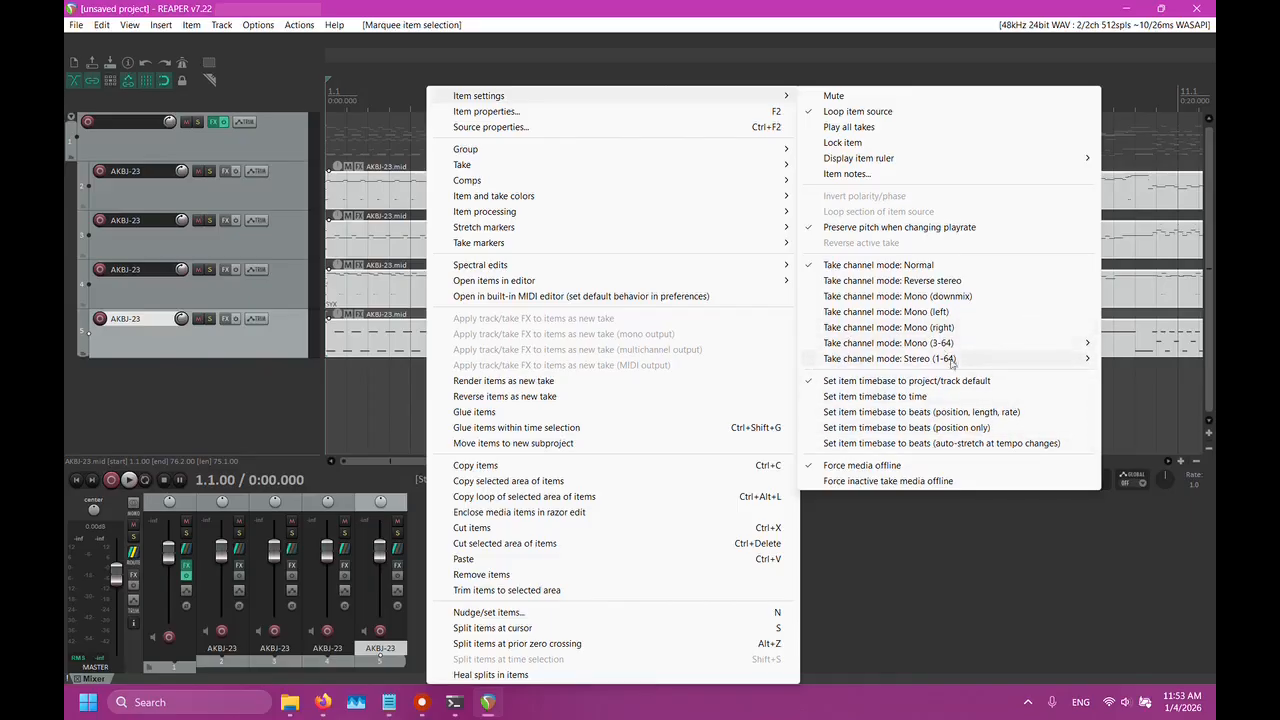
left_click(921, 397)
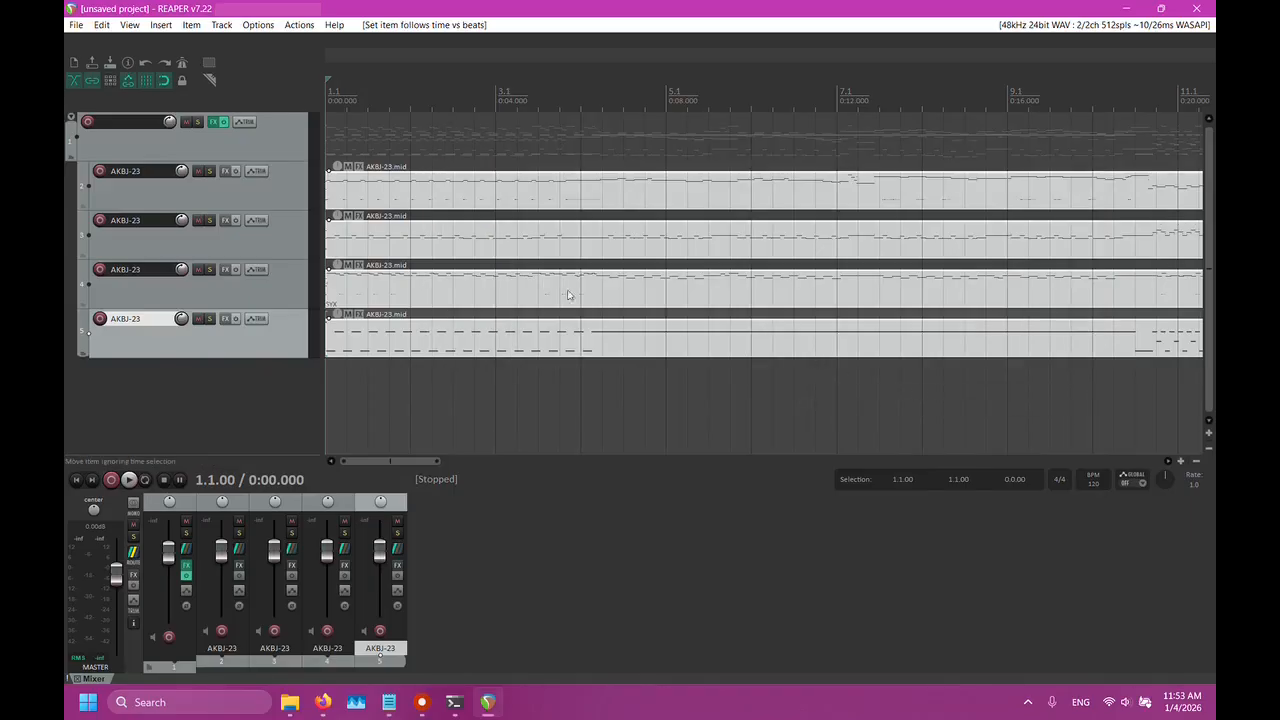
Make all four AKBJ-23.mid items ignore the project tempo and use 120 BPM in their source properties
right_click(469, 188)
left_click(552, 126)
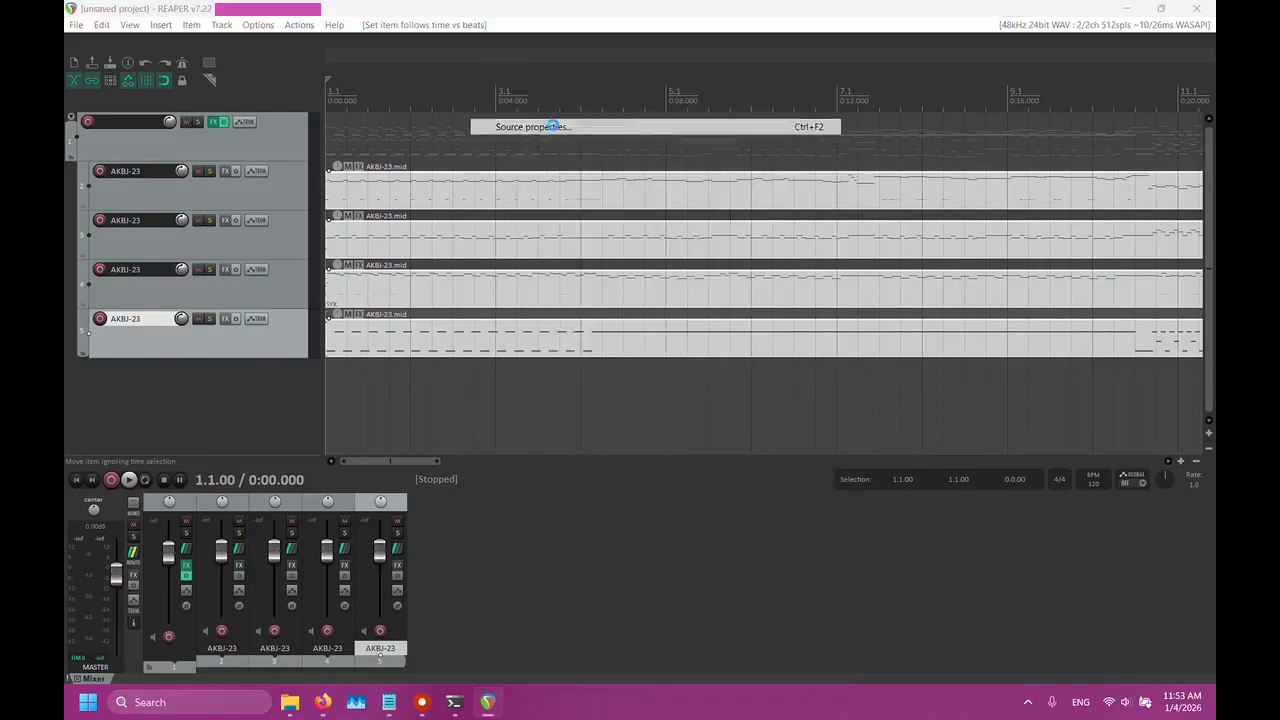
left_click(630, 401)
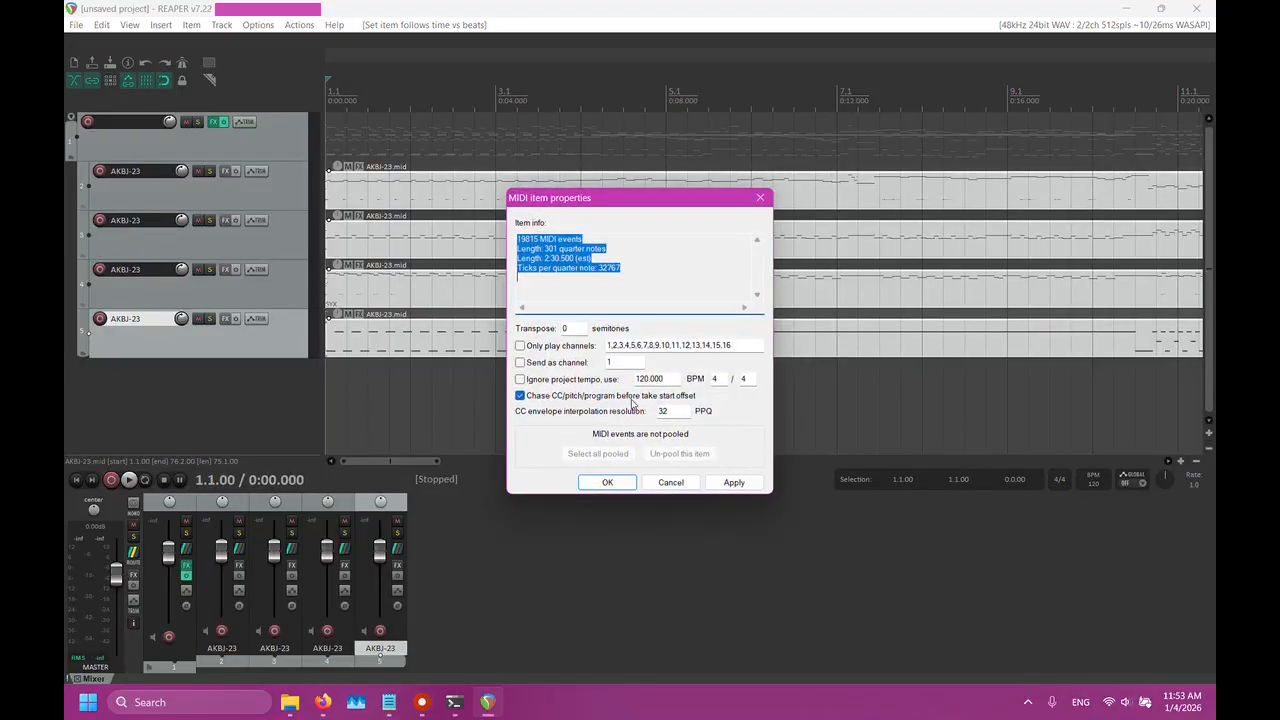
left_click(535, 383)
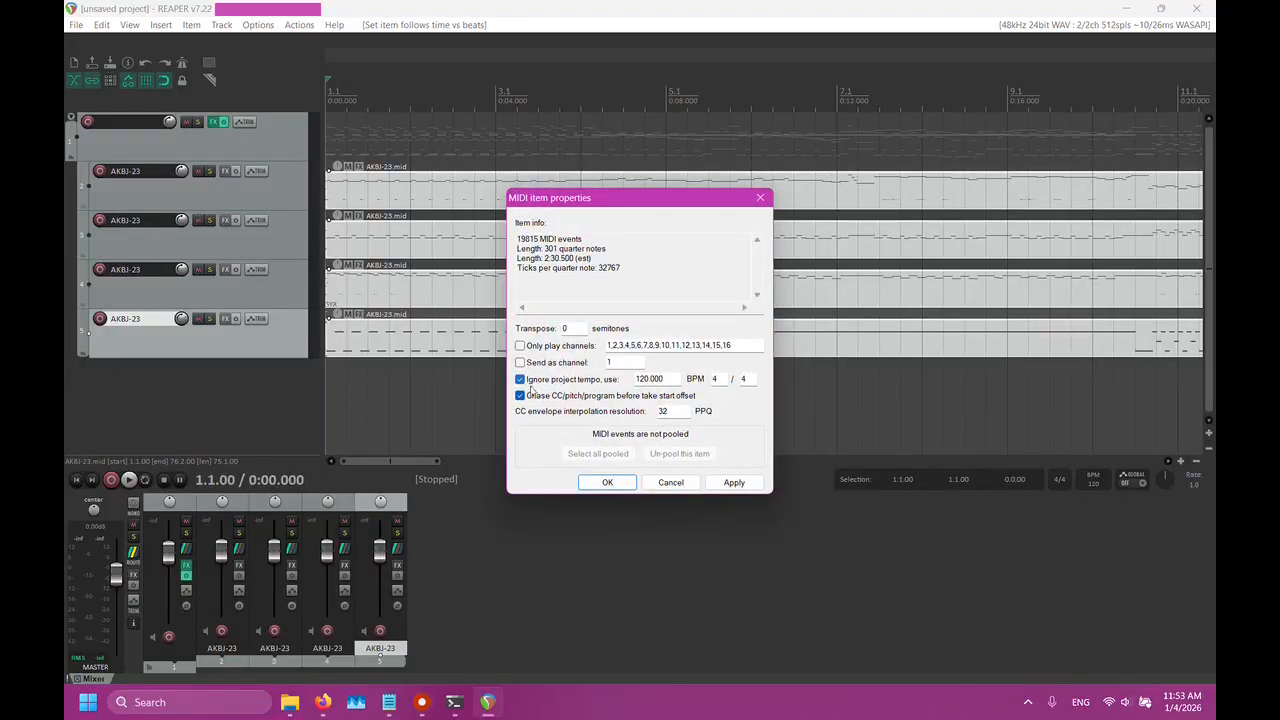
left_click(601, 485)
left_click(560, 382)
left_click(601, 483)
left_click(540, 383)
left_click(607, 482)
left_click(540, 383)
left_click(607, 483)
Set the project tempo to 149.32 BPM to match the song's beats, and return to the project start
left_click(474, 430)
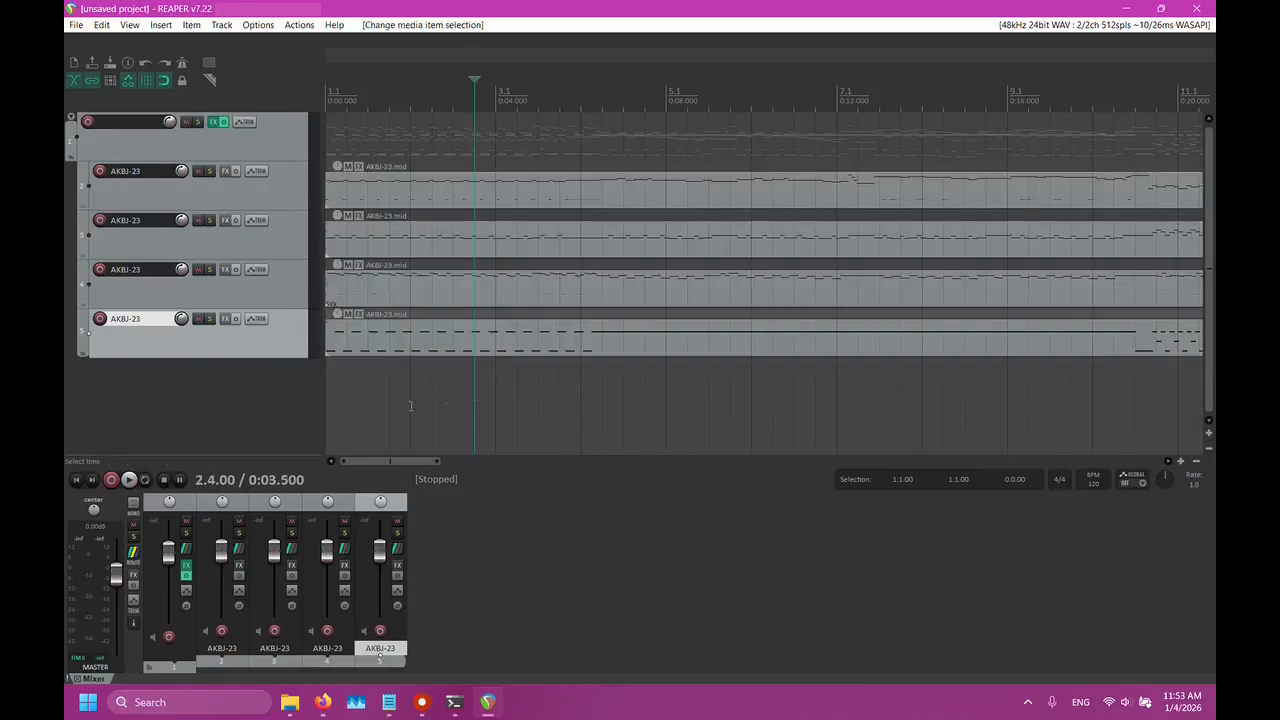
left_click(77, 481)
scroll(490, 431, "up", 3)
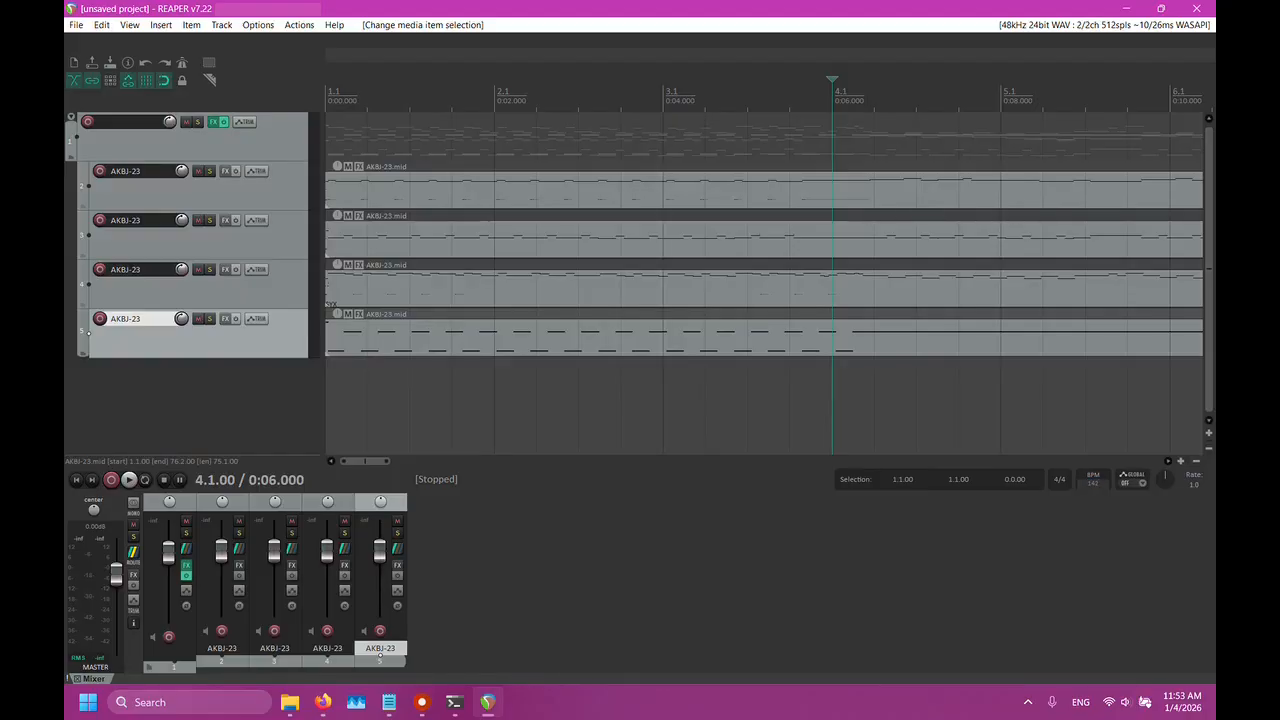
key("Return")
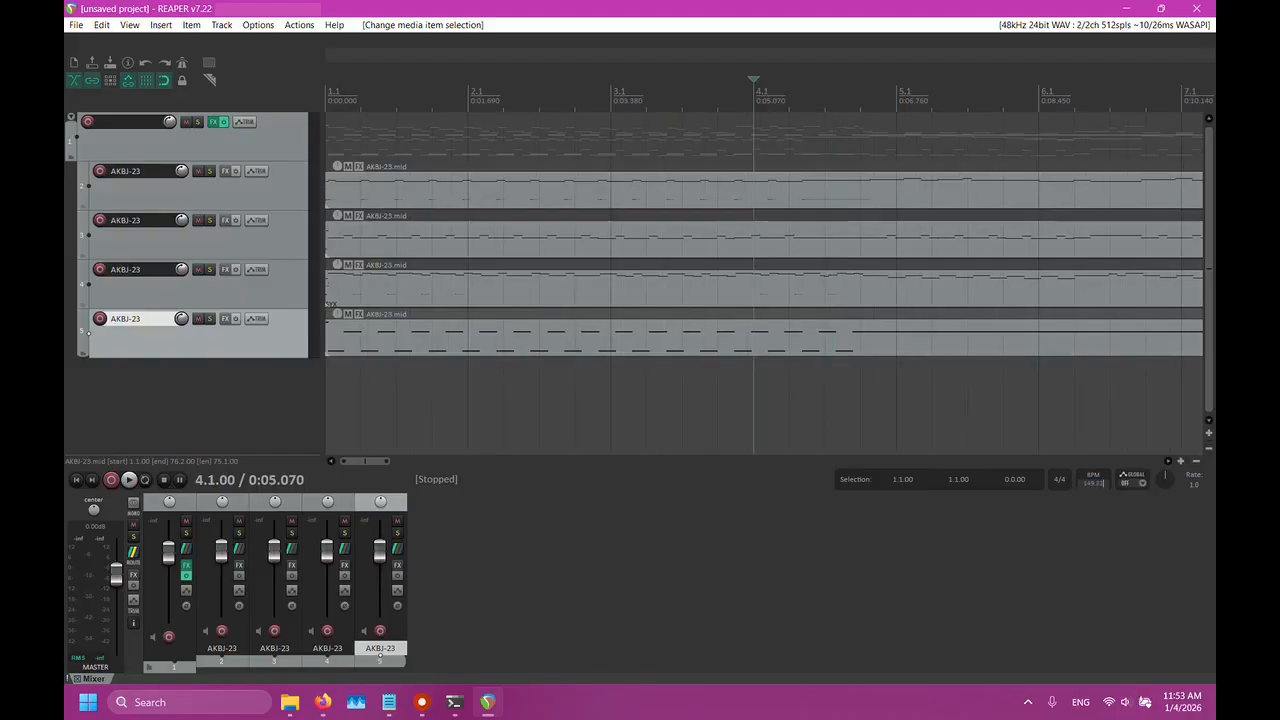
key("Return")
left_click(834, 405)
left_click(77, 481)
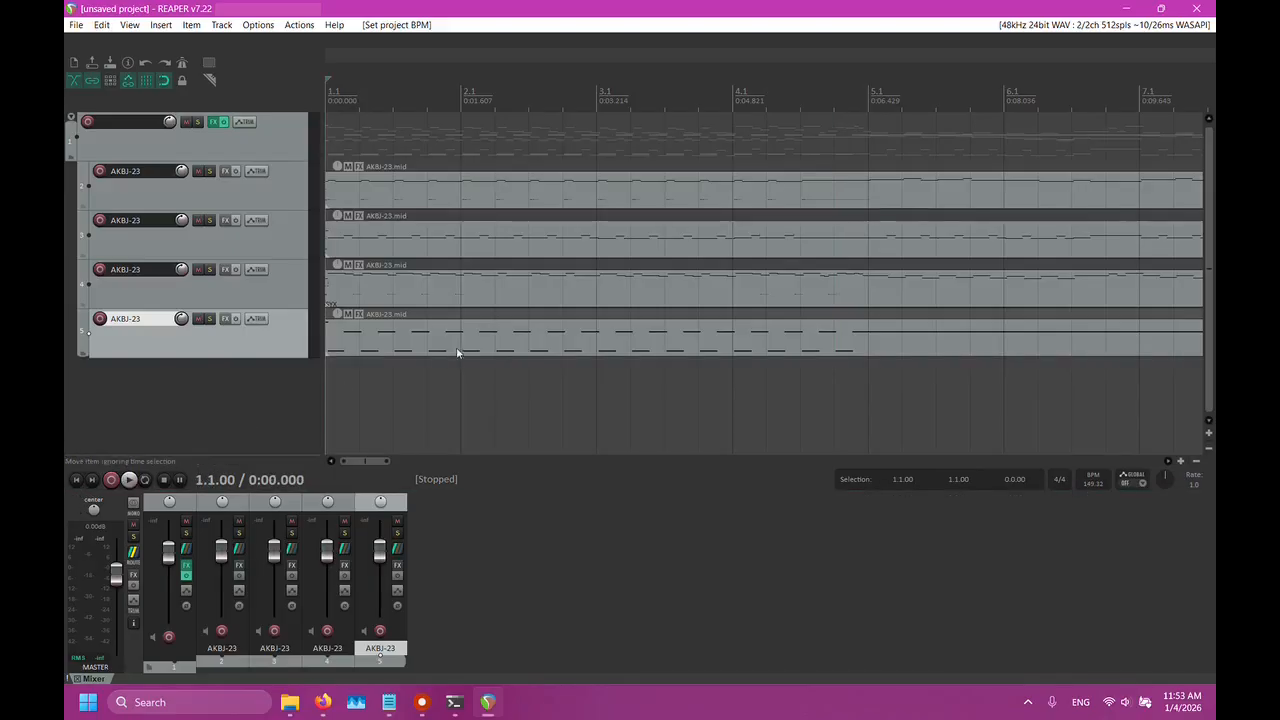
Move all four AKBJ-23.mid items together about one beat later so their notes line up with the beat grid
scroll(457, 353, "up", 8)
left_click_drag(420, 376, 480, 196)
scroll(393, 345, "down", 4)
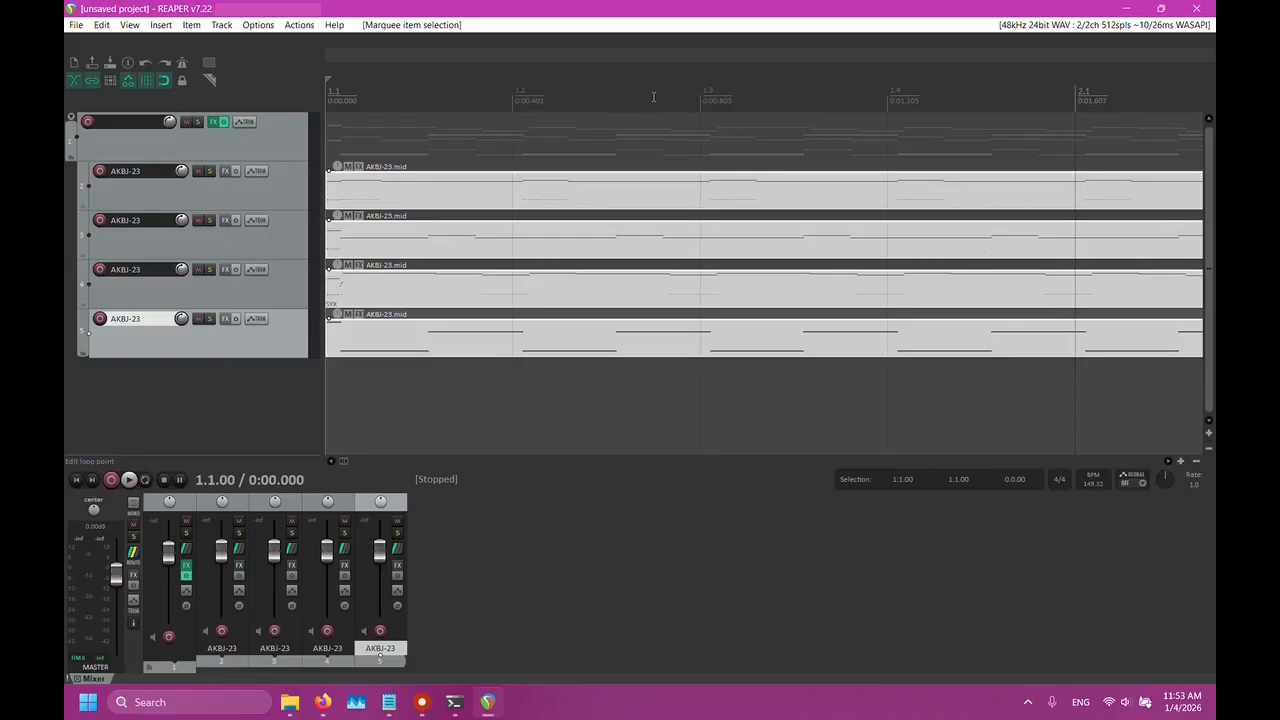
left_click_drag(516, 346, 724, 353)
scroll(732, 369, "up", 4)
left_click_drag(855, 347, 477, 343)
left_click_drag(900, 352, 866, 354)
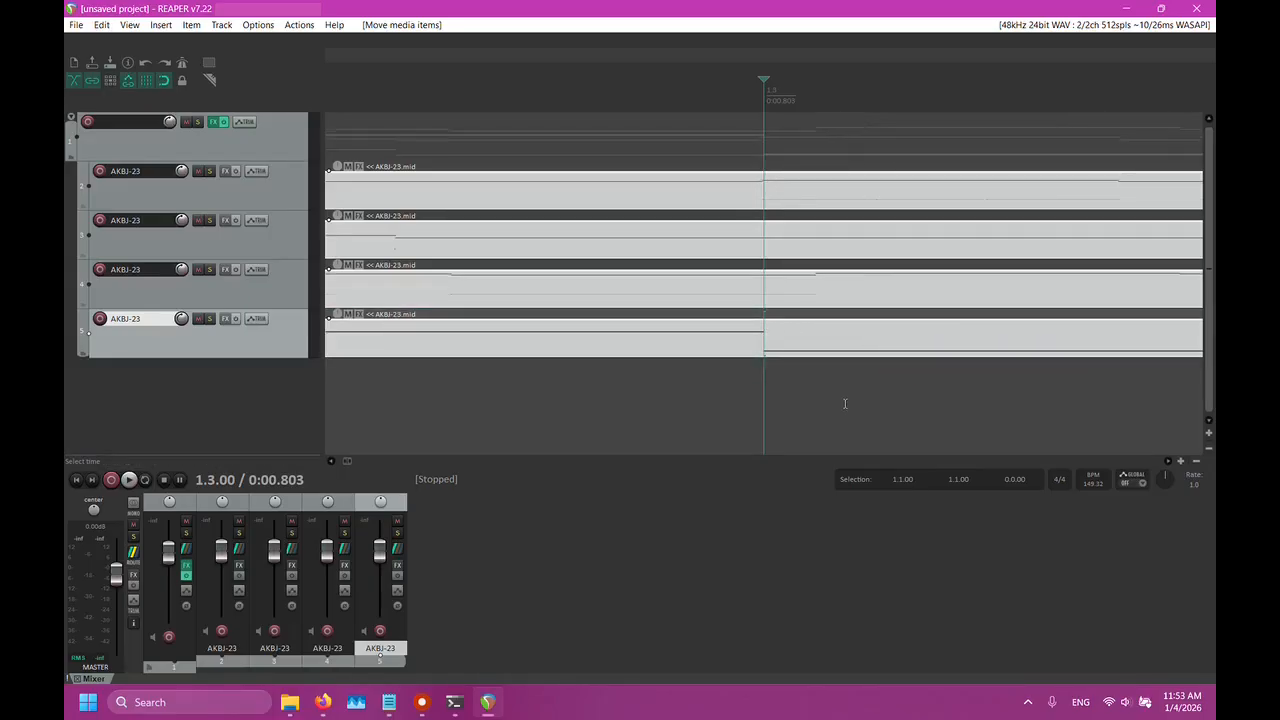
scroll(828, 399, "down", 3)
scroll(828, 399, "down", 4)
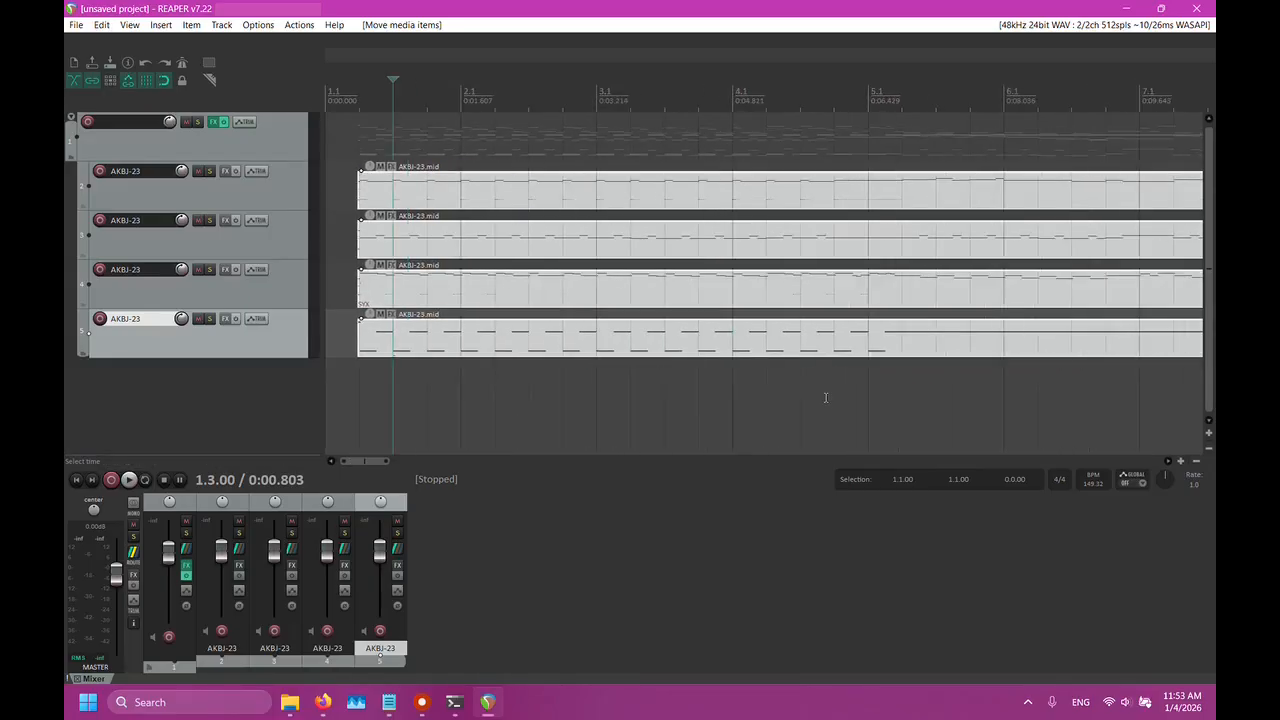
Deselect the items, play the realigned song from the project start, and stop playback
left_click(420, 385)
left_click(75, 479)
left_click(128, 479)
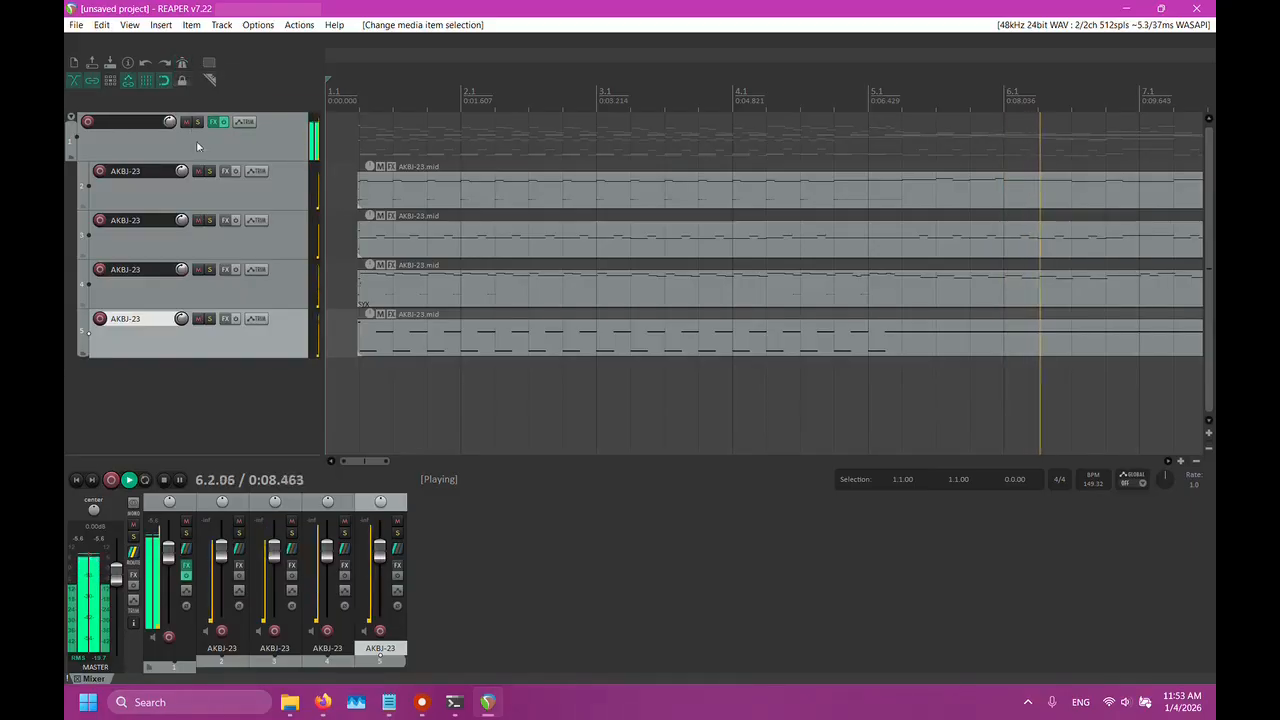
left_click(163, 481)
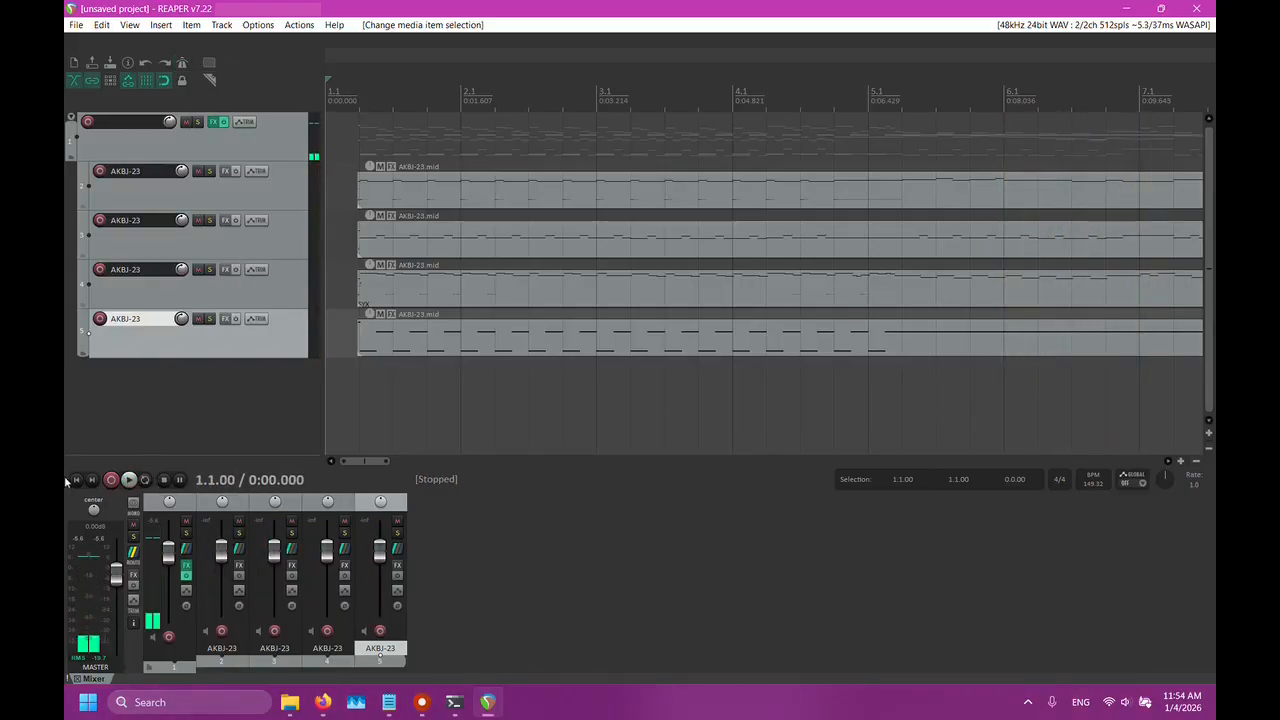
Insert a time signature marker of 1/4 at position 1.1.00 without setting a tempo
scroll(517, 371, "up", 3)
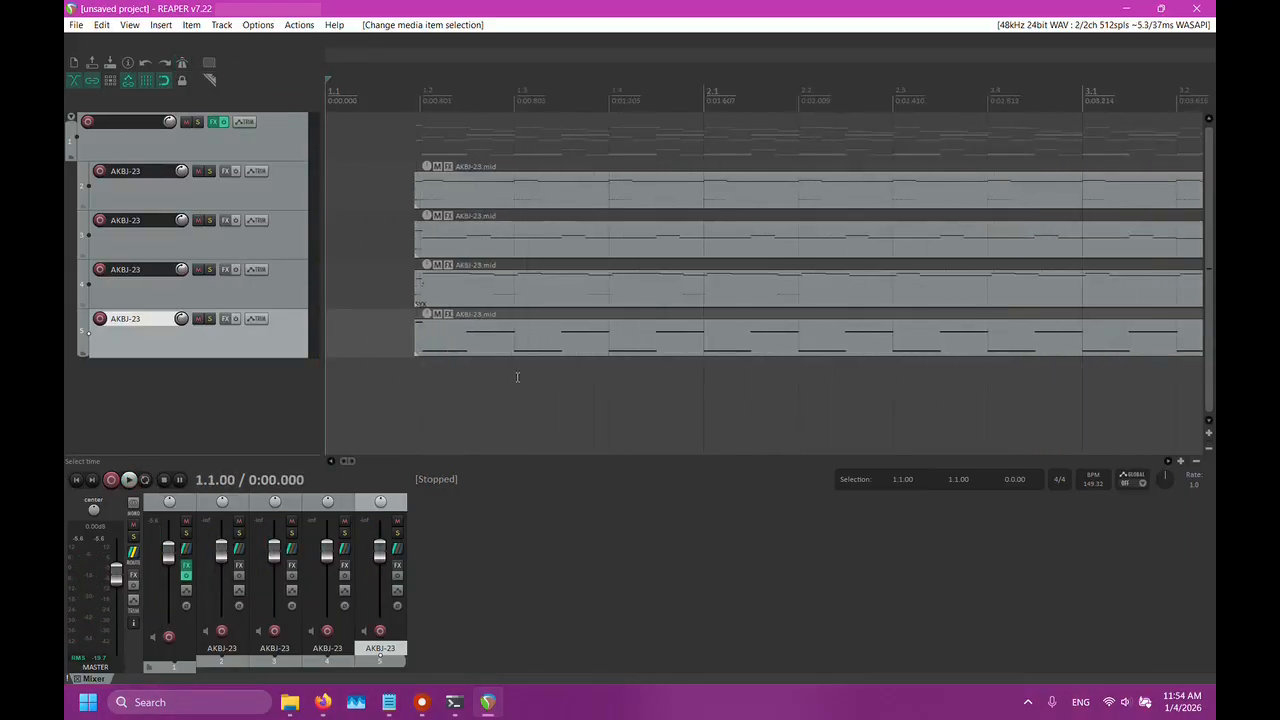
right_click(328, 95)
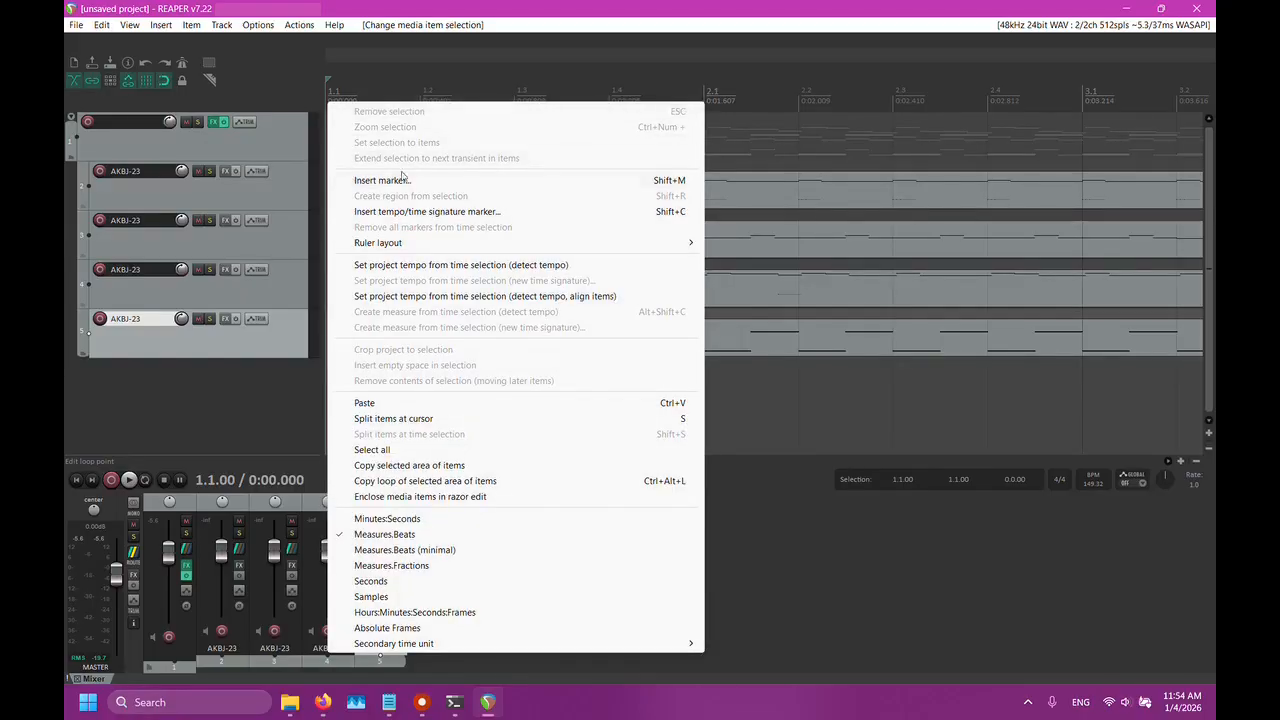
left_click(432, 212)
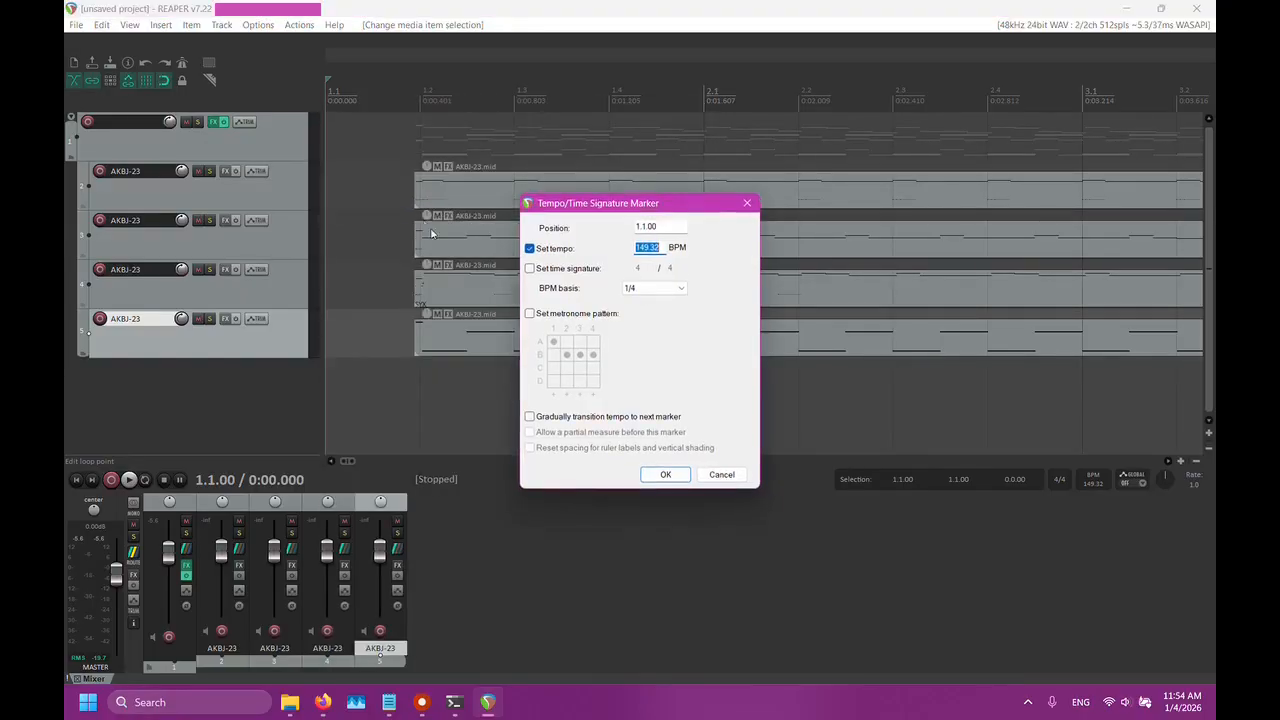
left_click(530, 249)
left_click(550, 269)
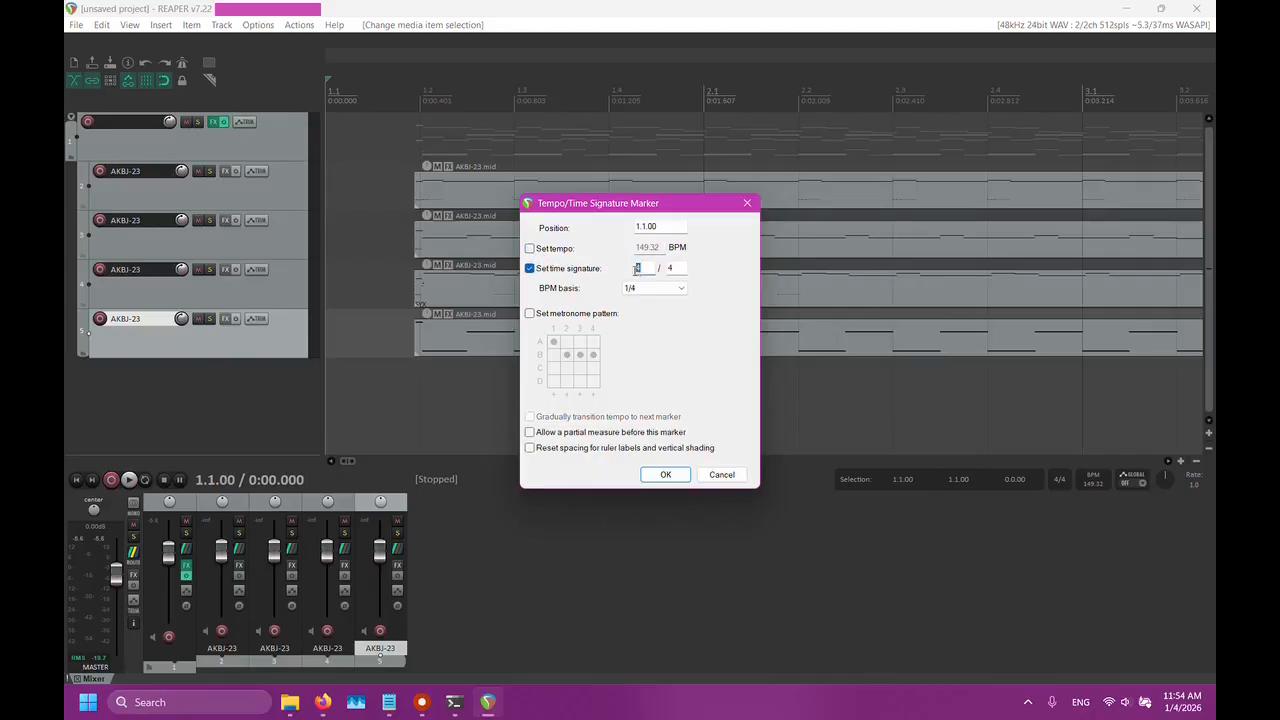
left_click(665, 474)
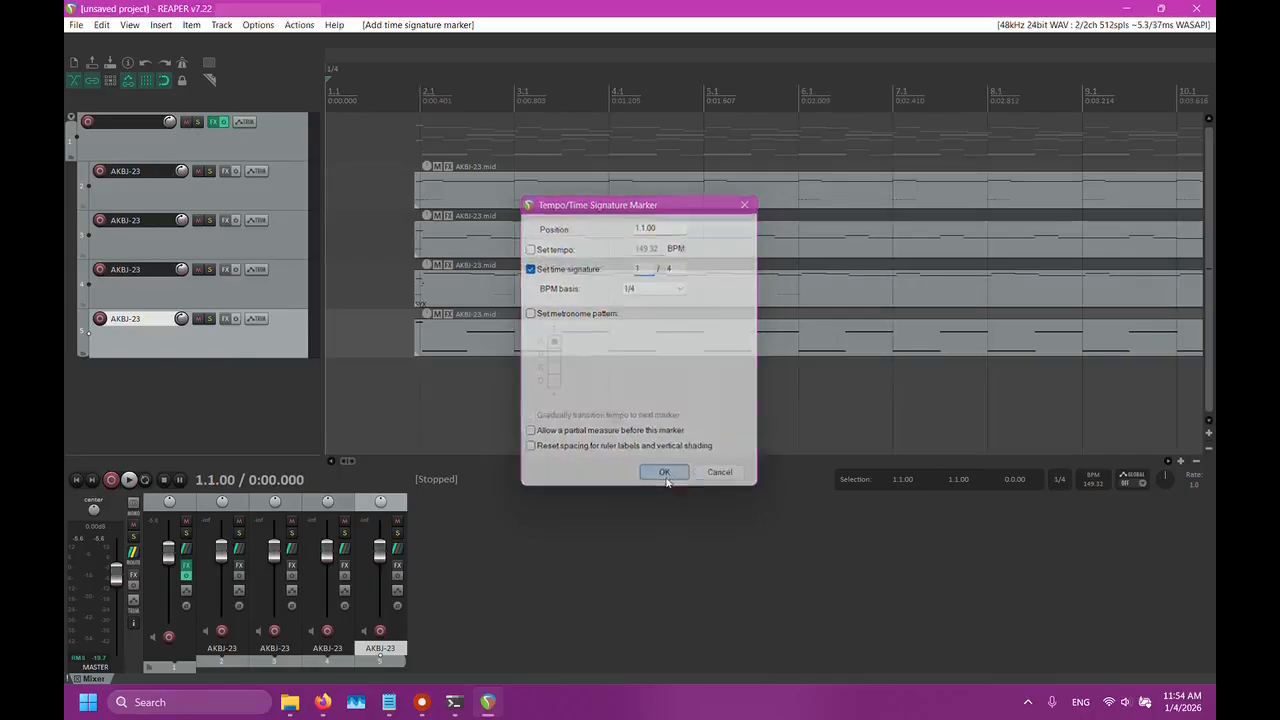
Insert a 4/4 time signature marker at position 2.1.00 without setting a tempo
left_click(421, 97)
right_click(421, 98)
left_click(520, 210)
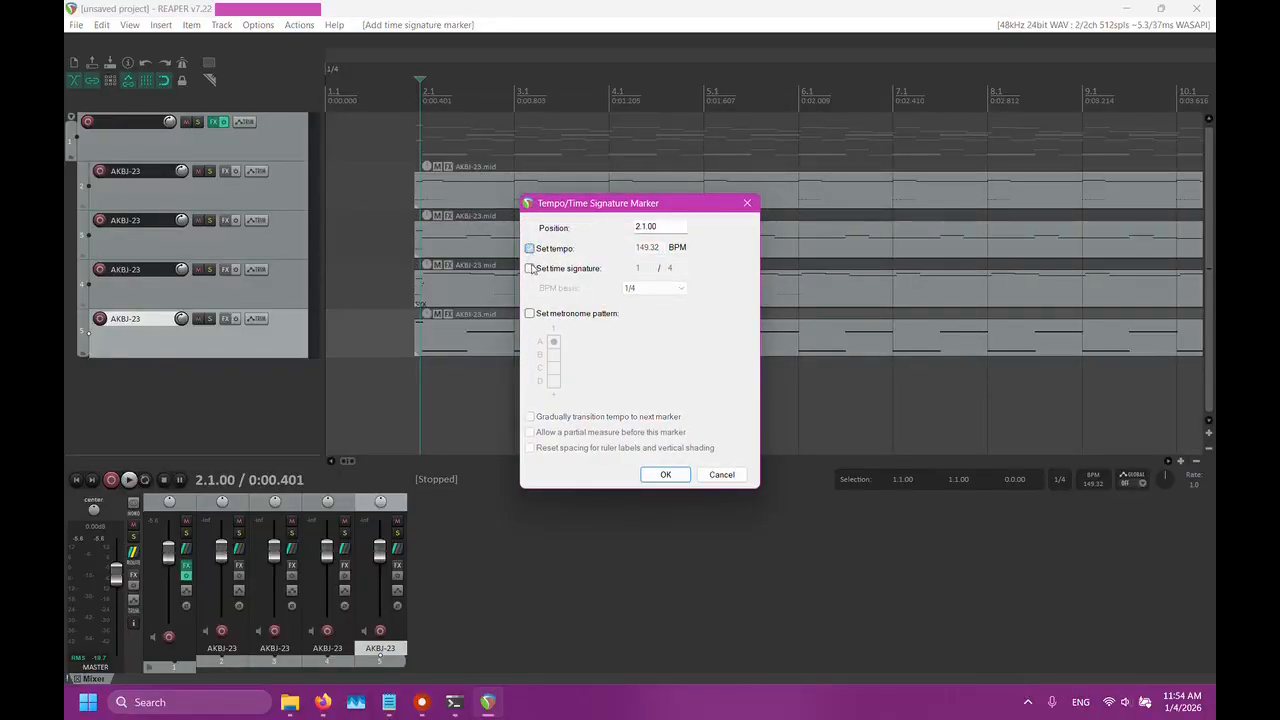
left_click(545, 268)
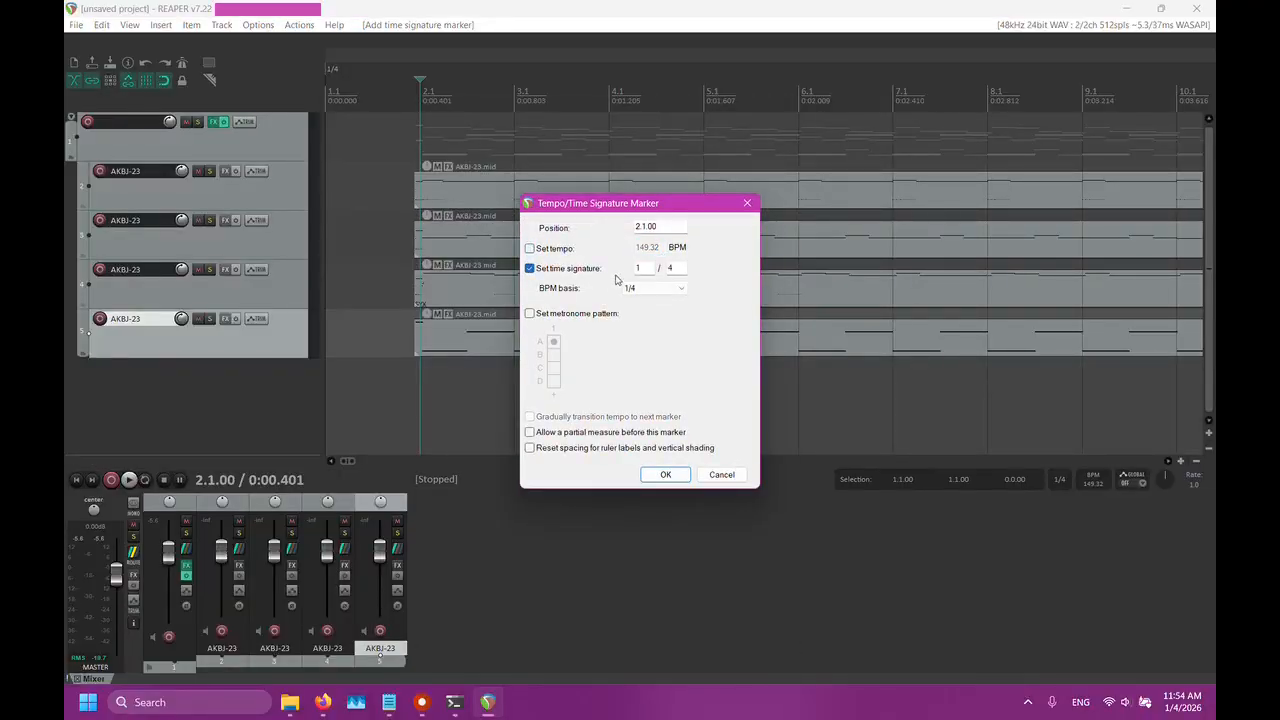
left_click(660, 470)
Play the song from the project start with the metronome on
left_click(356, 104)
left_click_drag(124, 469, 126, 468)
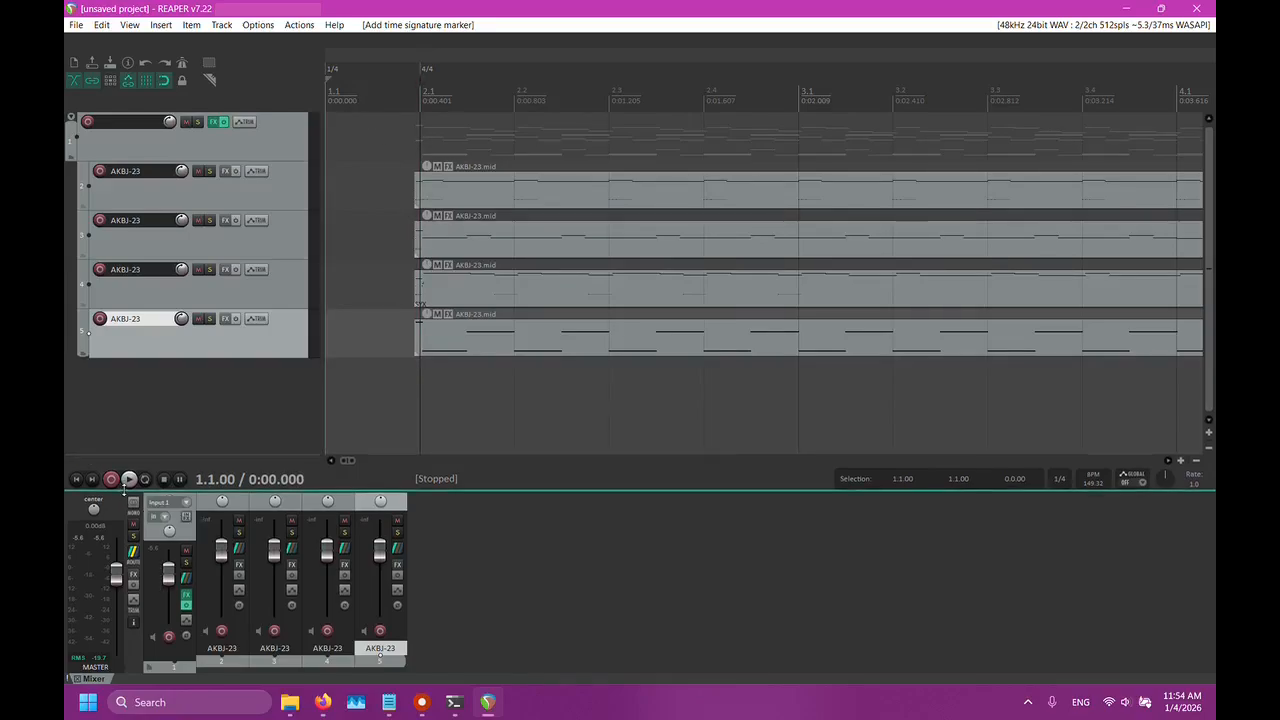
left_click(129, 480)
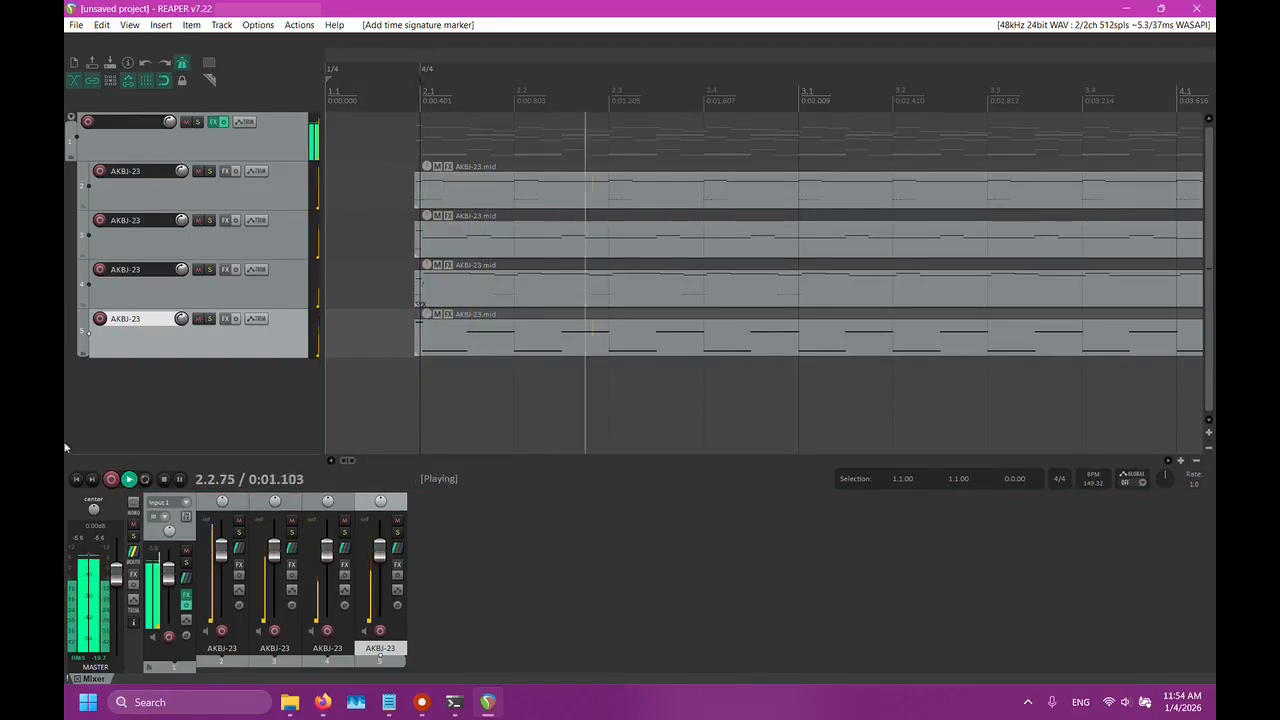
left_click(75, 484)
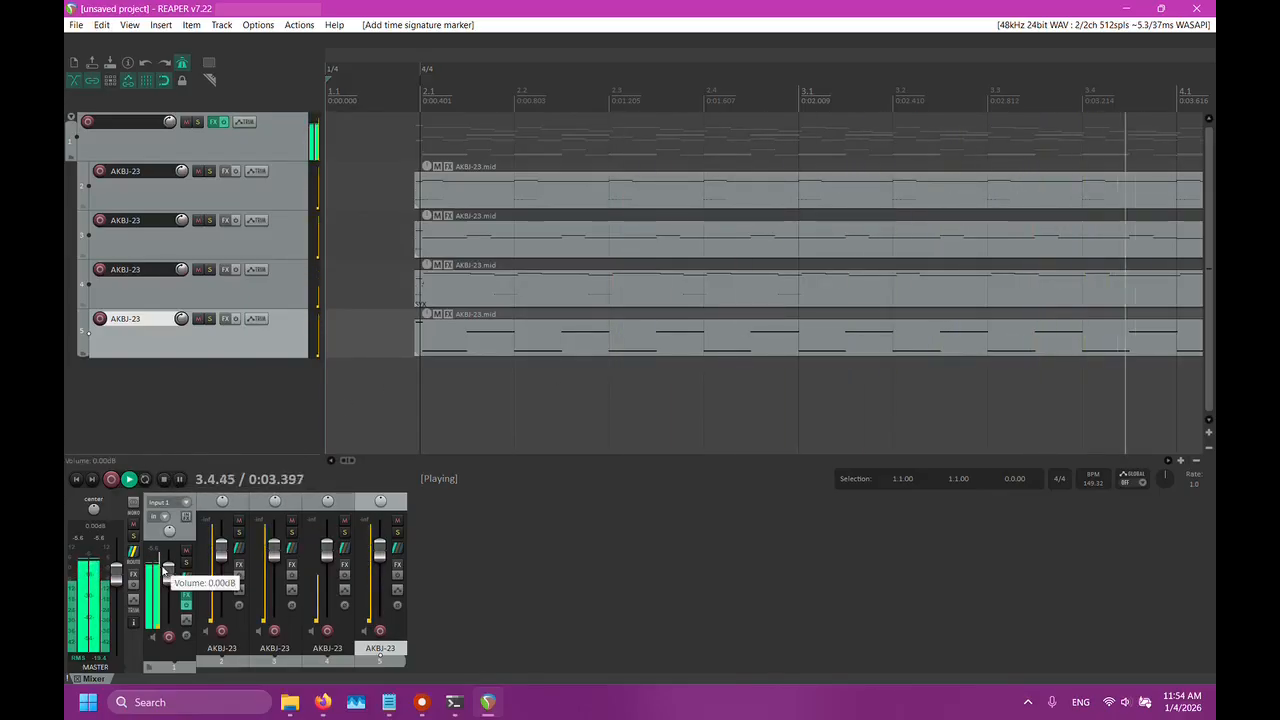
Lower the Nelly GB track's volume during playback, reset it to 0.00 dB, then stop and return to the project start
left_click_drag(168, 574, 167, 591)
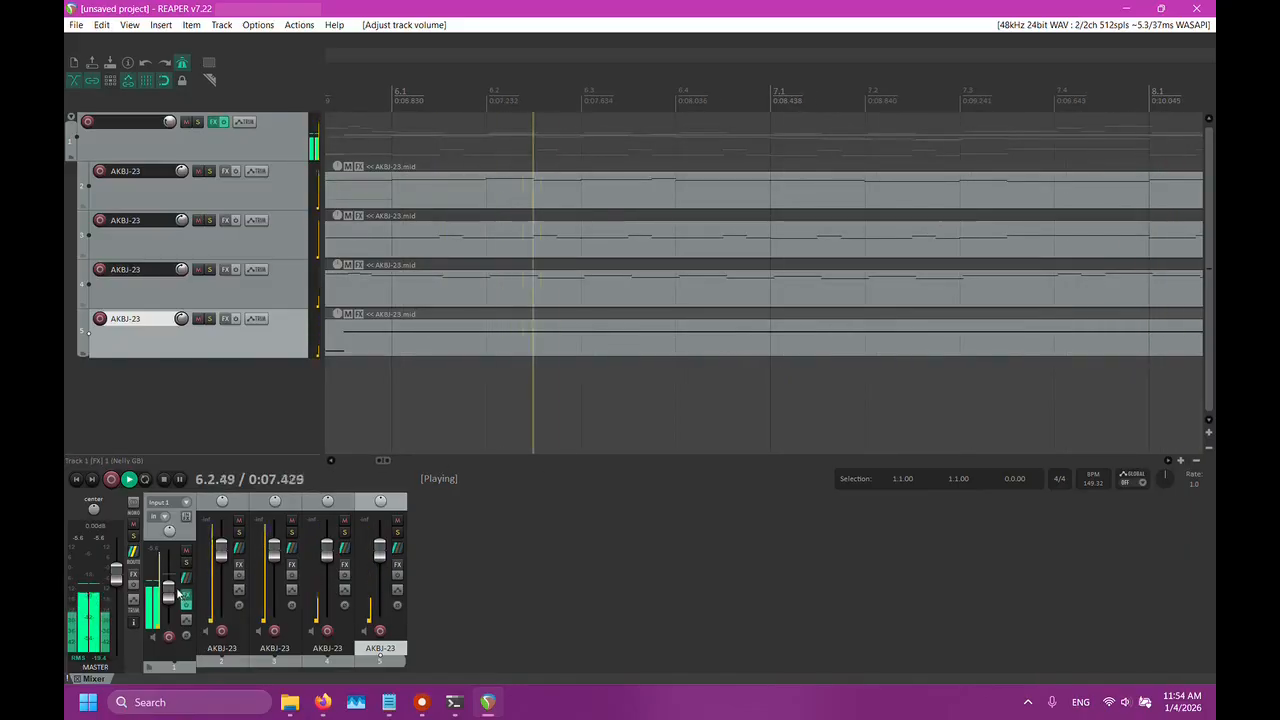
double_click(170, 591)
left_click(164, 479)
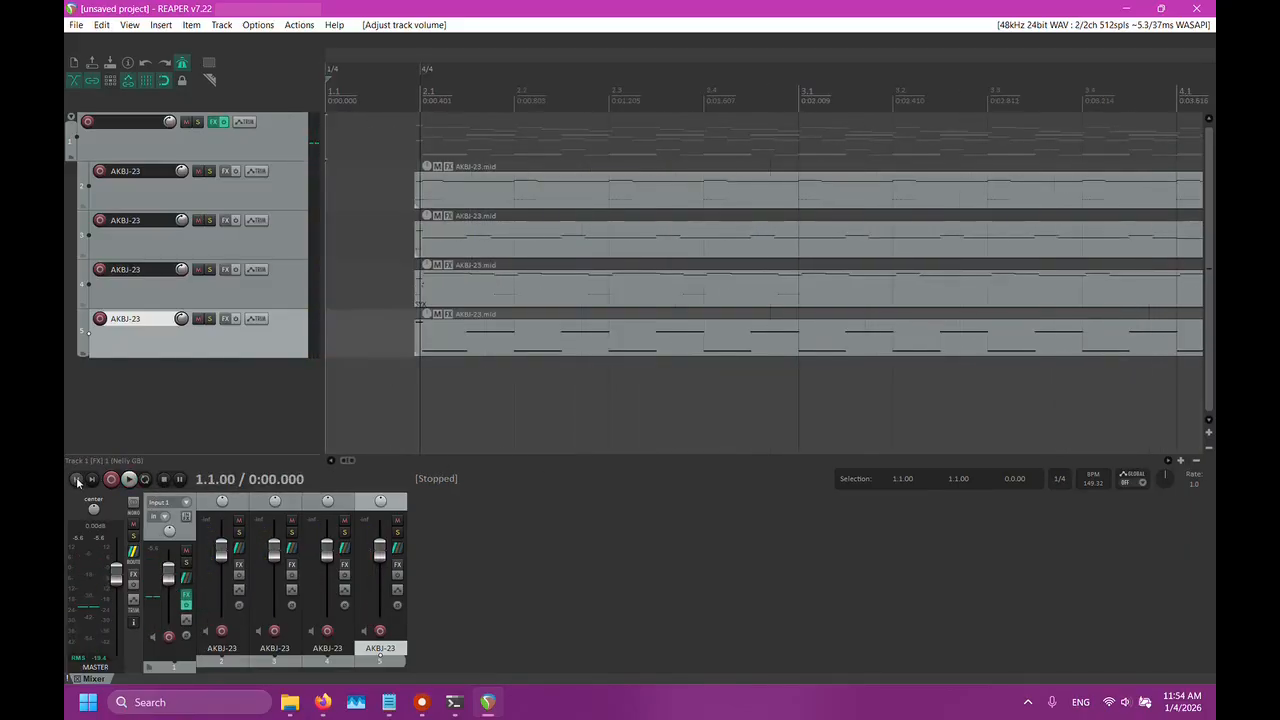
left_click(76, 479)
Place the edit cursor at 2.1.00, open the first AKBJ-23.mid item in the MIDI editor, and briefly play it
left_click(435, 123)
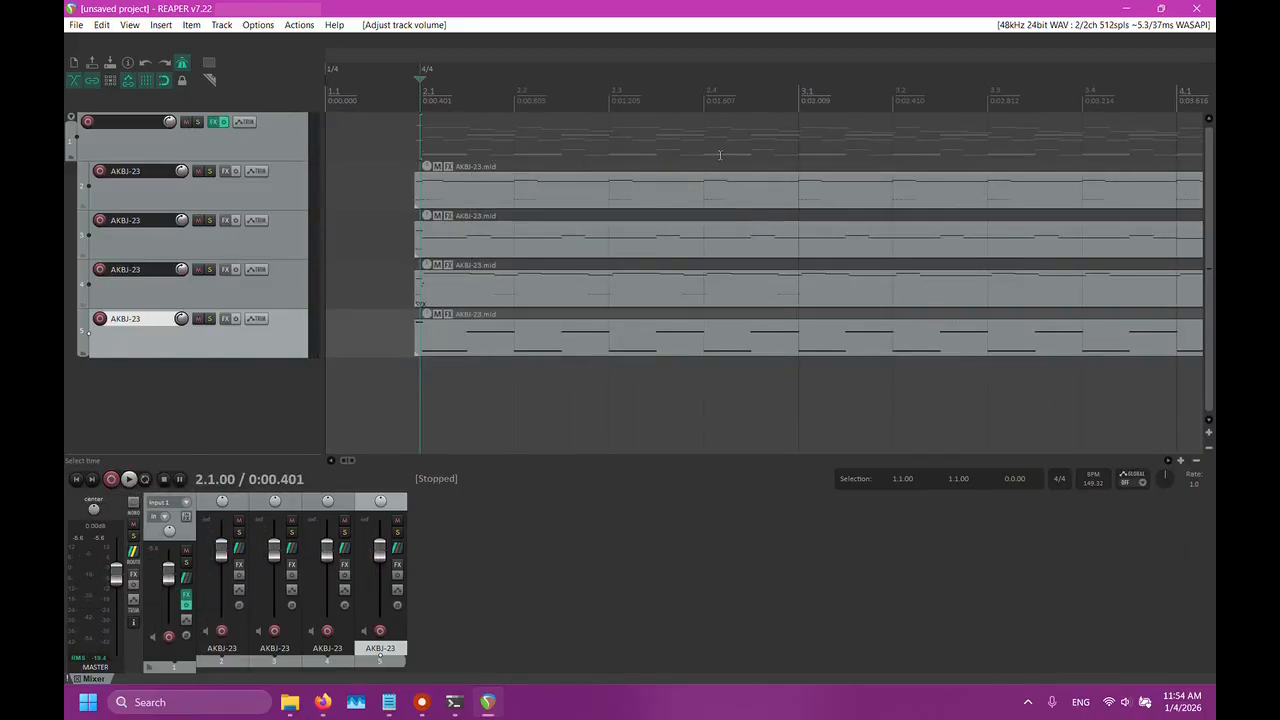
scroll(693, 167, "up", 2)
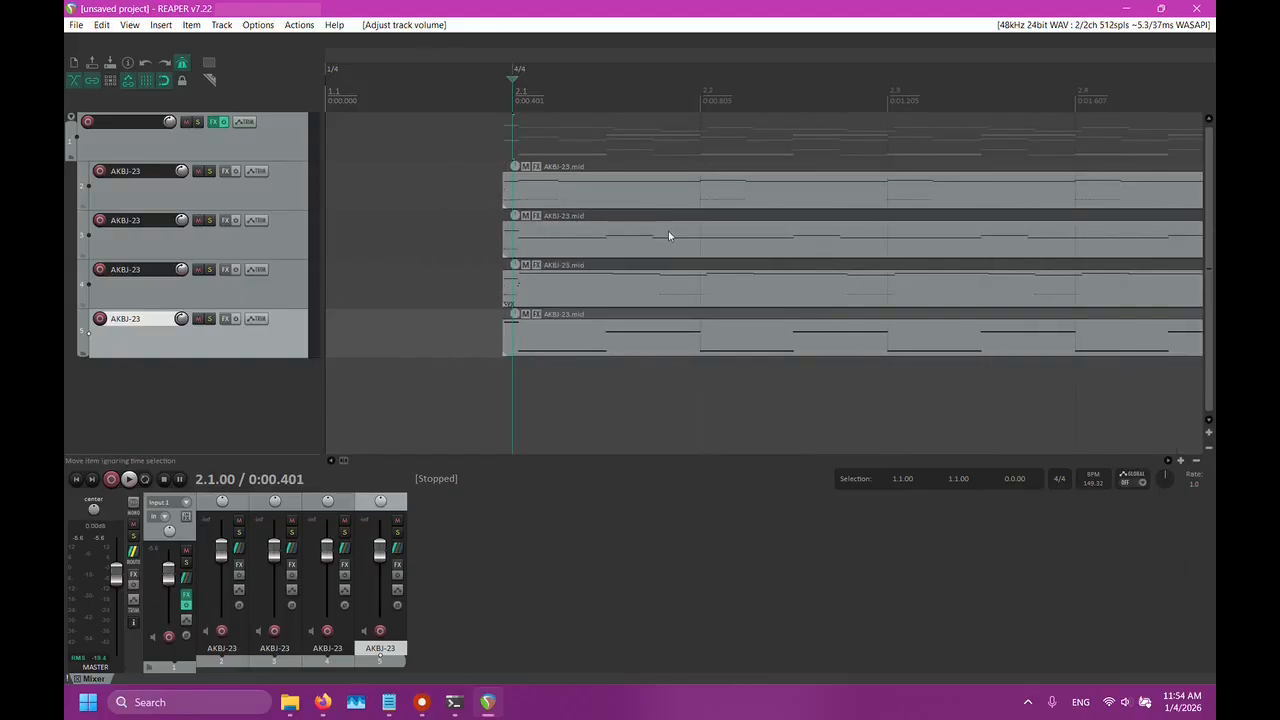
scroll(668, 235, "up", 2)
double_click(710, 192)
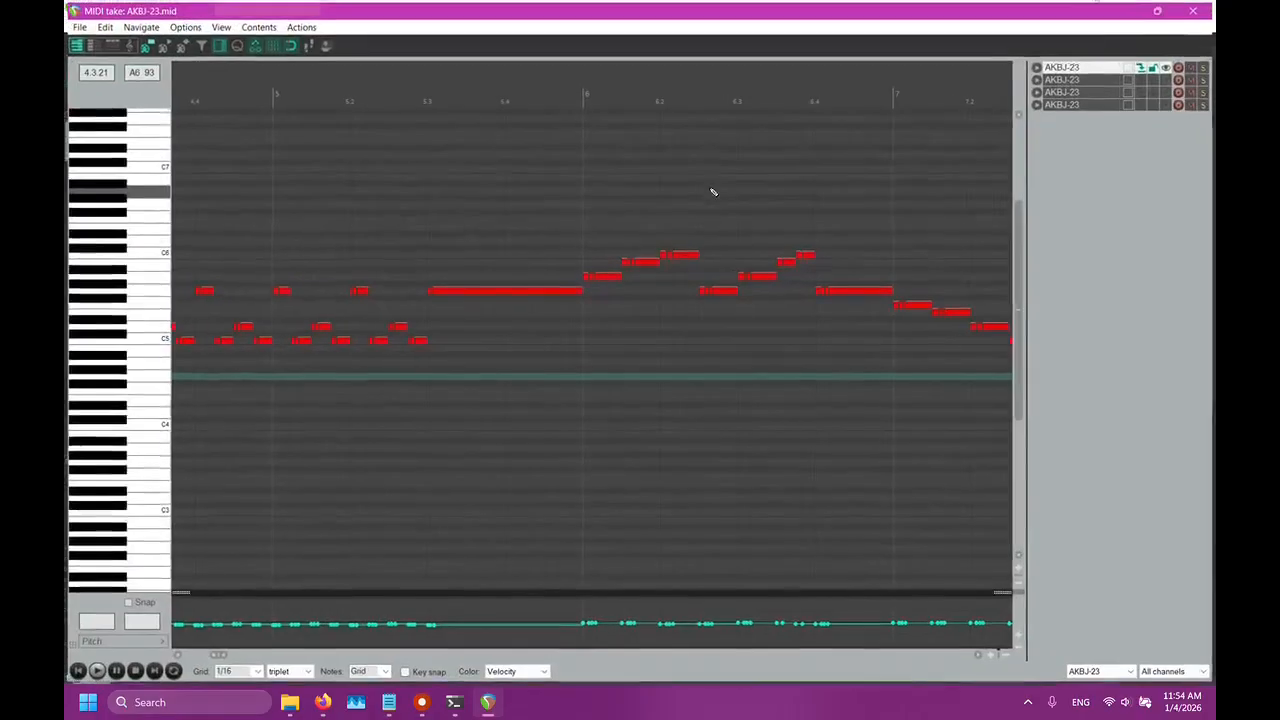
left_click(95, 674)
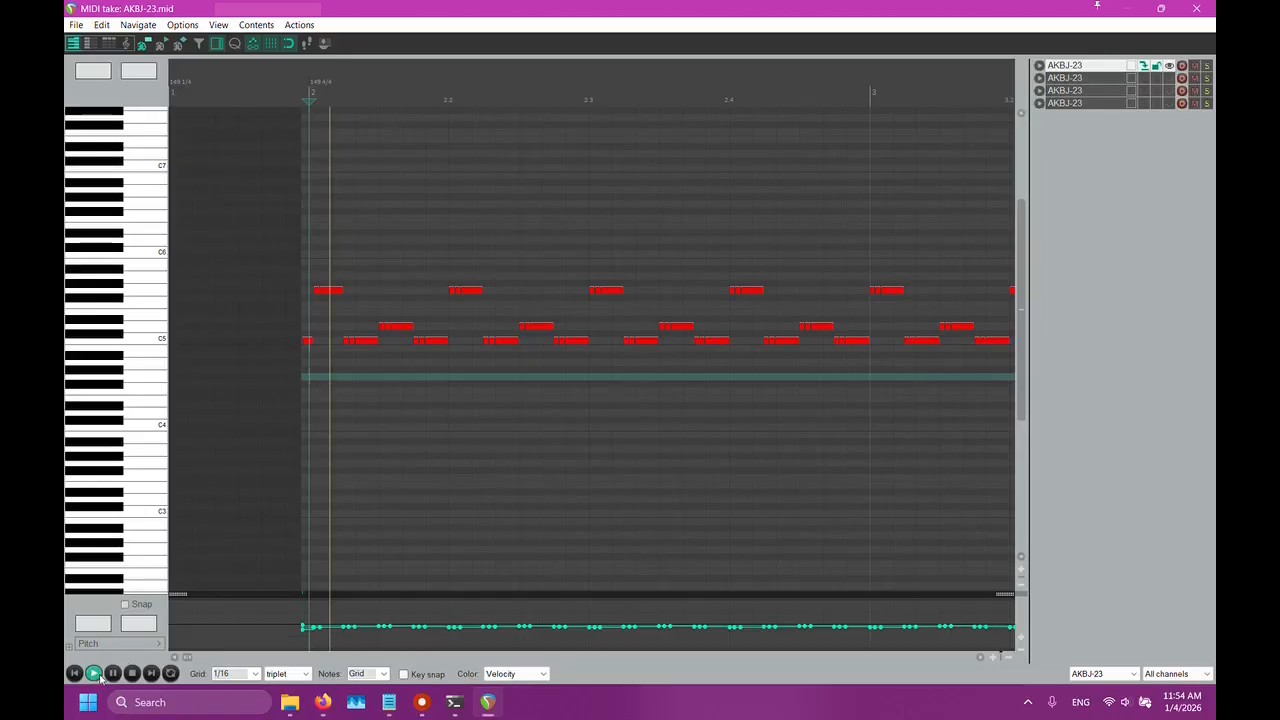
scroll(254, 567, "down", 1)
left_click(136, 676)
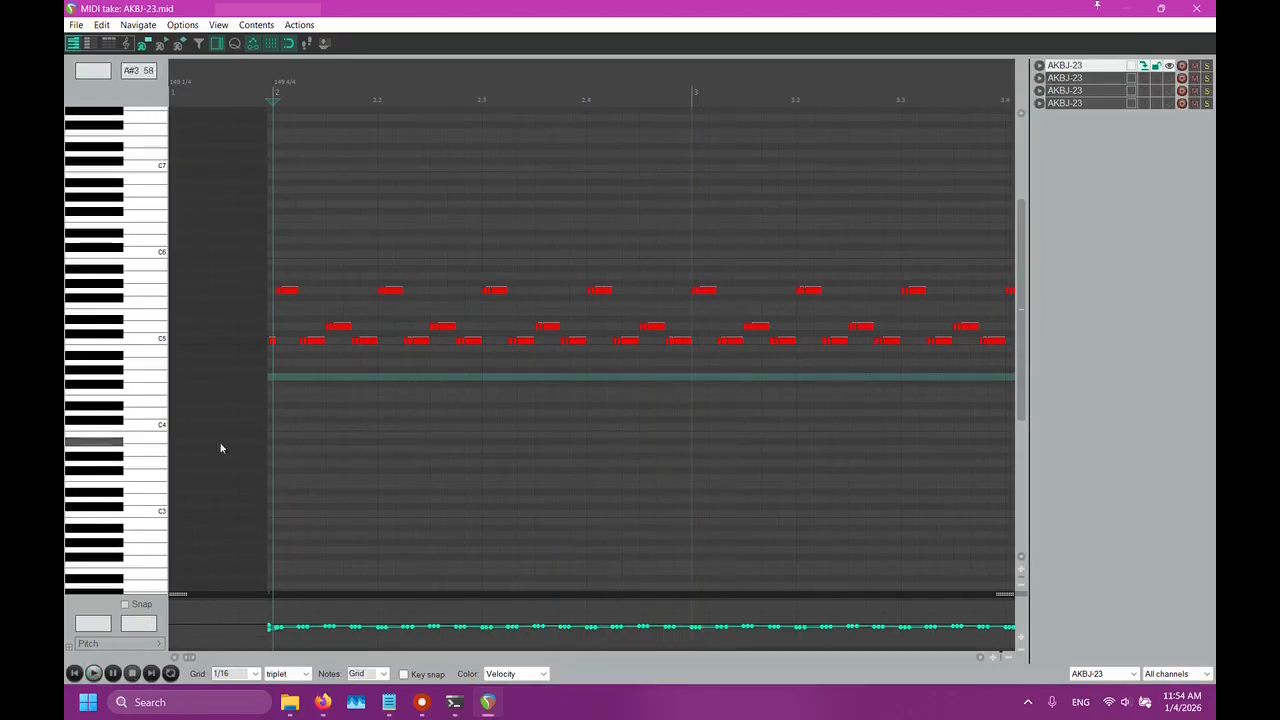
Turn off the metronome in the main window behind the MIDI editor, and maximize the editor again
left_click_drag(326, 12, 358, 107)
left_click(179, 62)
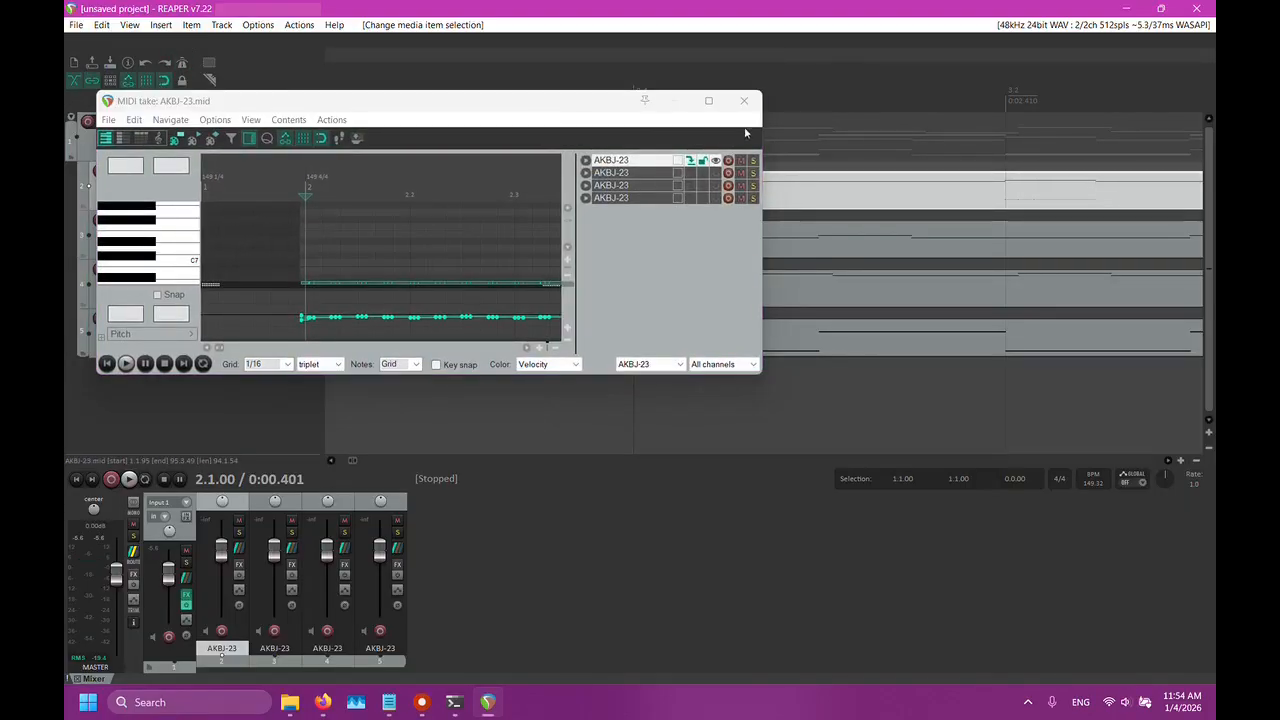
left_click(708, 100)
Play the take in the MIDI editor, skip ahead to beat 5.2, stop, and examine the notes in measures 5 to 7
left_click(95, 674)
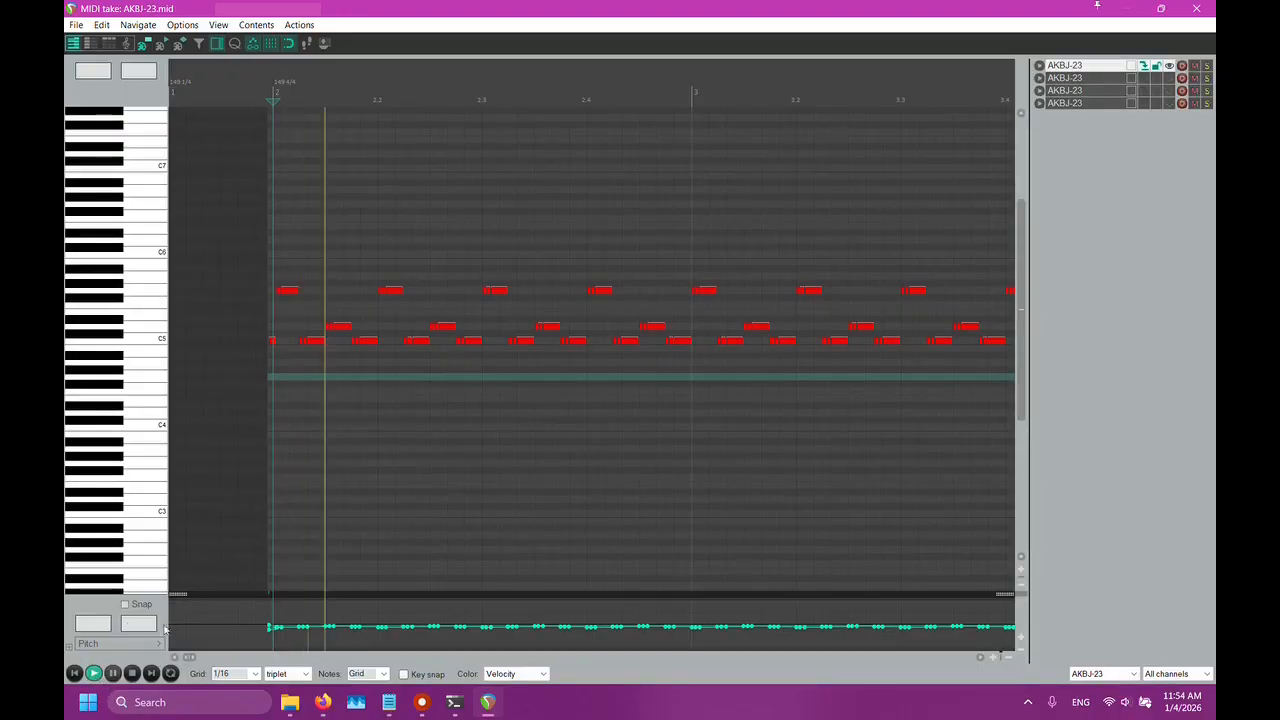
scroll(491, 411, "down", 2)
scroll(516, 405, "down", 2)
scroll(517, 407, "down", 1)
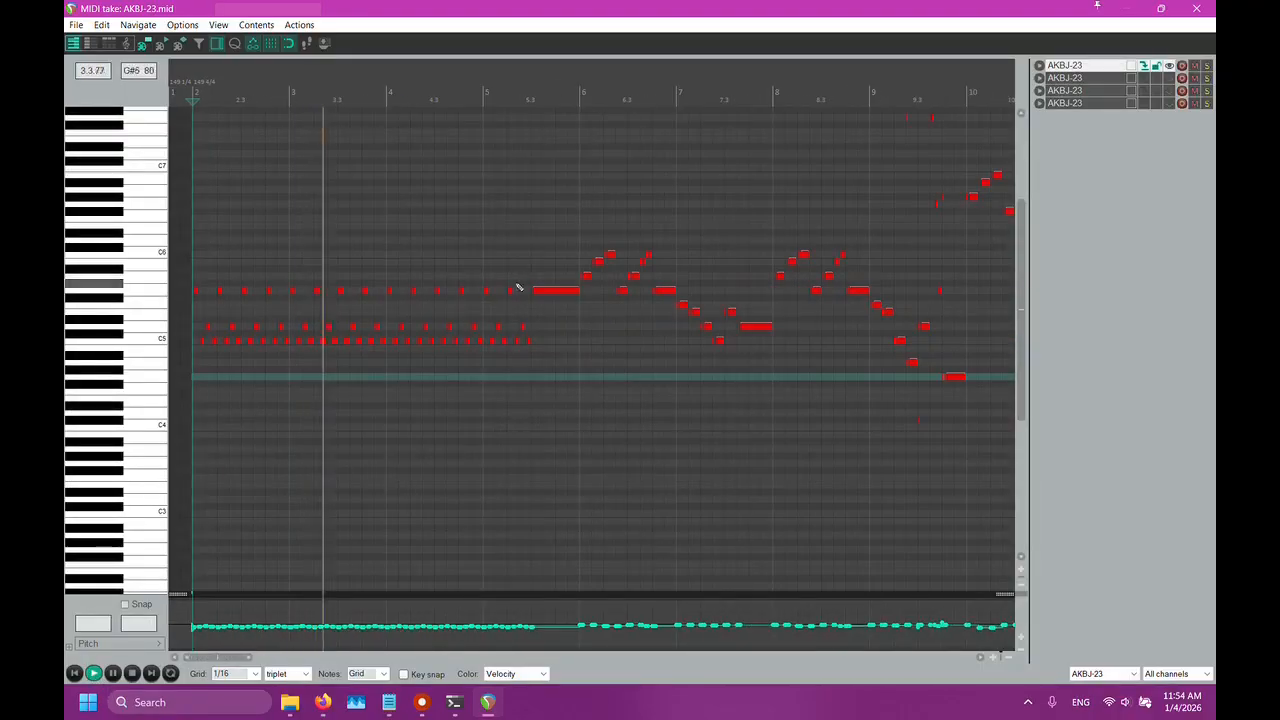
left_click(507, 95)
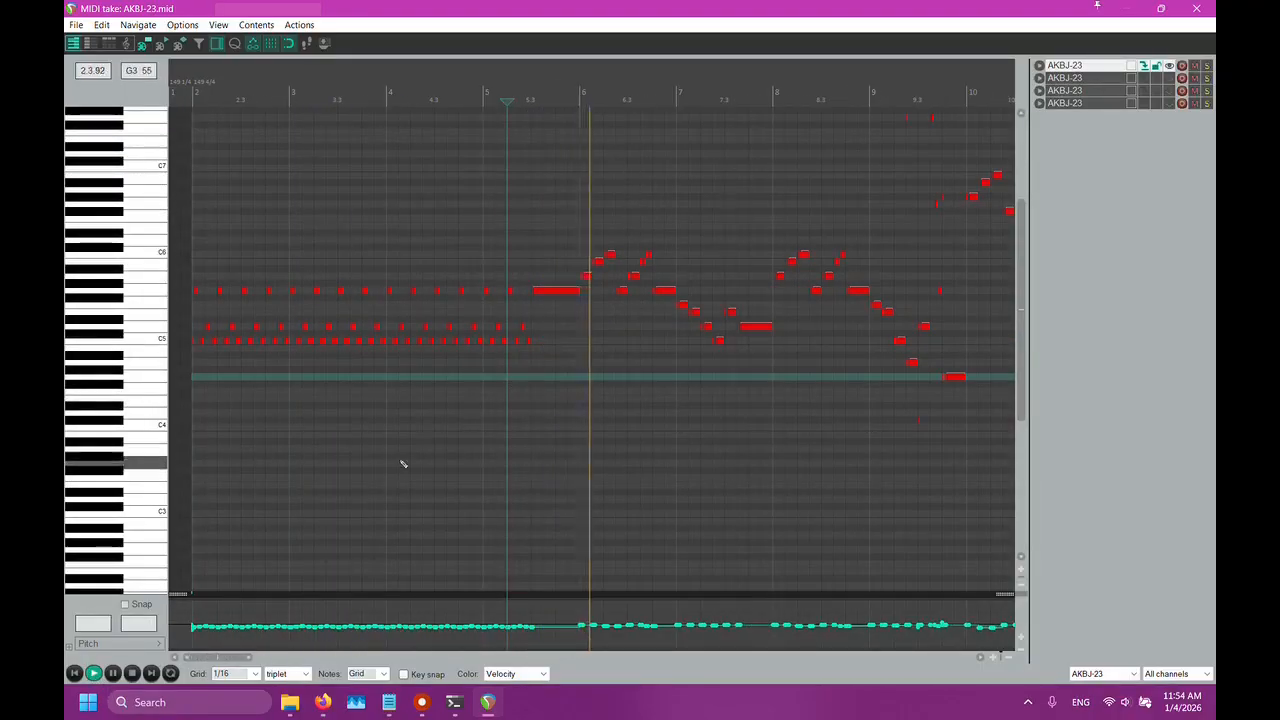
key("space")
scroll(606, 211, "up", 4)
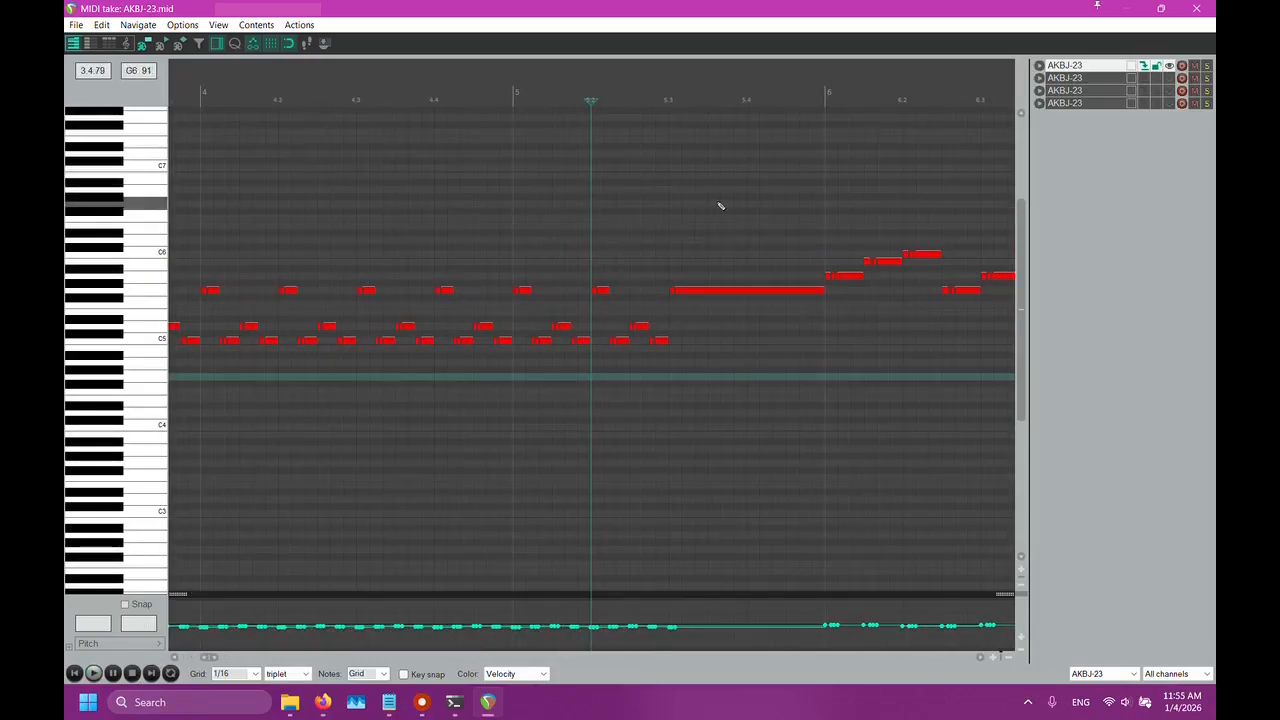
scroll(733, 183, "right", 2)
scroll(733, 183, "right", 2)
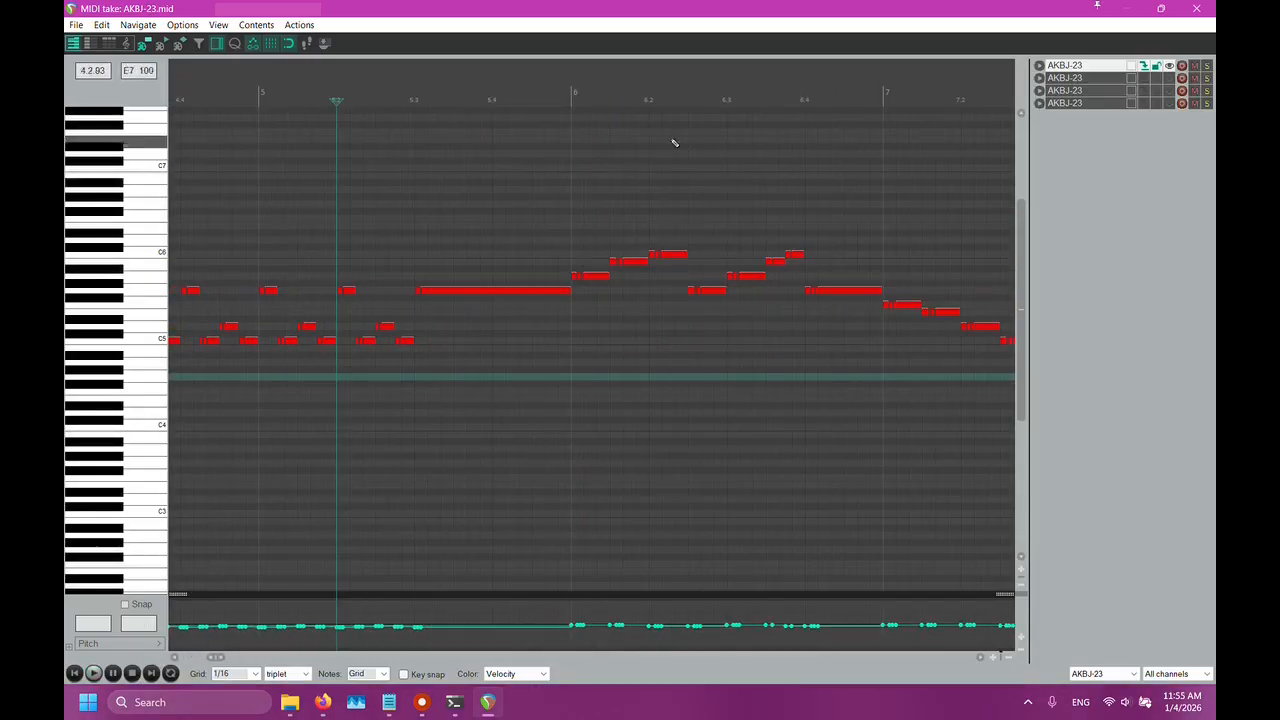
Examine the phrase in measures 6 and 7 and place the edit cursor at the start of measure 6
scroll(636, 146, "right", 2)
left_click(700, 343)
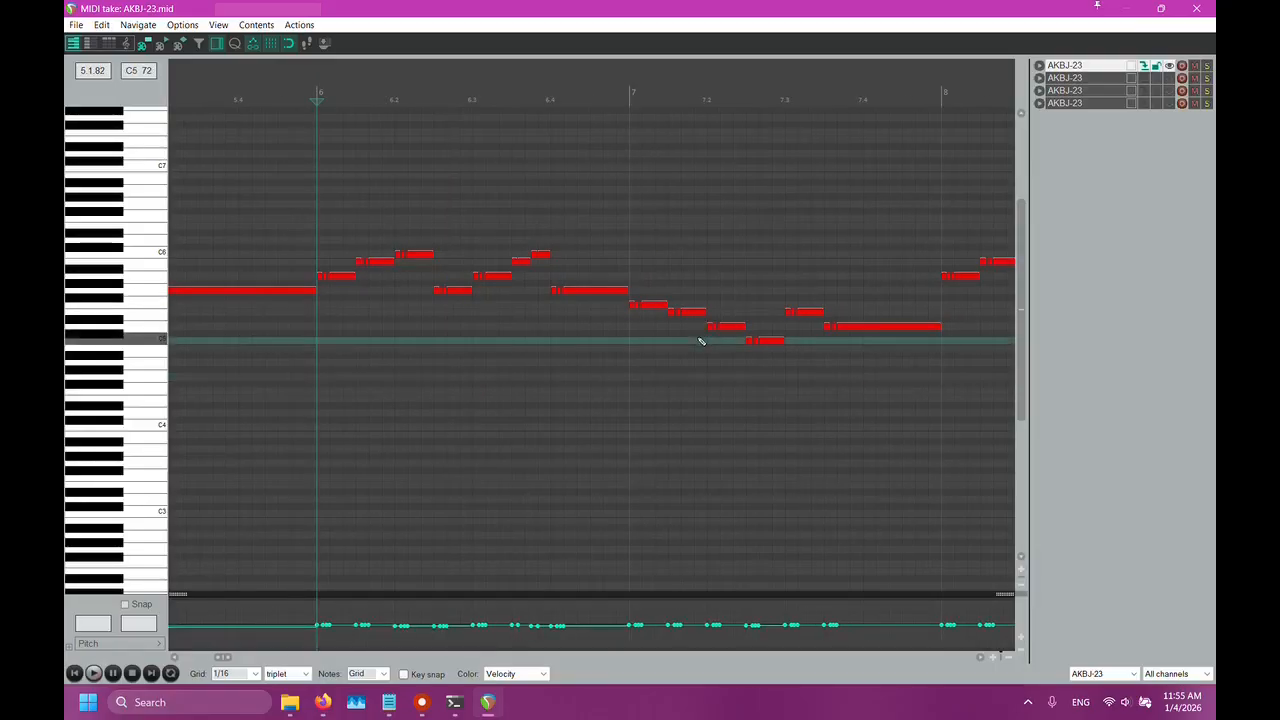
left_click(330, 330)
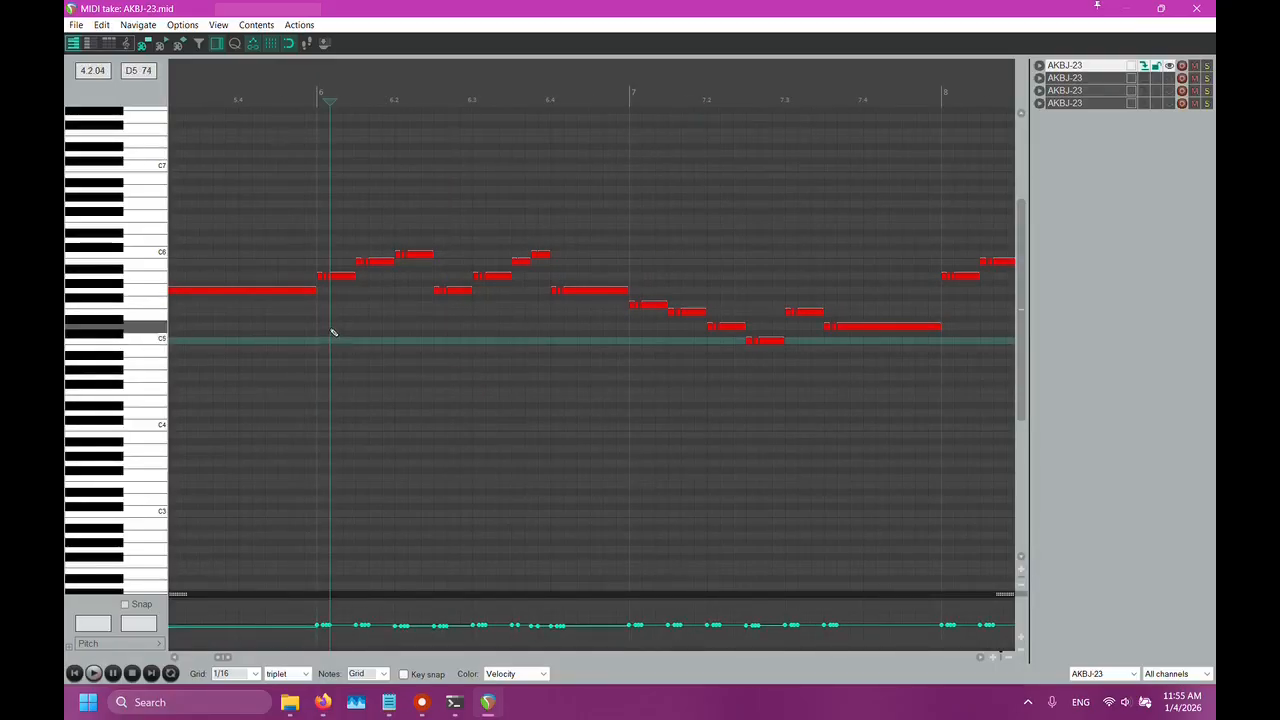
left_click(368, 310)
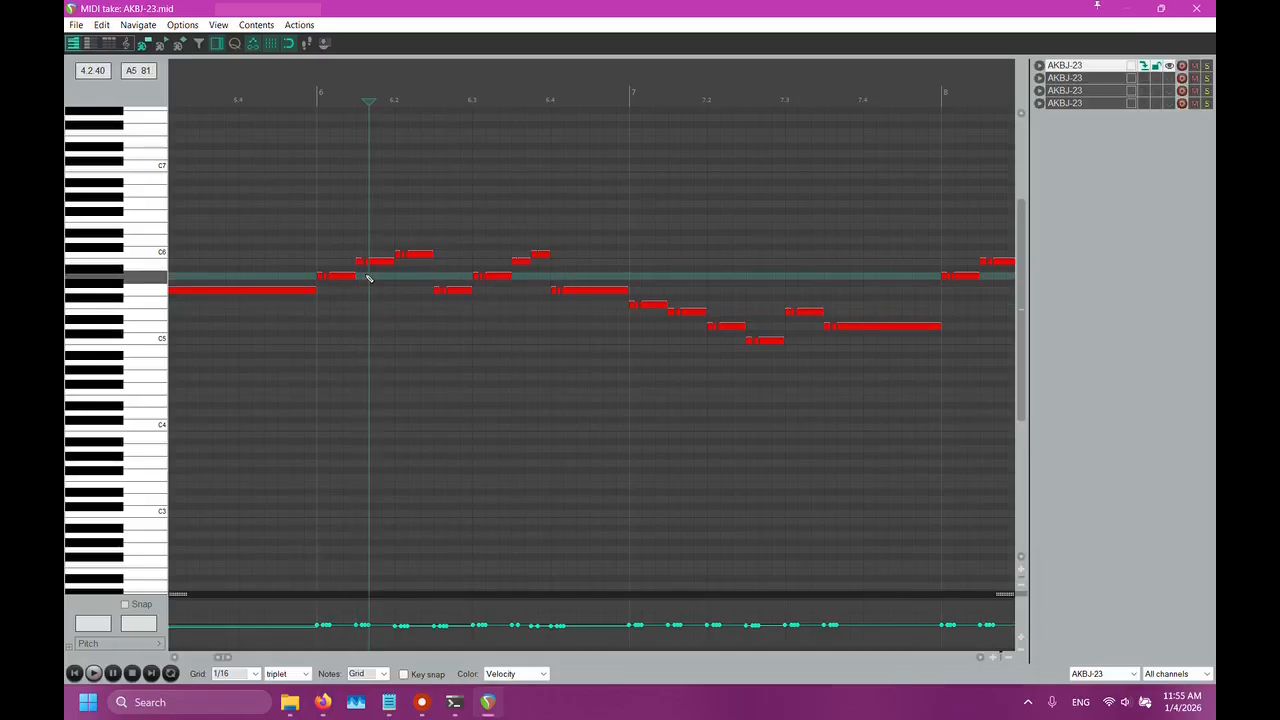
left_click(432, 265)
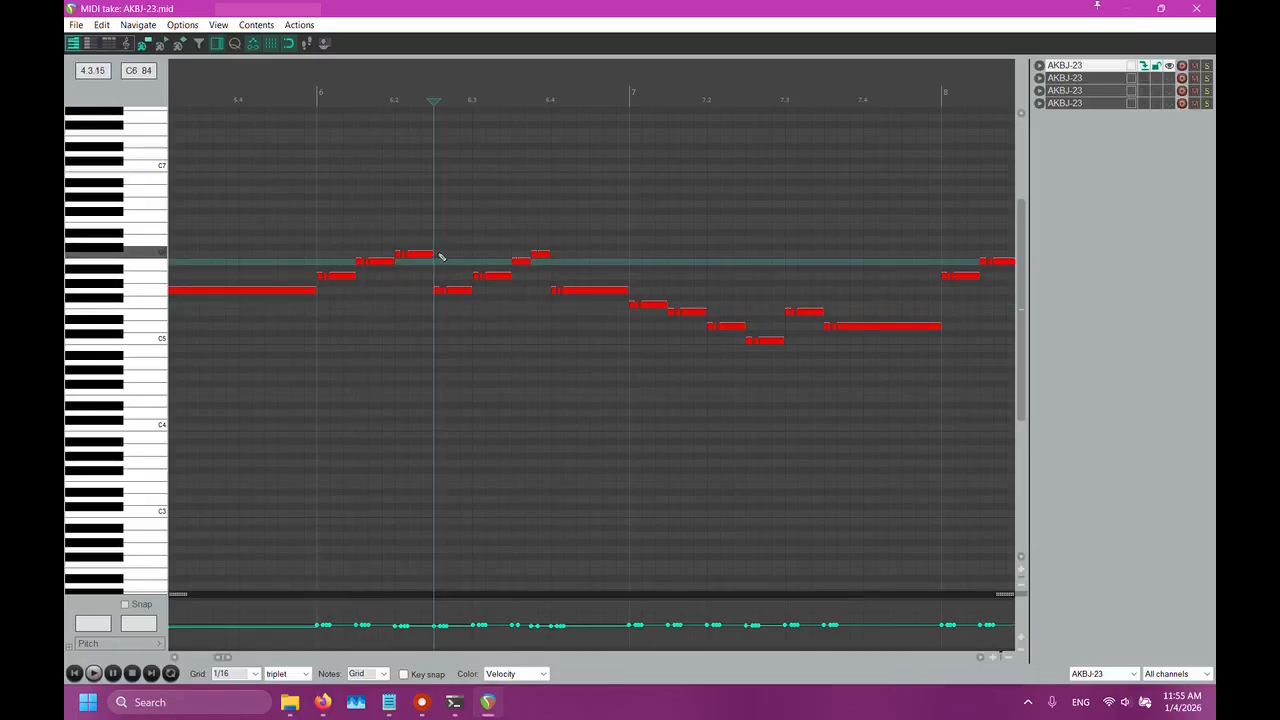
left_click(720, 345)
left_click(320, 343)
scroll(340, 351, "up", 4)
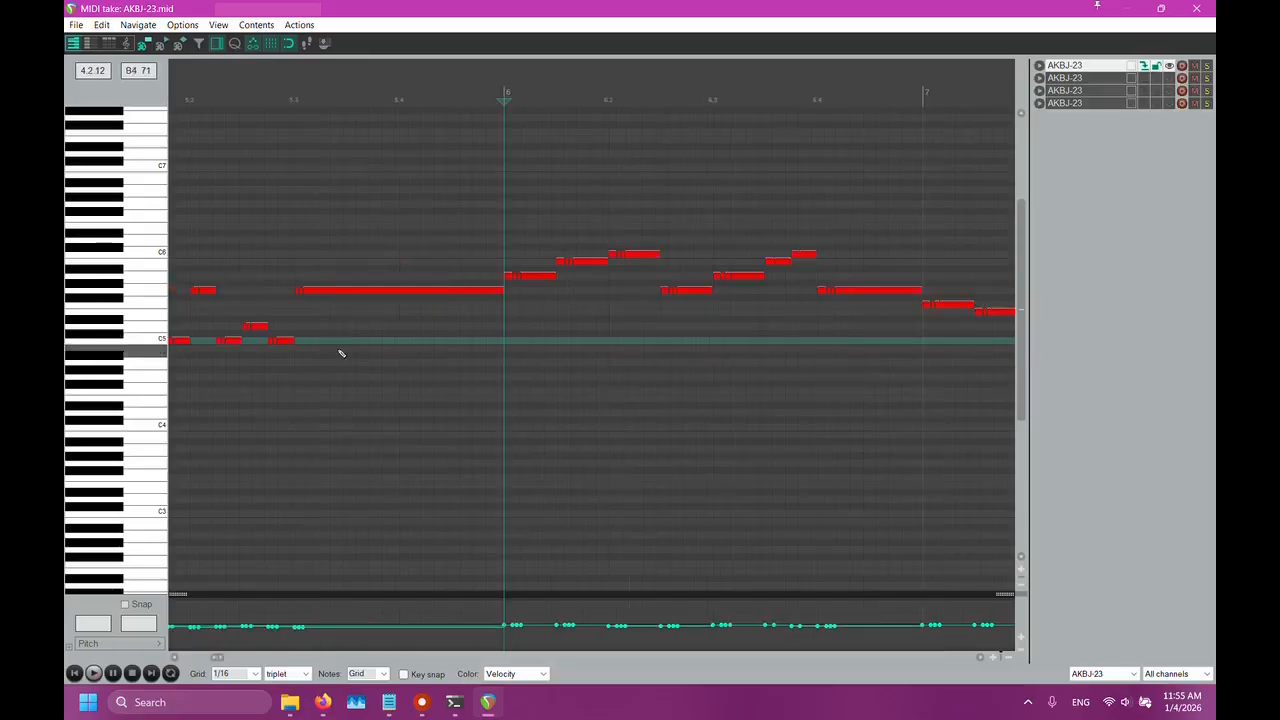
scroll(686, 365, "left", 1)
scroll(689, 363, "right", 2)
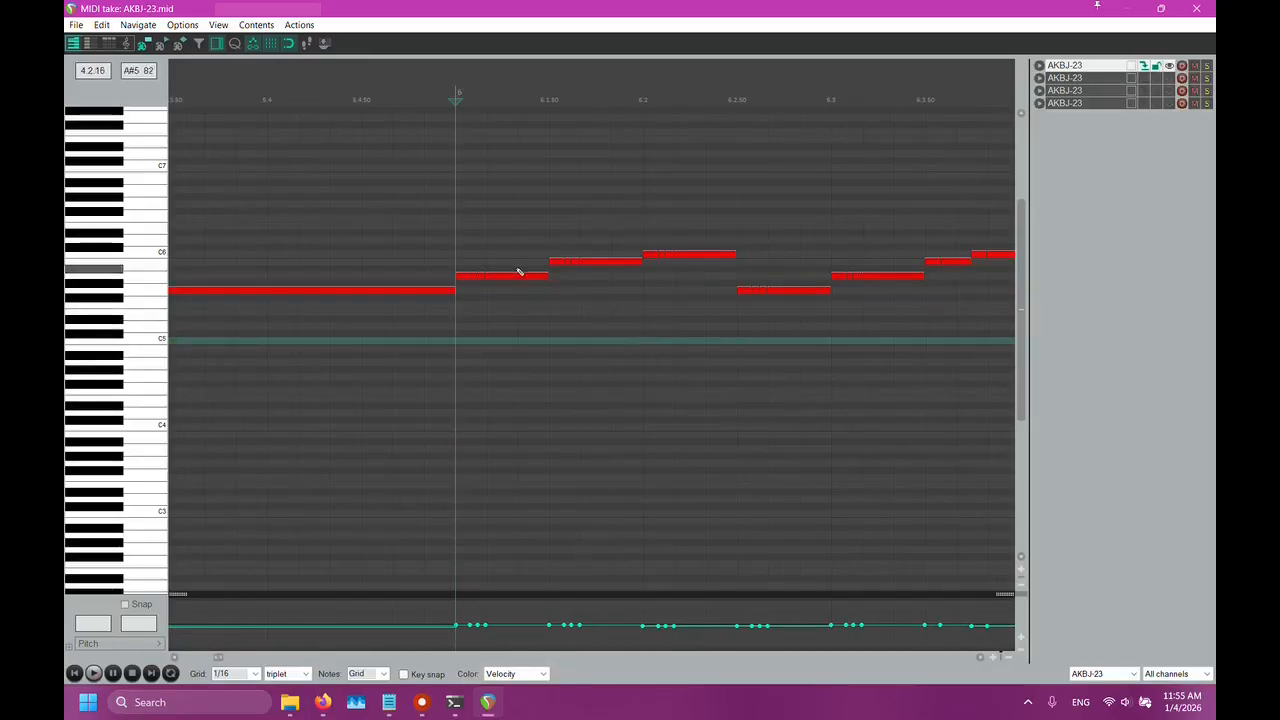
Try moving the segments of measure 6's first note down to C5, and undo the move
left_click_drag(460, 257, 523, 303)
scroll(613, 299, "up", 1)
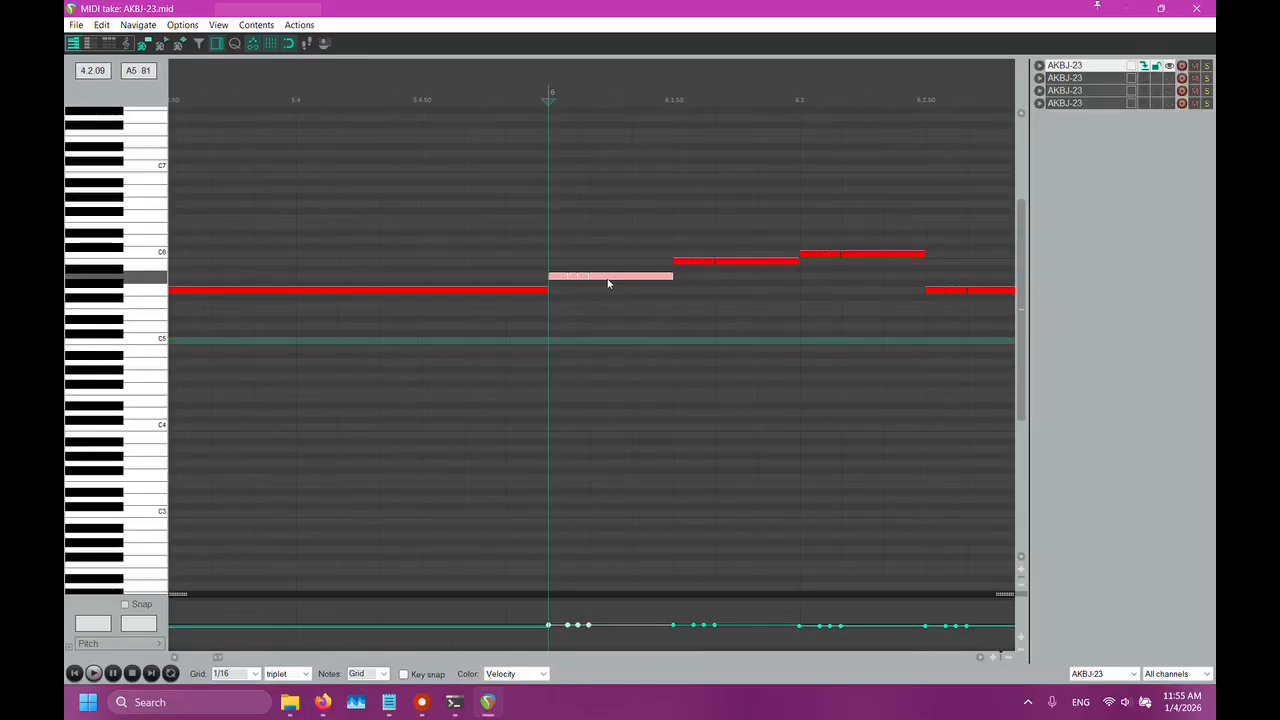
left_click_drag(608, 278, 603, 346)
scroll(730, 320, "up", 4)
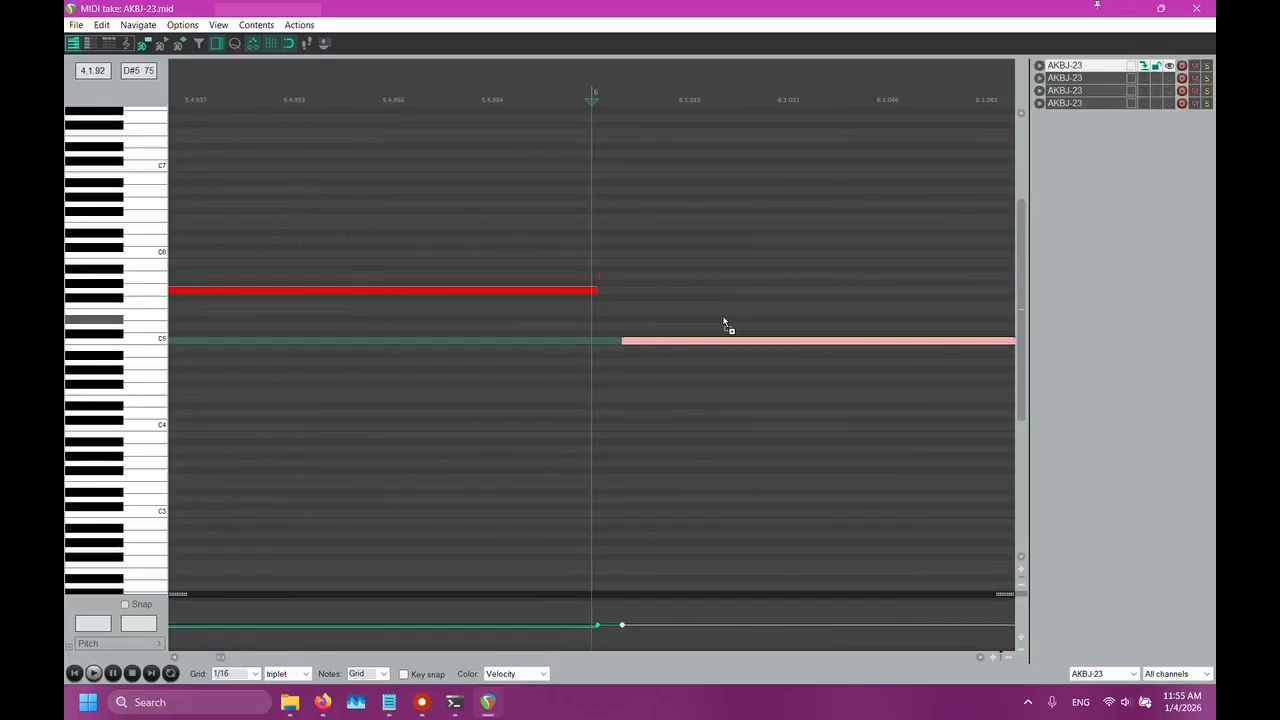
key("ctrl+z")
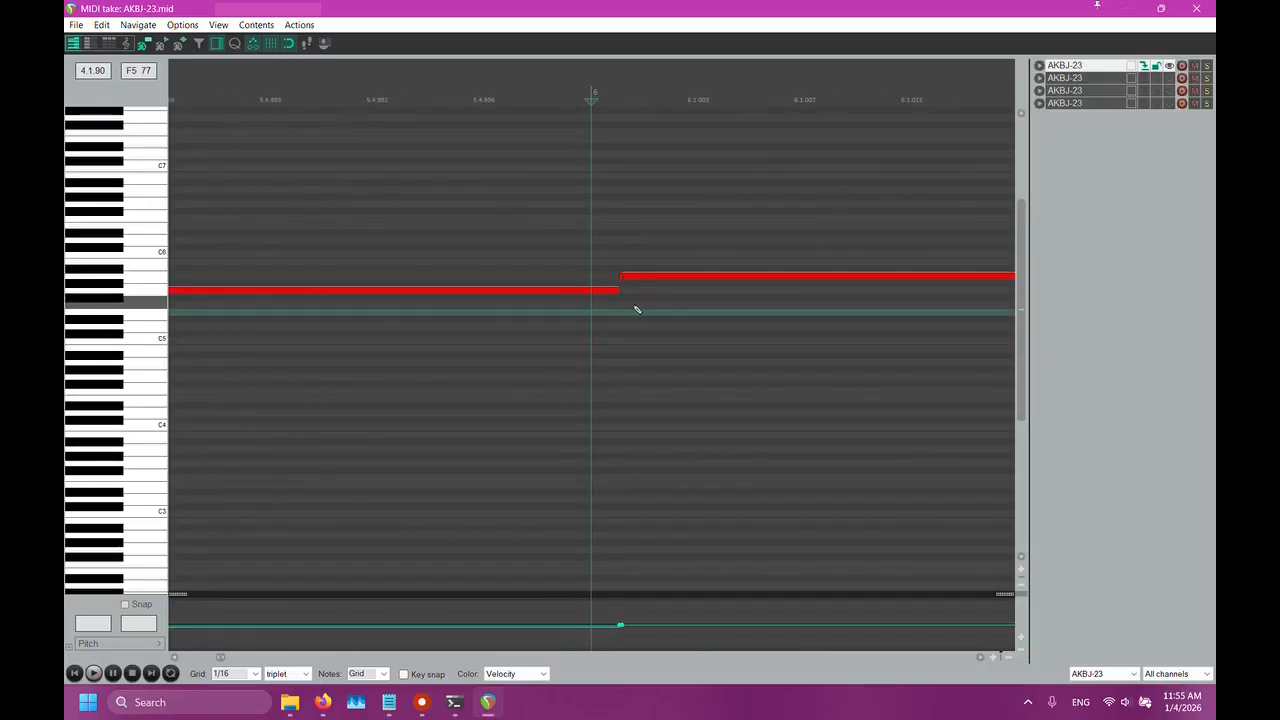
Examine up close how the note boundaries line up with the grid at the start of measure 6 and at 6.1.50
scroll(637, 306, "up", 3)
scroll(749, 263, "down", 4)
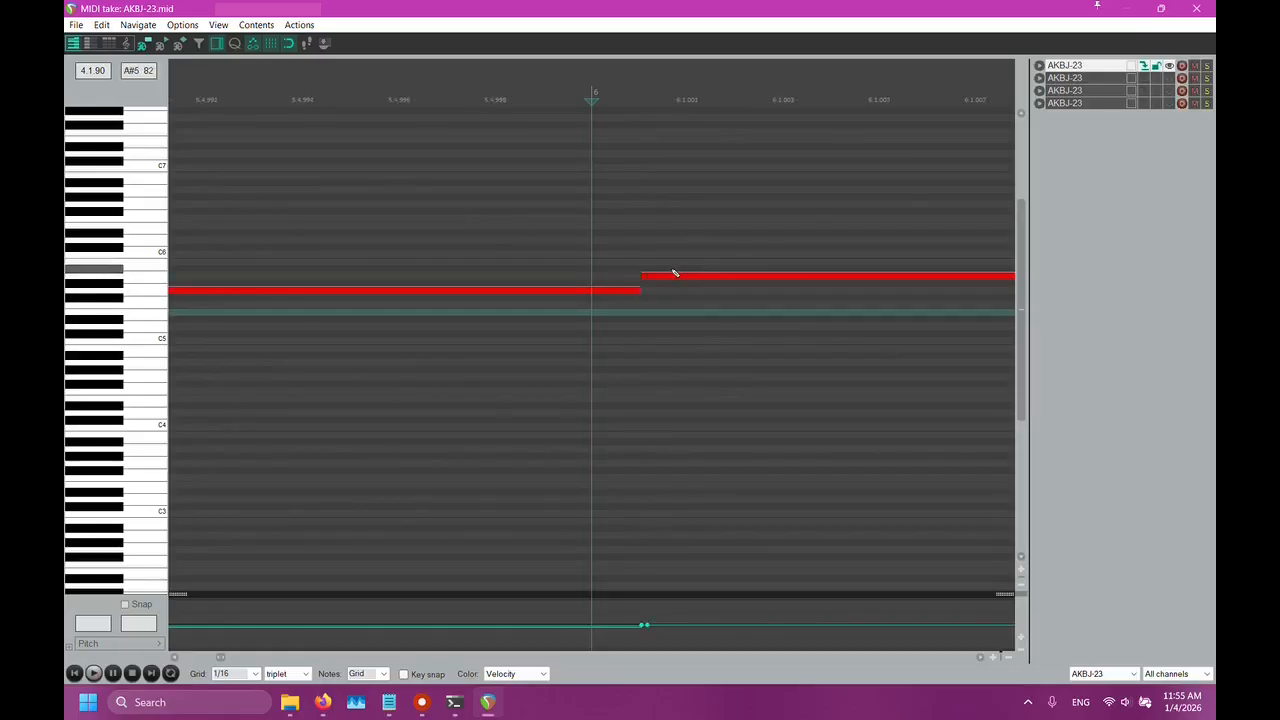
scroll(682, 276, "down", 8)
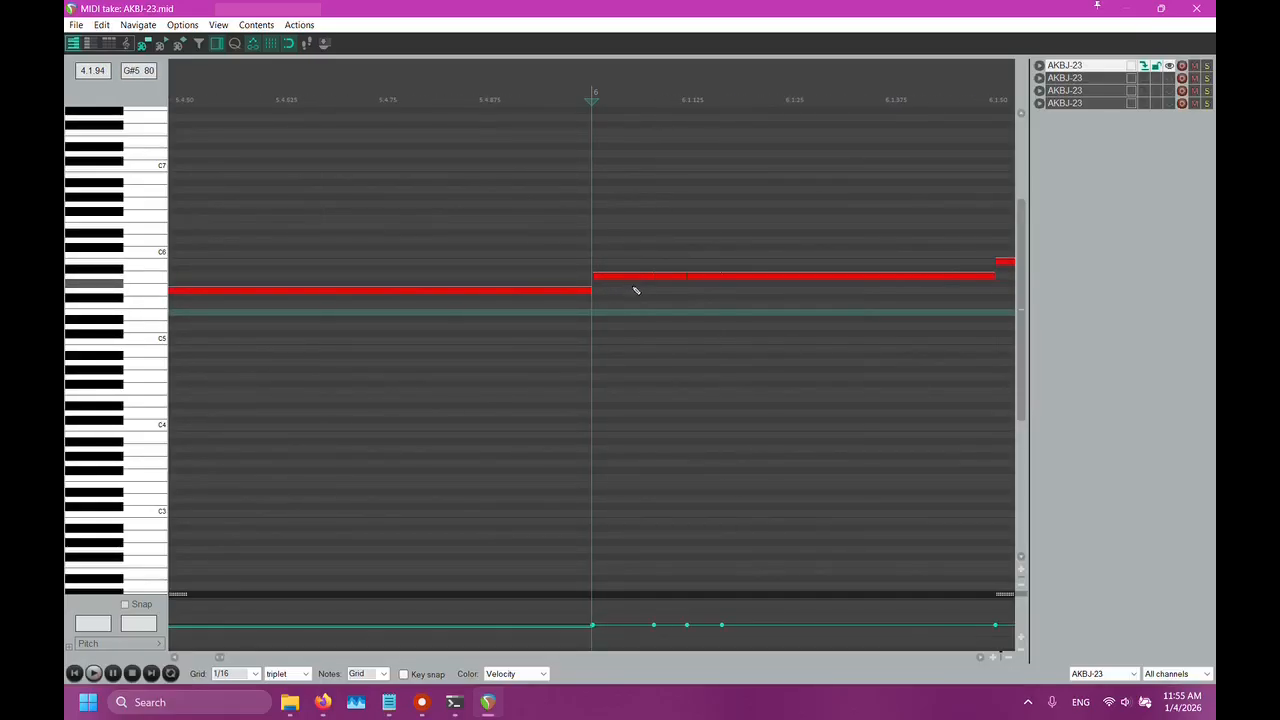
scroll(660, 270, "up", 15)
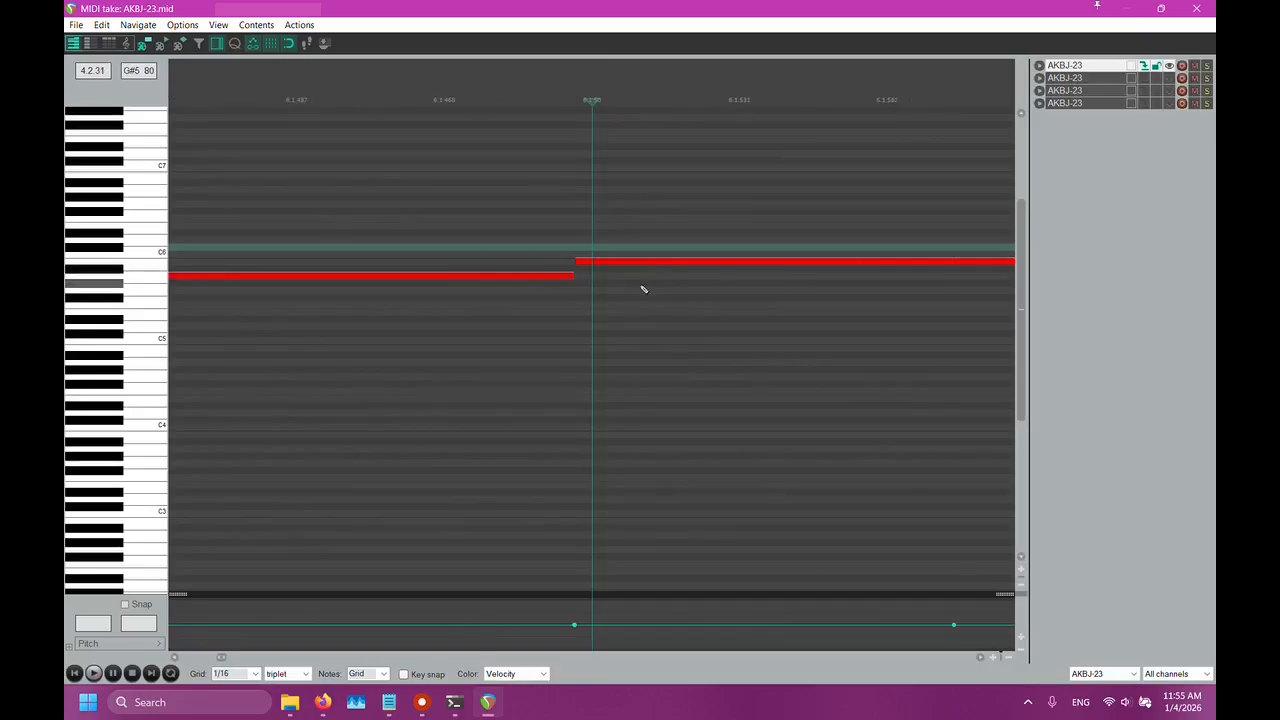
scroll(548, 305, "down", 15)
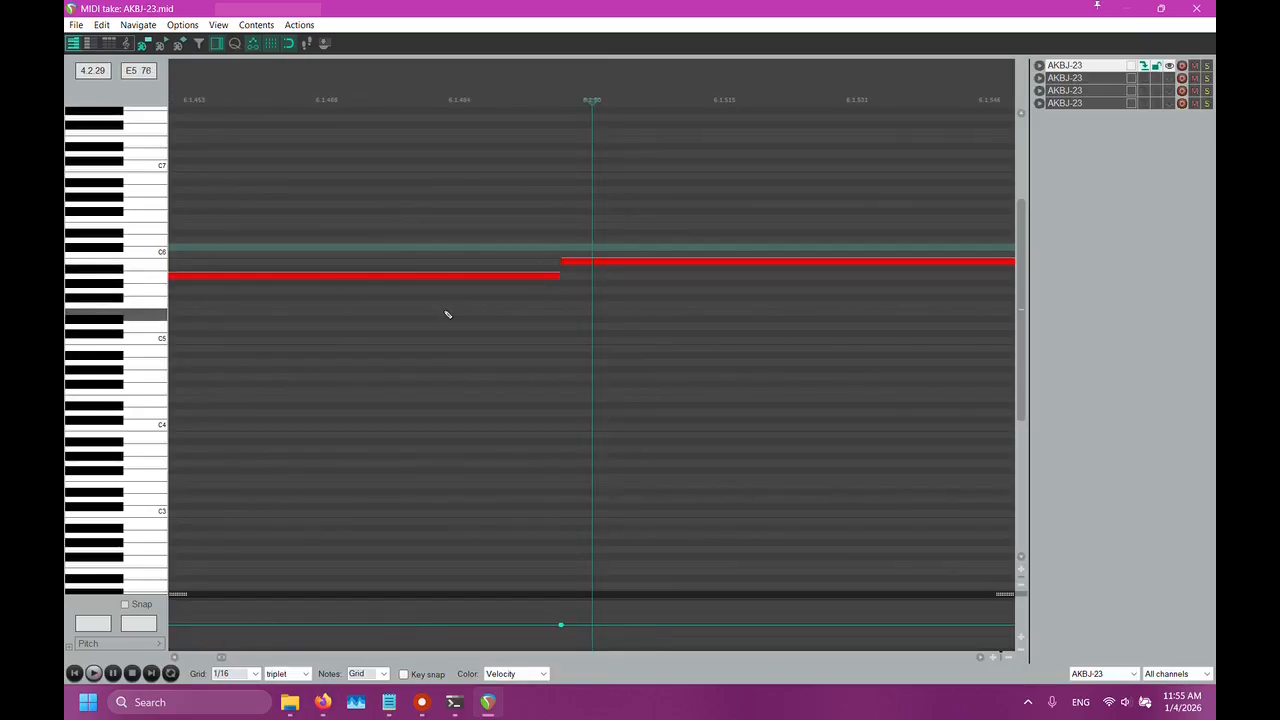
scroll(648, 341, "up", 10)
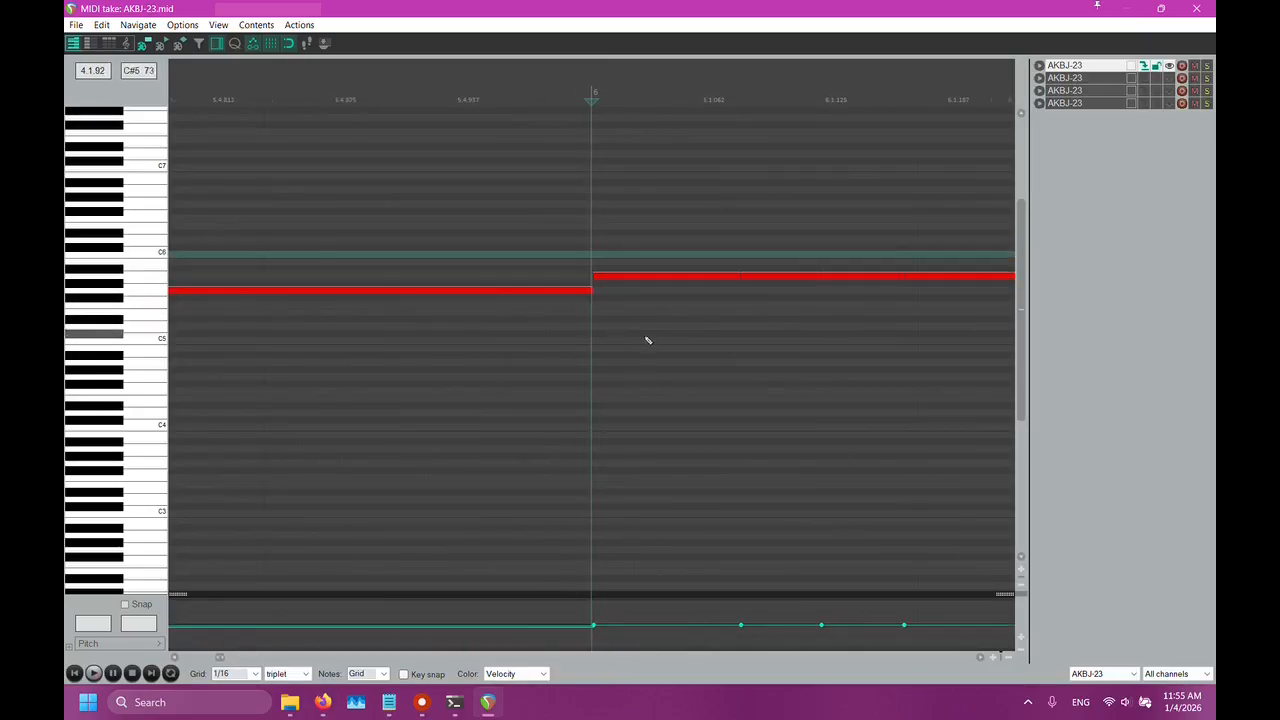
scroll(620, 298, "down", 15)
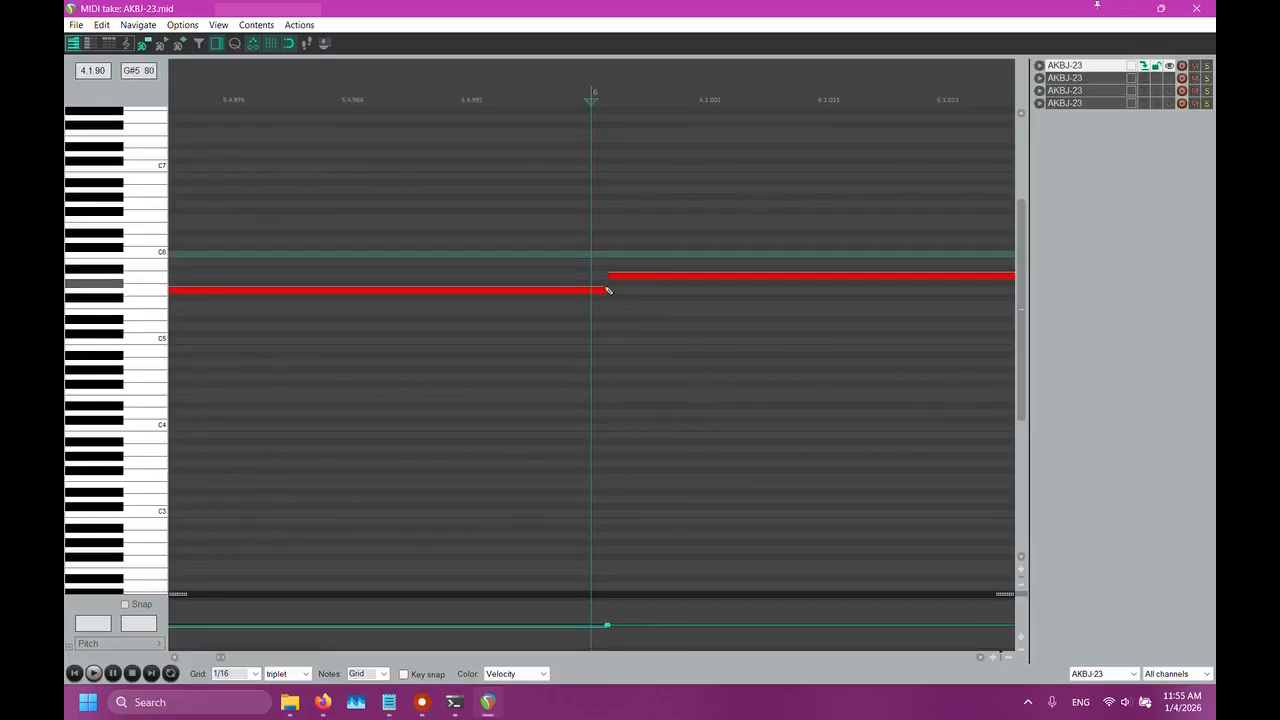
Select all segments of the first note in measure 6 and lower them to C5, keeping their timing
left_click_drag(618, 287, 654, 286)
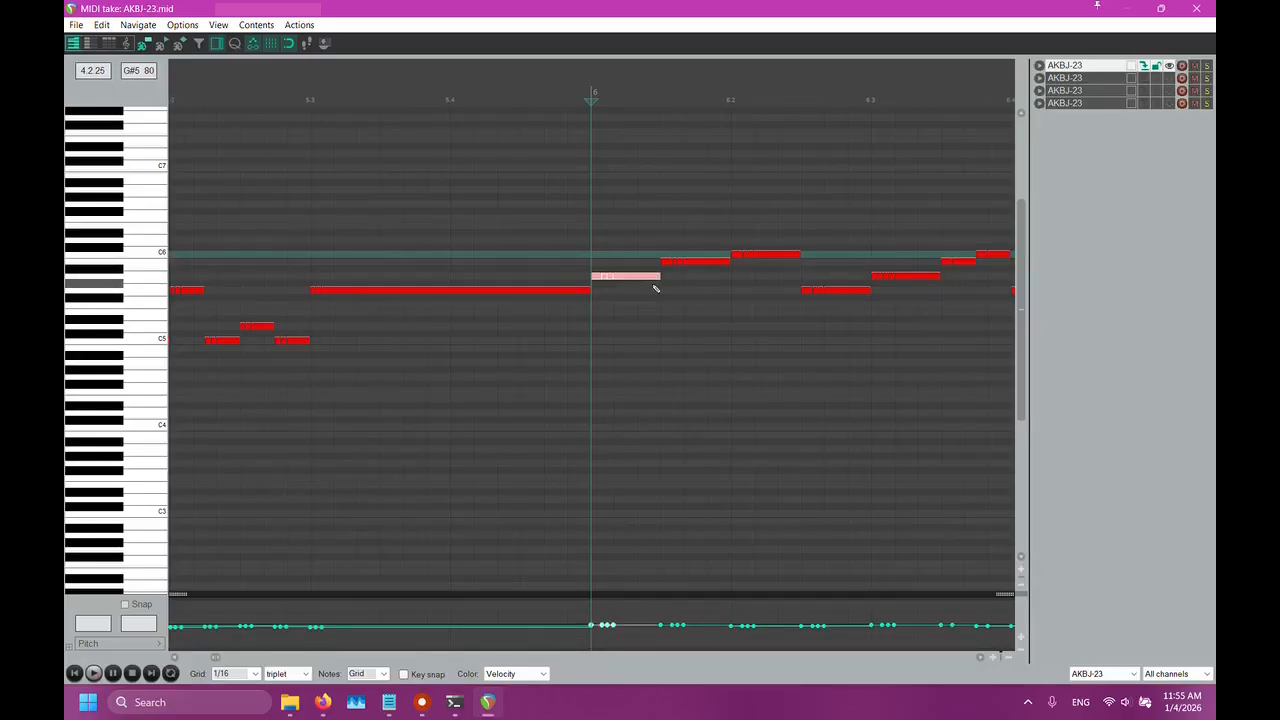
scroll(663, 297, "up", 10)
scroll(630, 300, "down", 5)
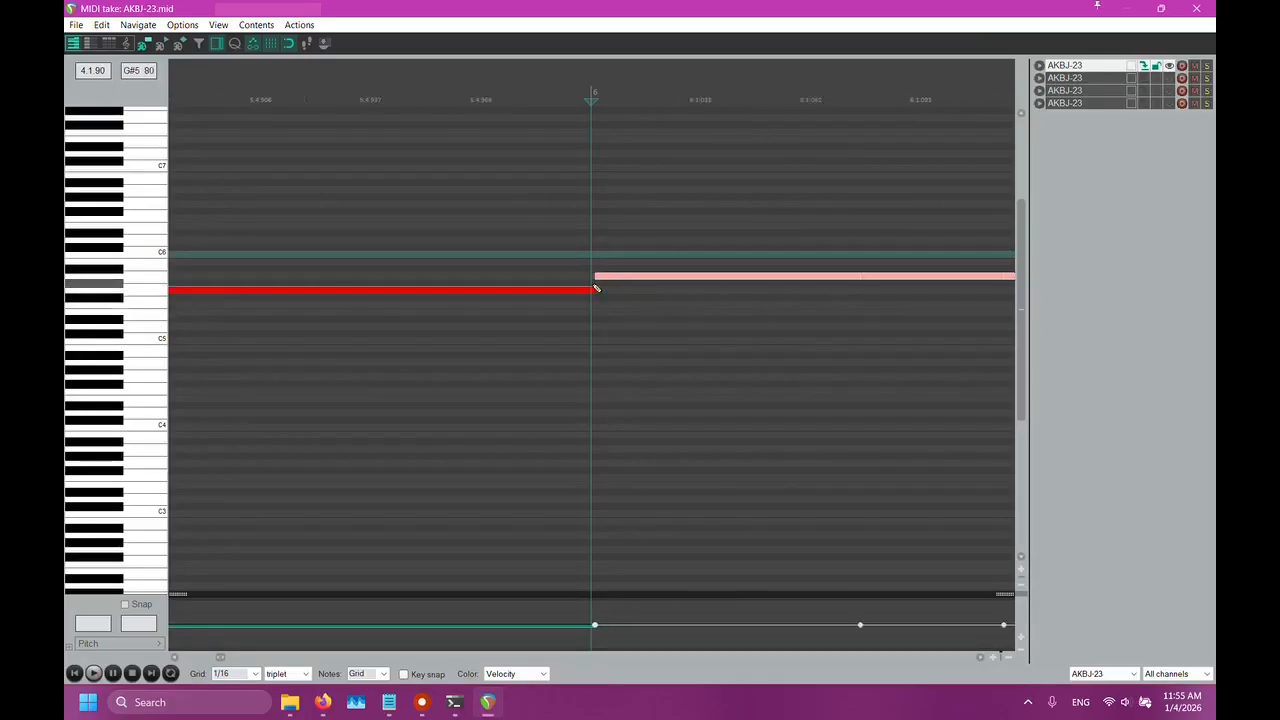
scroll(614, 284, "down", 5)
left_click_drag(611, 281, 616, 342)
scroll(617, 349, "down", 5)
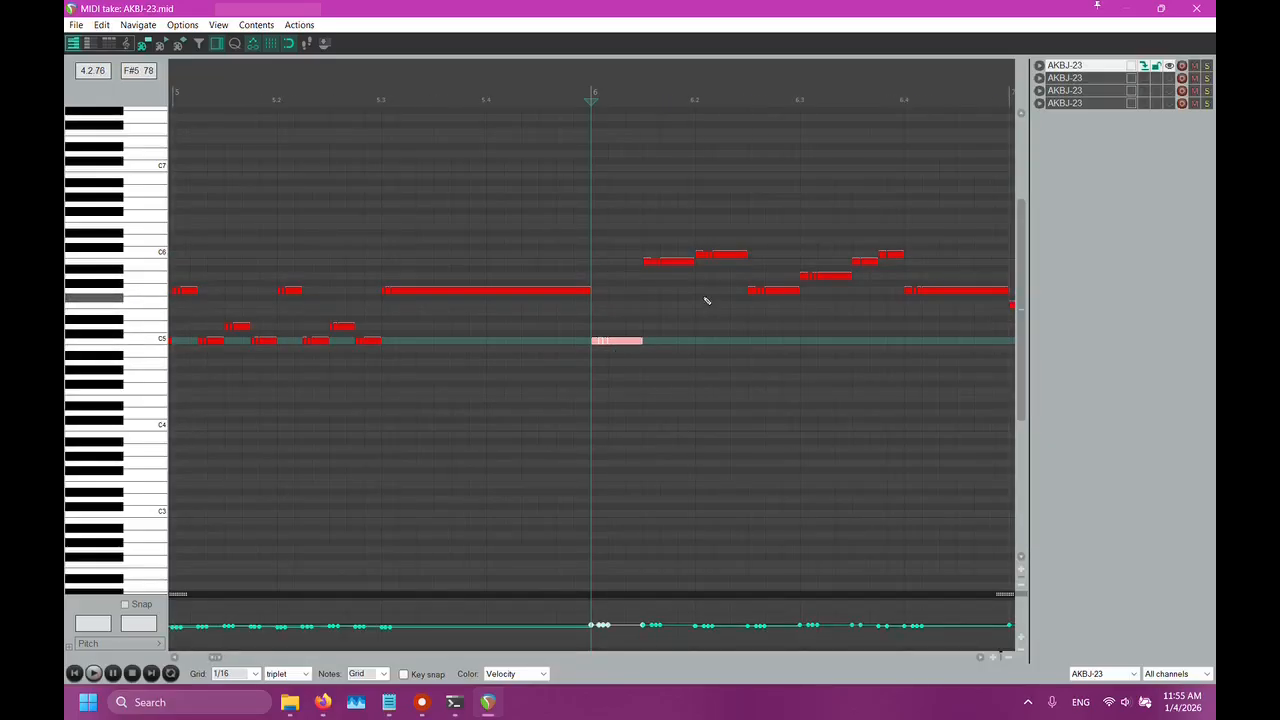
Lower the second note of measure 6 to D5 and the third note to E5
scroll(720, 191, "up", 4)
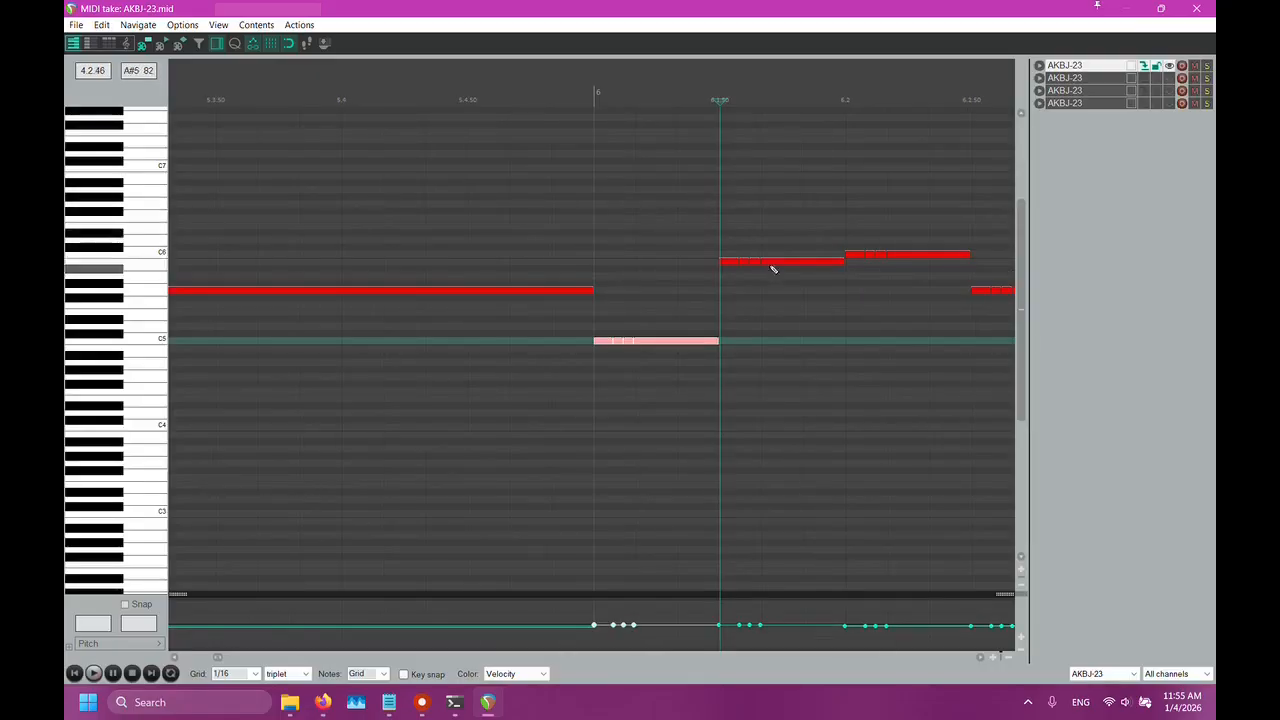
scroll(778, 265, "down", 5)
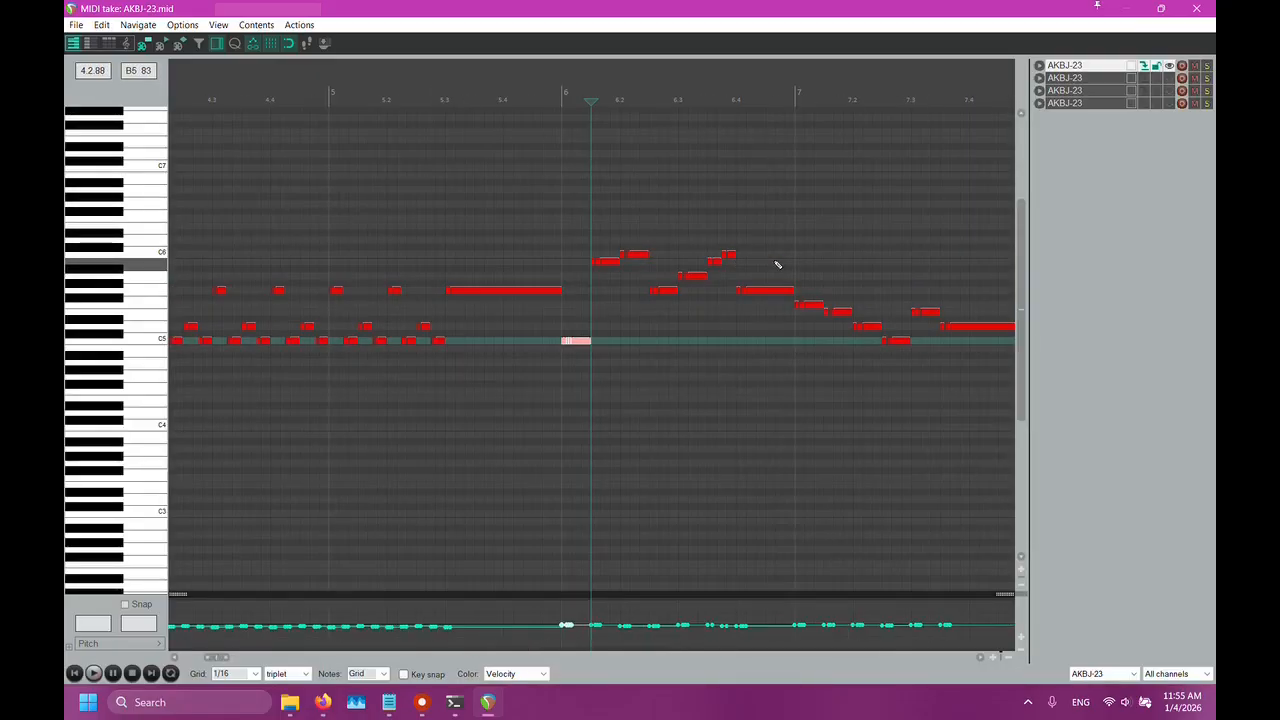
left_click_drag(604, 261, 612, 328)
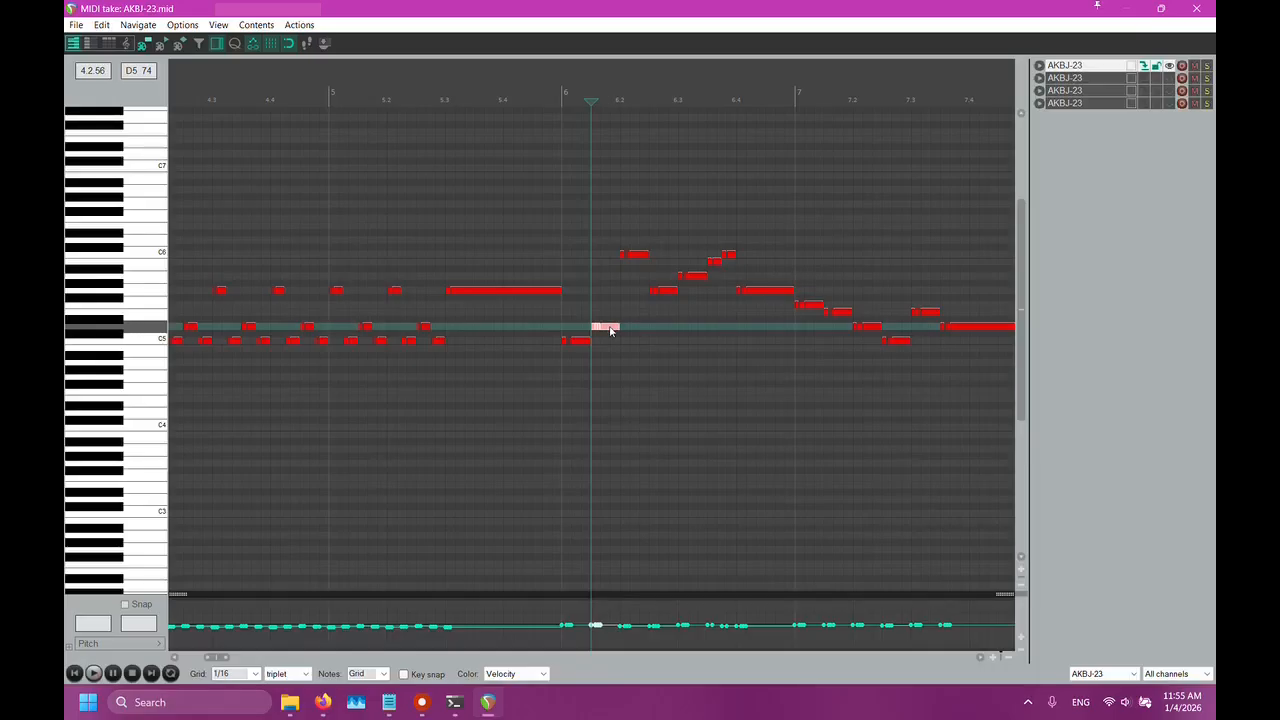
left_click(621, 100)
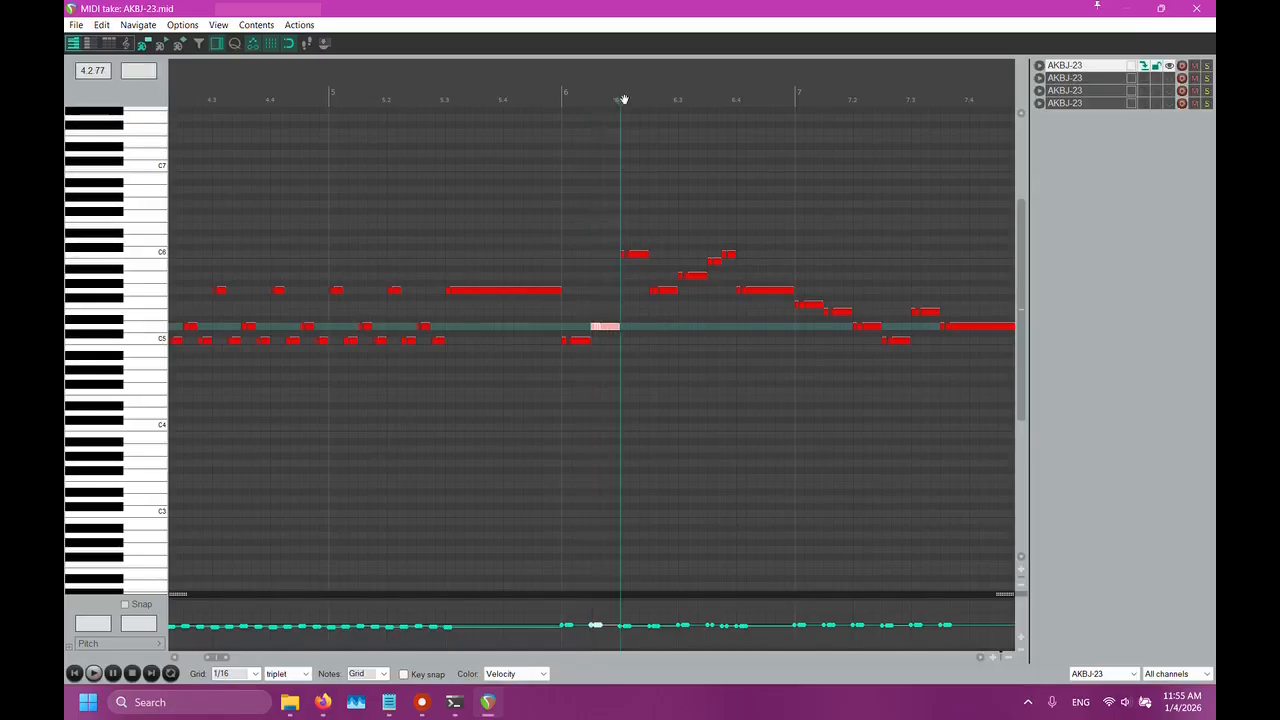
left_click(640, 258)
left_click_drag(640, 258, 637, 316)
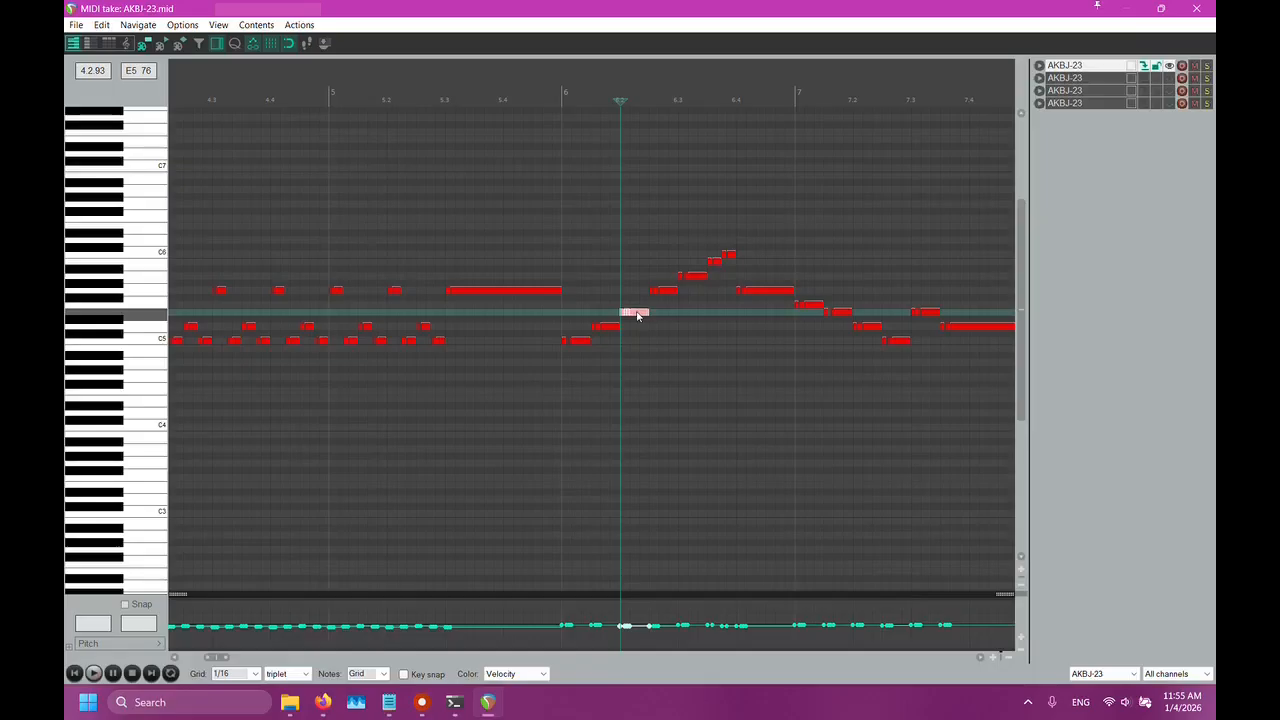
scroll(665, 316, "up", 3)
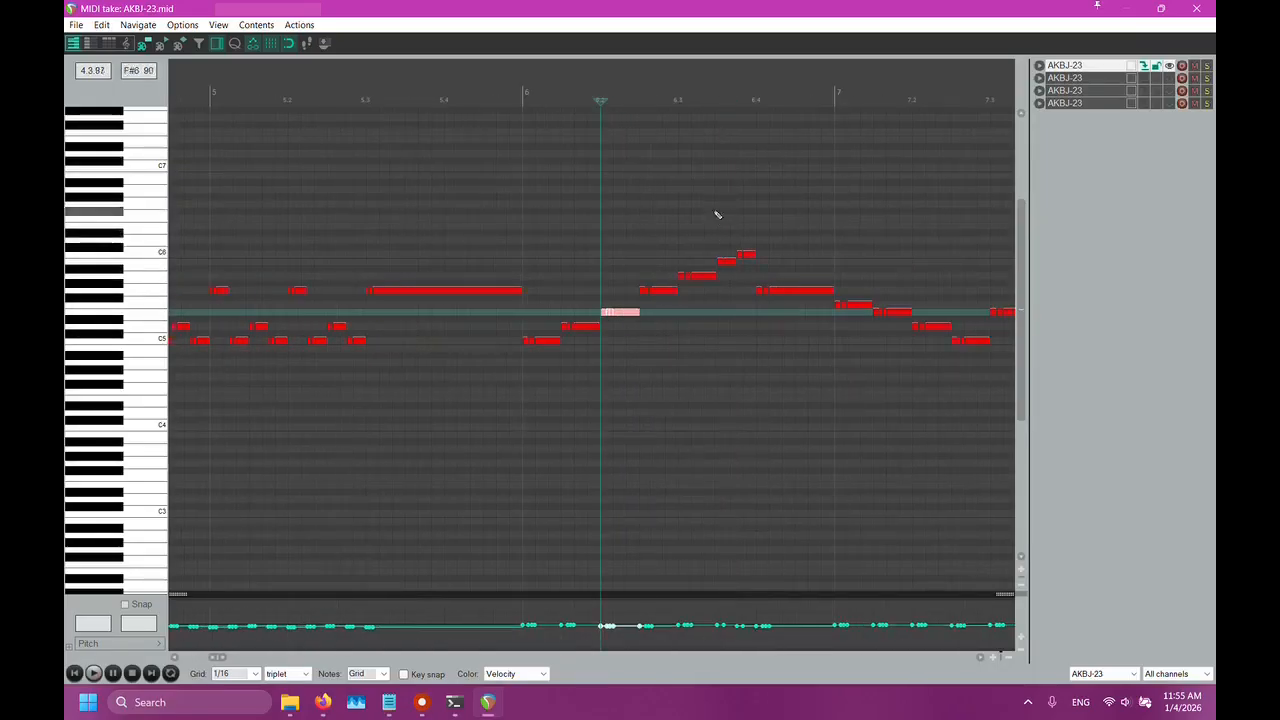
Lower the fourth note of measure 6 to F5 and the fifth note to G5
left_click(640, 106)
mouse_move(642, 292)
left_mouse_down()
mouse_move(666, 297)
mouse_move(660, 308)
left_mouse_up()
scroll(645, 315, "up", 6)
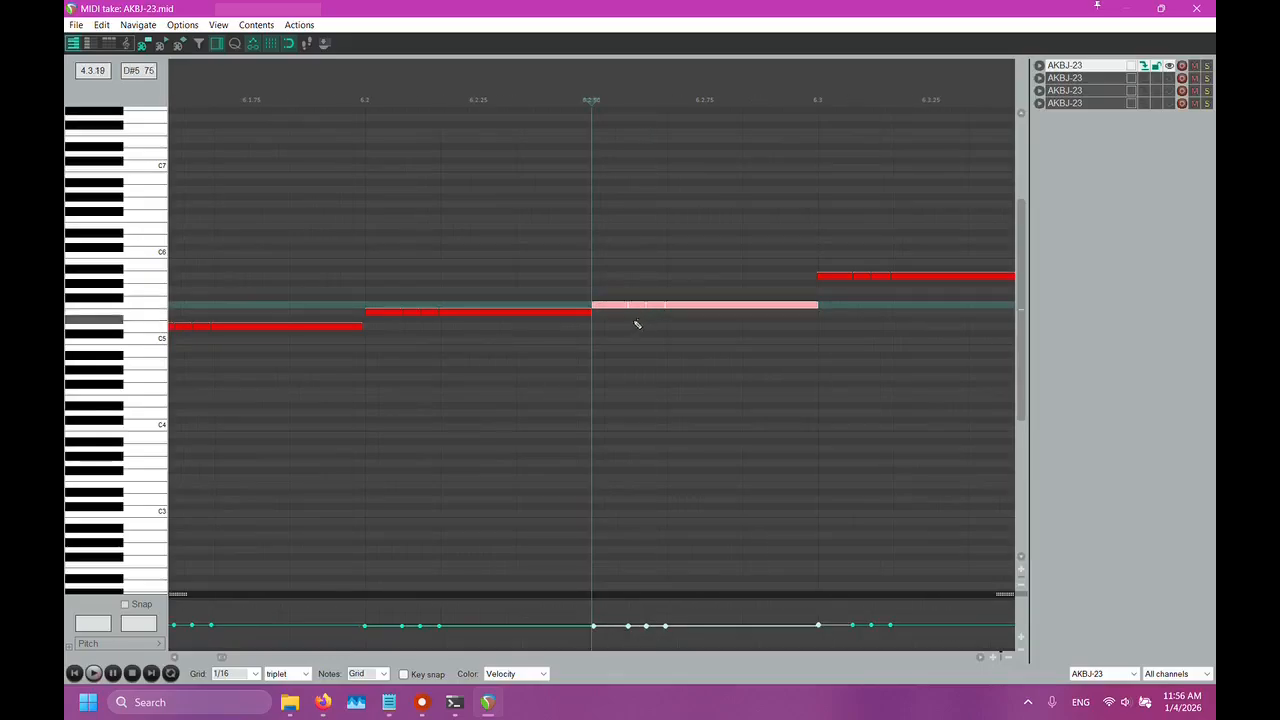
scroll(620, 330, "down", 5)
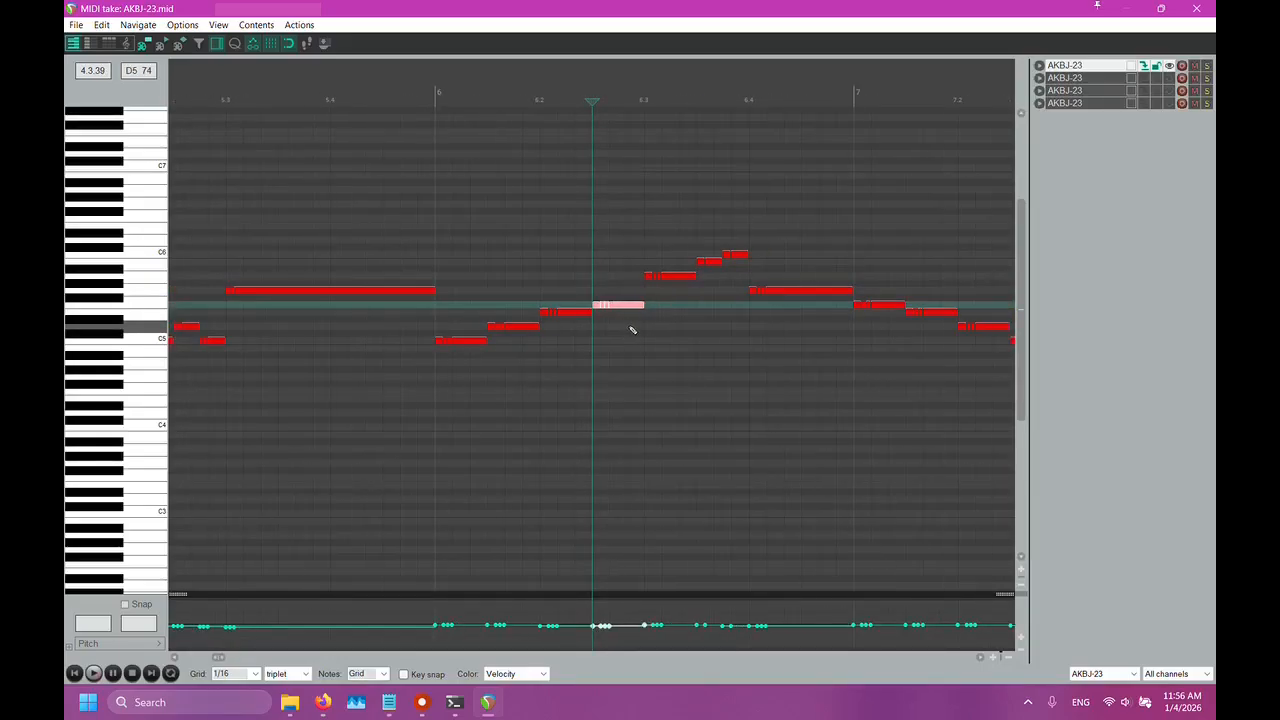
scroll(632, 329, "down", 2)
left_click(631, 103)
left_click_drag(620, 265, 652, 295)
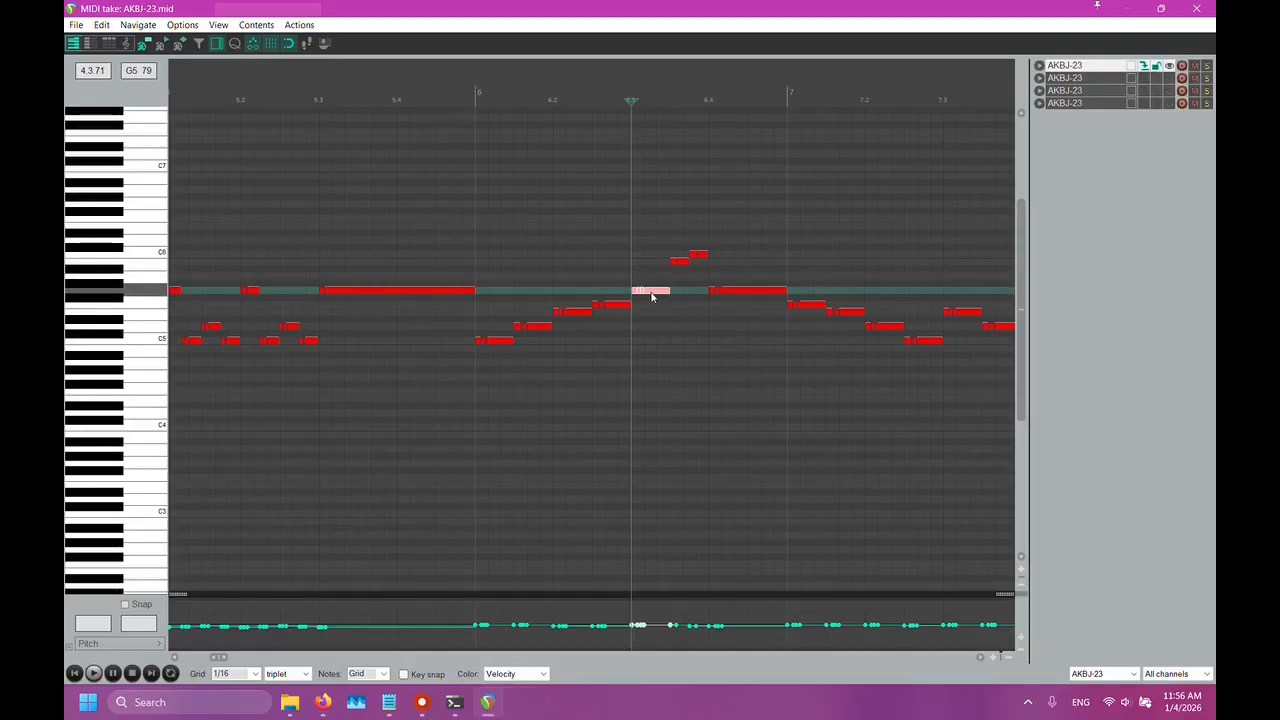
Check the rising run in measure 6 against the notes that follow it, and place the edit cursor at 6.3.50
scroll(686, 283, "left", 2)
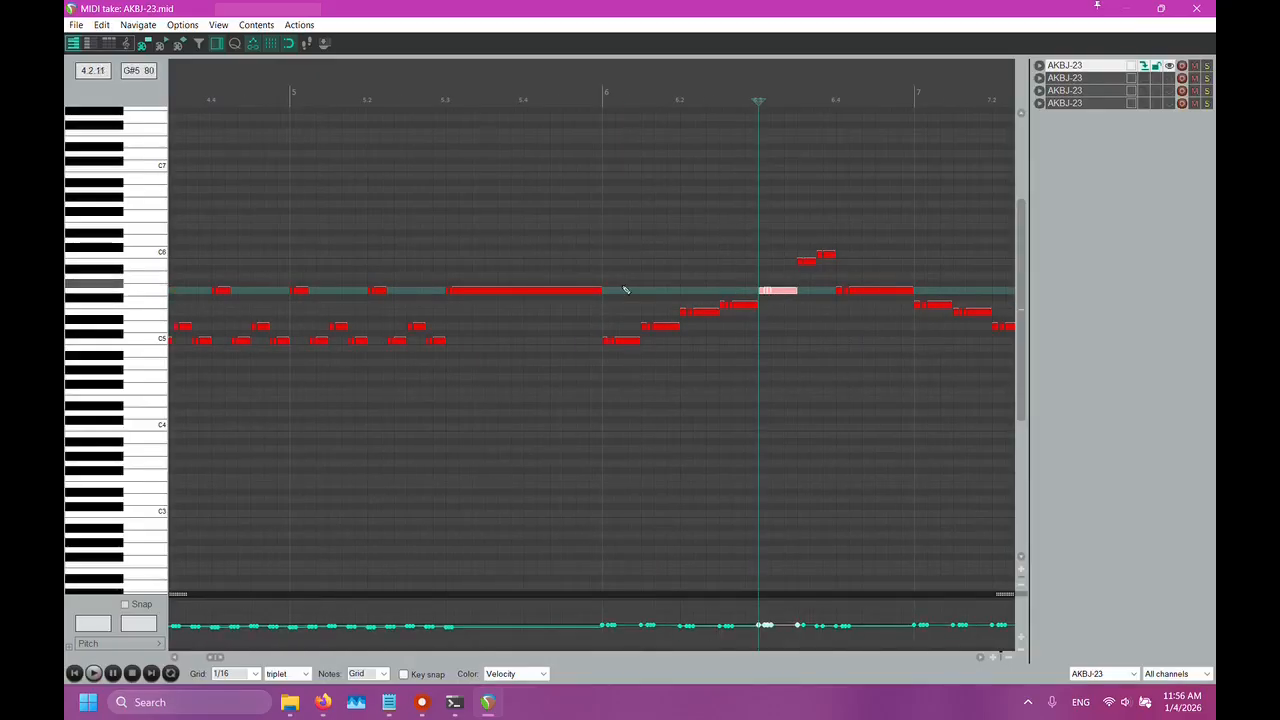
left_click(682, 336)
left_click(731, 311)
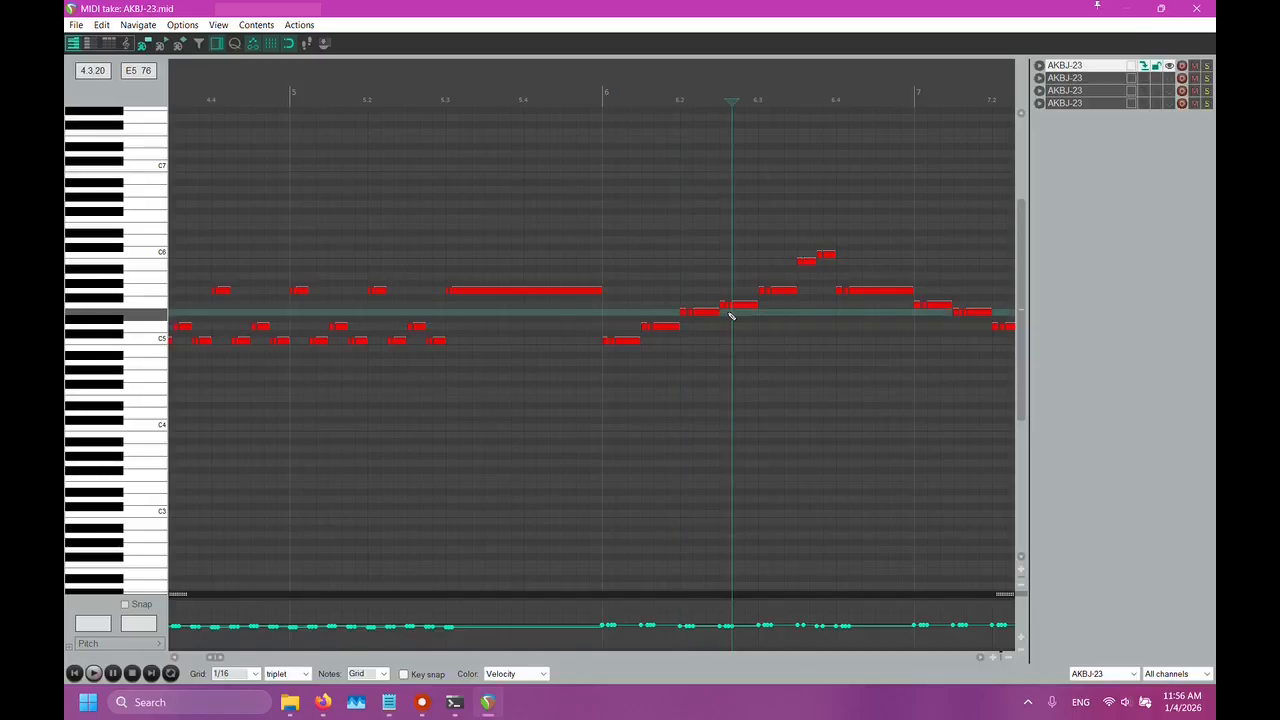
left_click(770, 306)
left_click(808, 289)
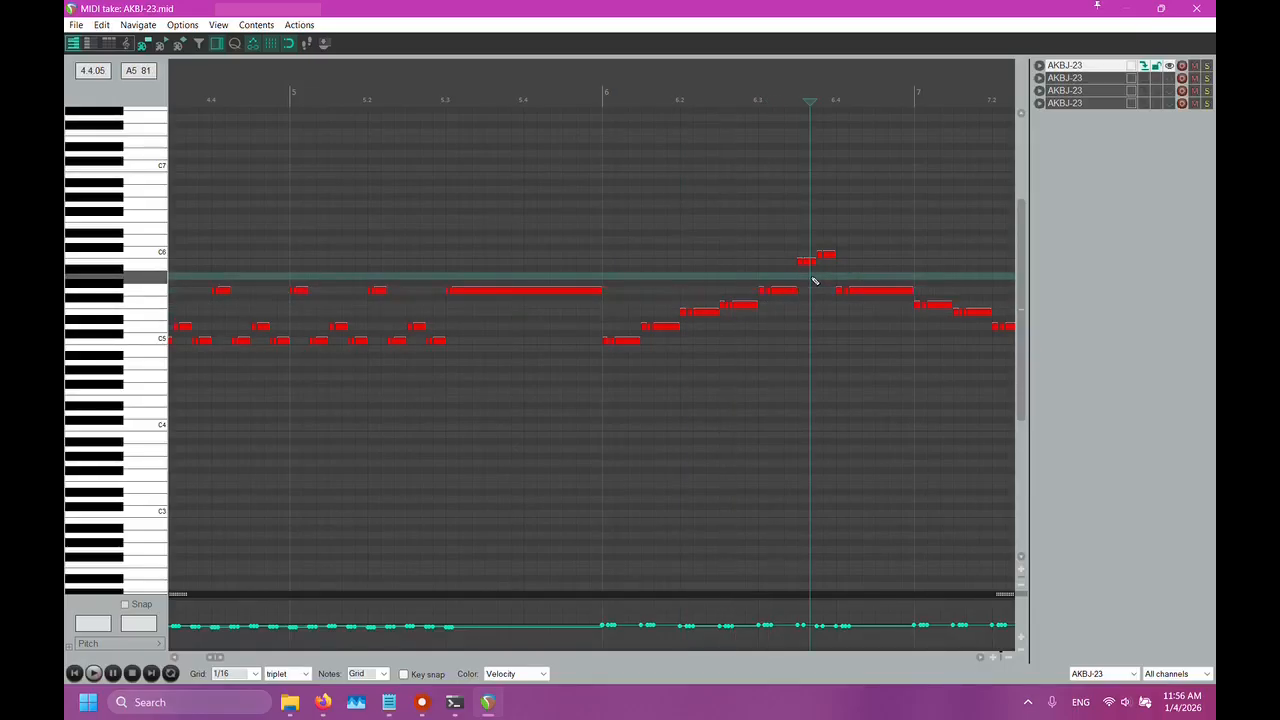
scroll(815, 281, "left", 2)
scroll(815, 281, "right", 2)
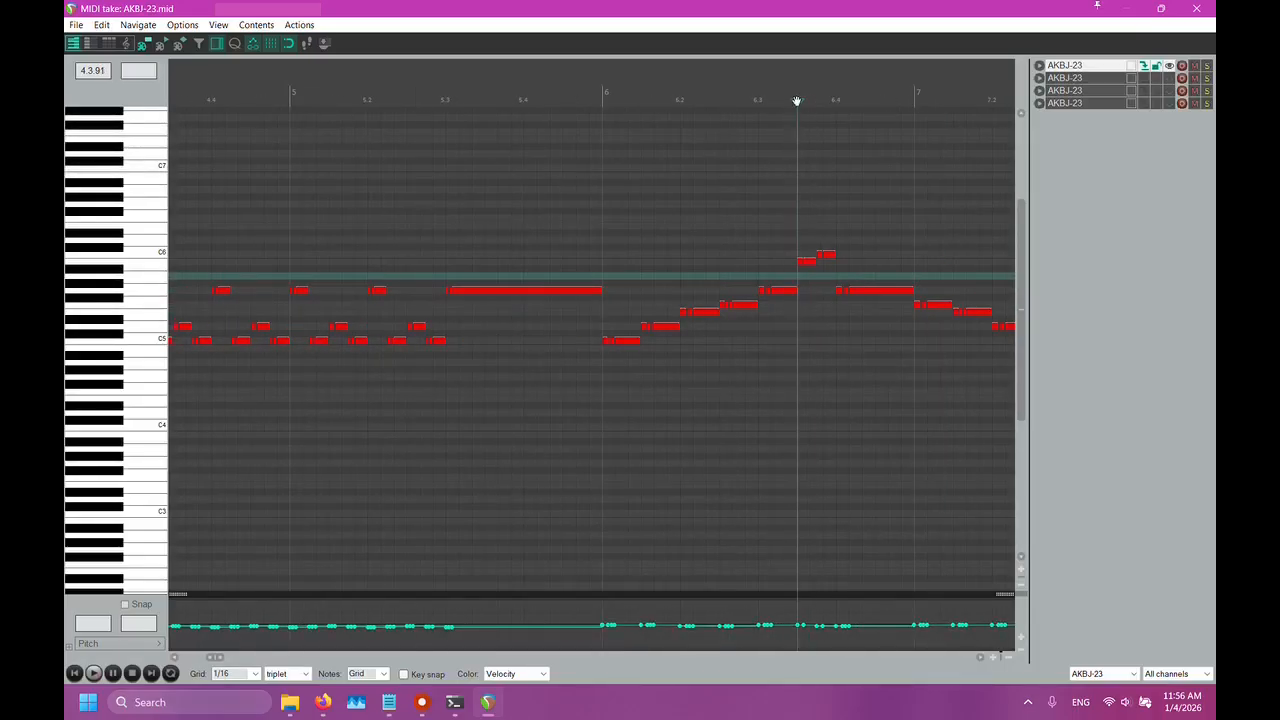
scroll(837, 186, "right", 4)
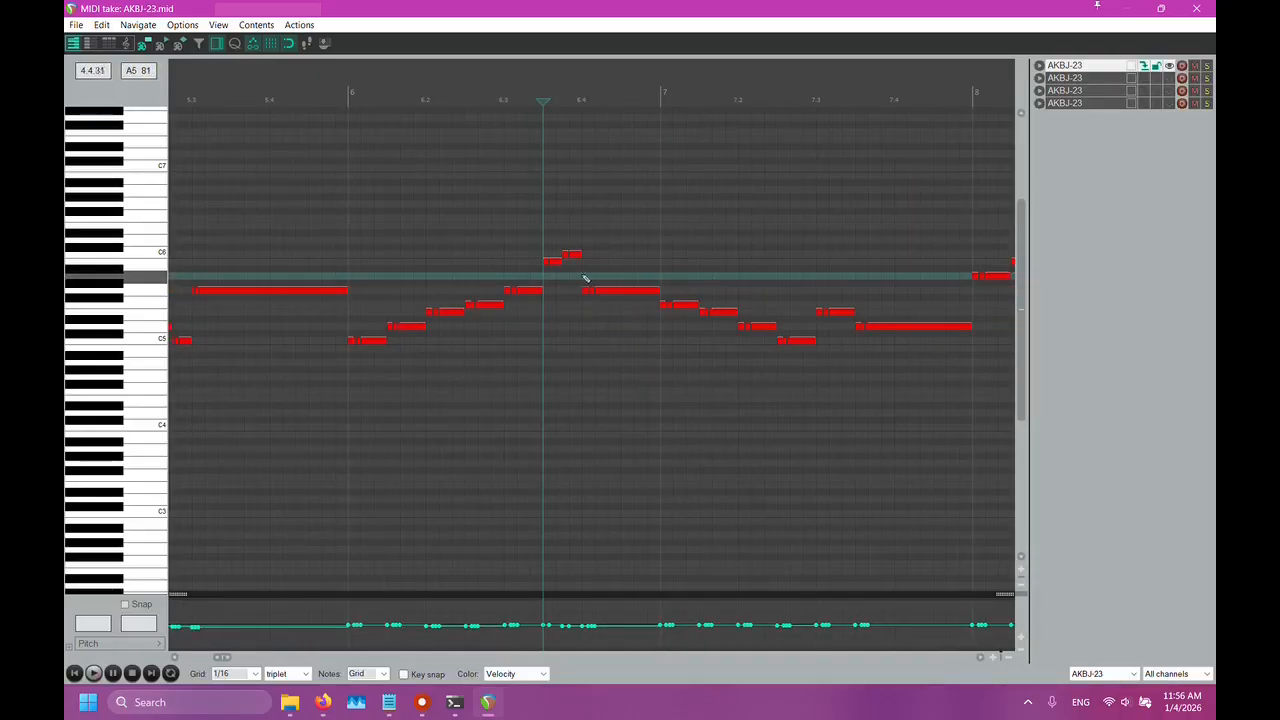
Delete the remaining notes of measure 6 from 6.3.50 up to the start of measure 7
left_click_drag(569, 277, 627, 309)
key("Delete")
left_click_drag(537, 245, 605, 271)
key("Delete")
Select notes of the C5 to G5 run in measure 6 and examine their separate segments up close
scroll(516, 279, "up", 4)
left_click_drag(442, 278, 594, 296)
scroll(570, 279, "down", 4)
left_click_drag(371, 334, 409, 348)
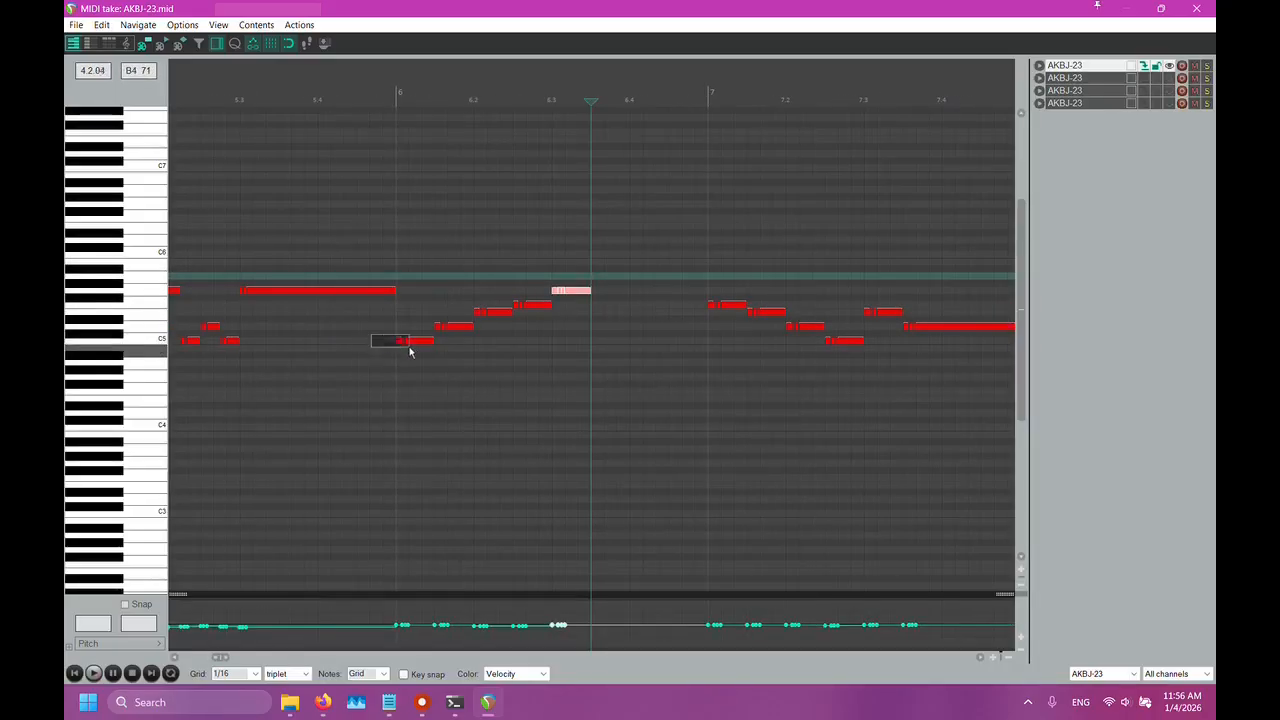
left_click_drag(540, 277, 620, 302)
scroll(575, 294, "up", 4)
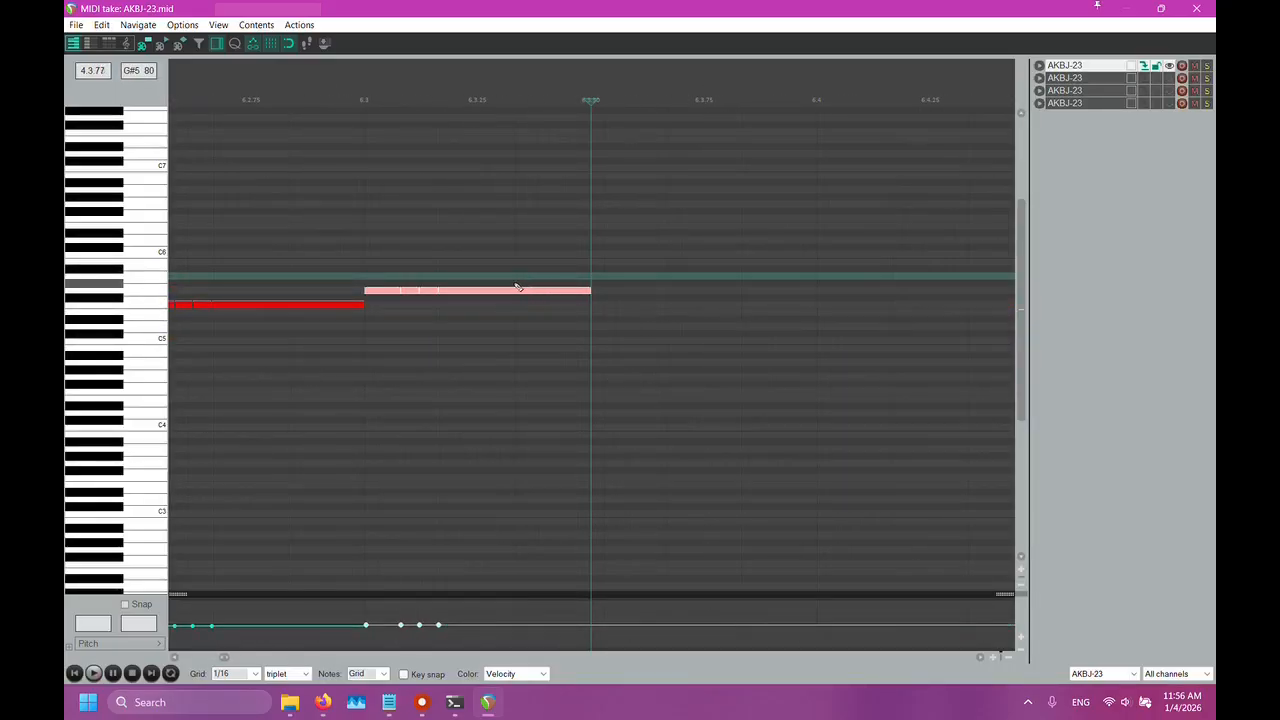
scroll(514, 285, "down", 2)
left_click_drag(440, 267, 514, 338)
scroll(505, 322, "up", 4)
scroll(503, 322, "down", 5)
scroll(477, 366, "up", 2)
left_click_drag(312, 363, 997, 417)
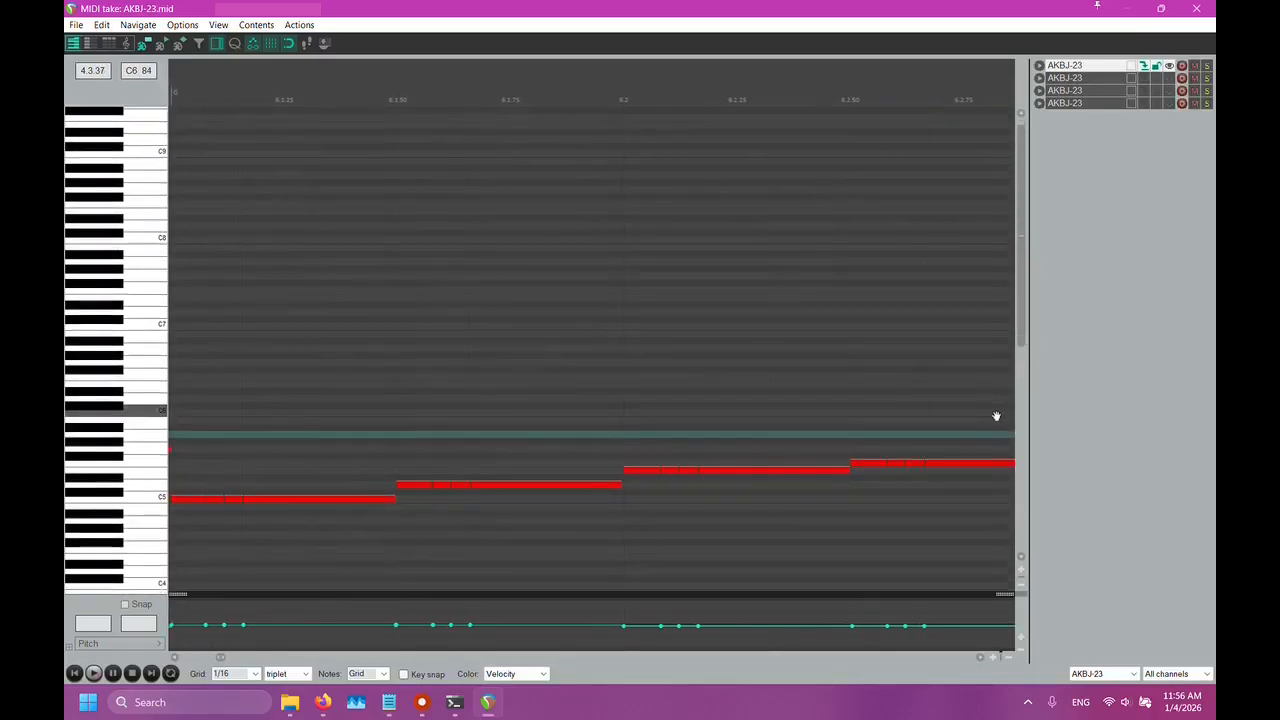
Duplicate the G5 note of measure 6 to 6.3.50 and raise the copy to A5
scroll(520, 346, "down", 4)
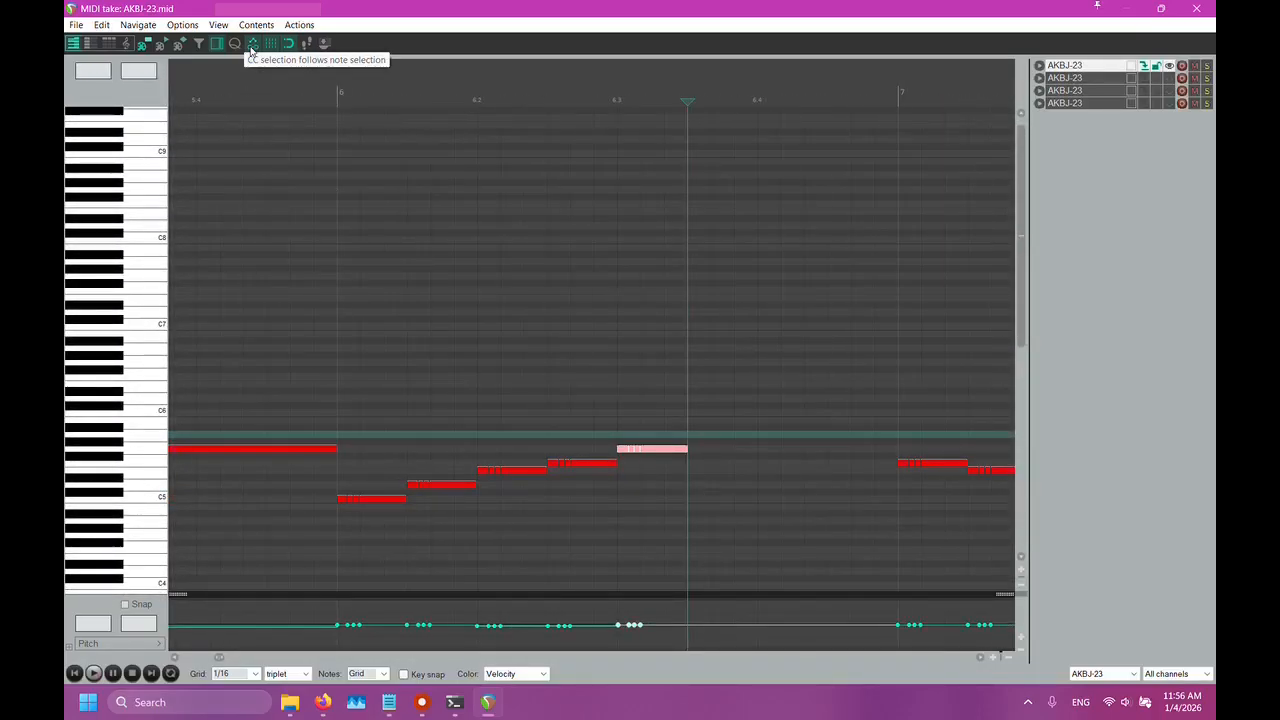
left_click_drag(740, 428, 670, 385)
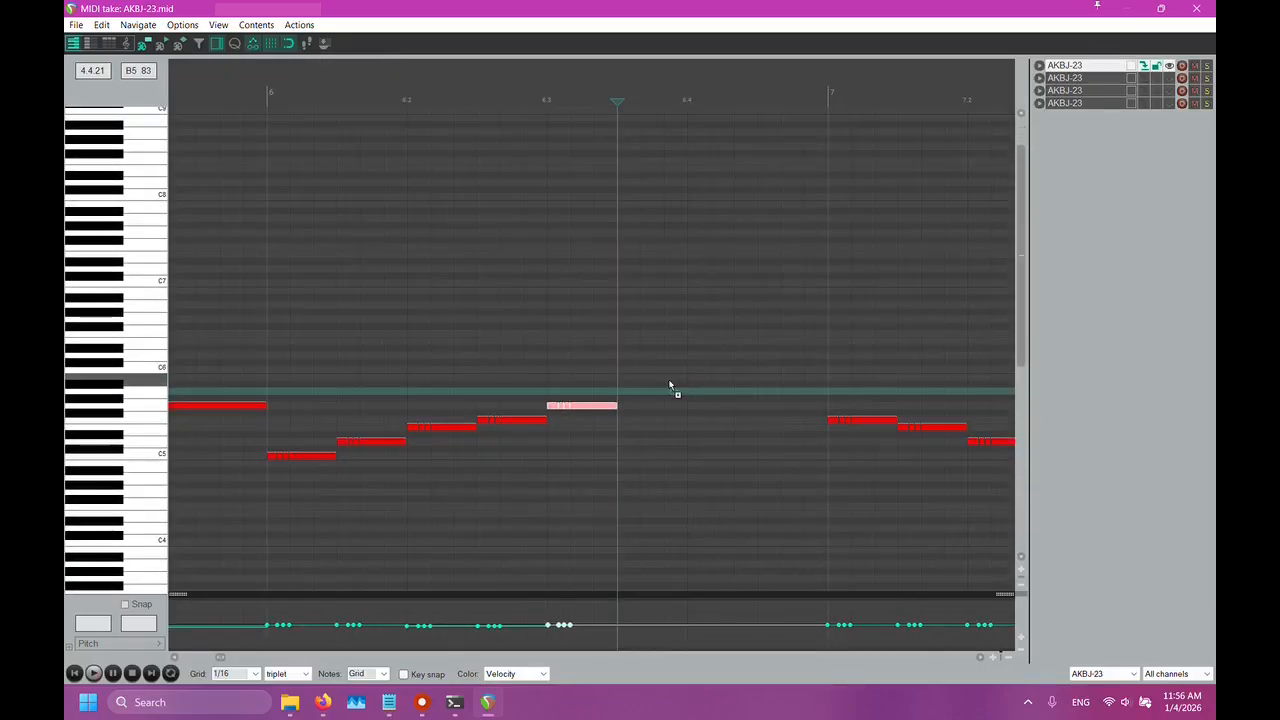
scroll(670, 385, "up", 1)
key("ctrl+d")
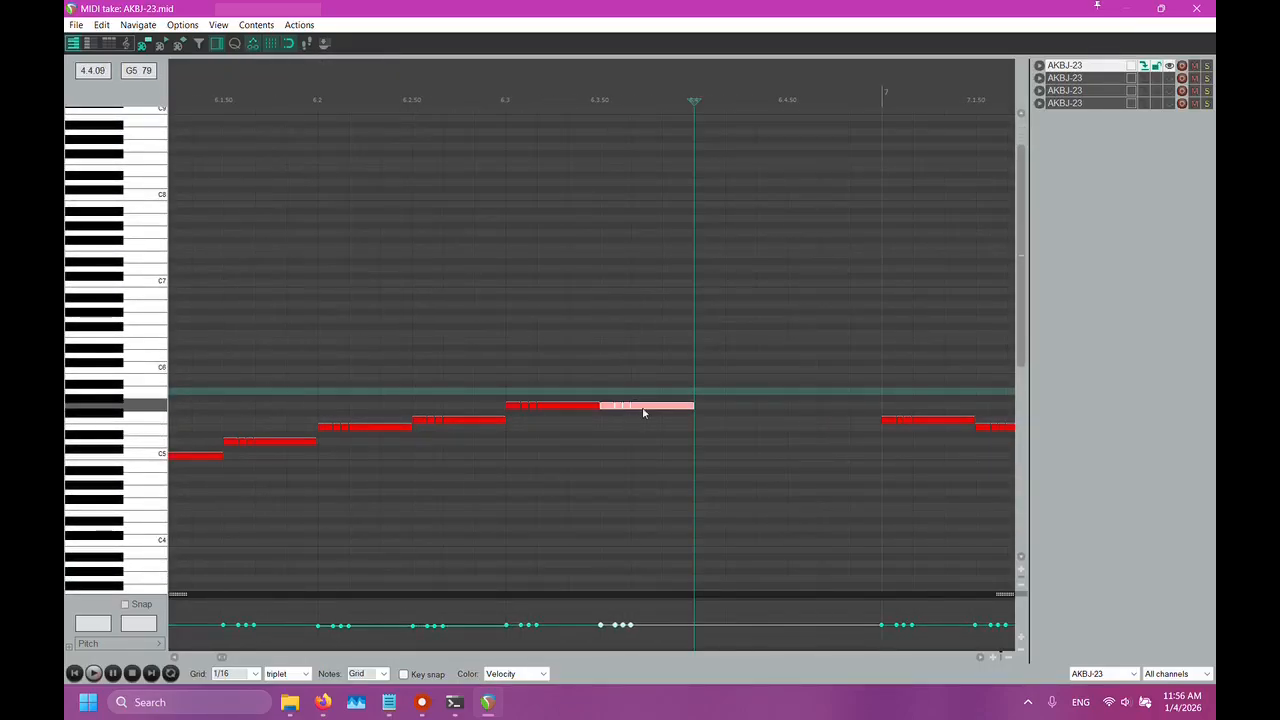
left_click_drag(647, 410, 647, 393)
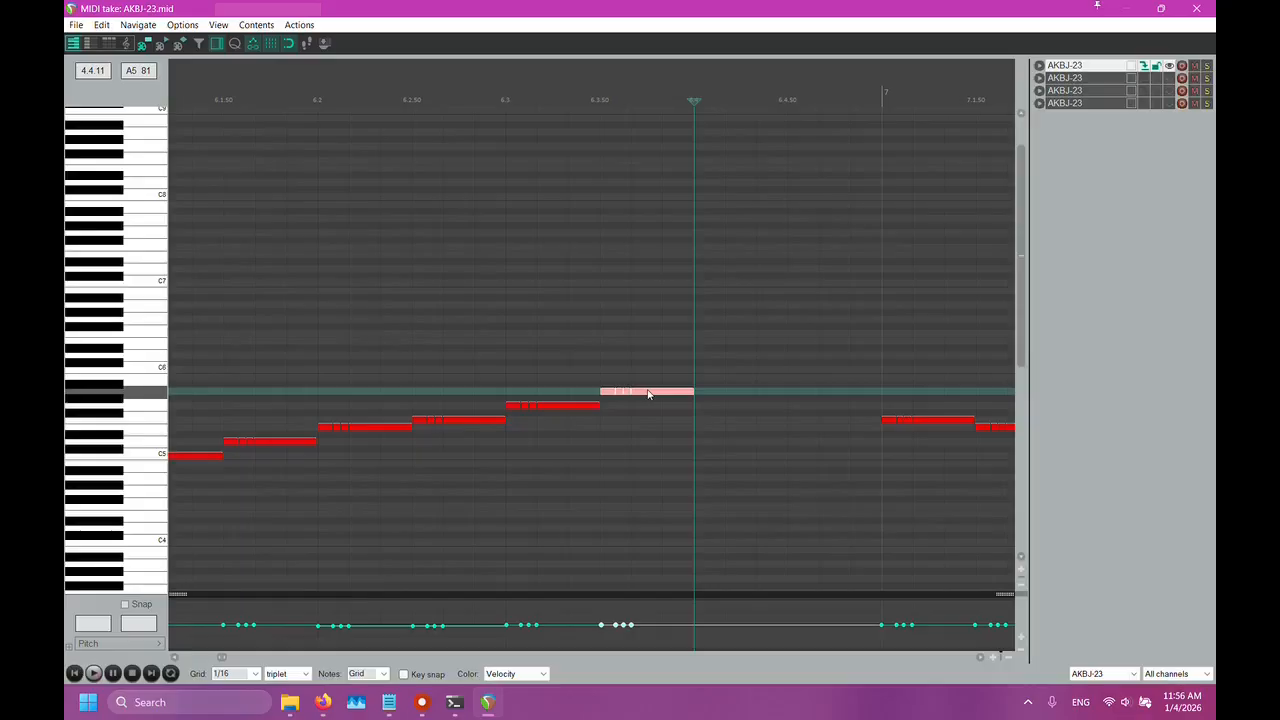
Complete the rising run in measure 6 by pasting note copies as B5 at 6.4 and C6 at 6.4.50
scroll(543, 420, "down", 2)
left_click(470, 455)
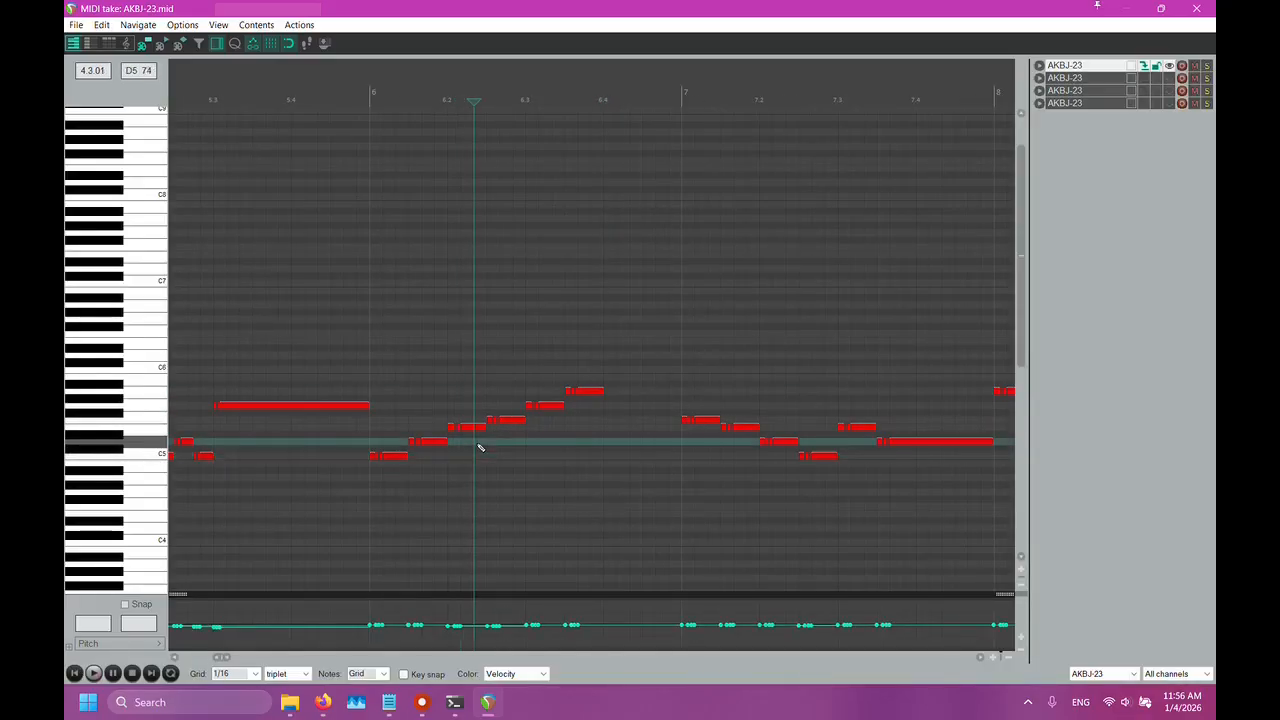
left_click(513, 429)
left_click(551, 420)
left_click(577, 406)
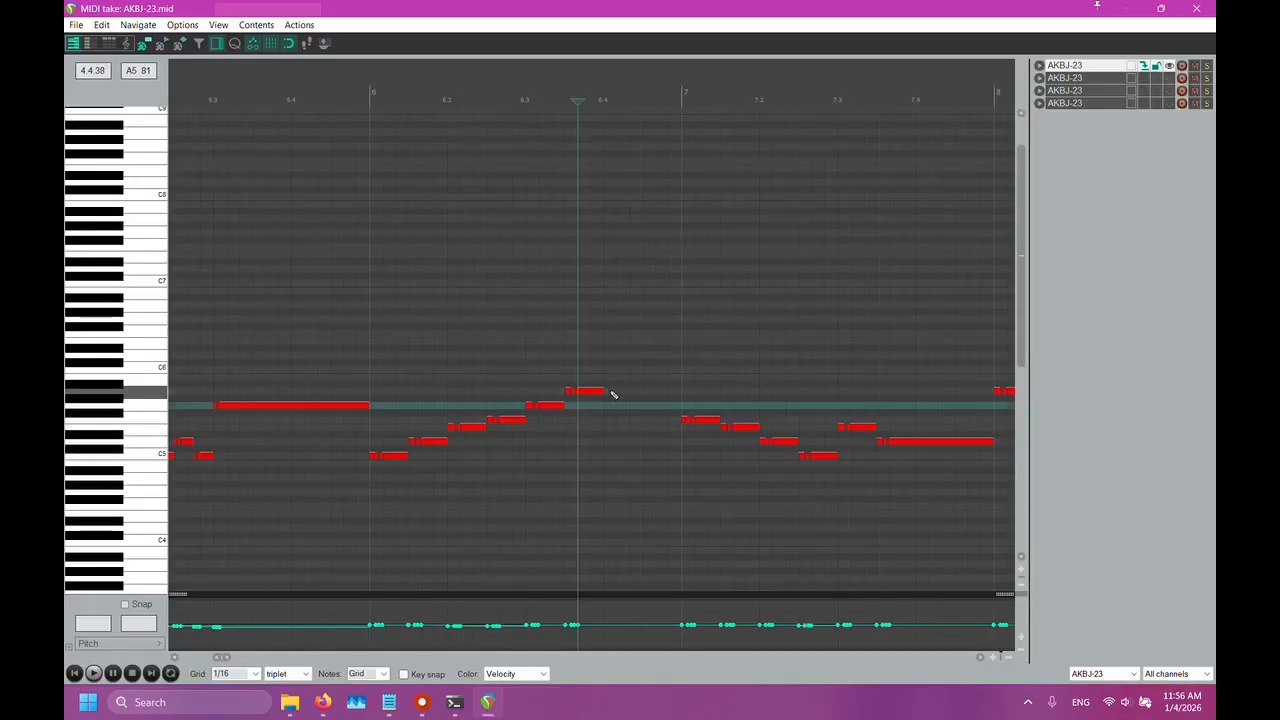
left_click(614, 383)
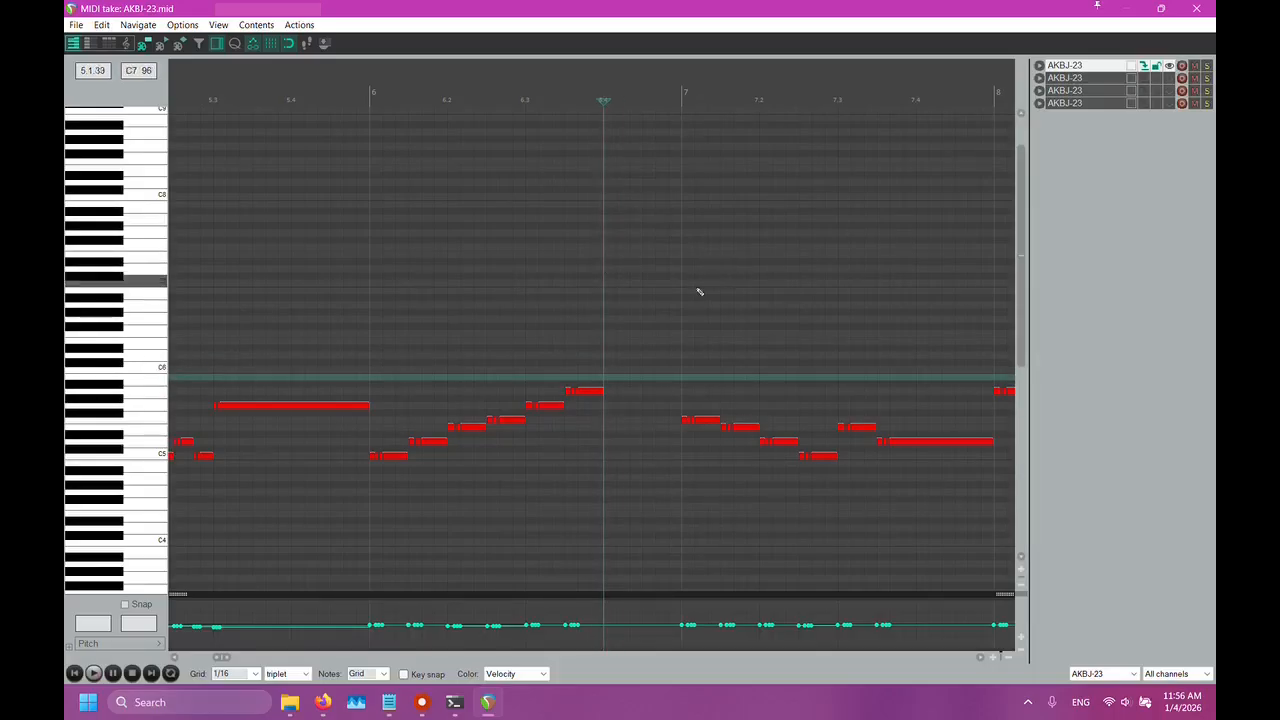
key("ctrl+v")
left_click_drag(626, 408, 646, 357)
key("ctrl+v")
left_click(629, 349)
Play back the rising run of measure 6, starting from 5.4
left_click(289, 100)
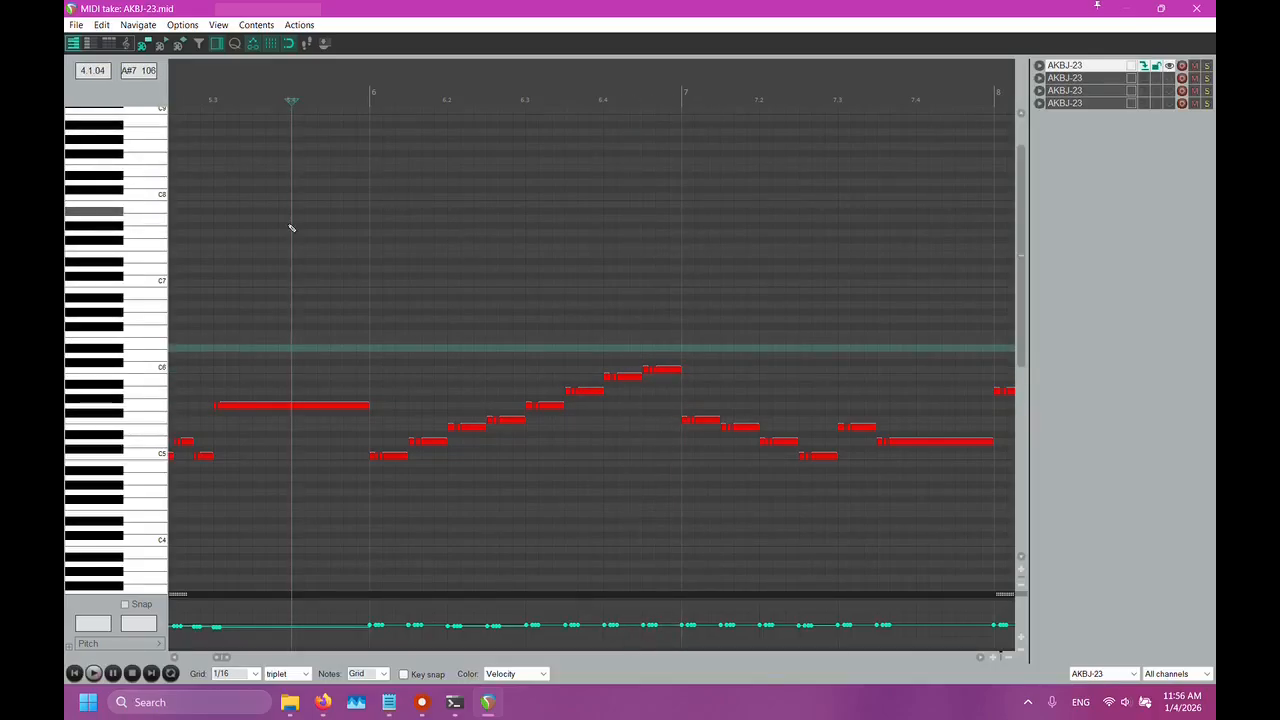
left_click(94, 672)
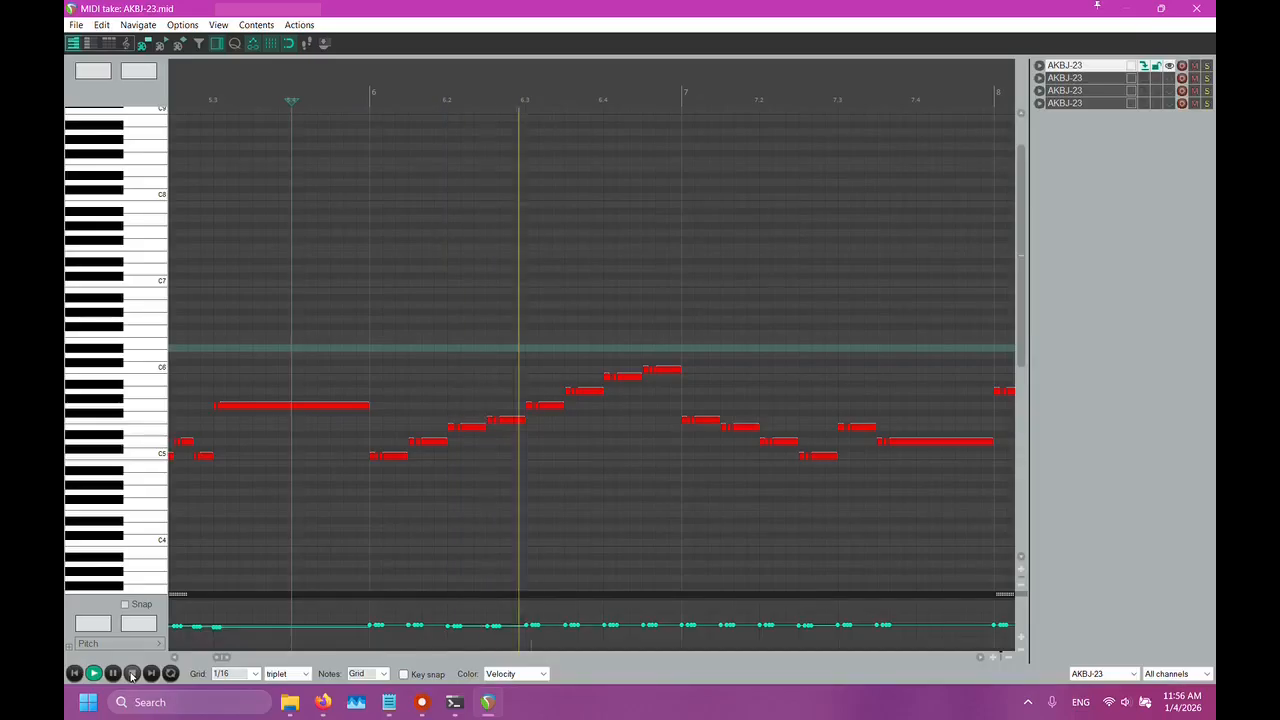
left_click(131, 673)
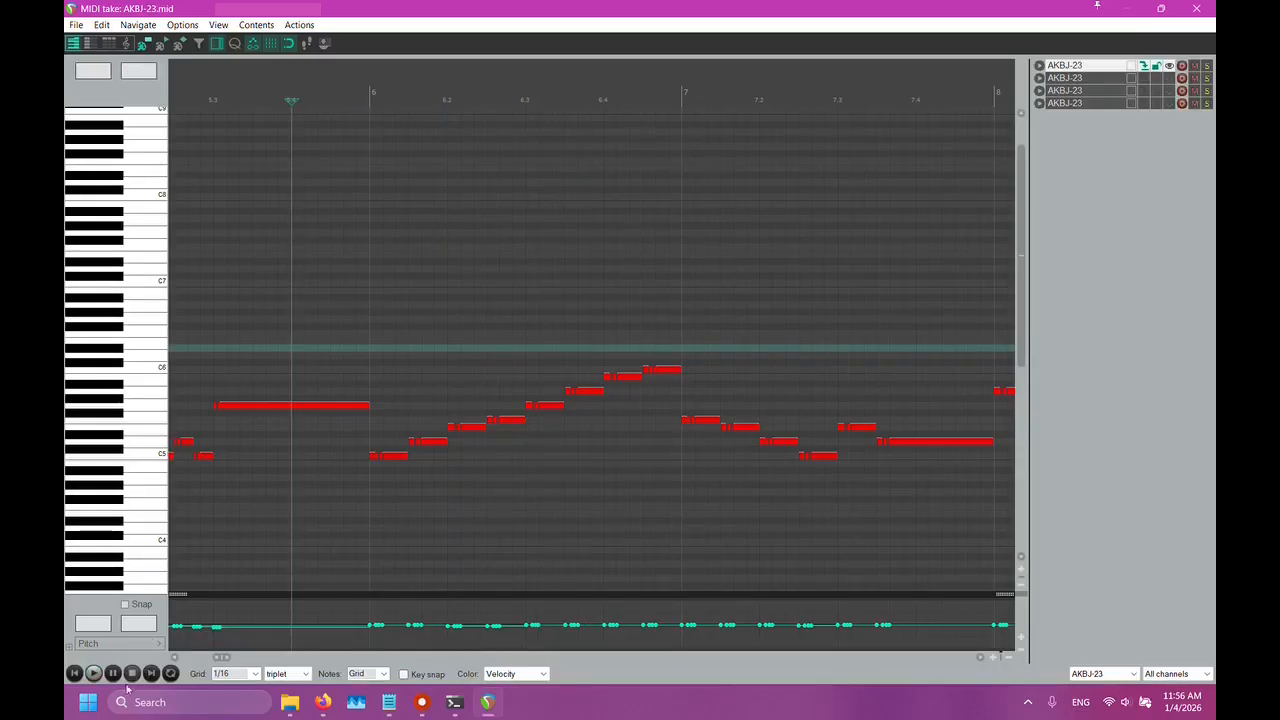
Solo the first AKBJ-23 track and play back its measure 6 run in the MIDI editor
left_click_drag(374, 6, 530, 166)
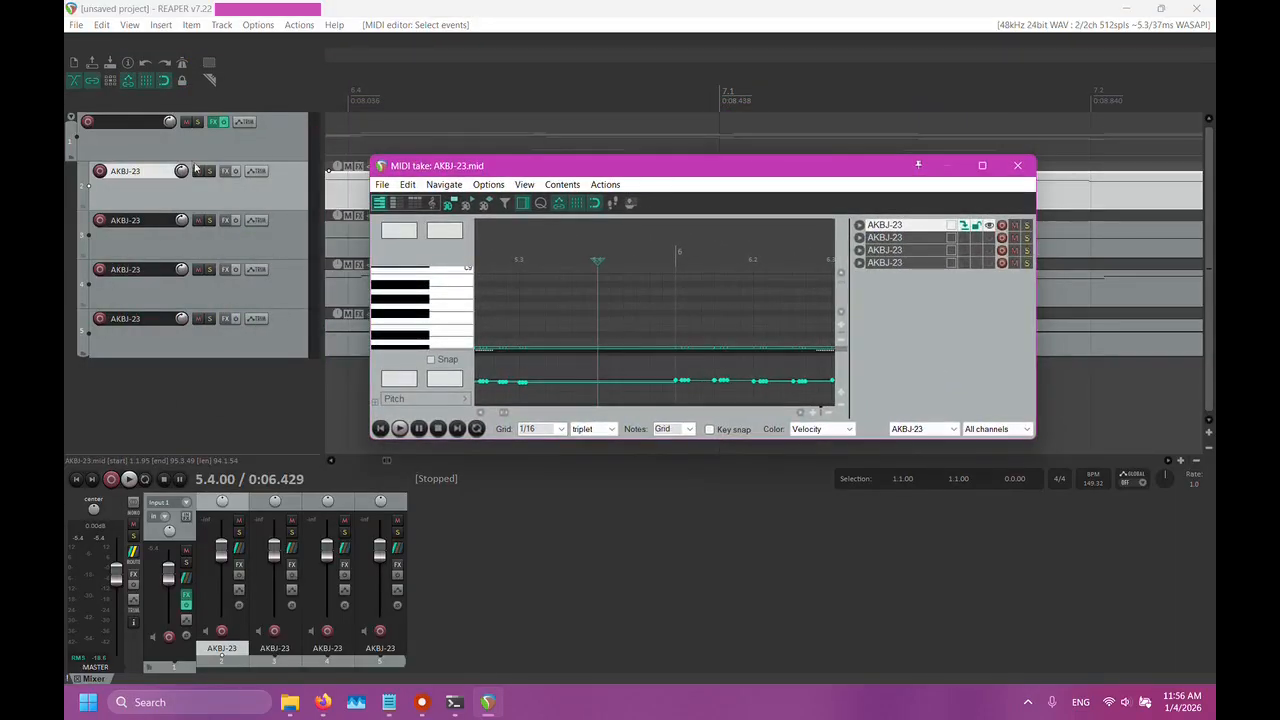
left_click(982, 164)
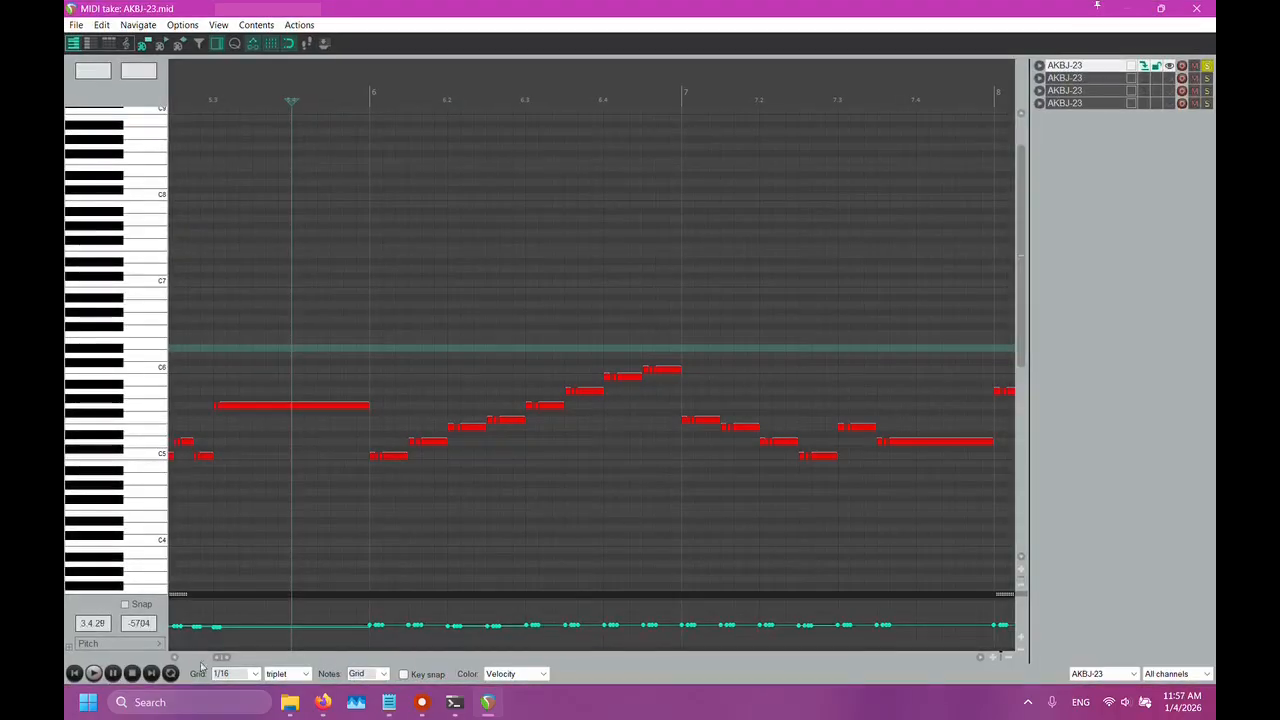
left_click(94, 673)
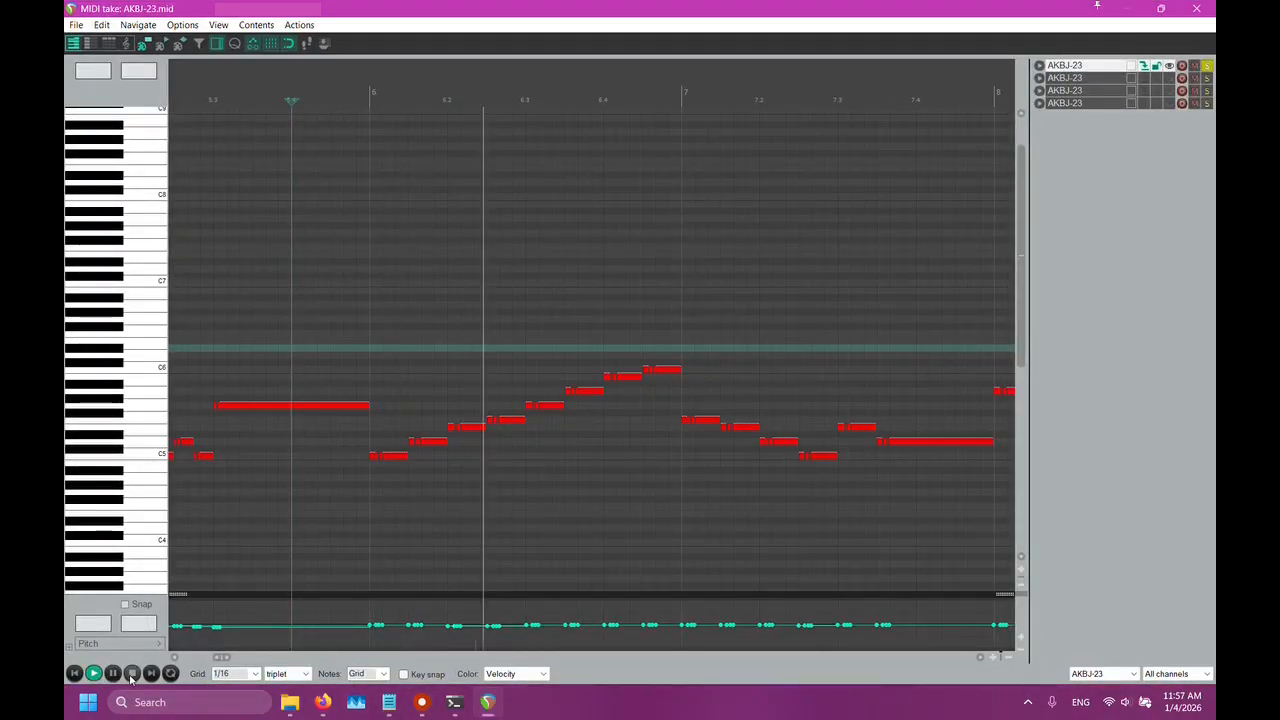
left_click(252, 98)
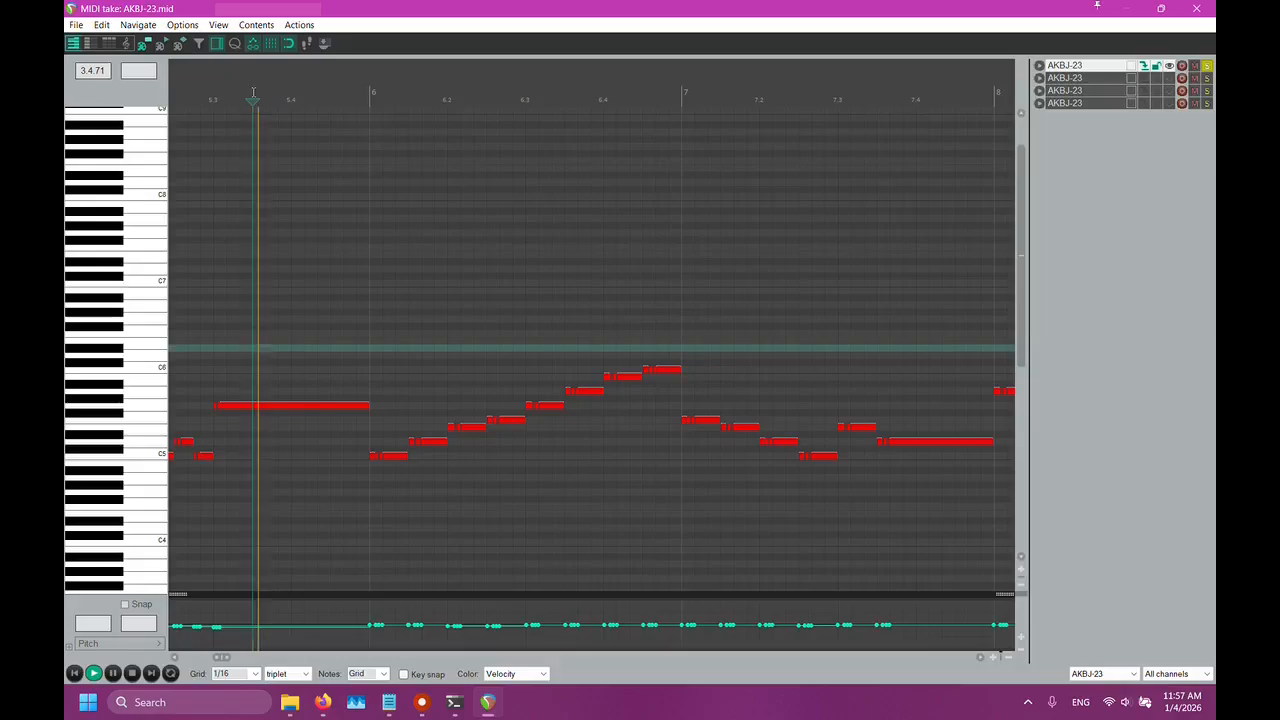
scroll(535, 341, "up", 2)
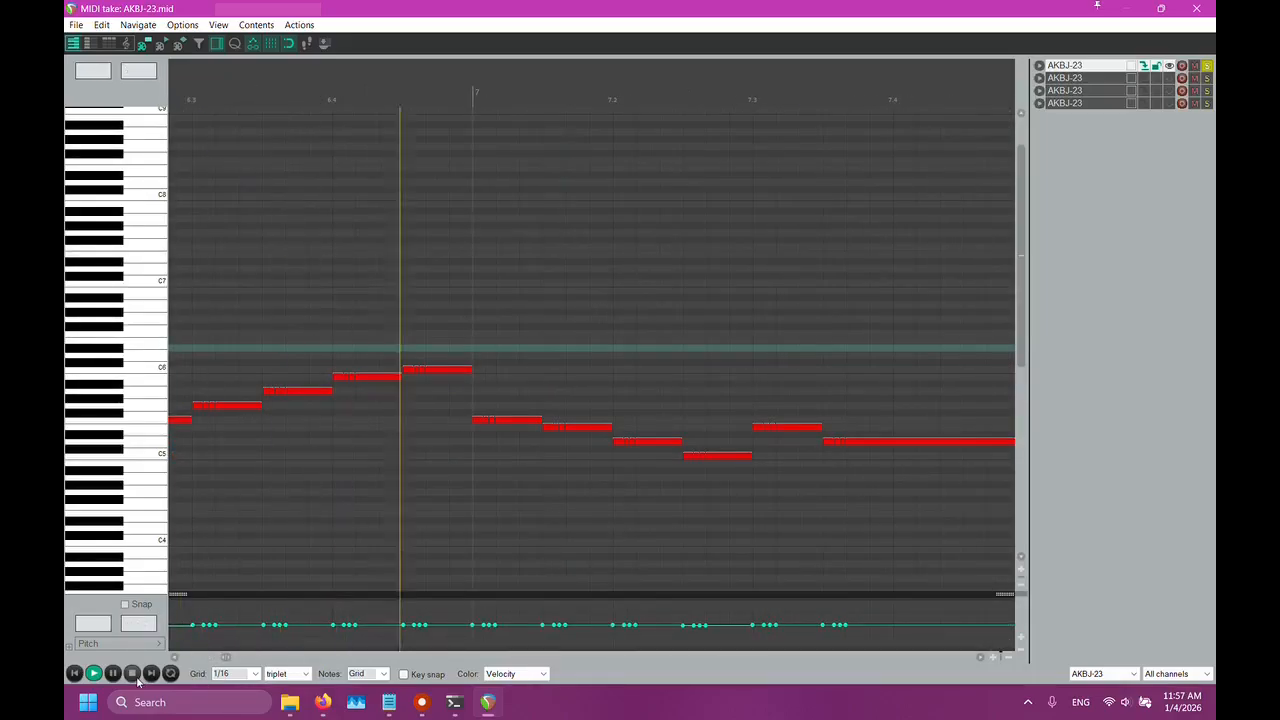
left_click(135, 673)
With snapping and CC selection following notes turned off, shorten the long G5 note to end just before measure 6
scroll(392, 483, "down", 3)
scroll(531, 351, "up", 6)
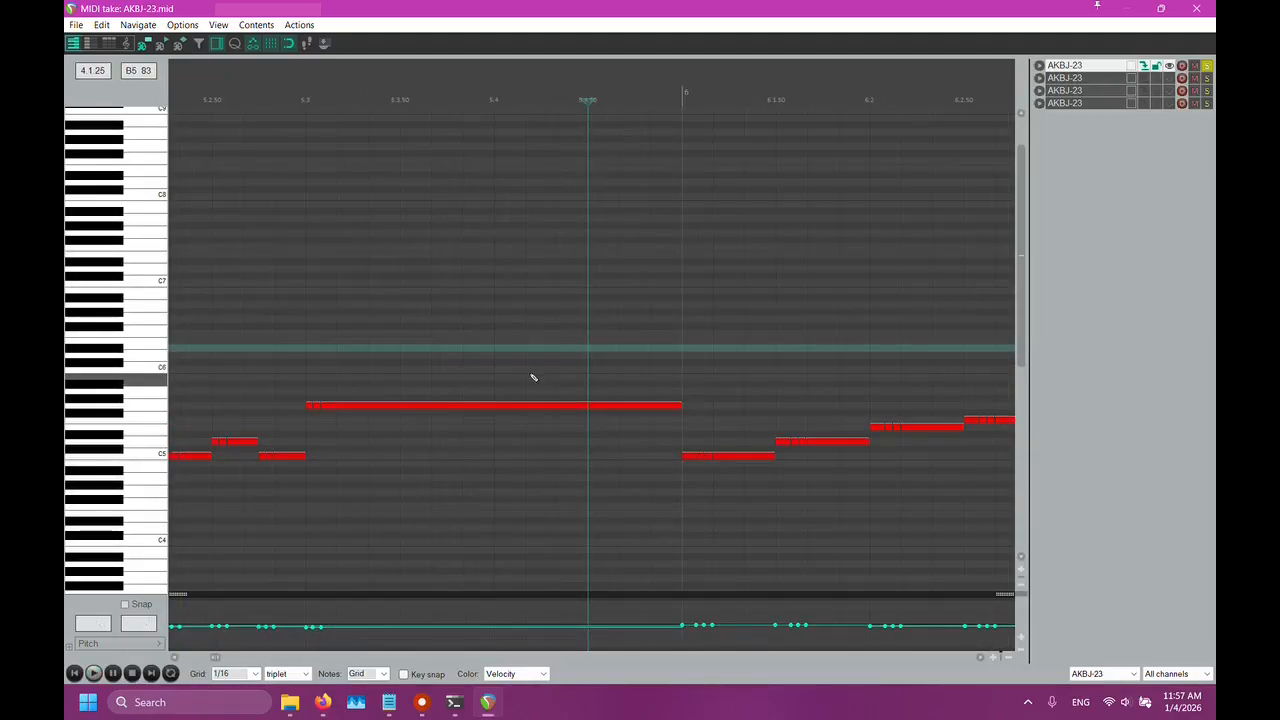
left_click(897, 98)
scroll(574, 380, "up", 6)
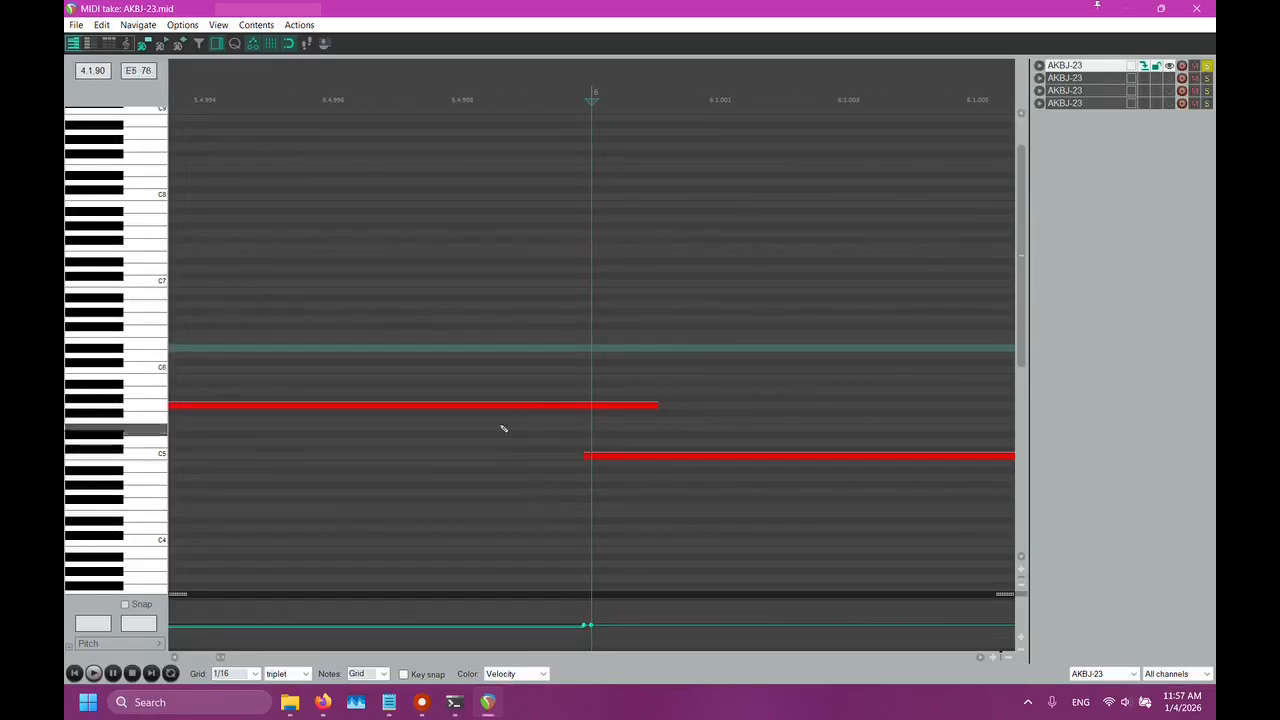
left_click(638, 408)
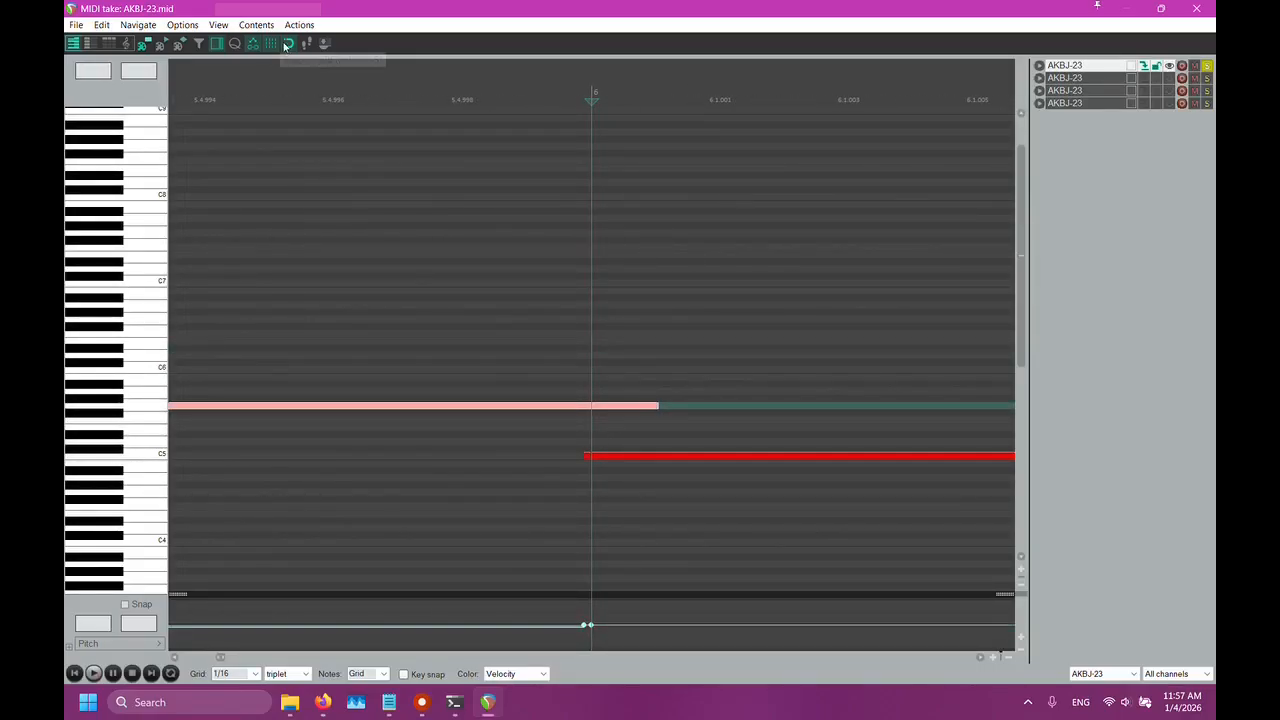
left_click(284, 46)
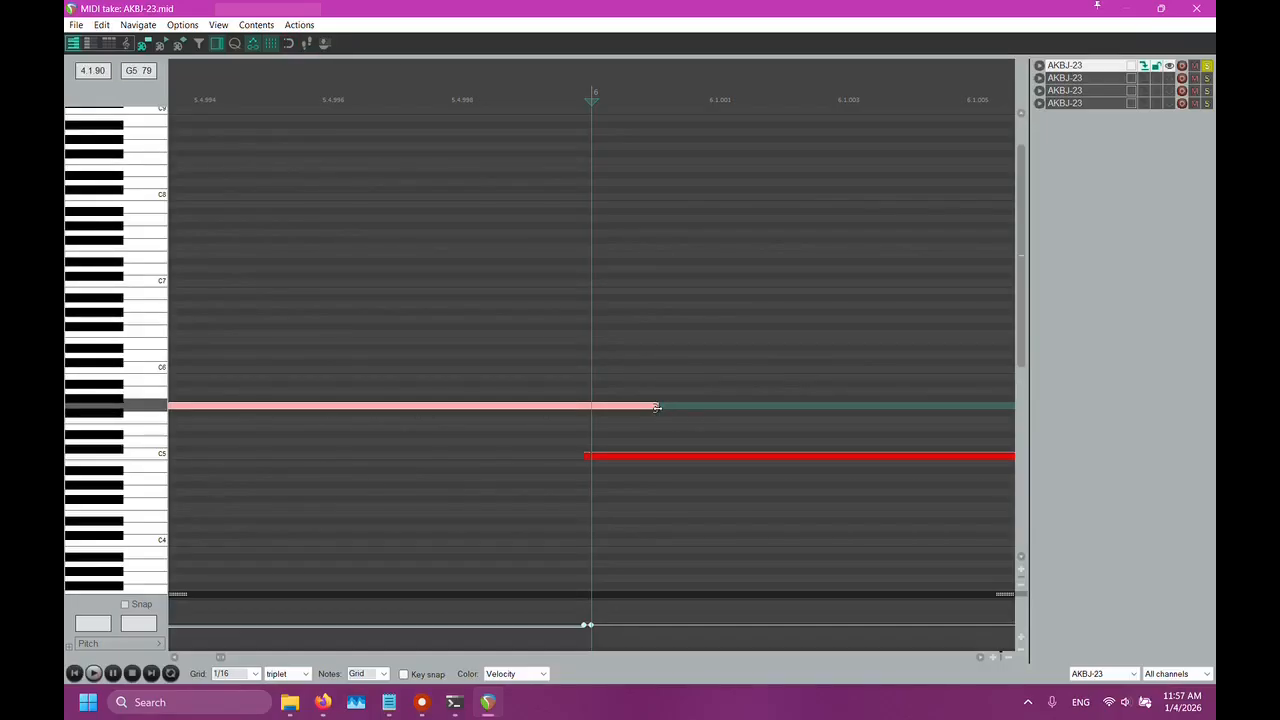
left_click(256, 47)
left_click_drag(620, 403, 549, 409)
left_click(602, 429)
scroll(620, 451, "up", 1)
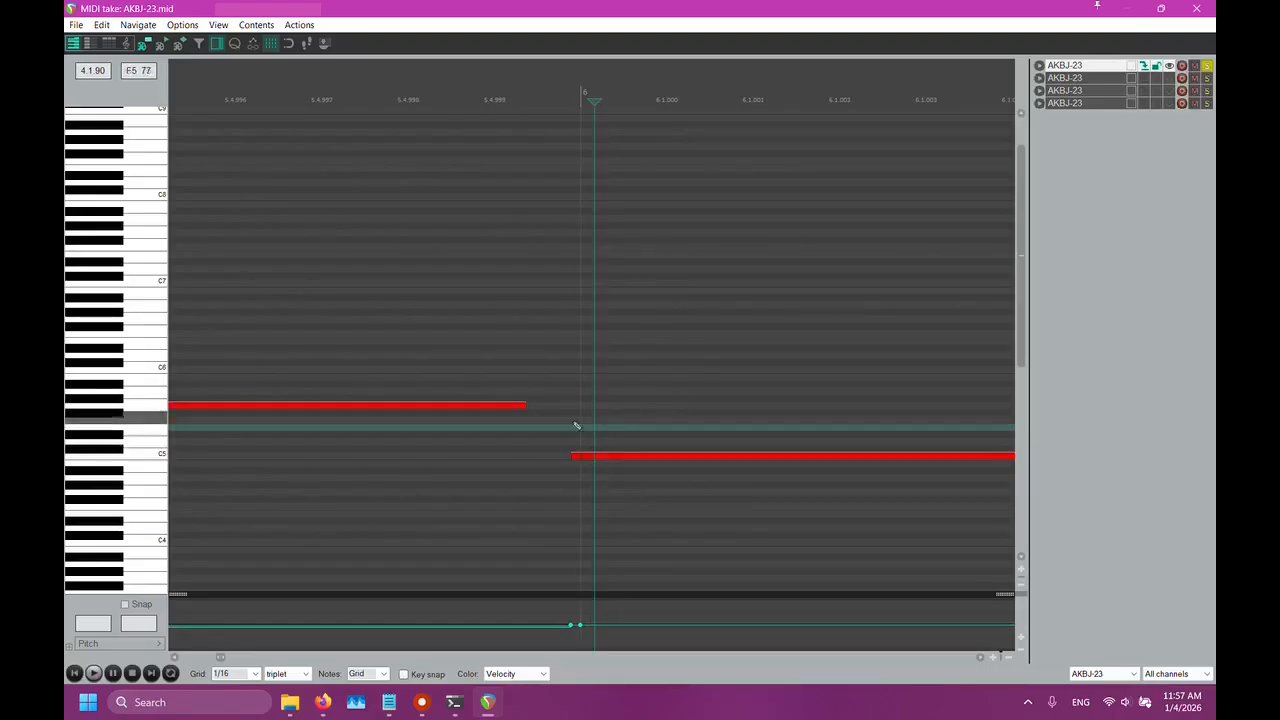
left_click(583, 219)
Play back the shortened G5 note from just before 5.3
scroll(538, 344, "down", 12)
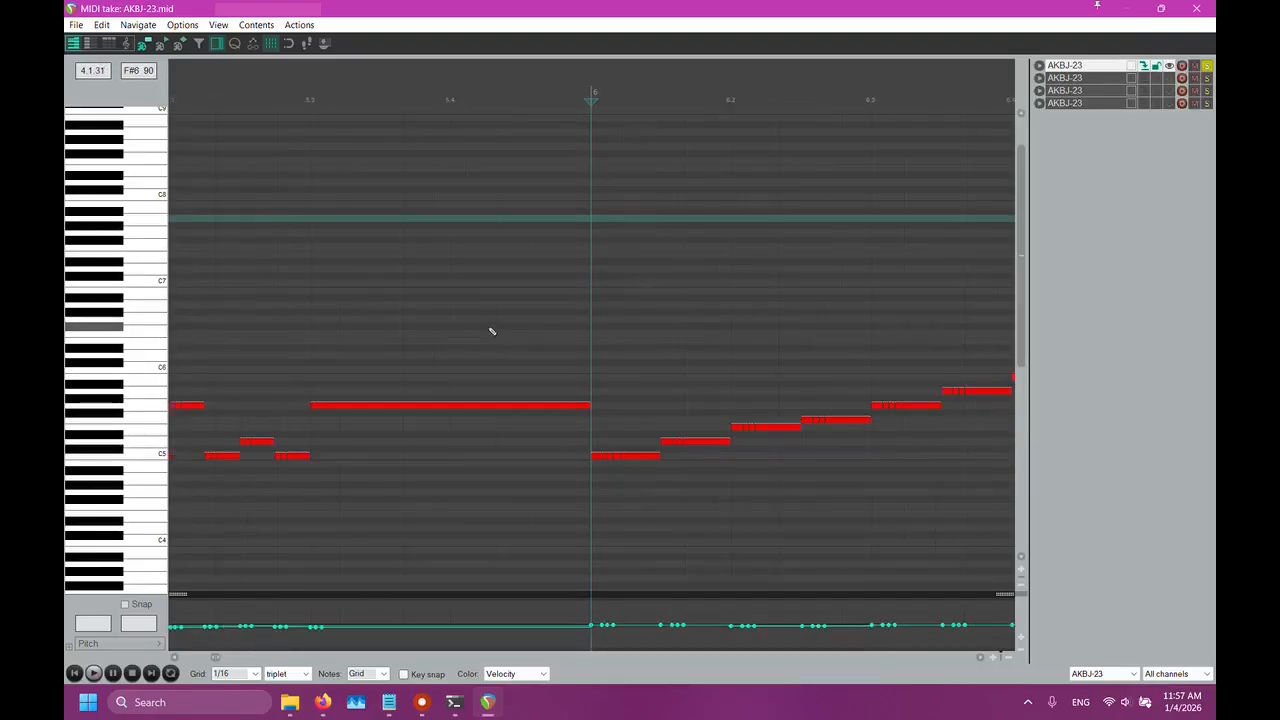
left_click(287, 92)
left_click(94, 673)
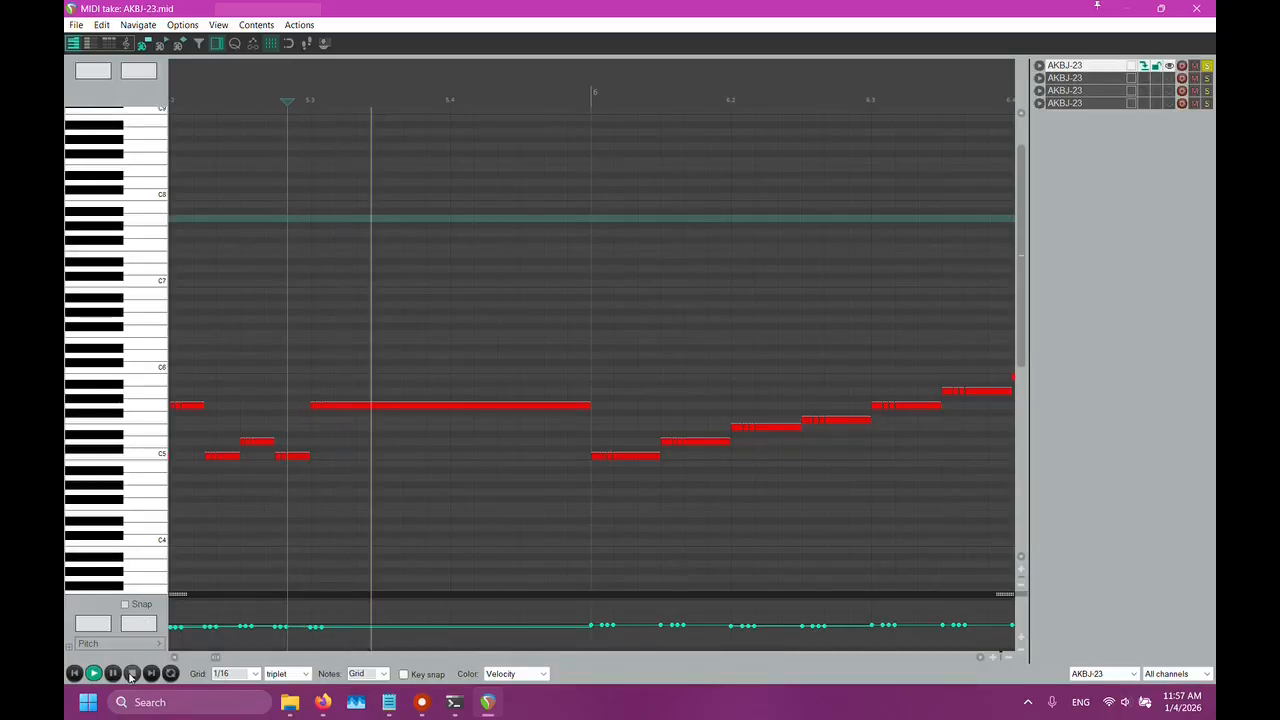
left_click(132, 676)
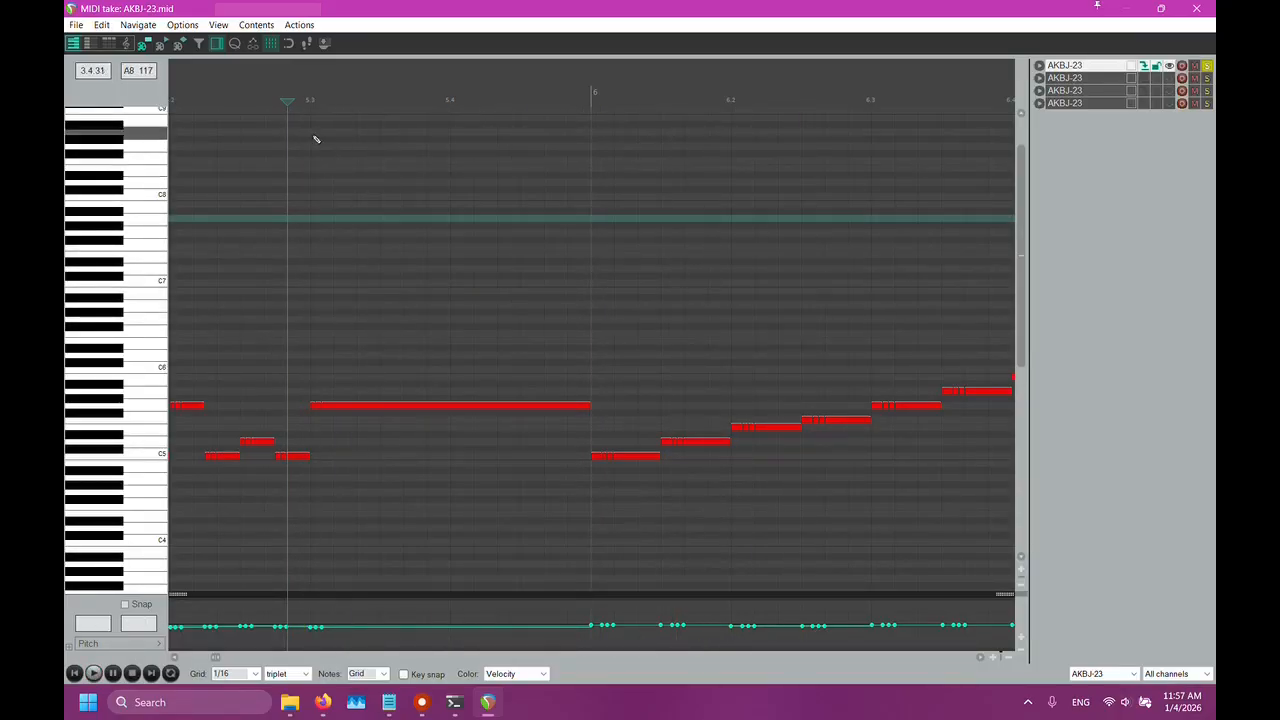
Switch the controller lane from Pitch to 07 Volume MSB around the start of measure 6
left_click(588, 97)
scroll(590, 100, "up", 5)
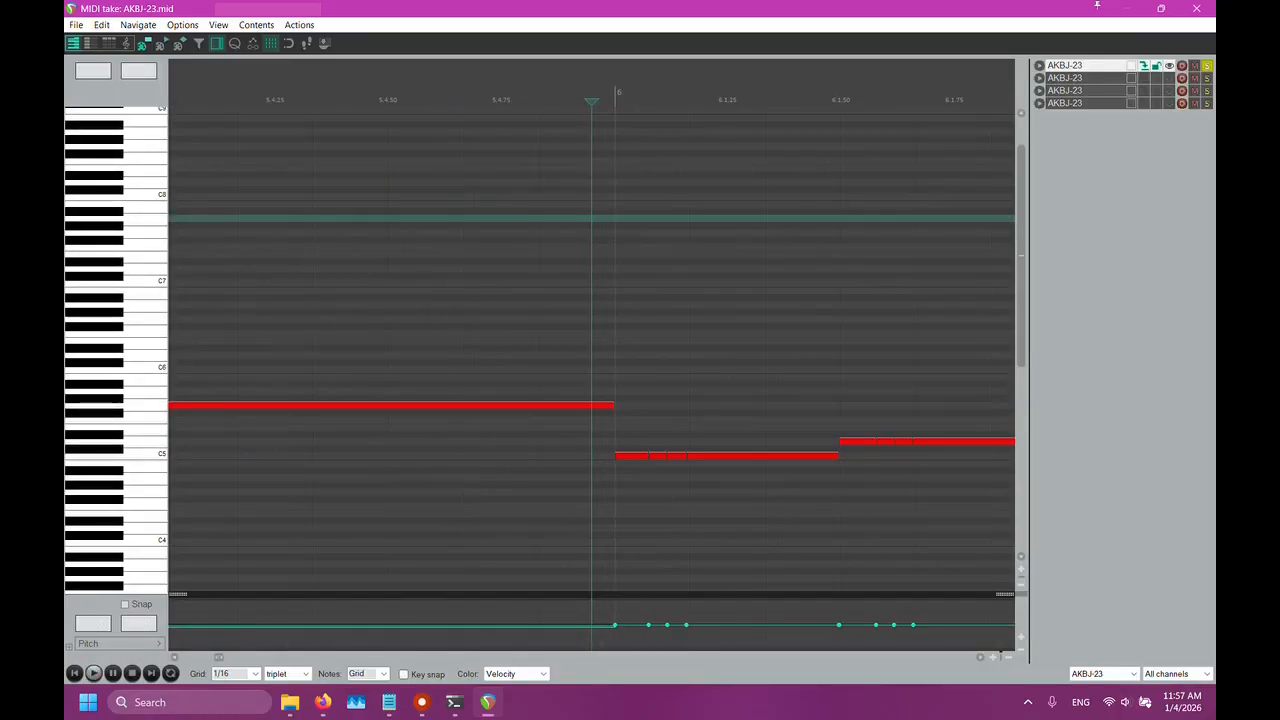
left_click(113, 650)
mouse_move(150, 63)
left_click(286, 114)
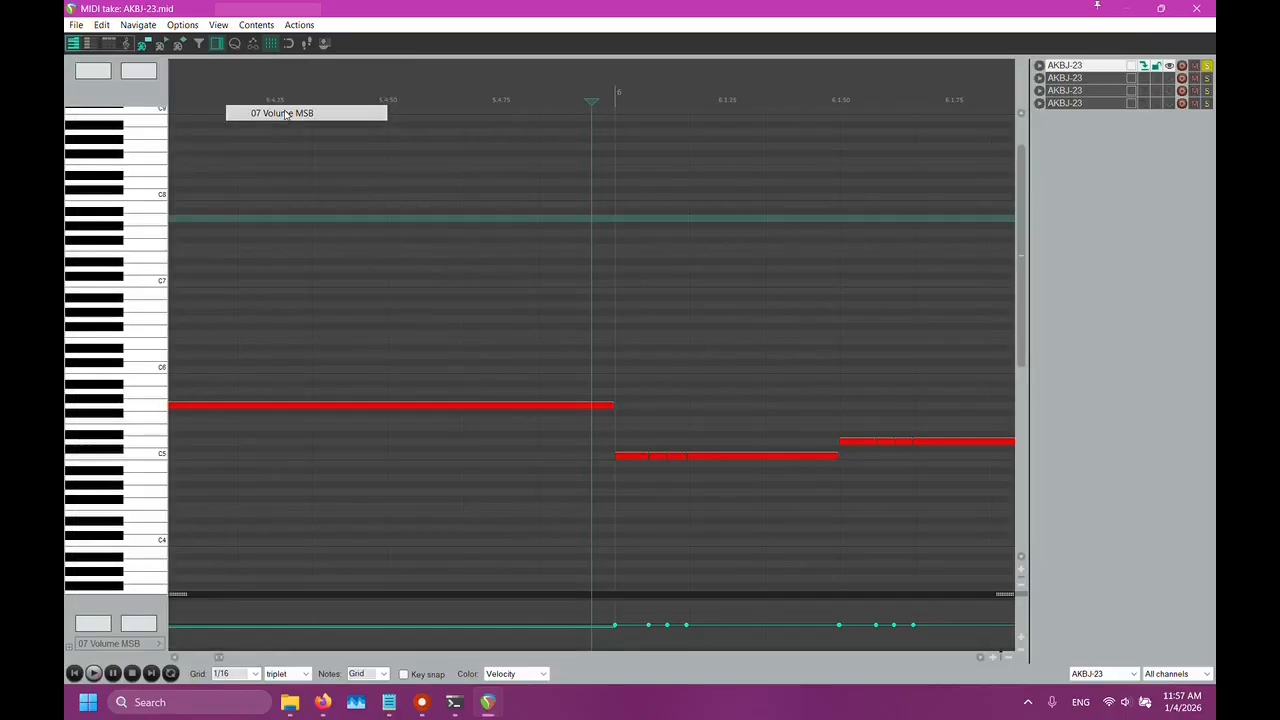
Shift the four volume points at the start of measure 6 slightly earlier, to just before the C5 note begins
scroll(780, 443, "down", 3)
scroll(745, 465, "up", 6)
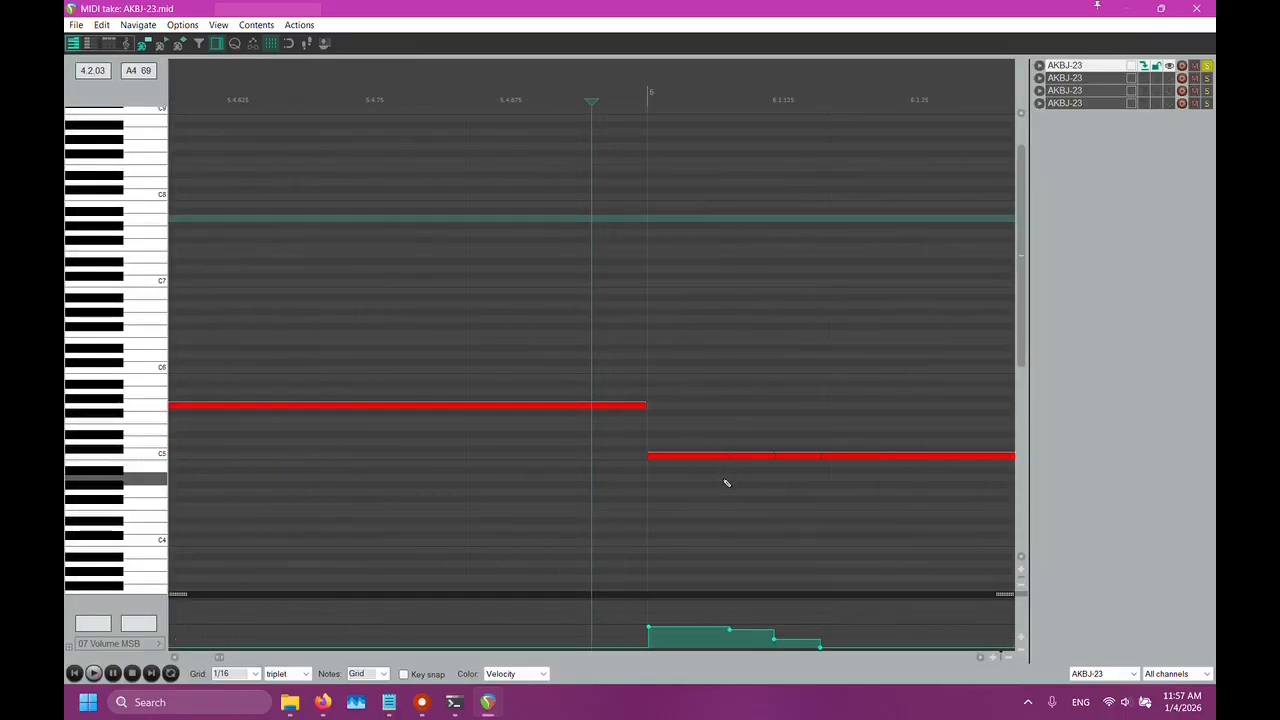
scroll(760, 460, "up", 3)
scroll(837, 434, "up", 4)
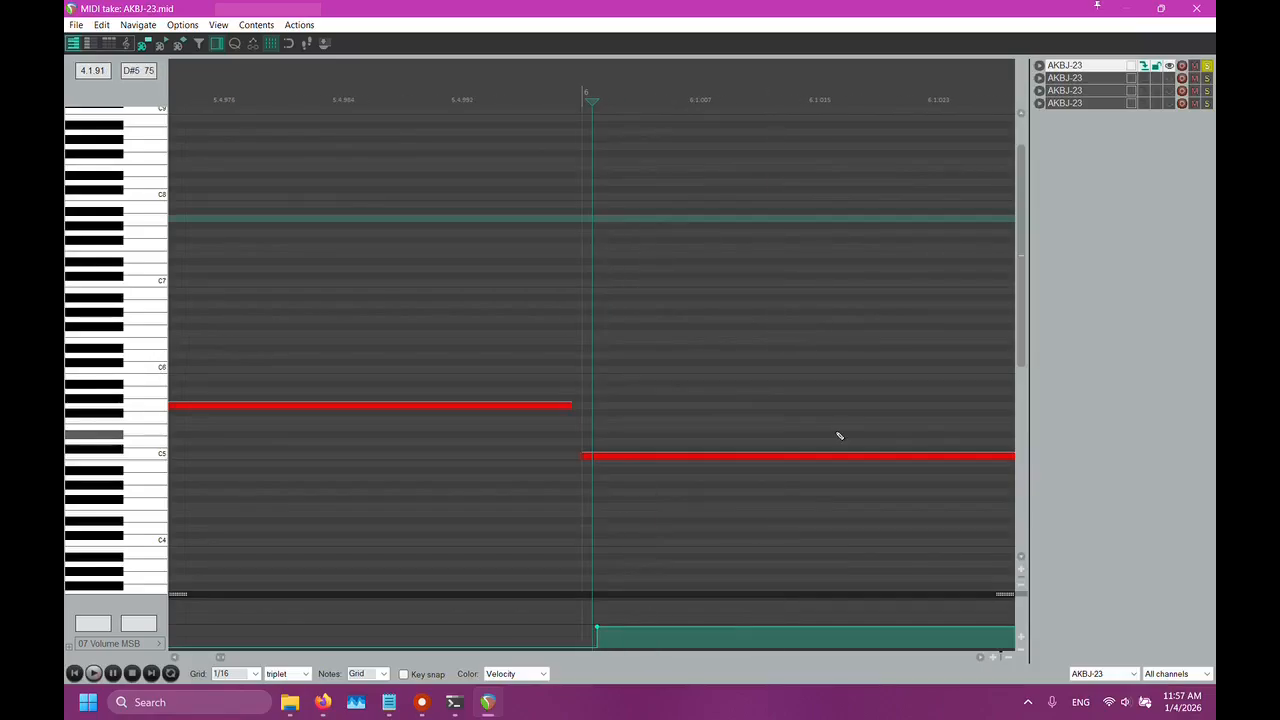
scroll(680, 545, "down", 4)
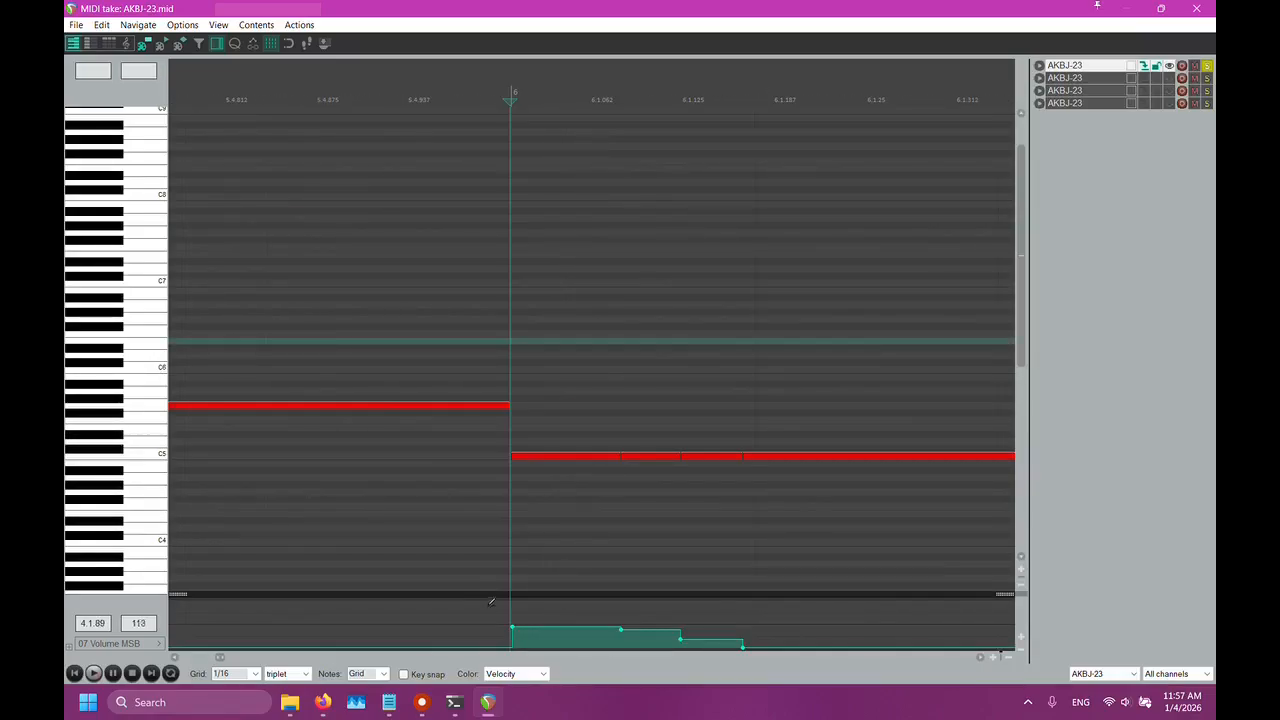
scroll(620, 570, "up", 5)
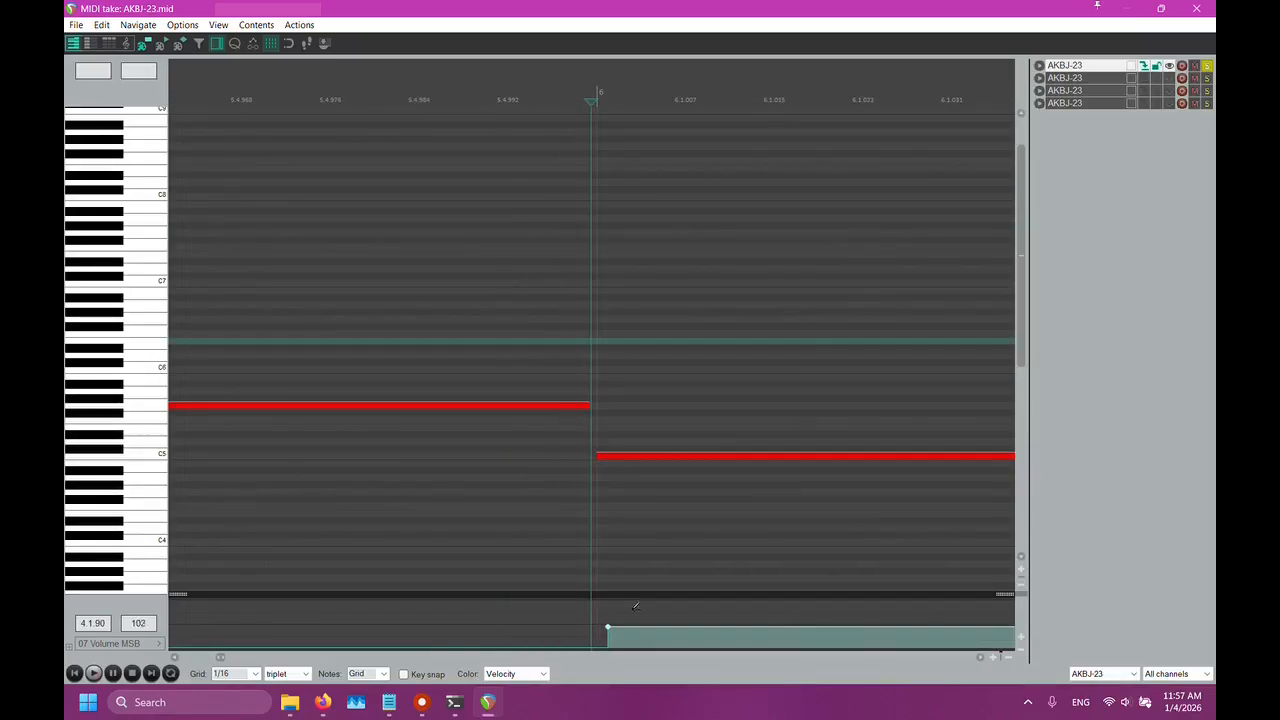
scroll(645, 465, "up", 3)
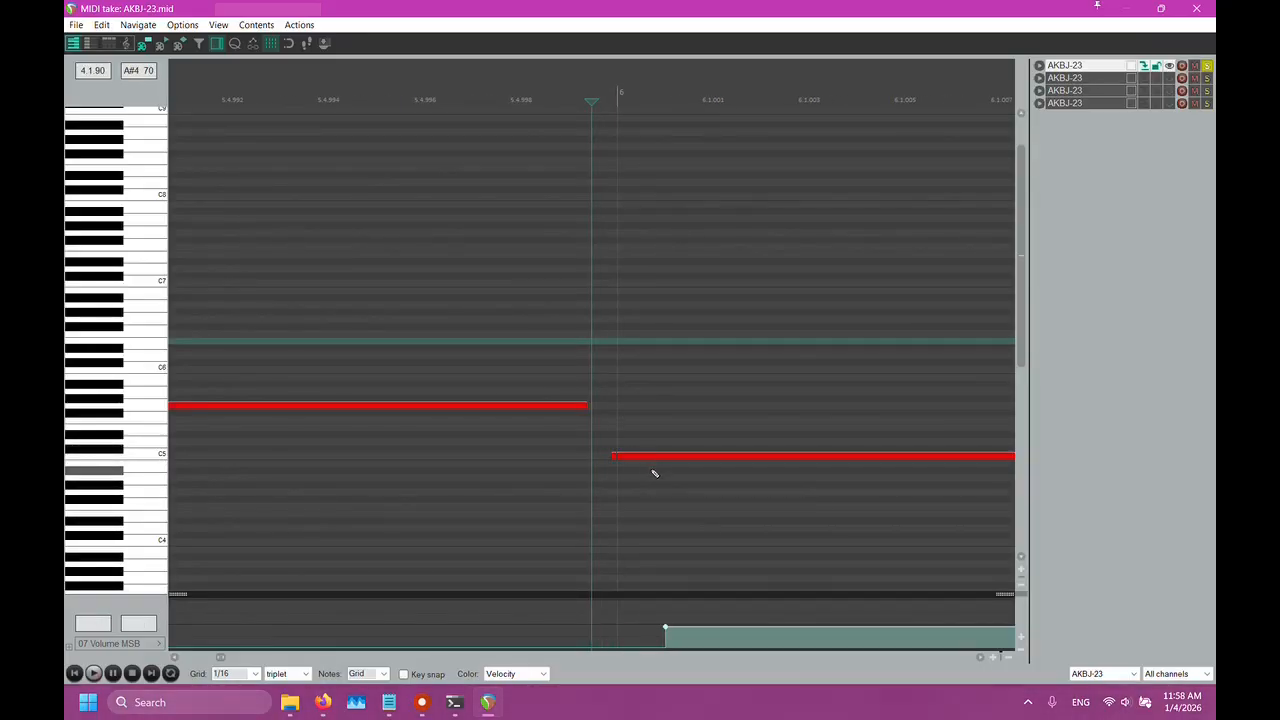
key("Delete")
key("Right")
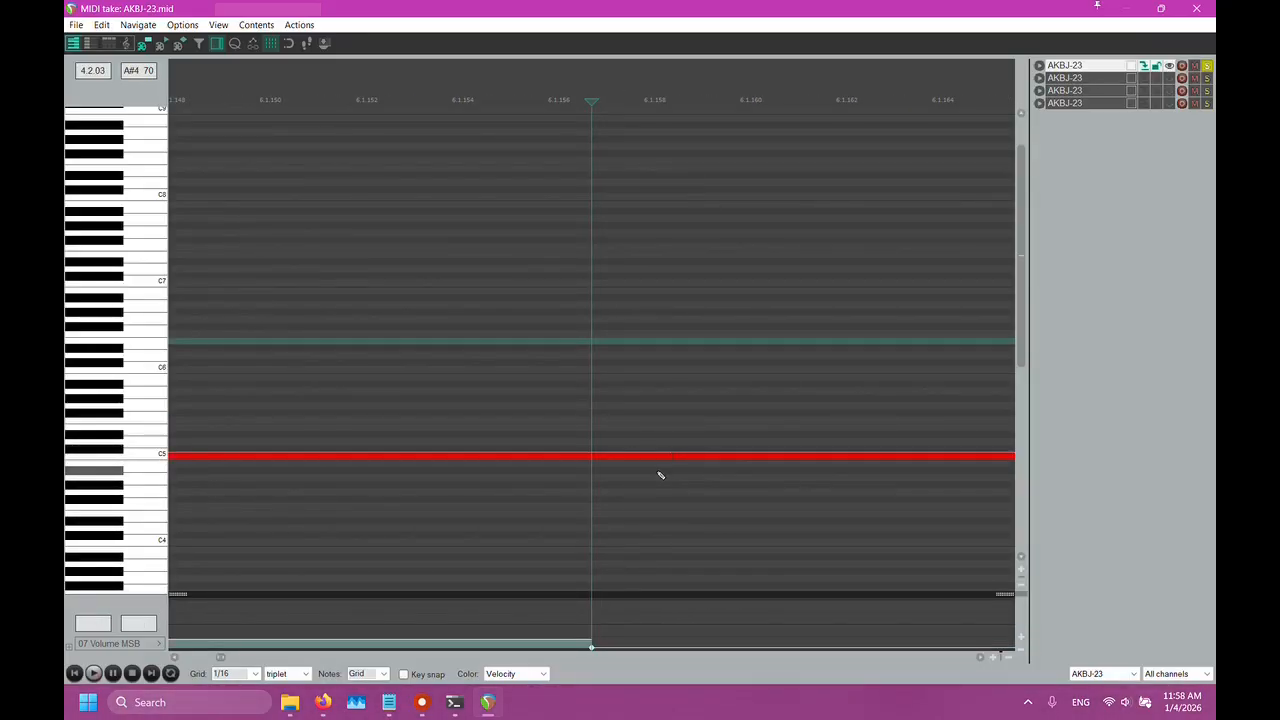
Examine how the volume points line up with the note starts at measure 6 and at 6.1.50
scroll(656, 478, "down", 11)
scroll(653, 480, "up", 1)
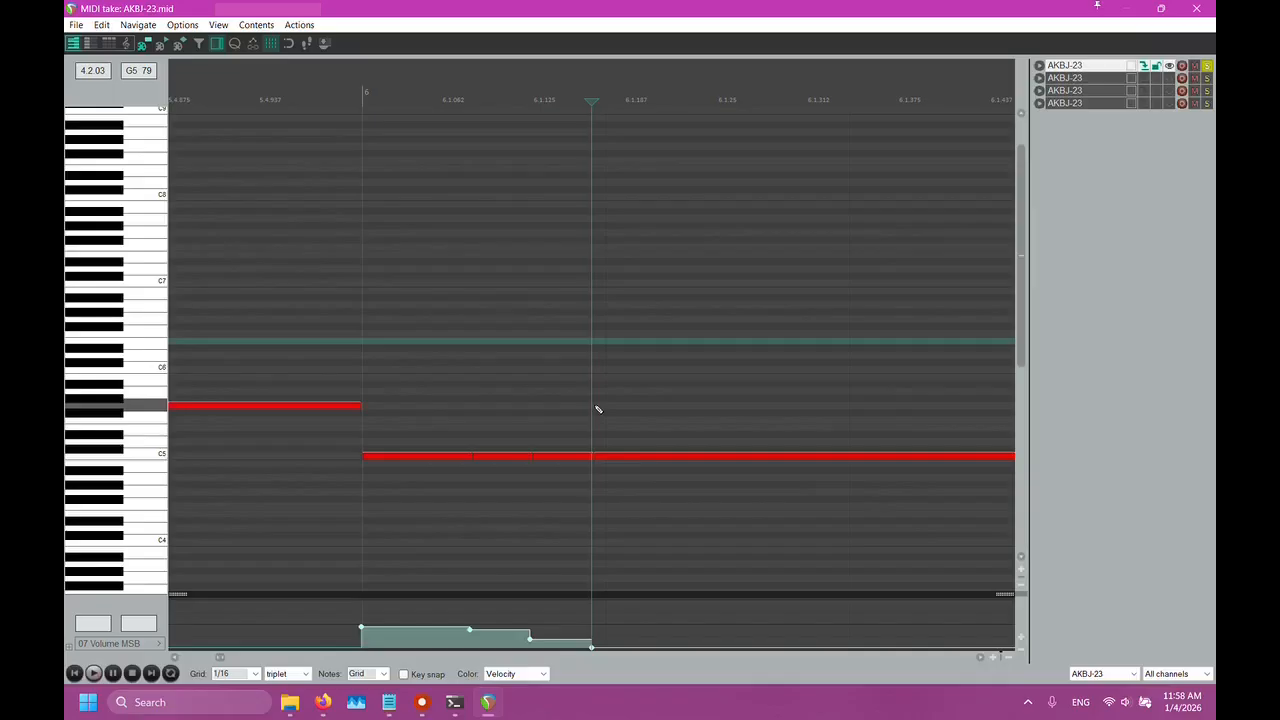
scroll(598, 409, "down", 1)
scroll(598, 412, "up", 8)
scroll(591, 532, "down", 4)
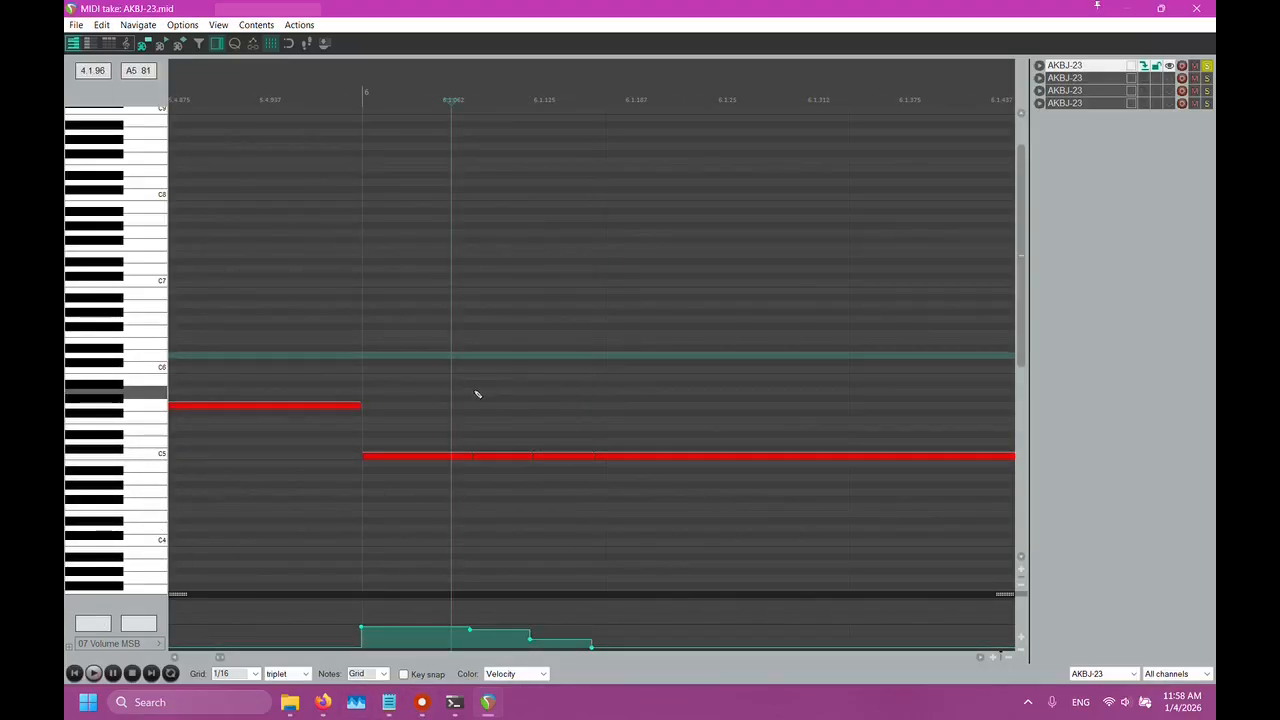
scroll(491, 391, "down", 3)
scroll(599, 430, "down", 2)
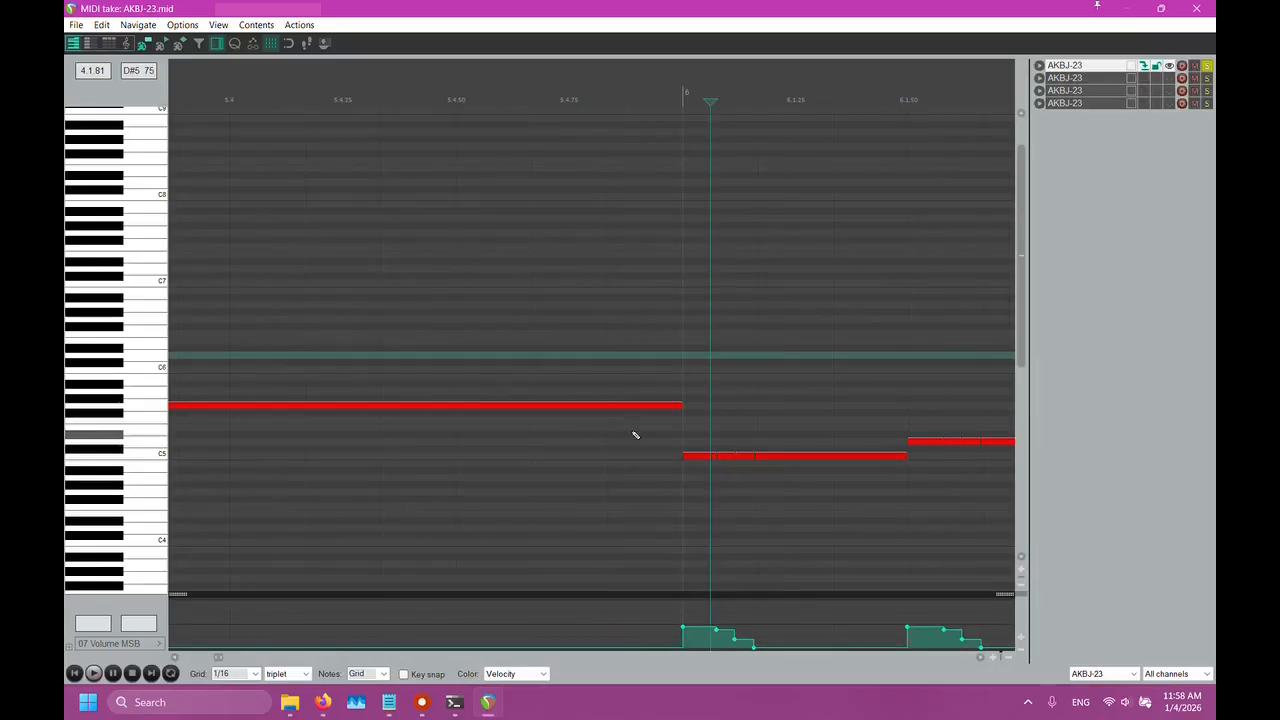
scroll(640, 433, "right", 2)
left_click(656, 97)
scroll(729, 385, "up", 4)
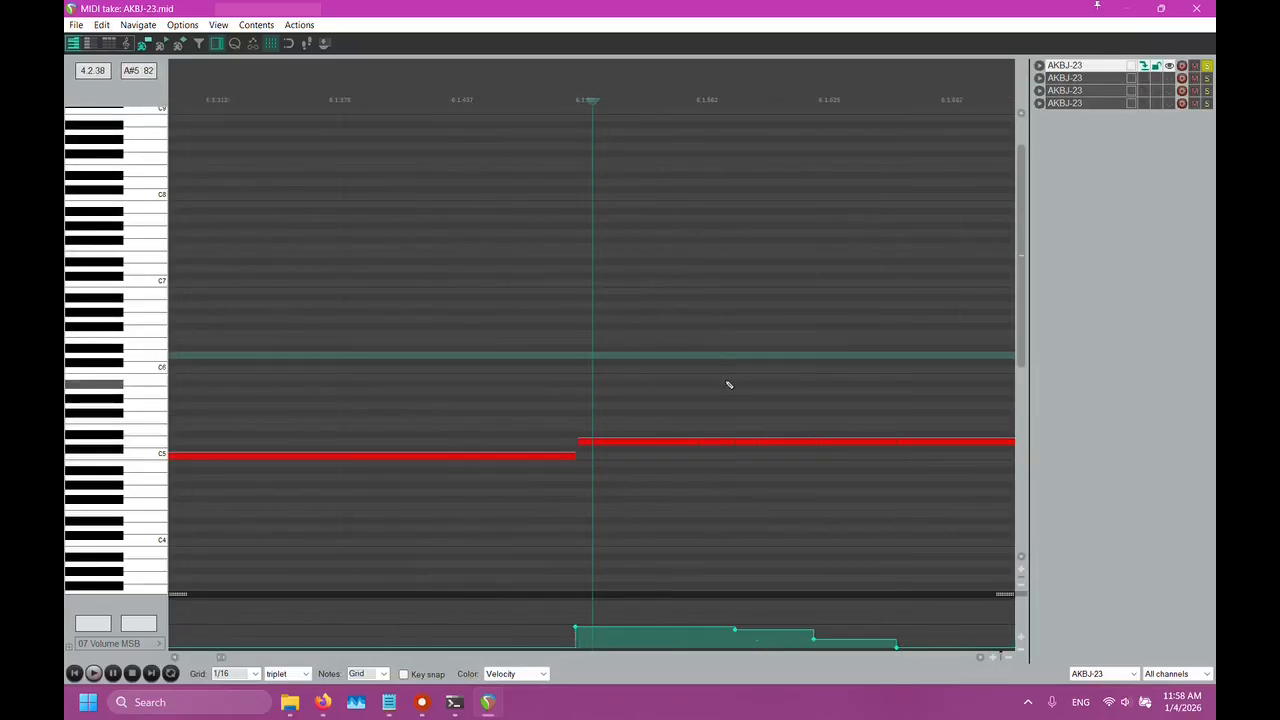
Examine how the volume points line up with the note starts across measure 6
scroll(729, 385, "up", 2)
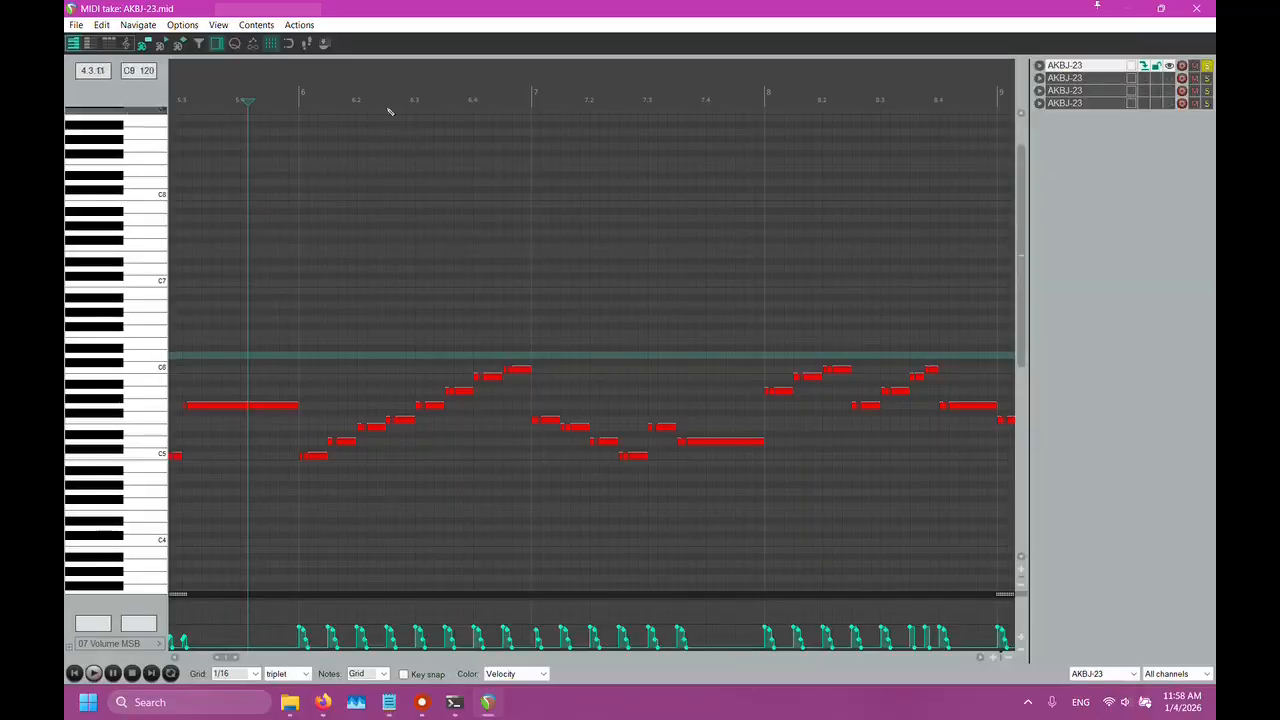
left_click(390, 111)
scroll(700, 346, "up", 6)
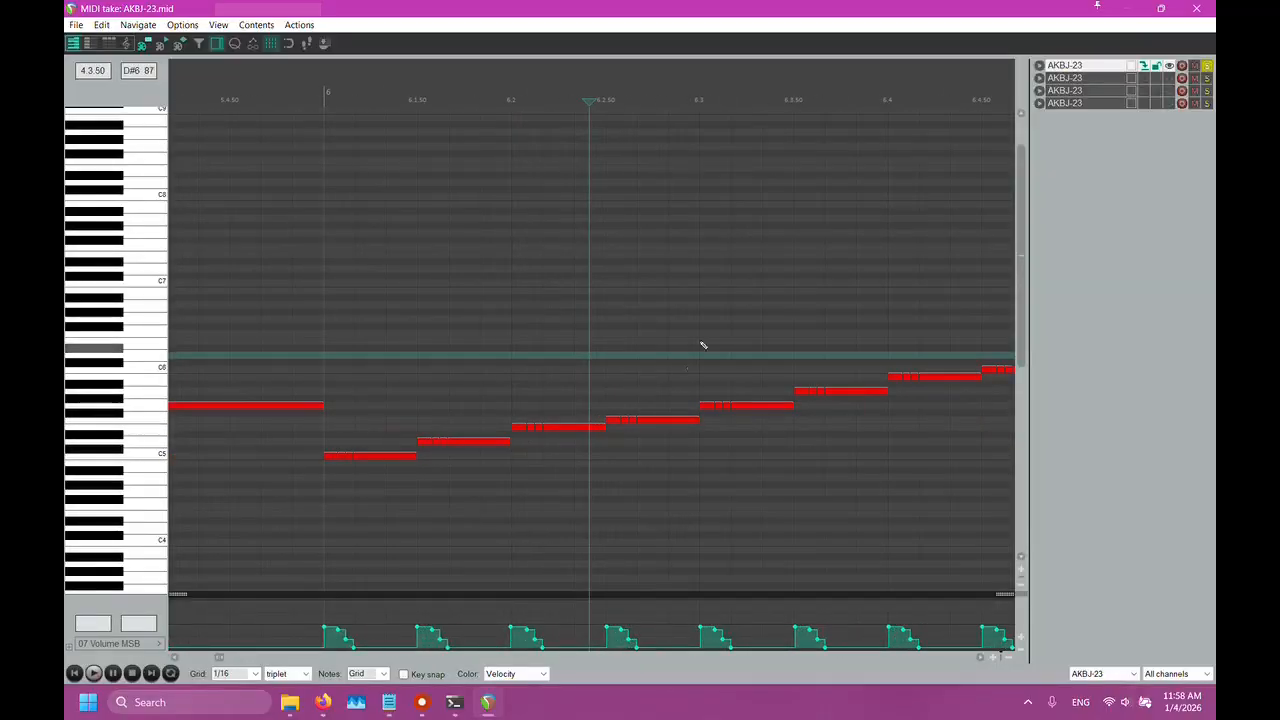
scroll(830, 532, "down", 3)
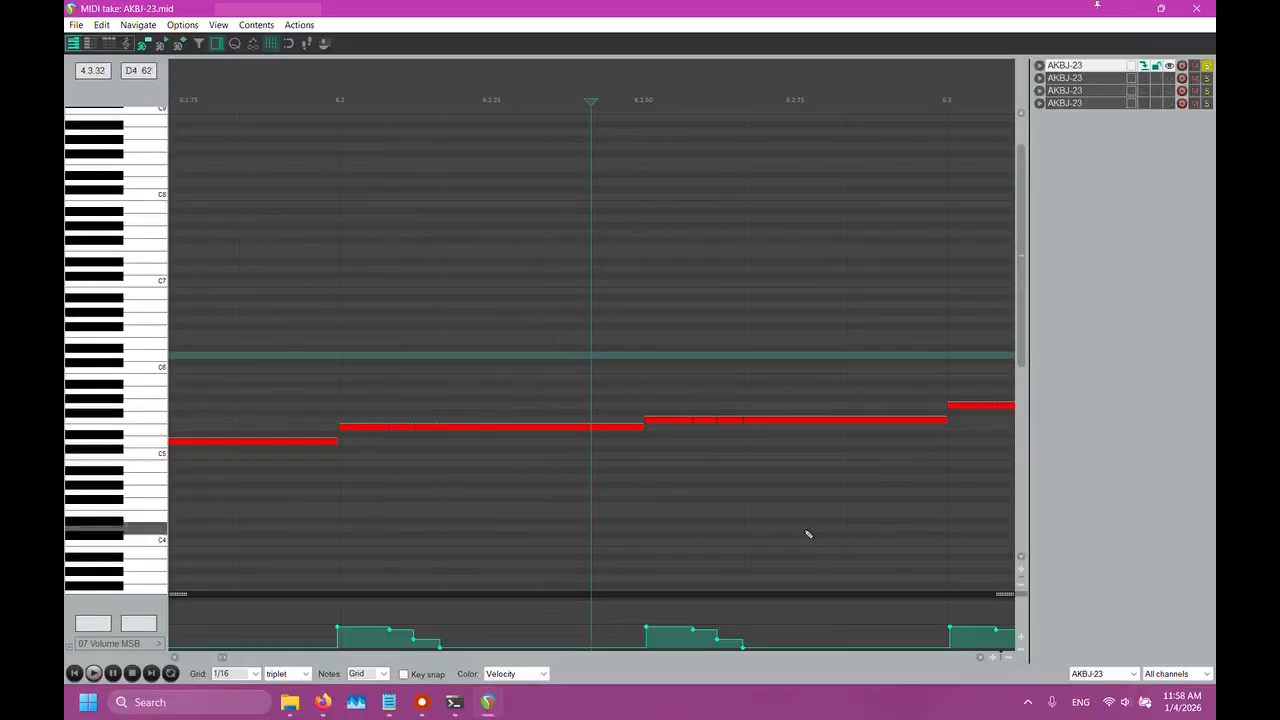
scroll(740, 443, "down", 5)
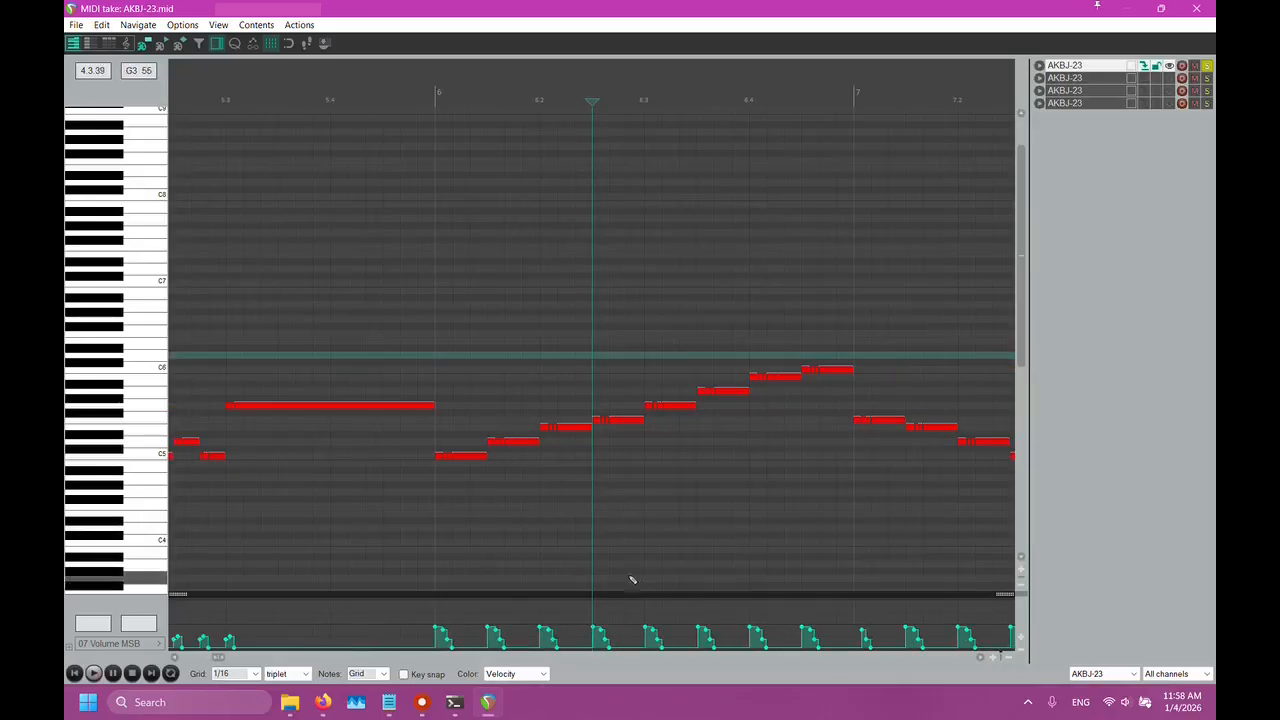
scroll(637, 594, "left", 1)
scroll(638, 584, "right", 2)
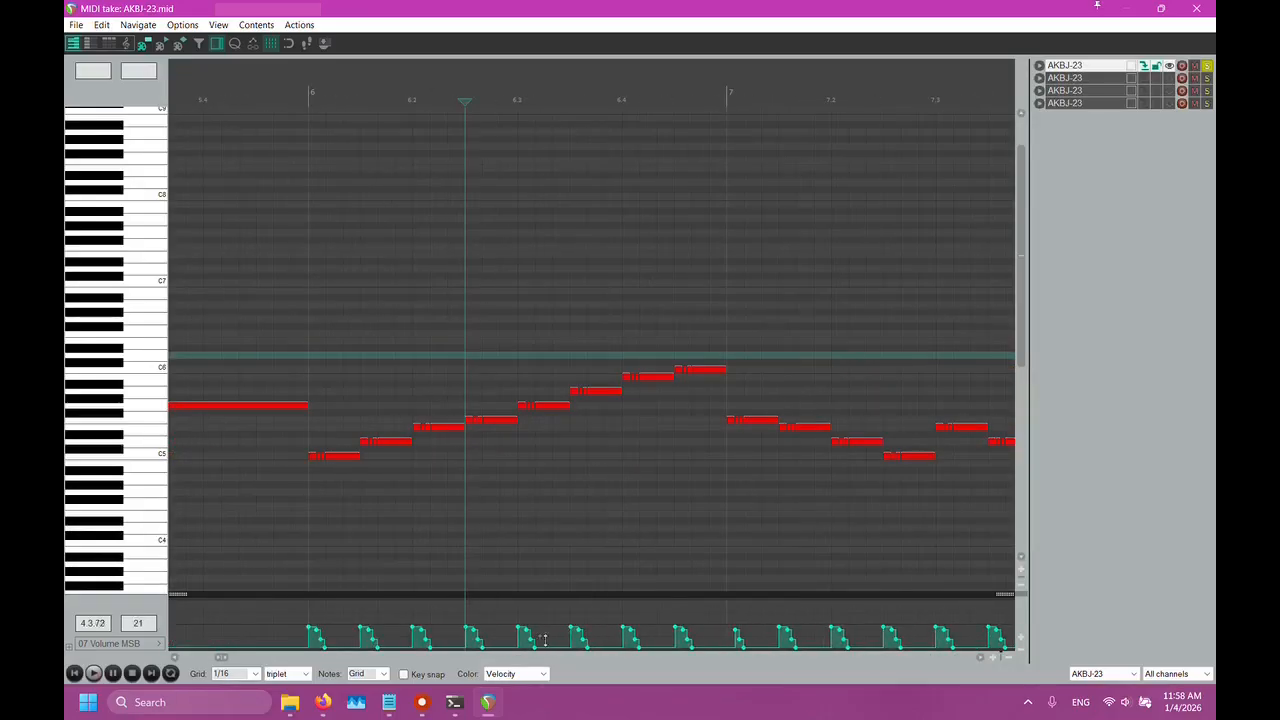
Shift the volume points of the five notes from 6.2.50 to the end of measure 6 slightly earlier, starting just before the 6.2.50 note
scroll(605, 585, "up", 8)
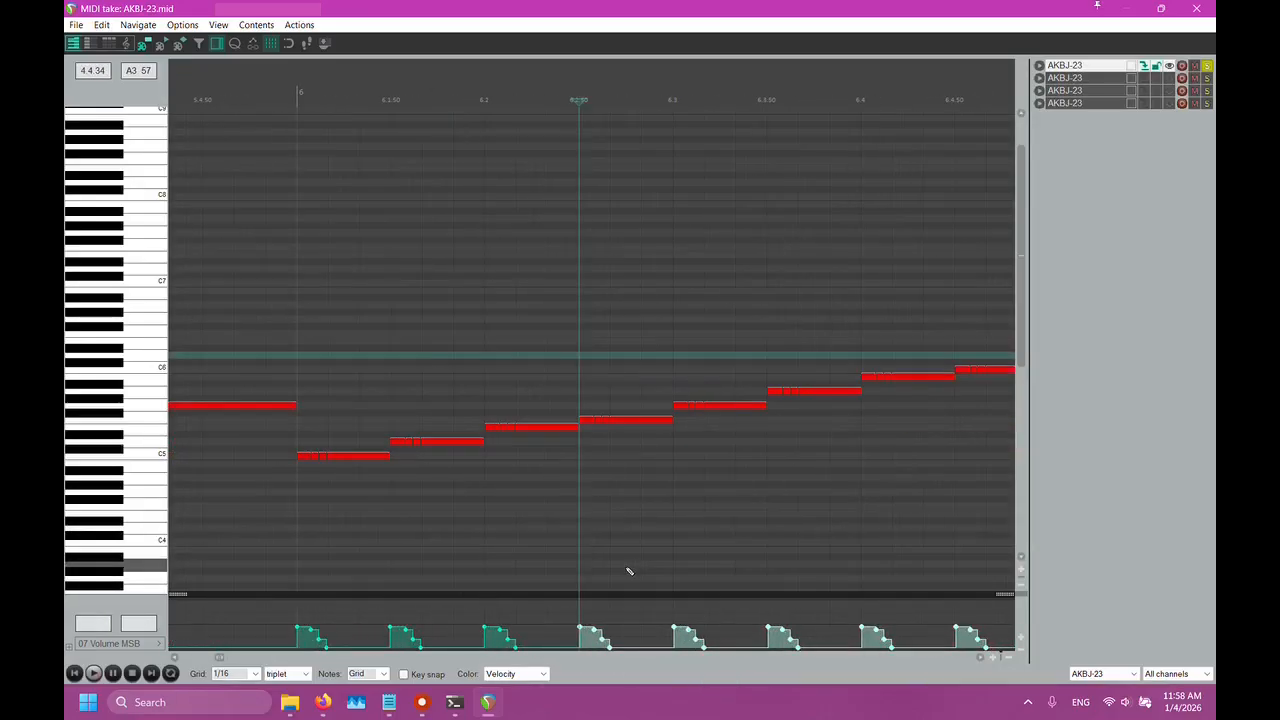
scroll(609, 591, "up", 4)
scroll(607, 582, "up", 2)
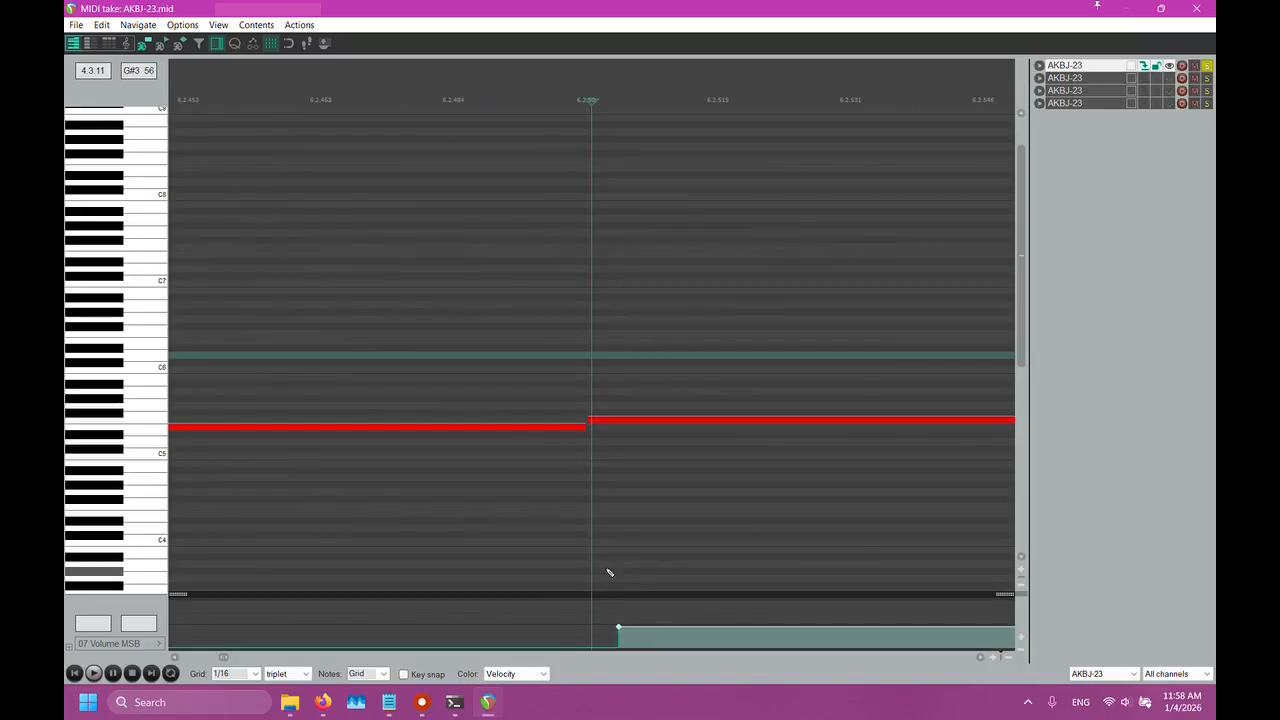
left_click(565, 97)
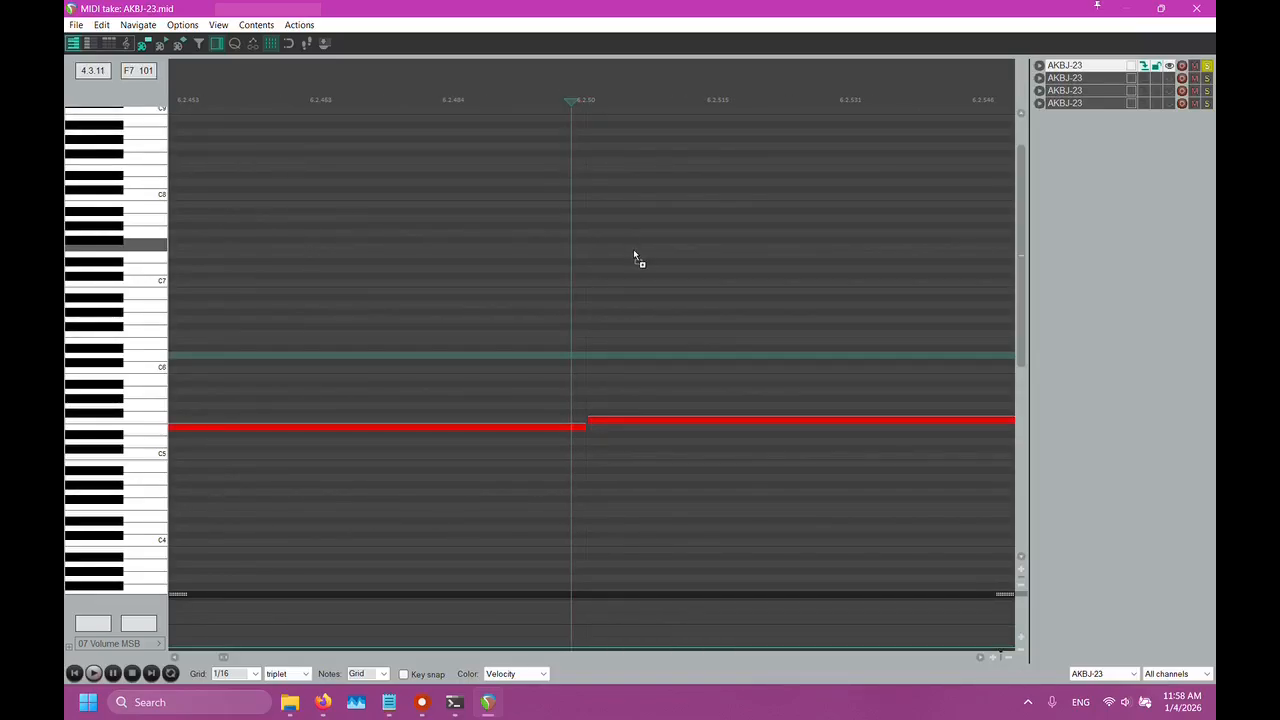
scroll(637, 260, "down", 12)
scroll(573, 440, "down", 5)
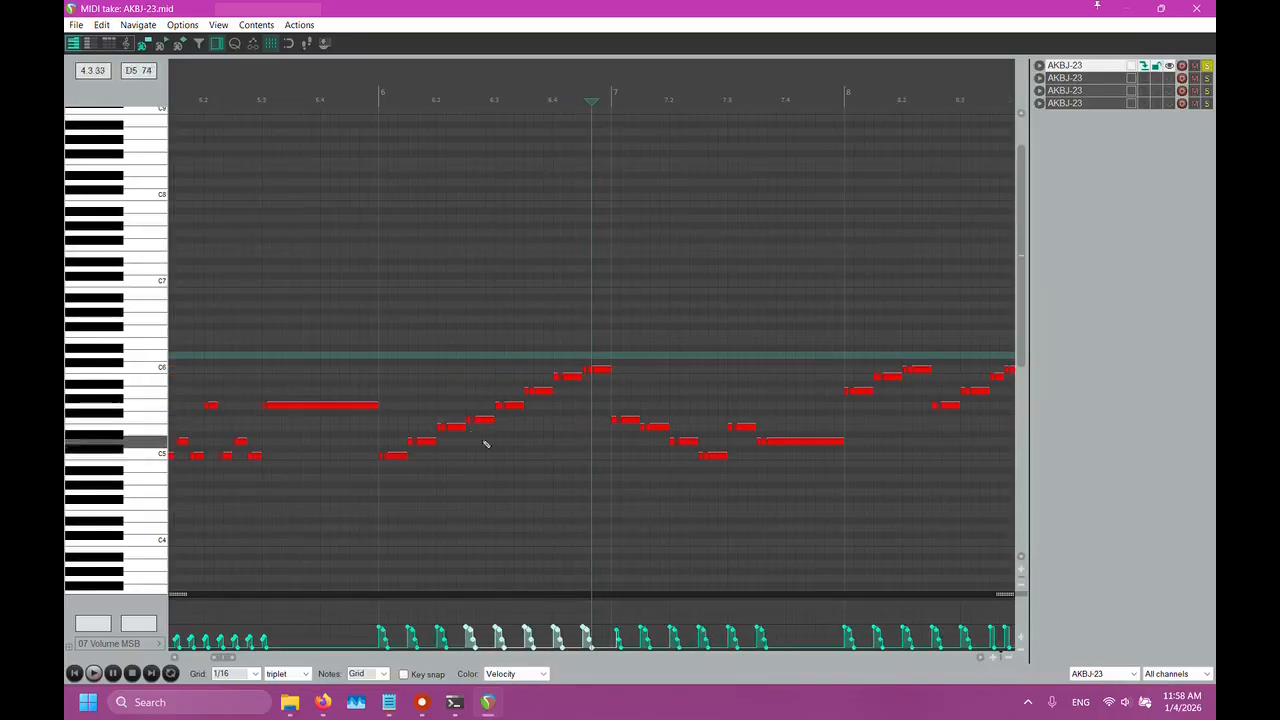
Play back the start of measure 6 from just before its first note
left_click(95, 674)
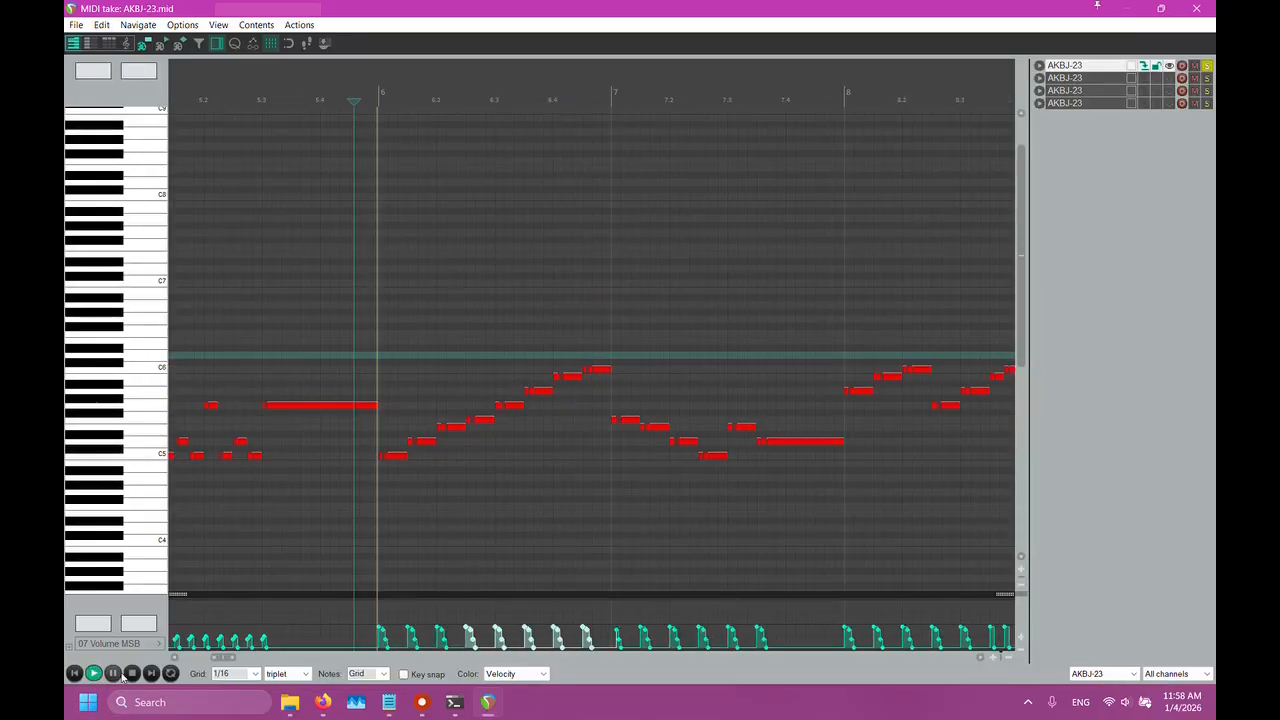
left_click(131, 674)
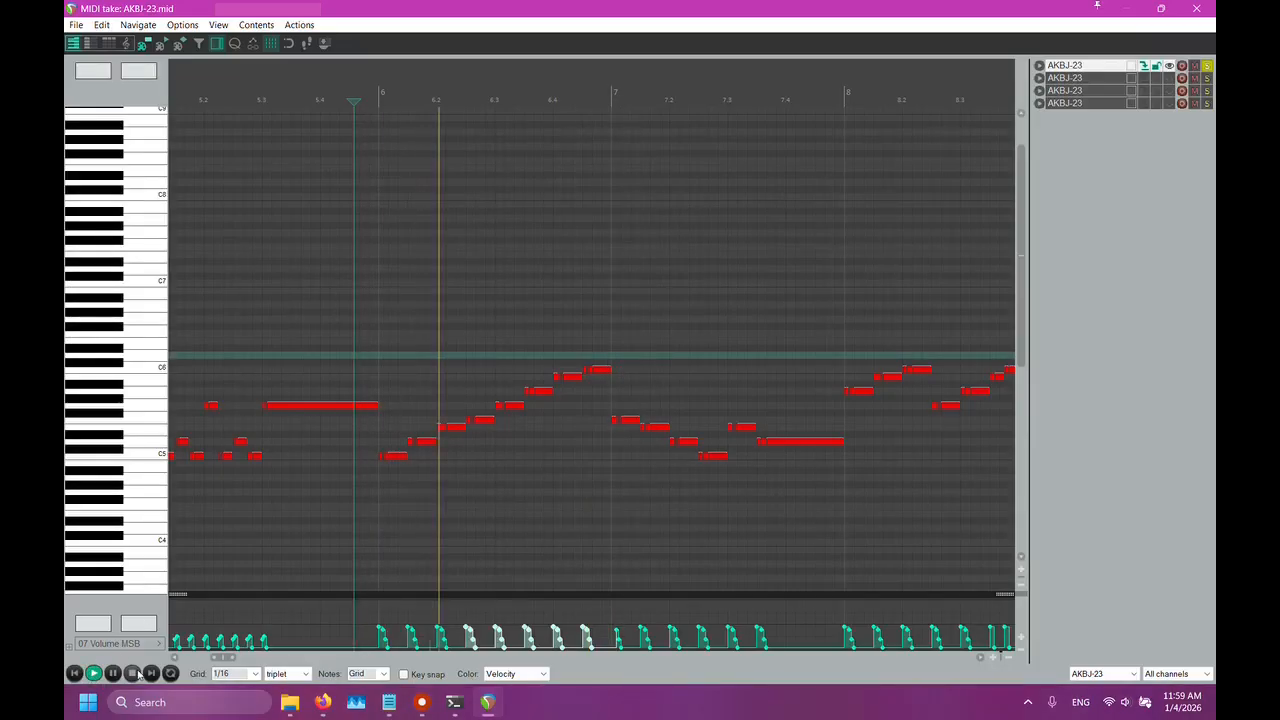
left_click(131, 674)
Examine how the shifted volume points line up with the start of the note at 6.2.50
scroll(517, 423, "up", 4)
scroll(809, 203, "down", 2)
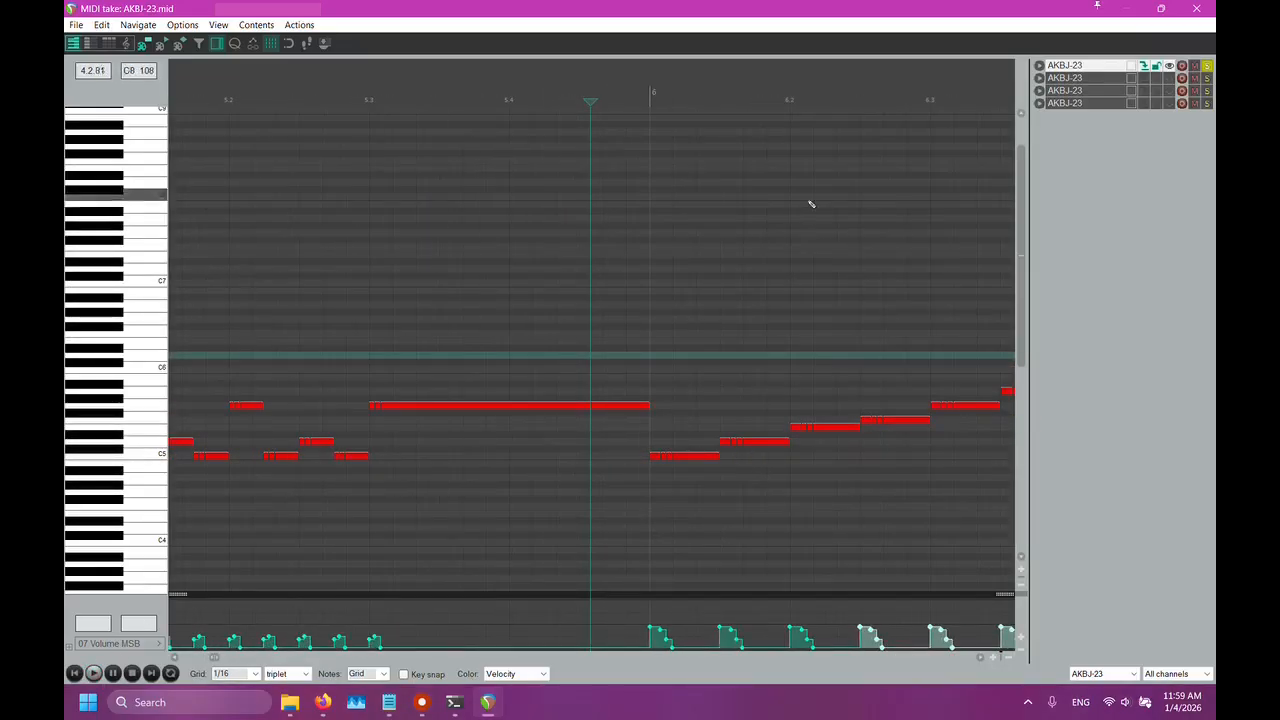
scroll(940, 365, "up", 6)
scroll(889, 378, "up", 2)
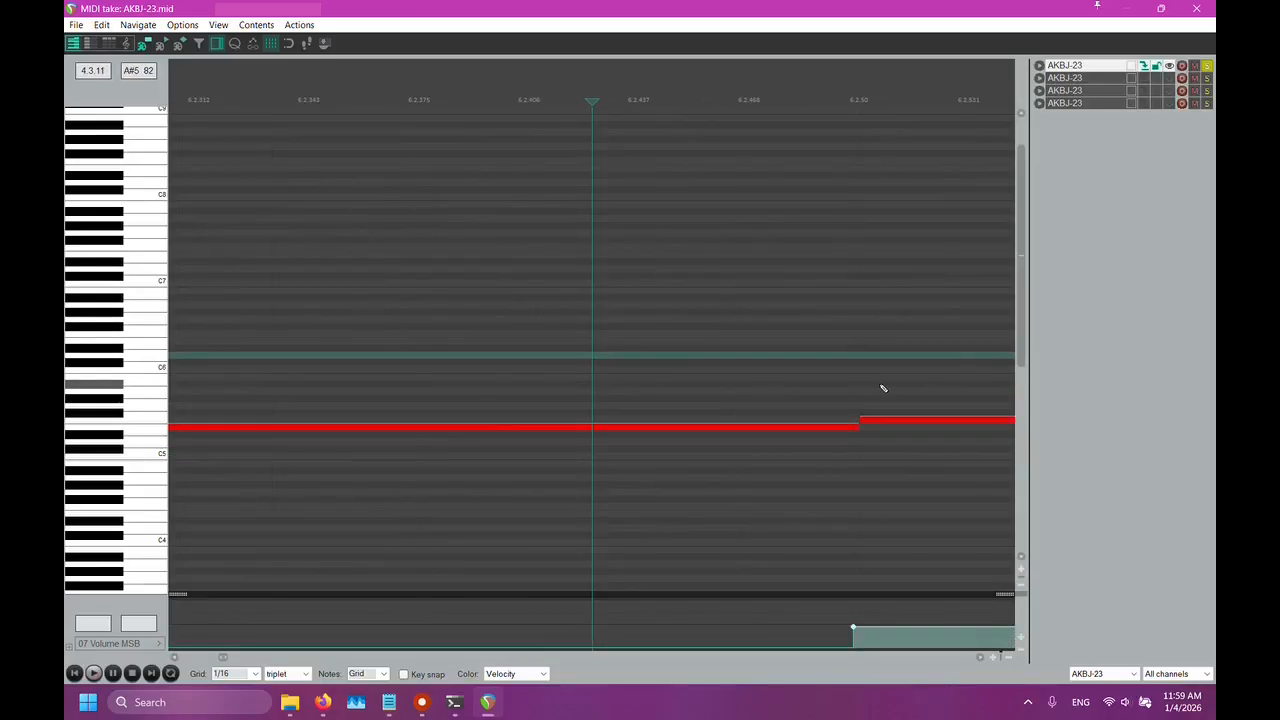
left_click(866, 91)
scroll(843, 354, "up", 5)
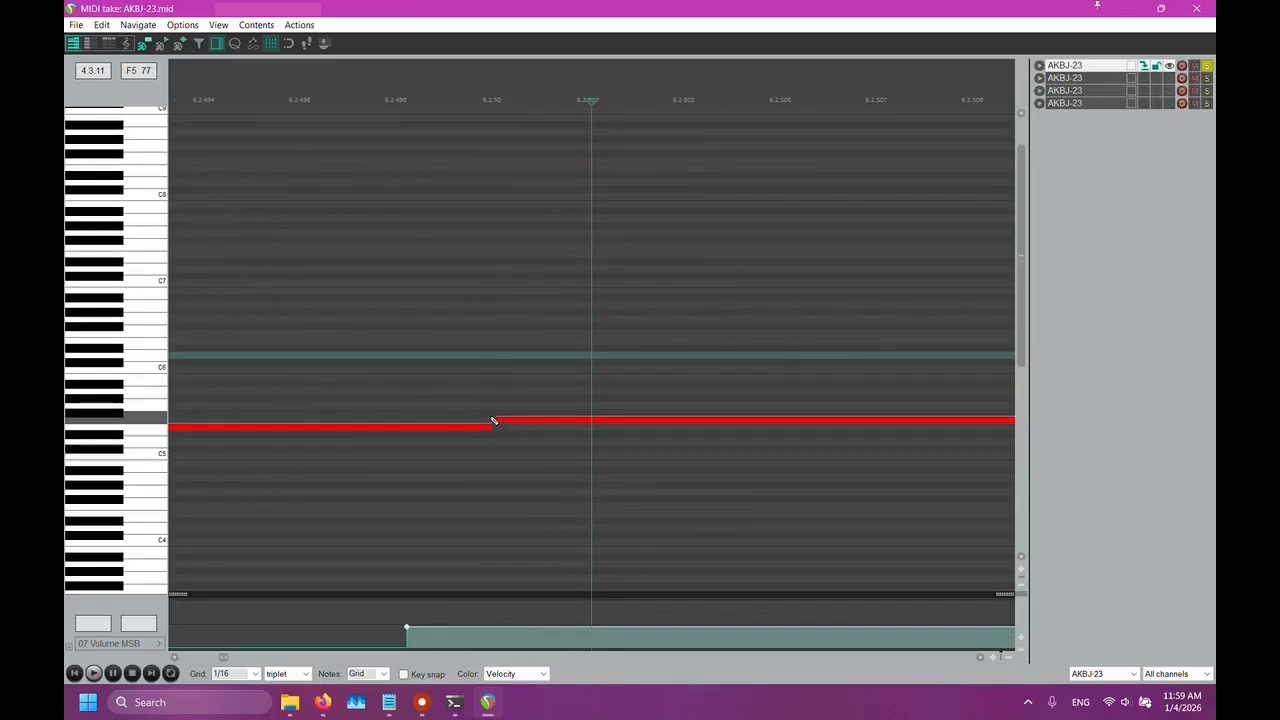
scroll(495, 448, "up", 2)
scroll(397, 455, "down", 8)
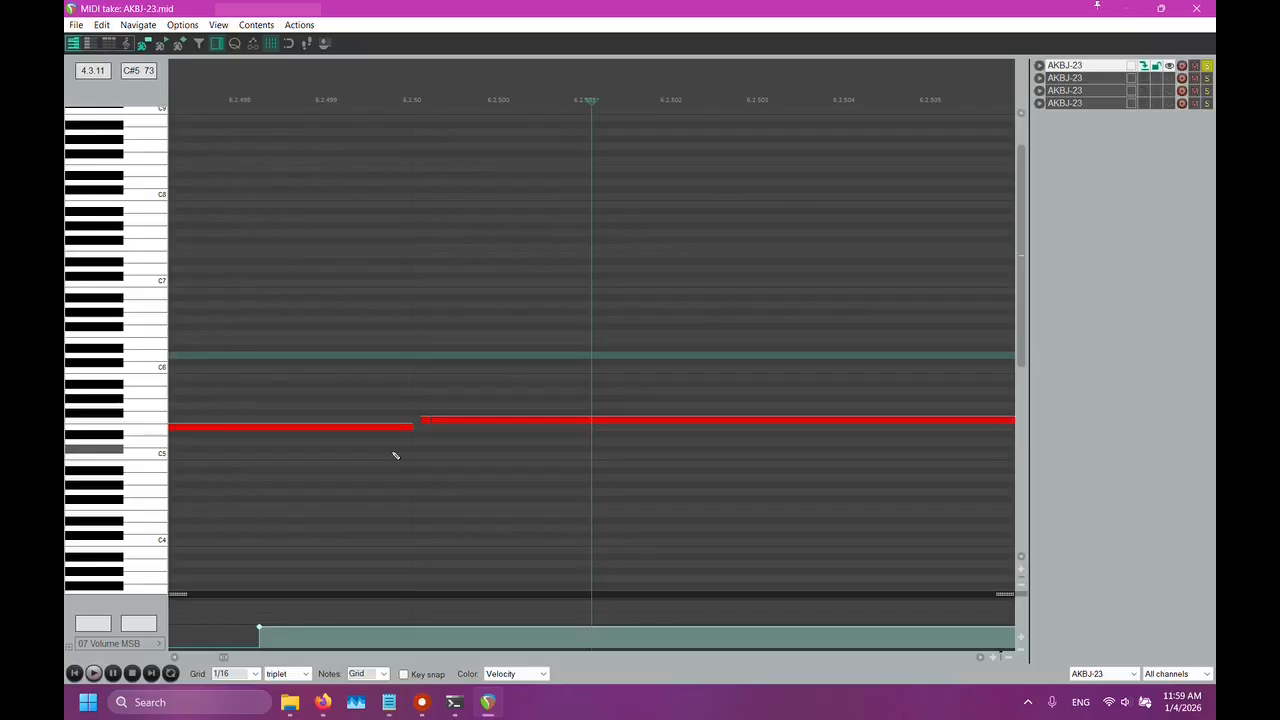
scroll(660, 524, "up", 3)
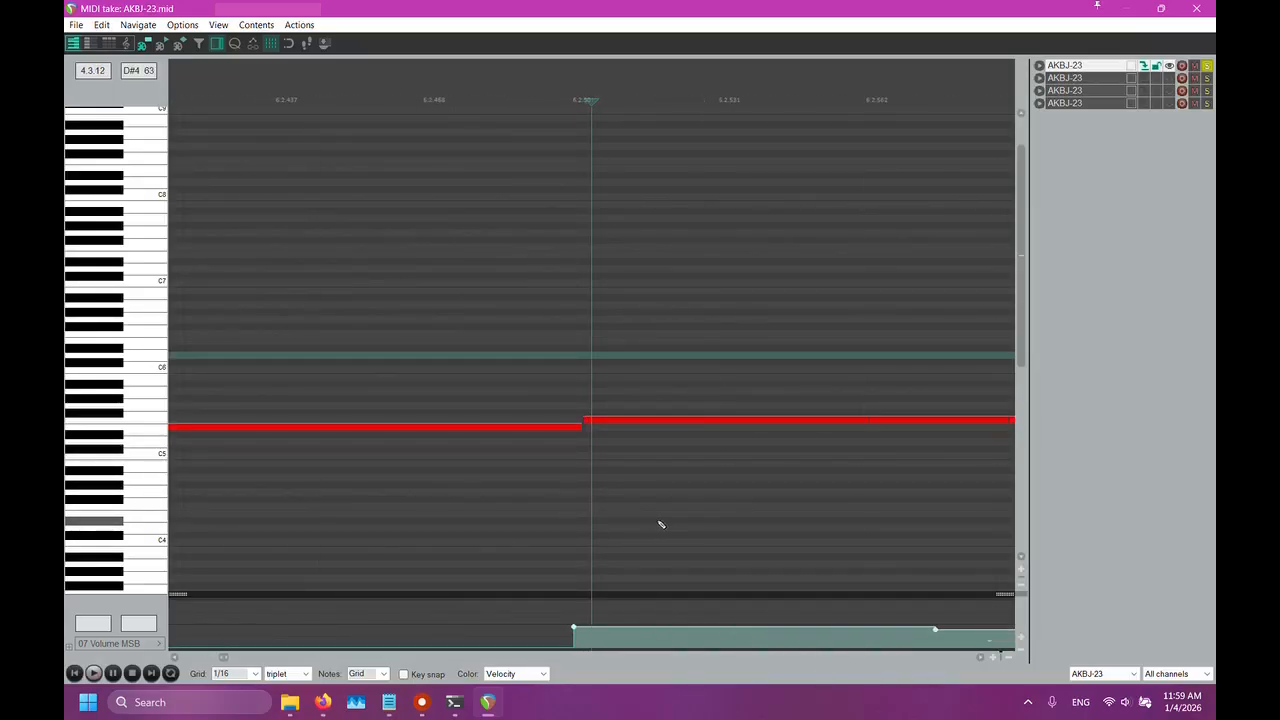
left_click(938, 104)
scroll(906, 271, "up", 3)
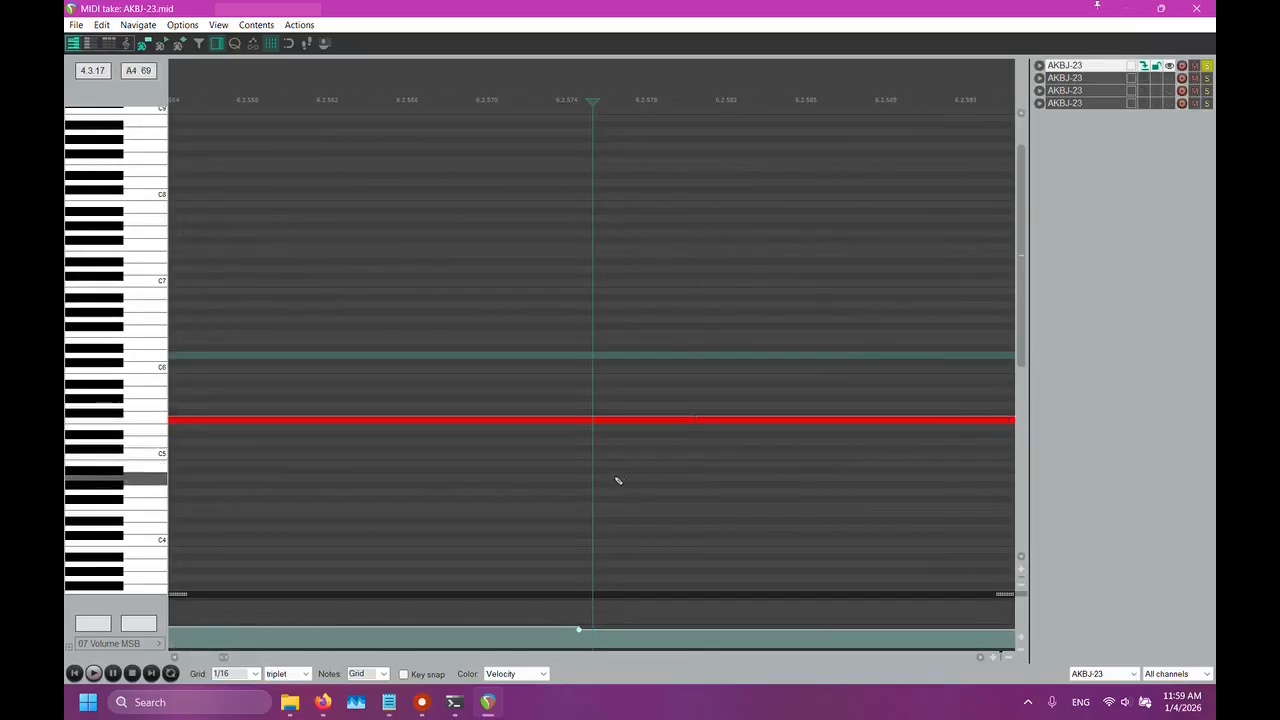
scroll(630, 511, "down", 4)
scroll(630, 511, "down", 2)
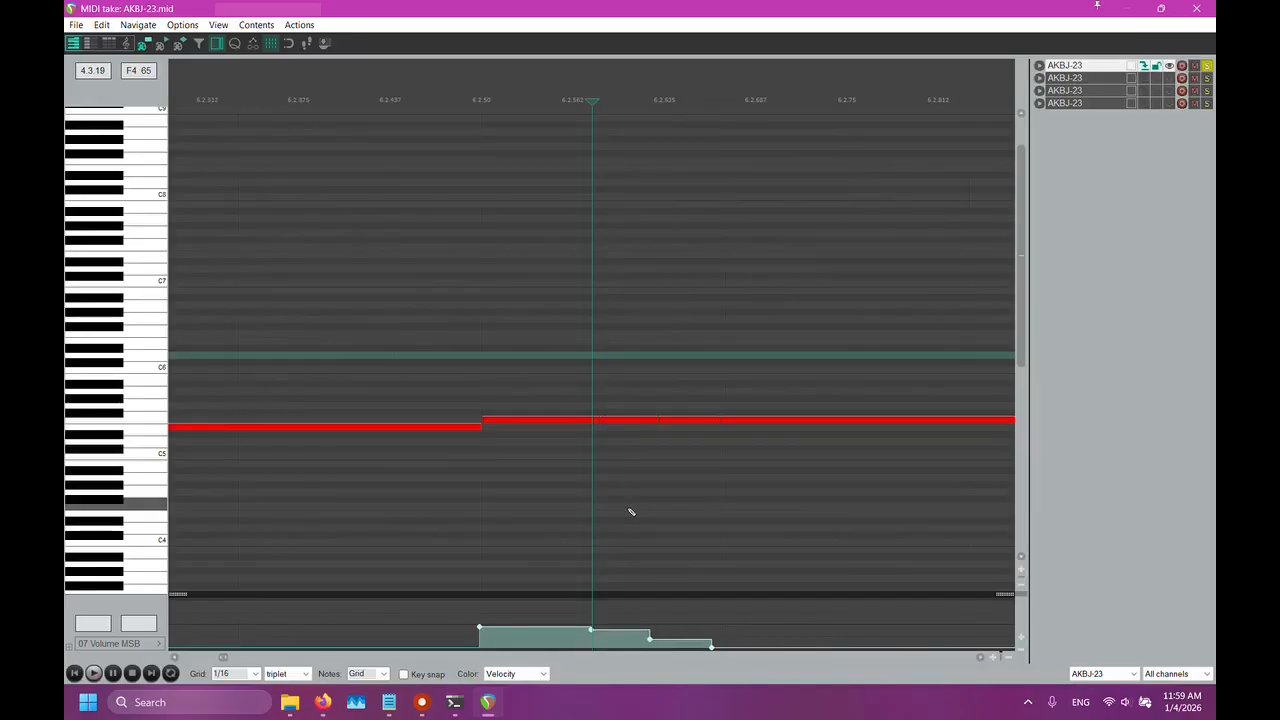
Play back the rising notes of measure 6 through 6.3, starting near the end of measure 5
scroll(594, 357, "down", 8)
left_click(503, 476)
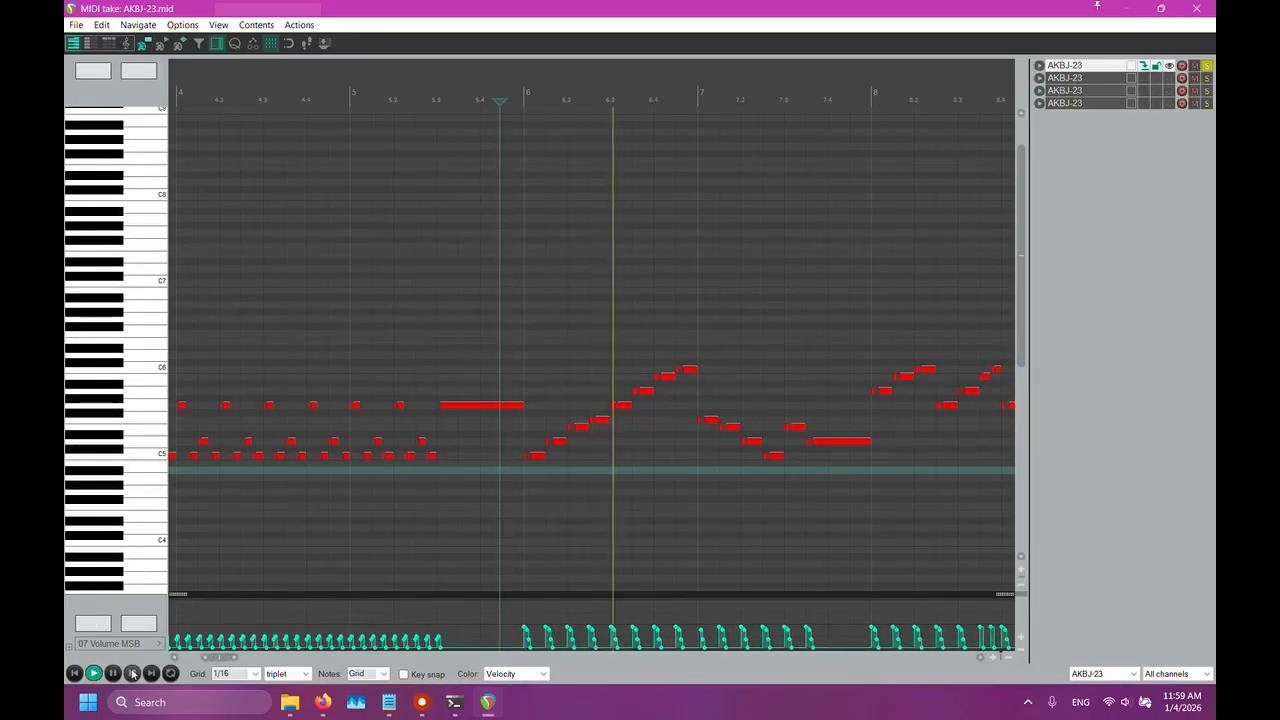
left_click(129, 672)
View the 10 Pan Position MSB events in the controller lane, followed by 12 Control 1 MSB
left_click(118, 643)
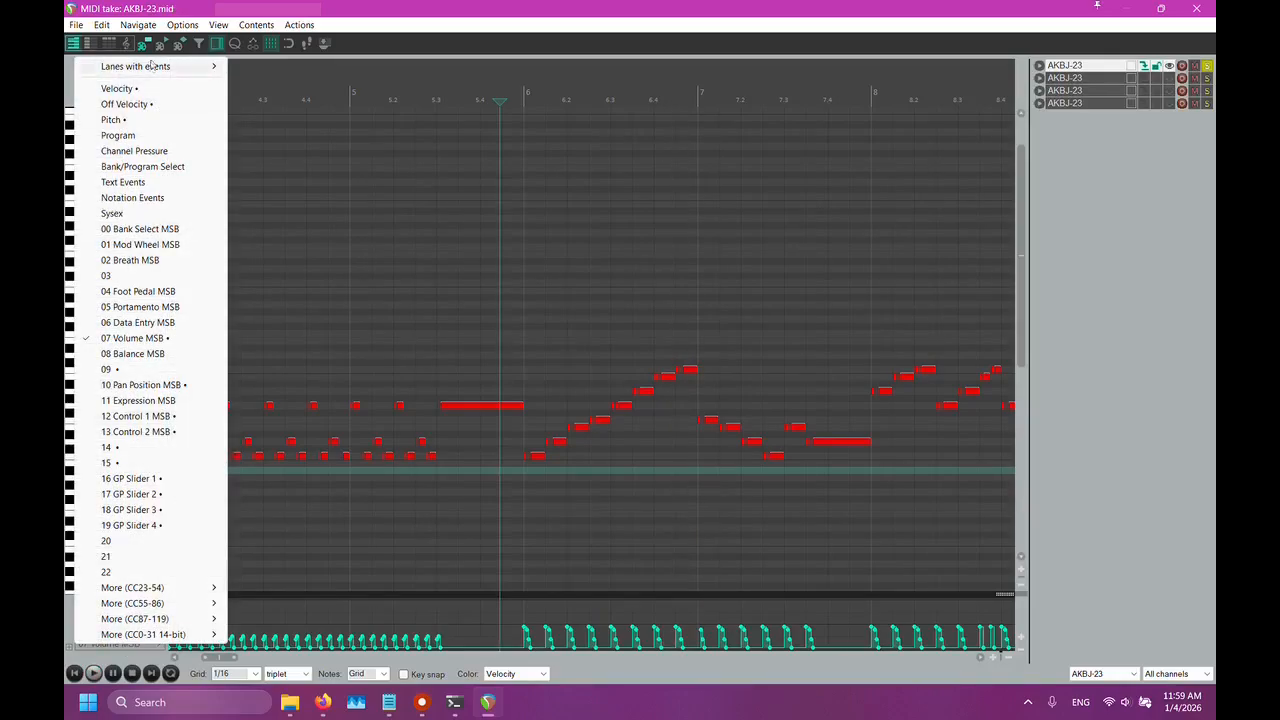
mouse_move(150, 66)
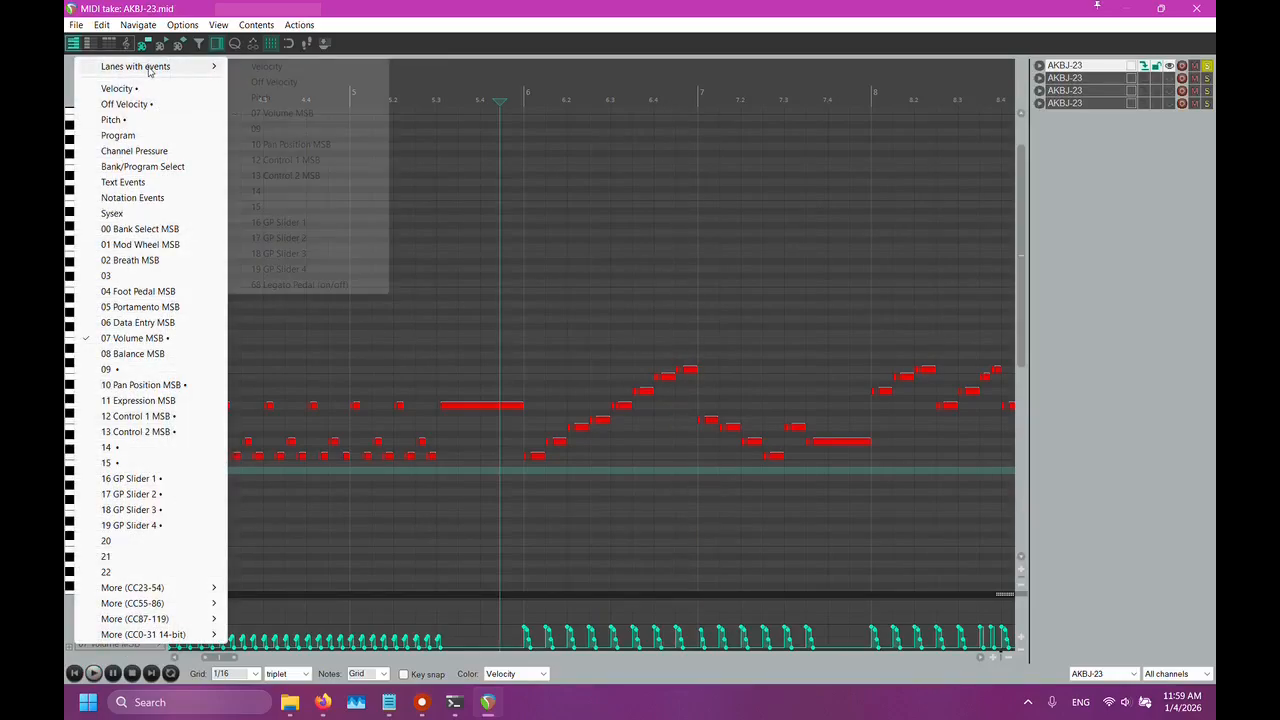
left_click(285, 144)
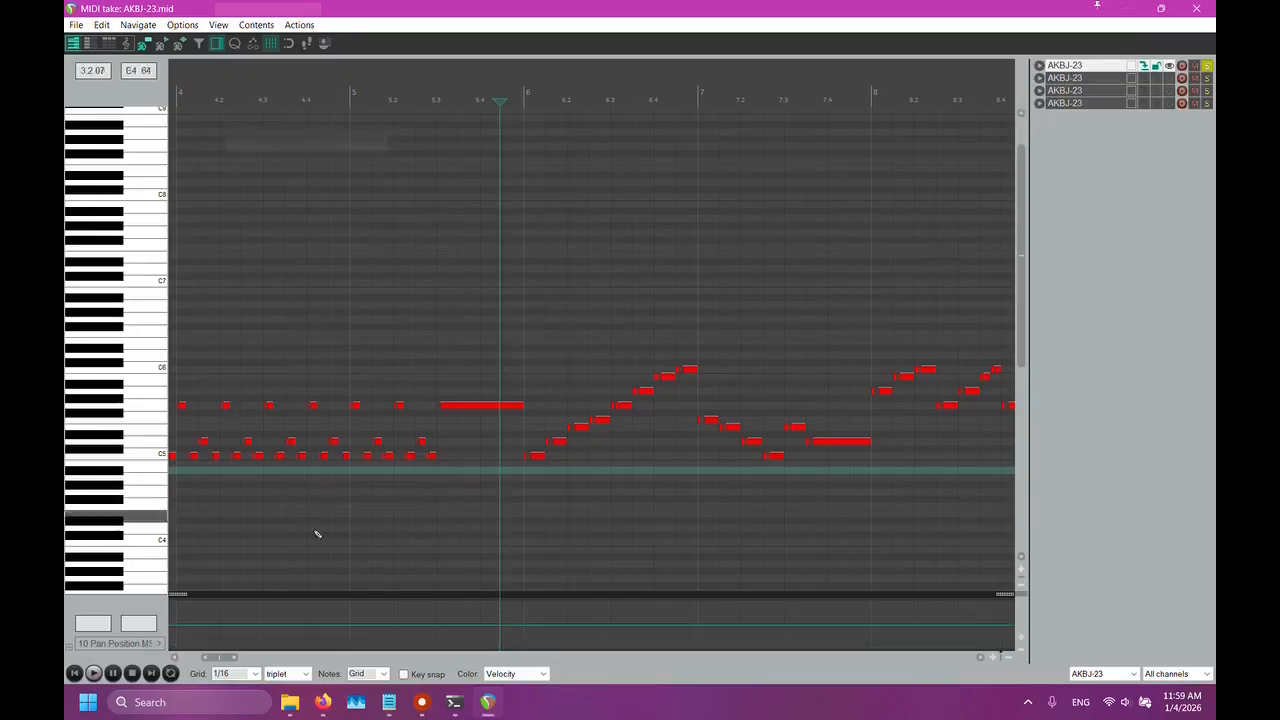
left_click(155, 646)
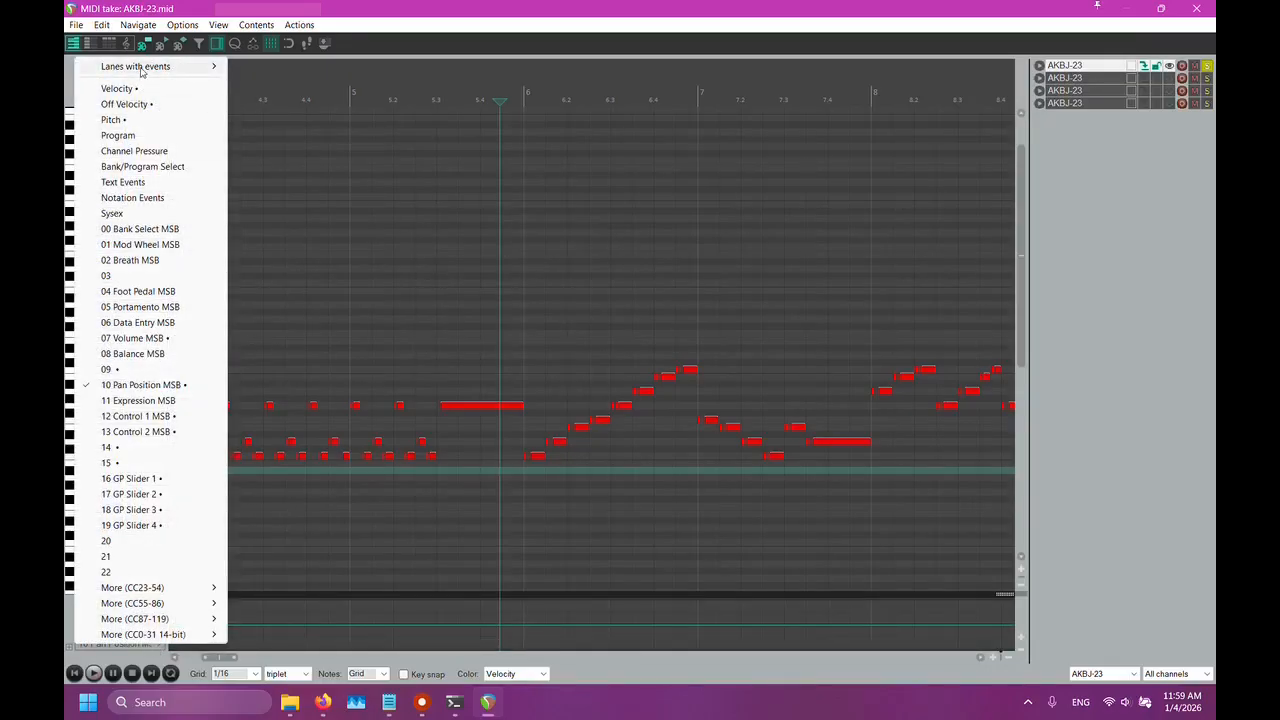
mouse_move(141, 68)
left_click(330, 160)
View the 13 Control 2 MSB events in the controller lane, followed by CC14
left_click(155, 646)
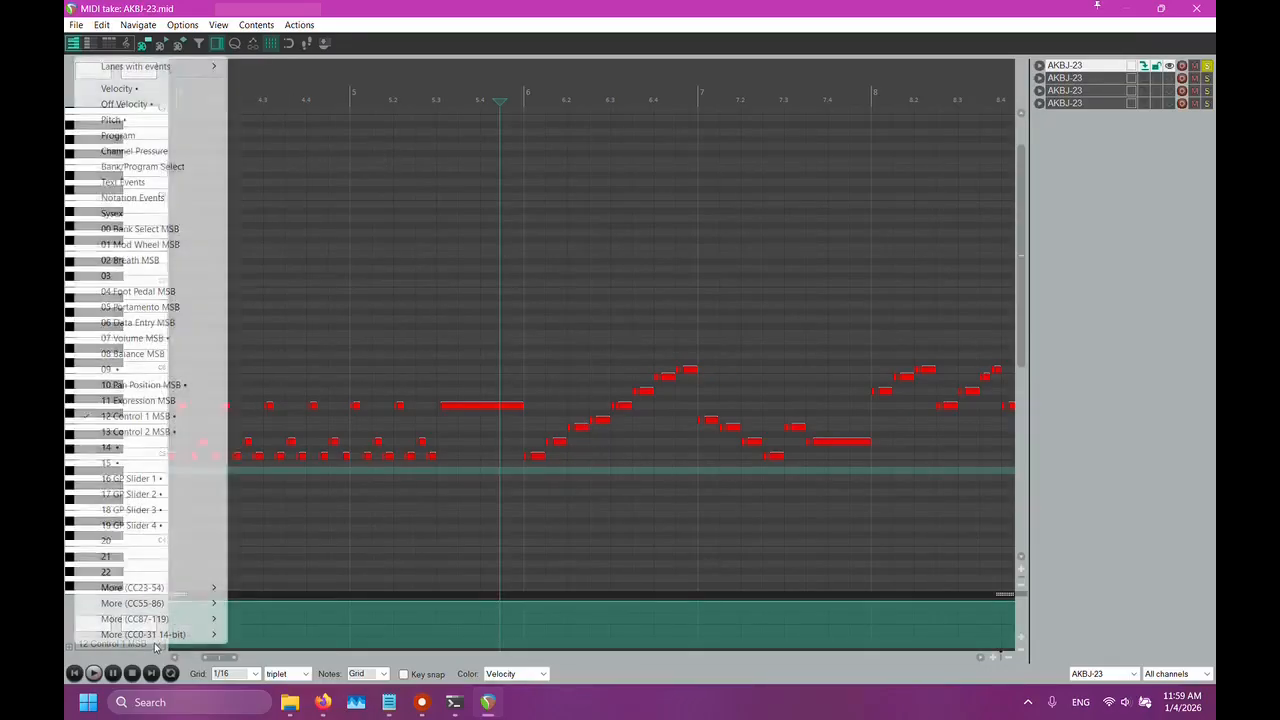
mouse_move(170, 68)
left_click(300, 175)
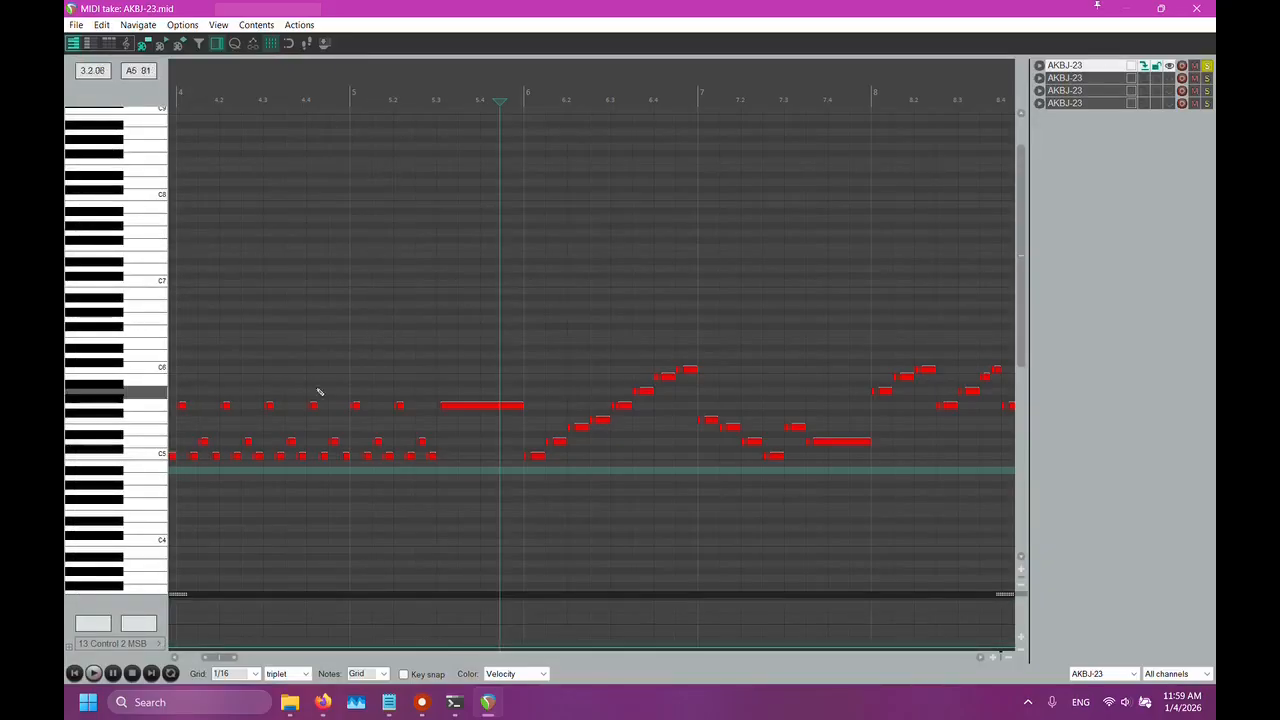
mouse_move(162, 66)
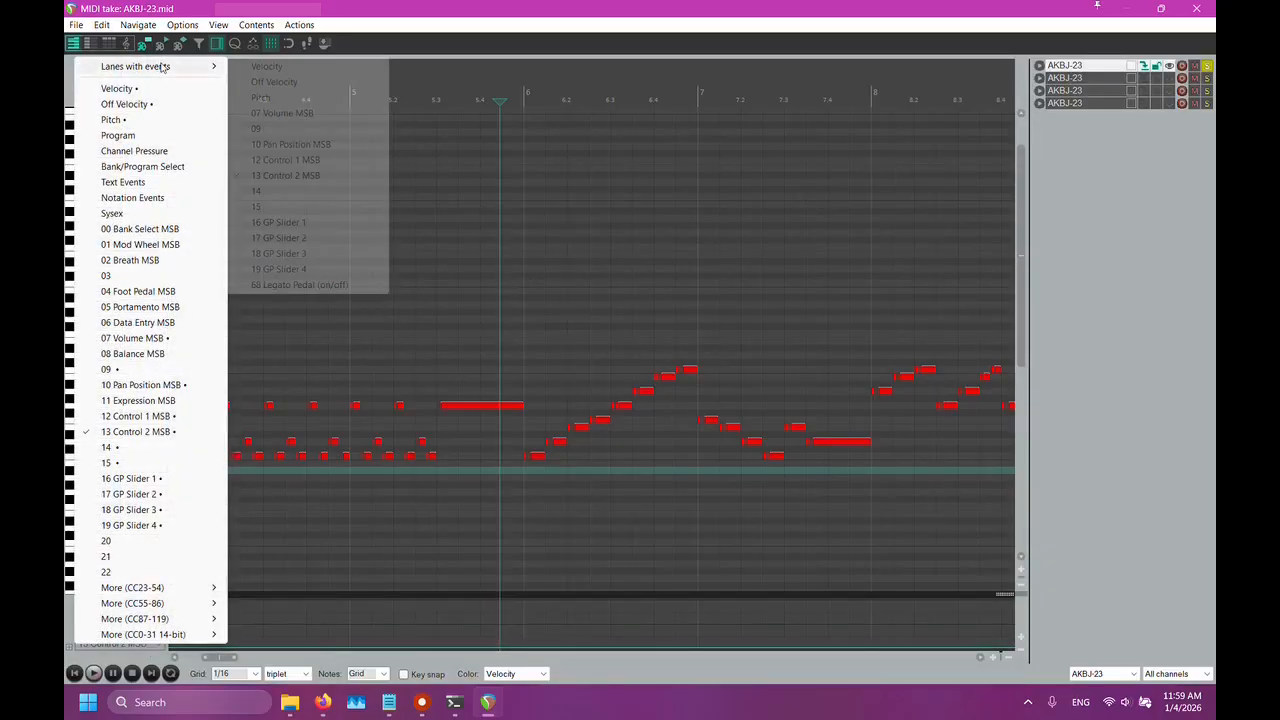
left_click(150, 447)
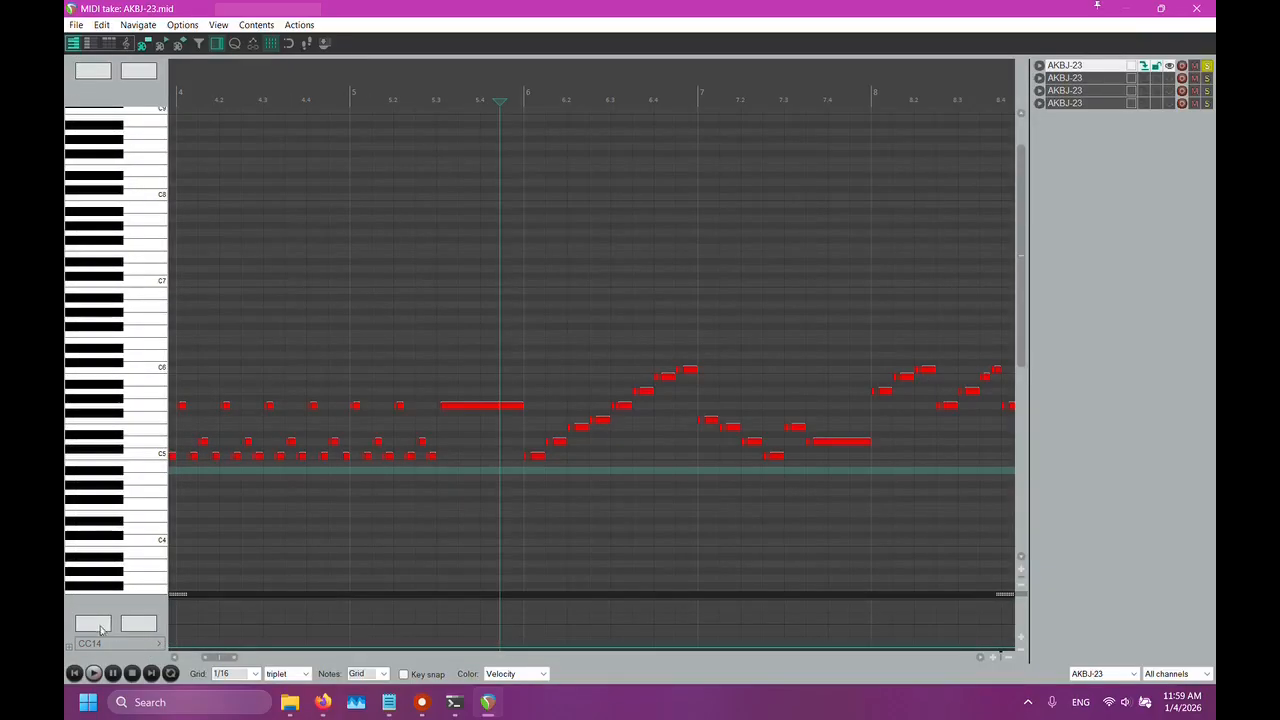
View the CC15 events in the controller lane, followed by 16 GP Slider 1
left_click(100, 628)
mouse_move(142, 68)
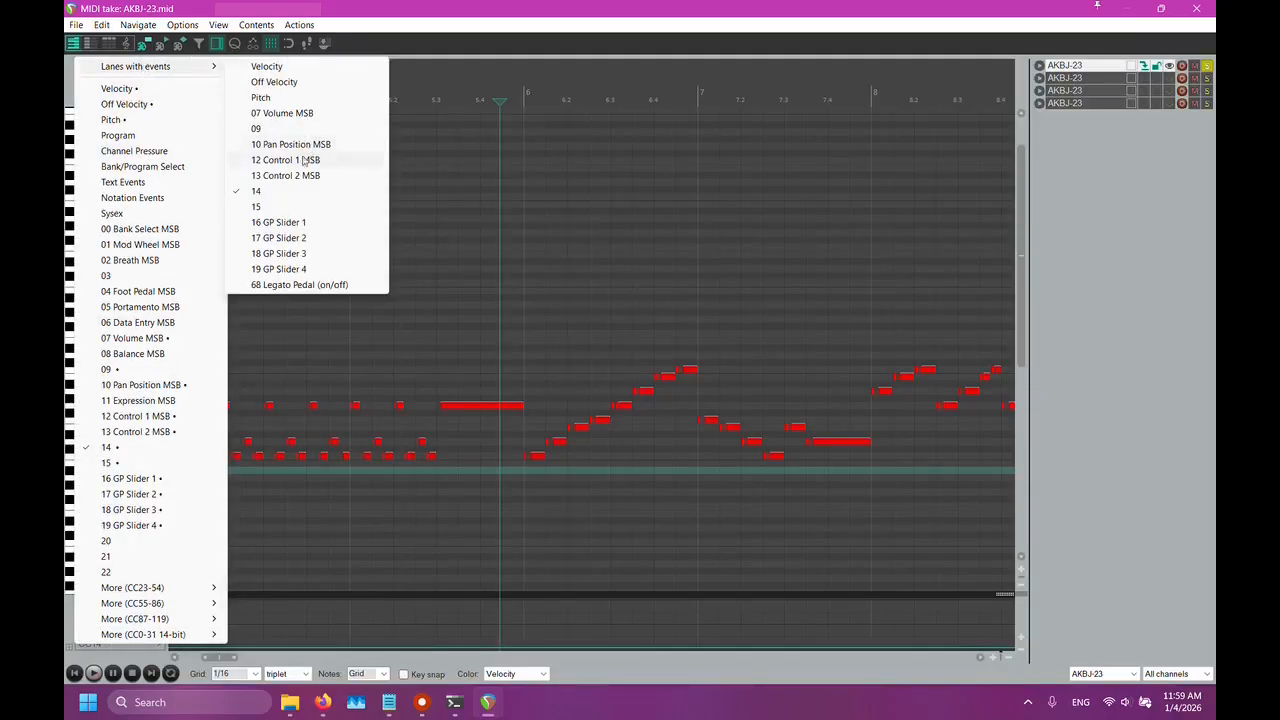
left_click(278, 210)
left_click(138, 623)
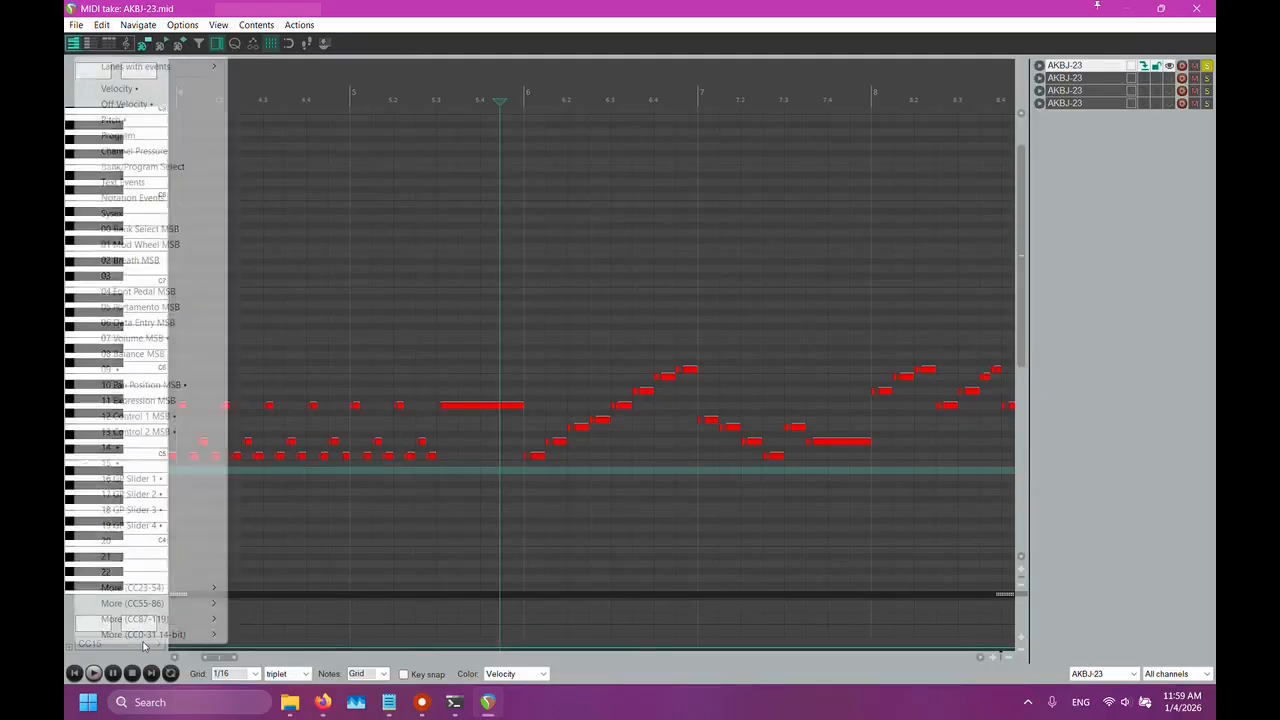
mouse_move(142, 66)
left_click(280, 223)
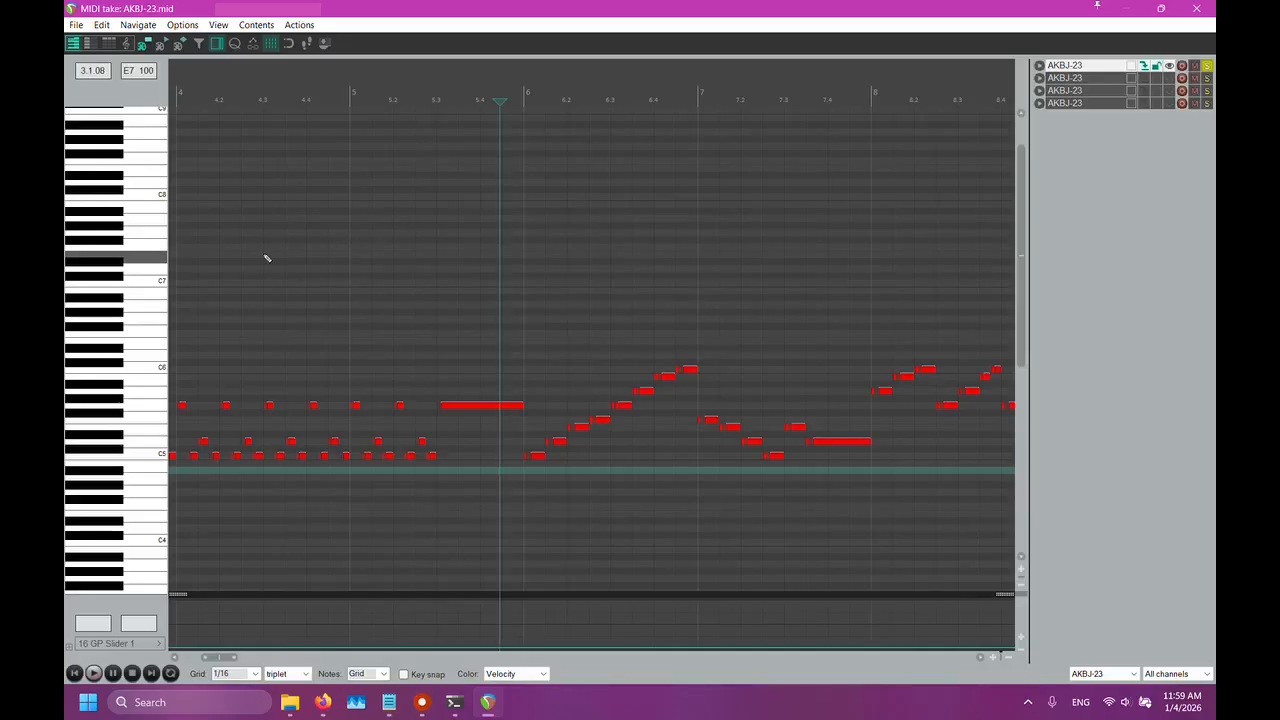
View the 17 GP Slider 2 events in the controller lane, followed by 18 GP Slider 3
left_click(158, 644)
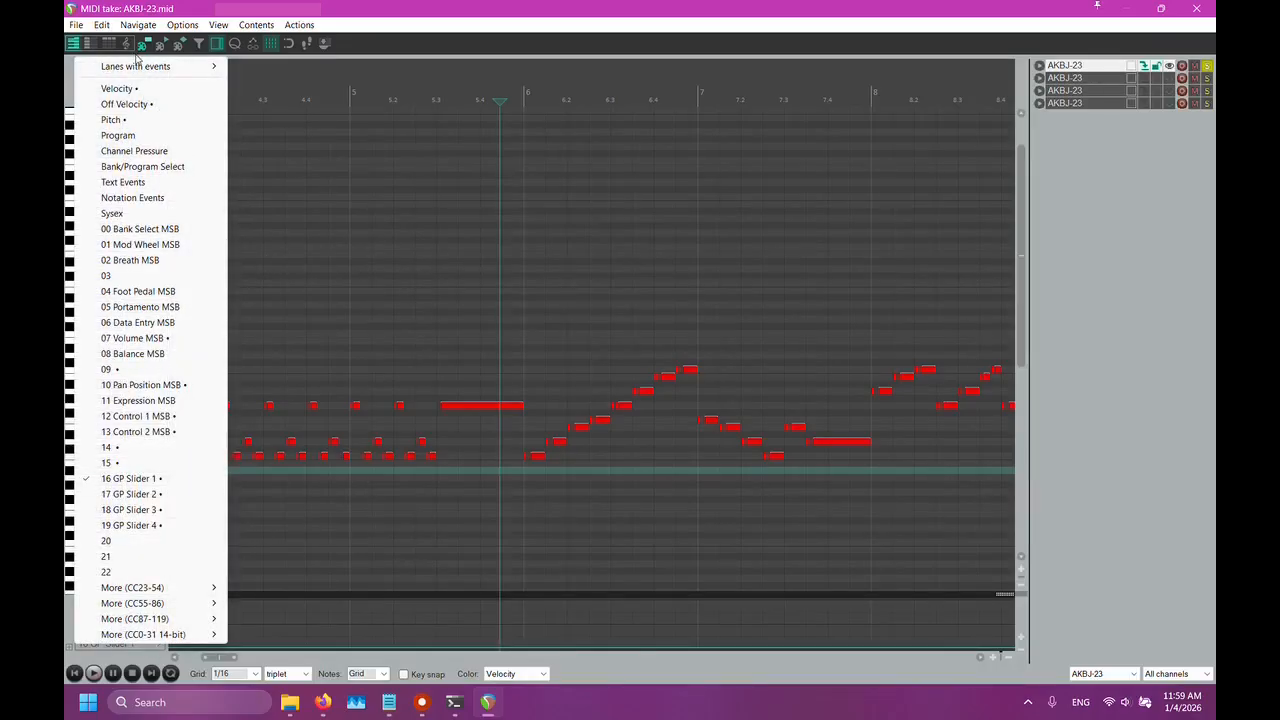
mouse_move(140, 66)
left_click(330, 238)
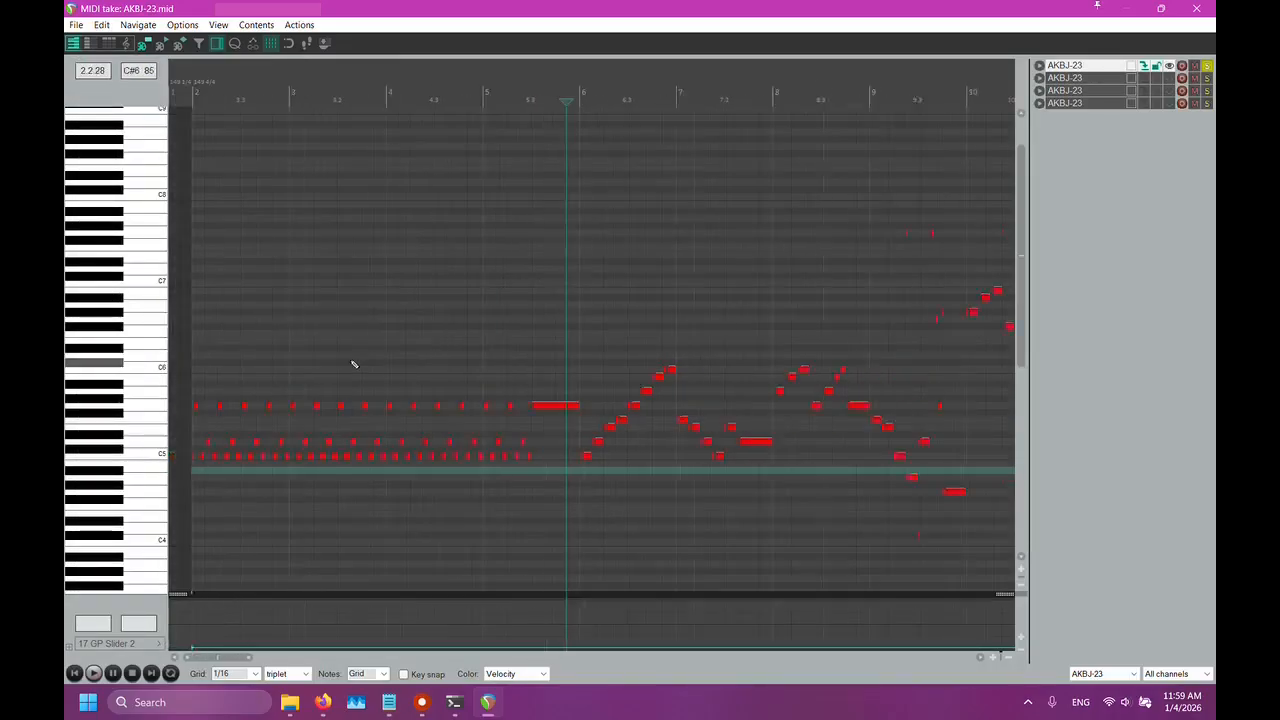
scroll(353, 366, "down", 2)
left_click(156, 644)
mouse_move(140, 66)
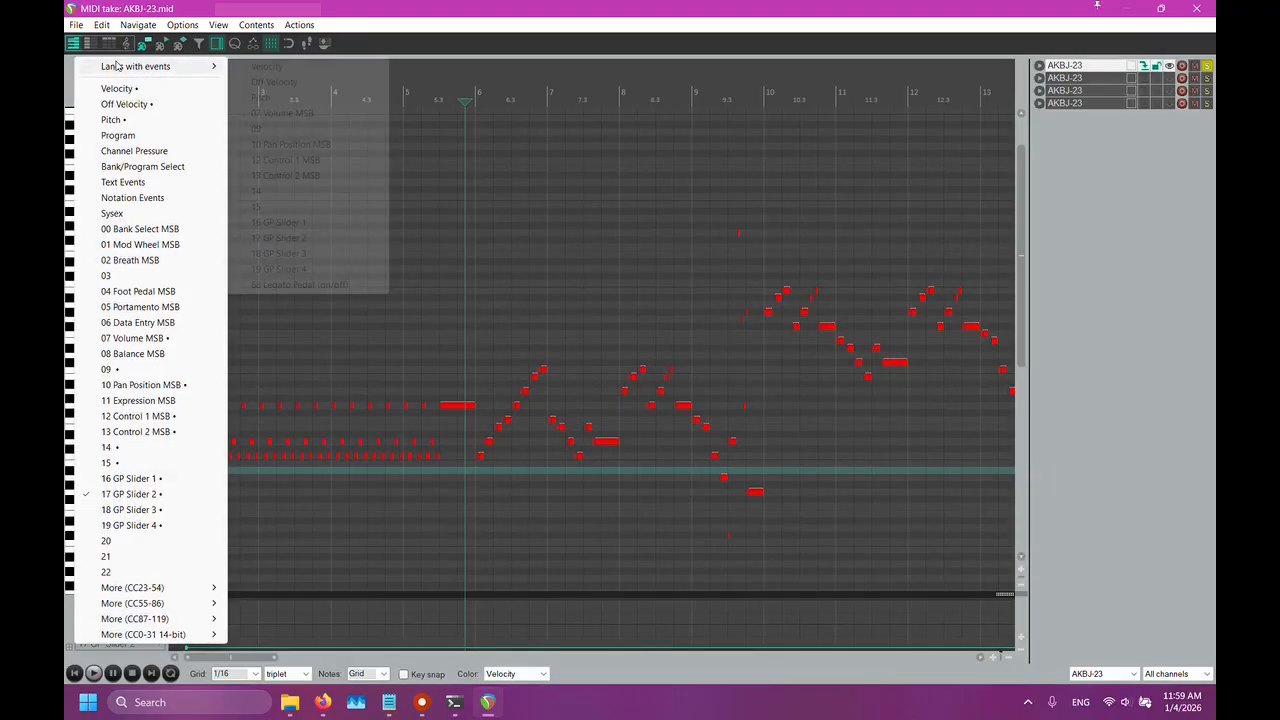
left_click(292, 254)
Show the 19 GP Slider 4 events in the controller lane
left_click(110, 643)
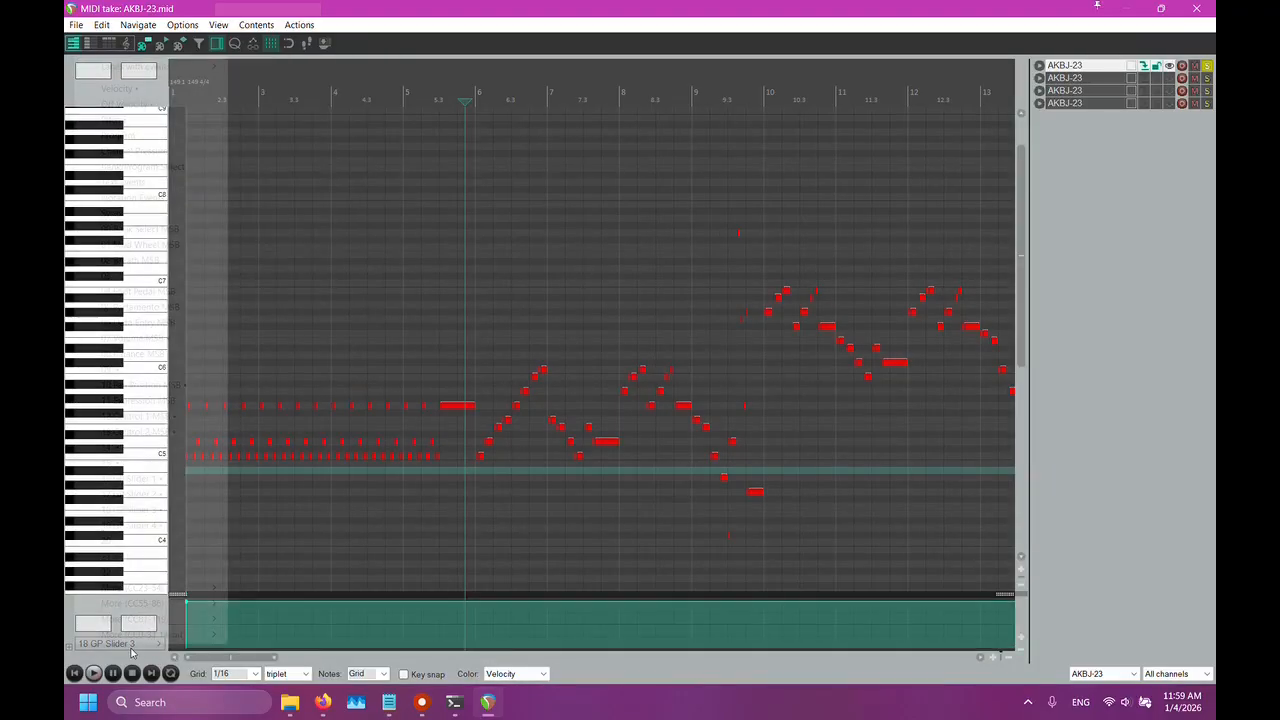
mouse_move(194, 70)
left_click(285, 269)
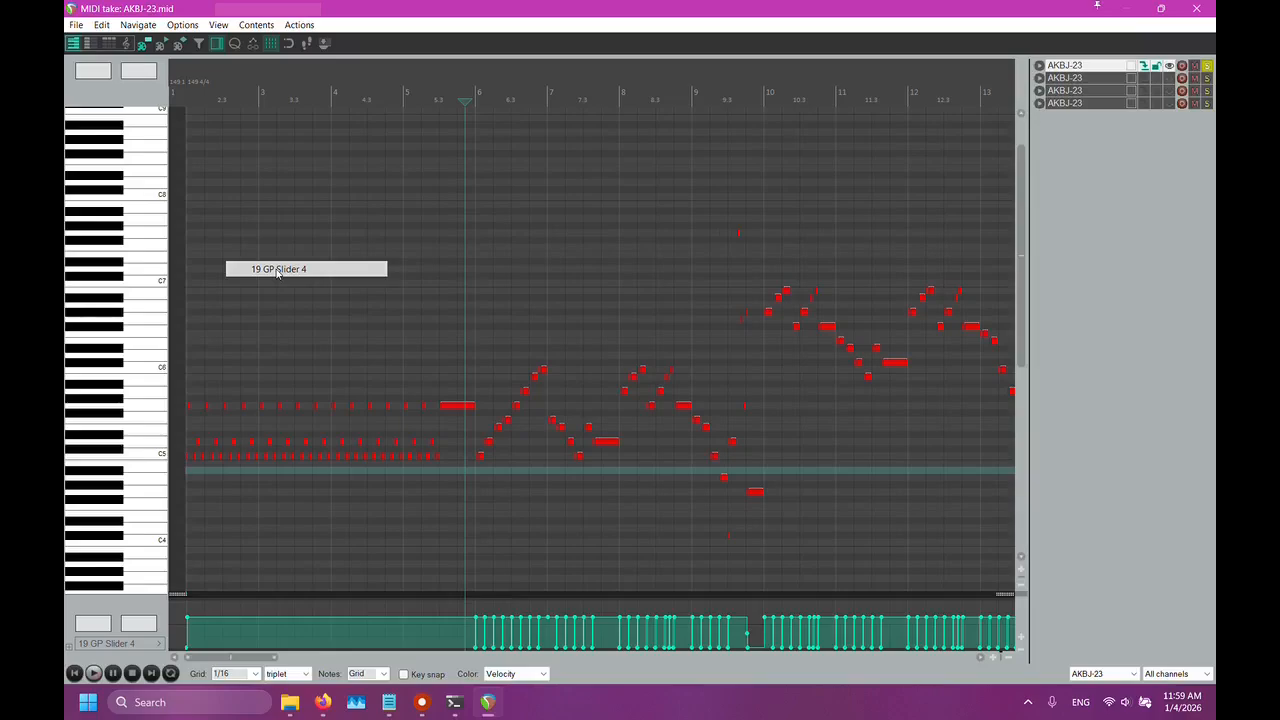
Examine how the GP Slider 4 events line up with the note boundary at the start of measure 6
scroll(724, 424, "up", 3)
scroll(767, 435, "up", 3)
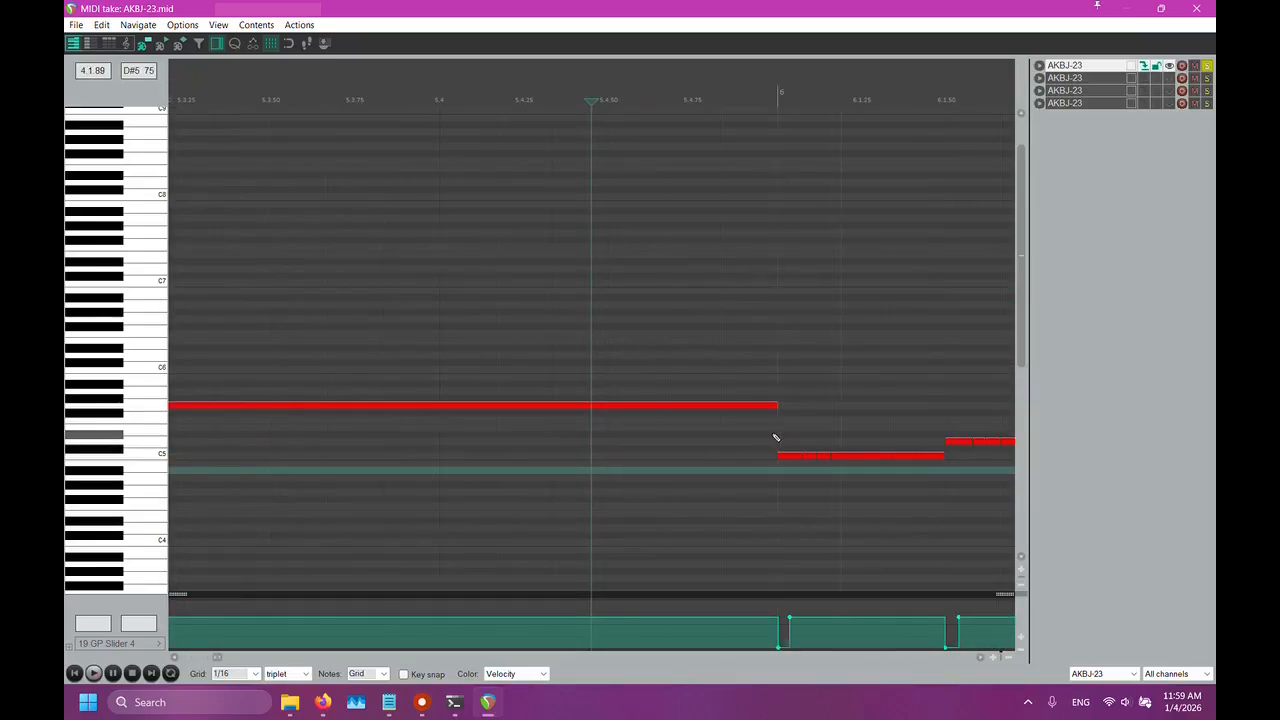
scroll(778, 436, "up", 3)
scroll(783, 430, "left", 1)
scroll(786, 420, "right", 2)
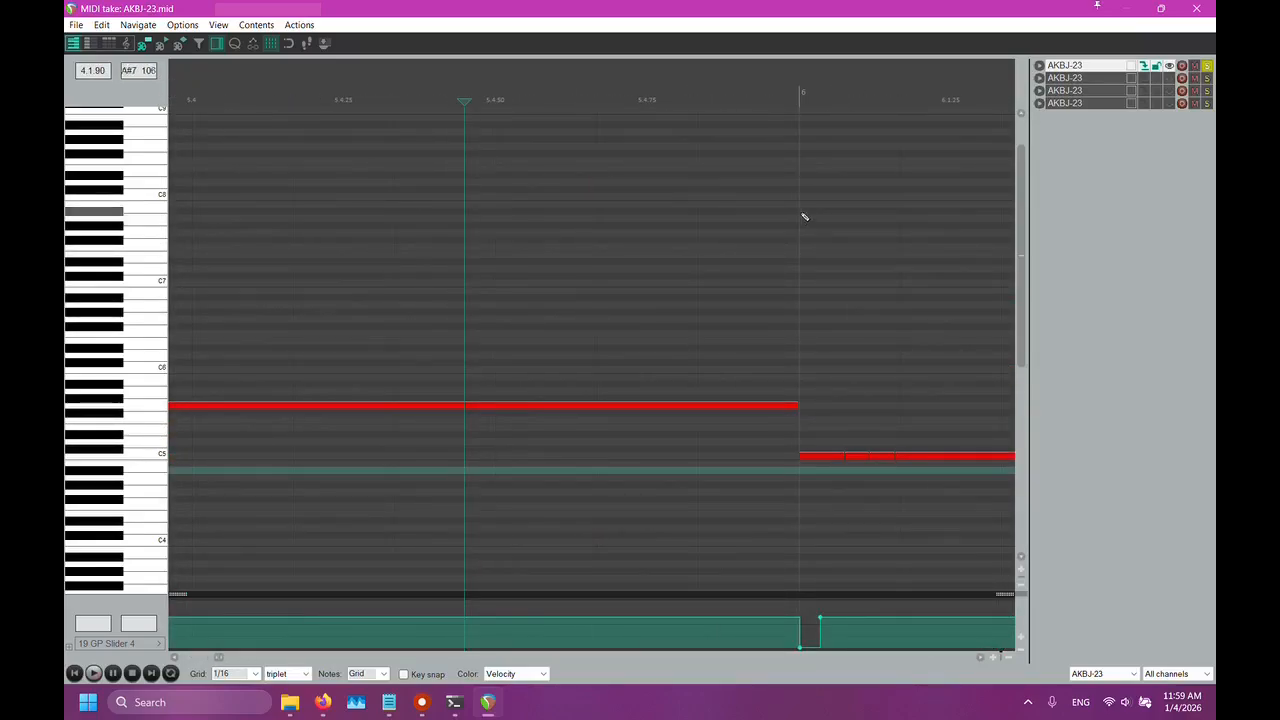
scroll(823, 254, "up", 3)
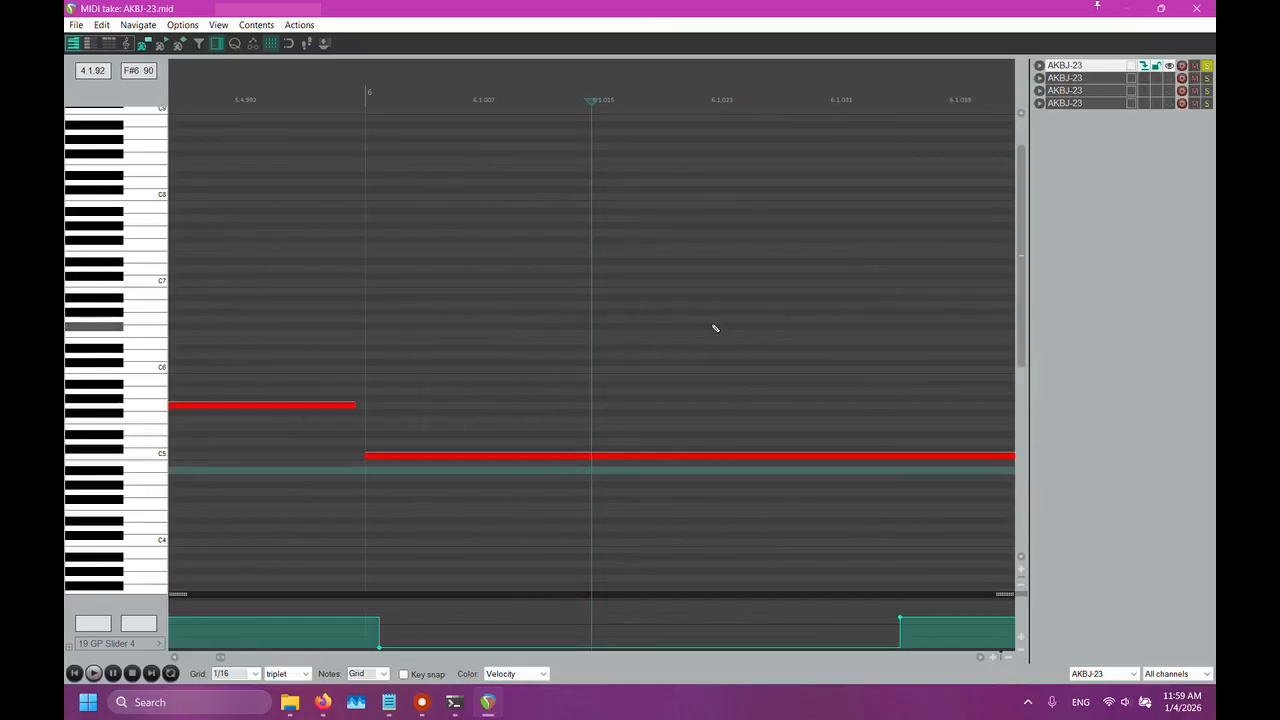
scroll(463, 277, "up", 4)
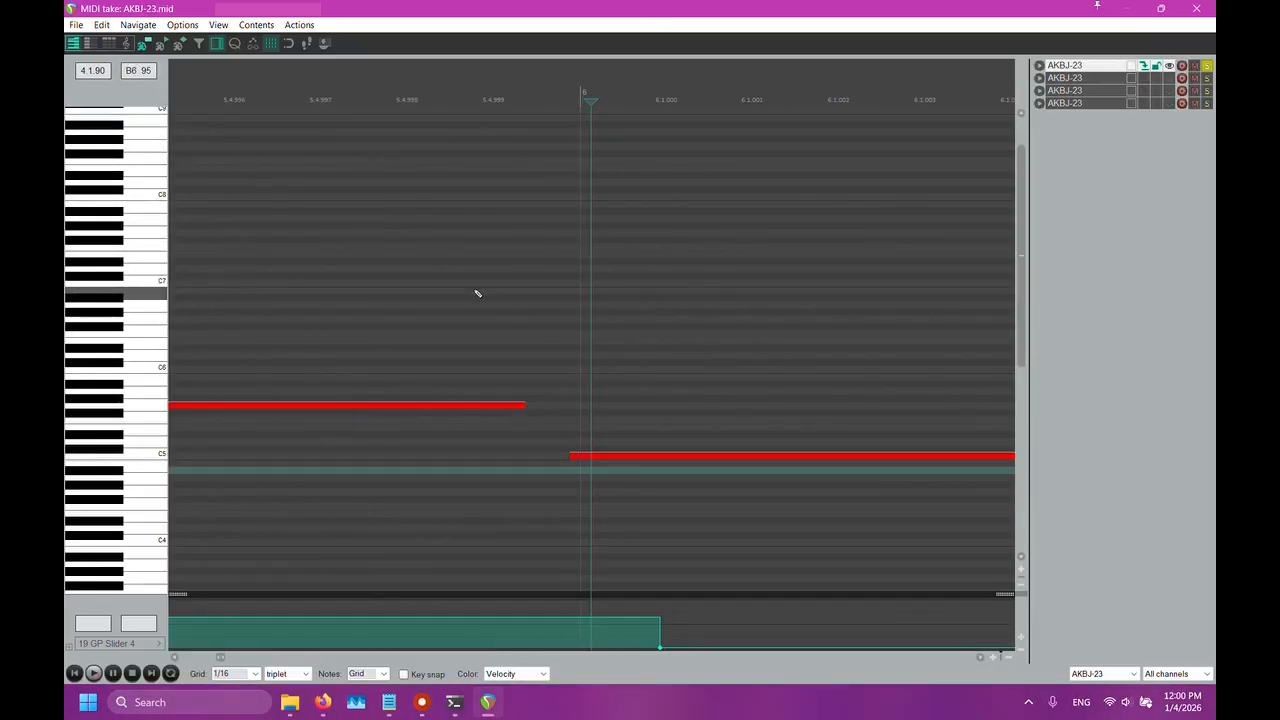
scroll(475, 291, "down", 2)
scroll(477, 303, "up", 2)
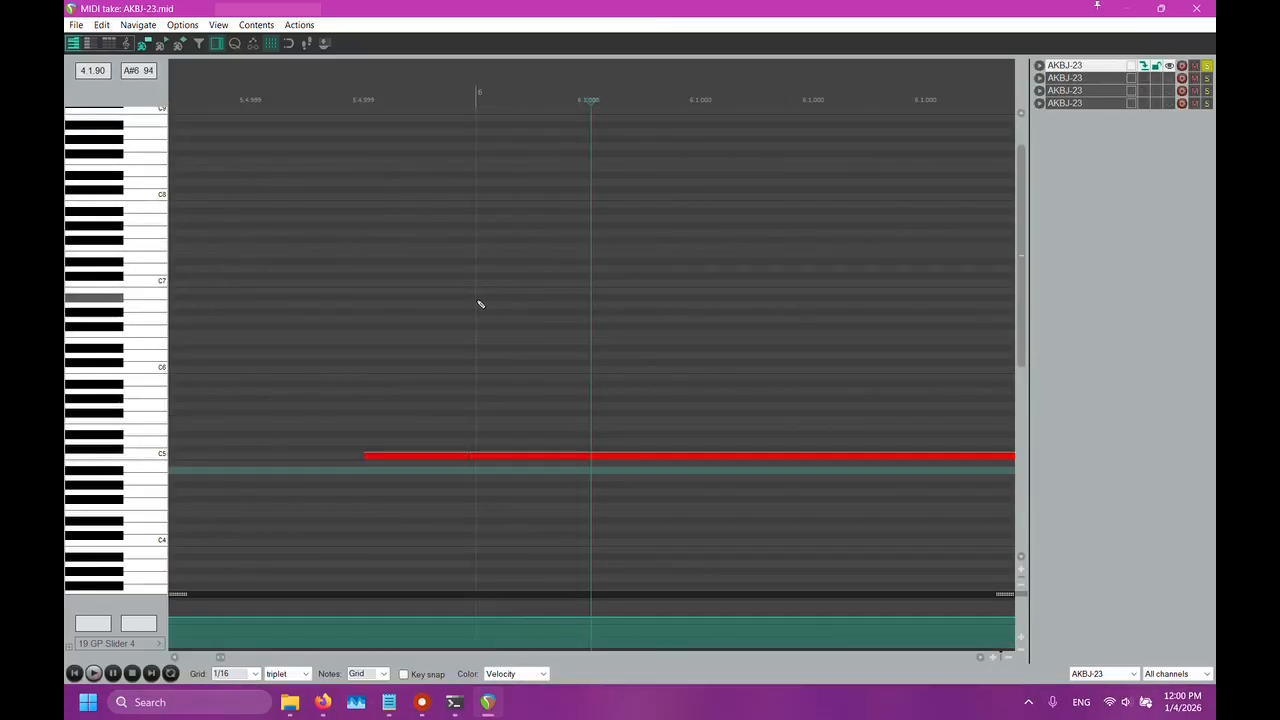
scroll(480, 303, "down", 3)
scroll(664, 361, "down", 1)
scroll(668, 362, "down", 2)
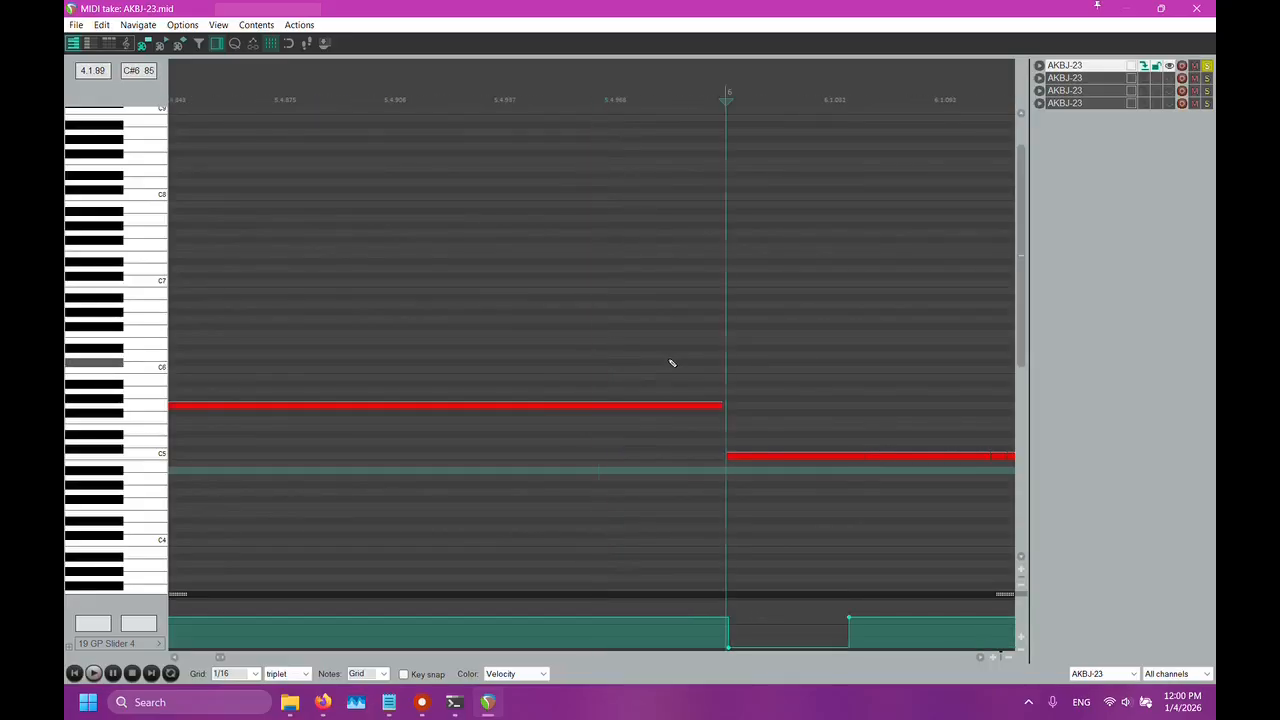
scroll(722, 365, "right", 2)
scroll(729, 361, "right", 7)
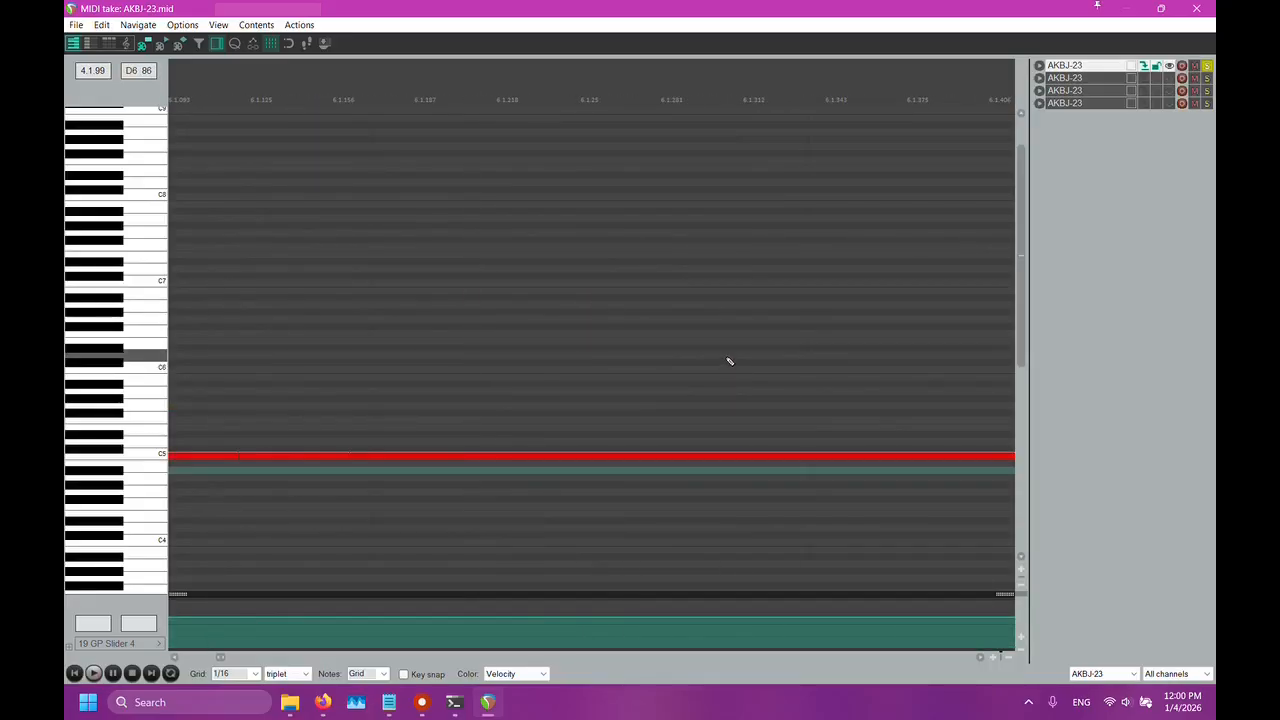
Play the passage from just before measure 6 to hear the effect of the GP Slider 4 changes
scroll(712, 360, "down", 5)
left_click(535, 100)
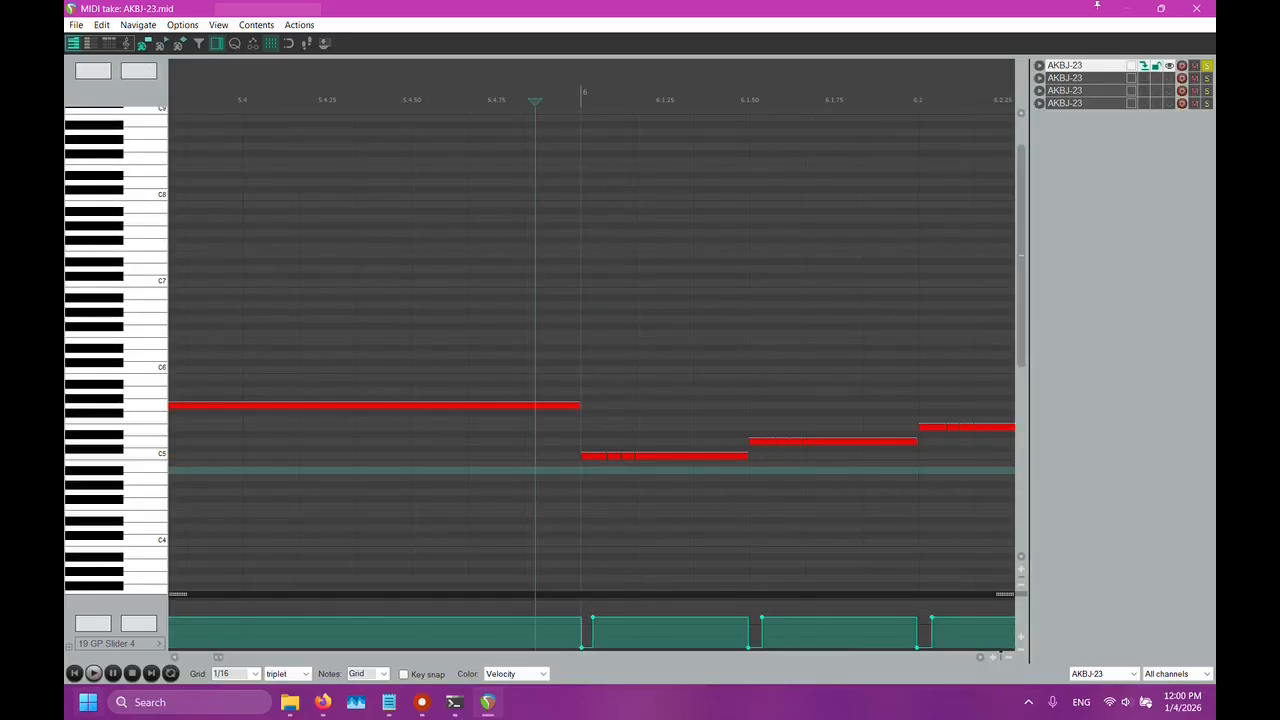
left_click(93, 673)
key("space")
scroll(397, 531, "down", 5)
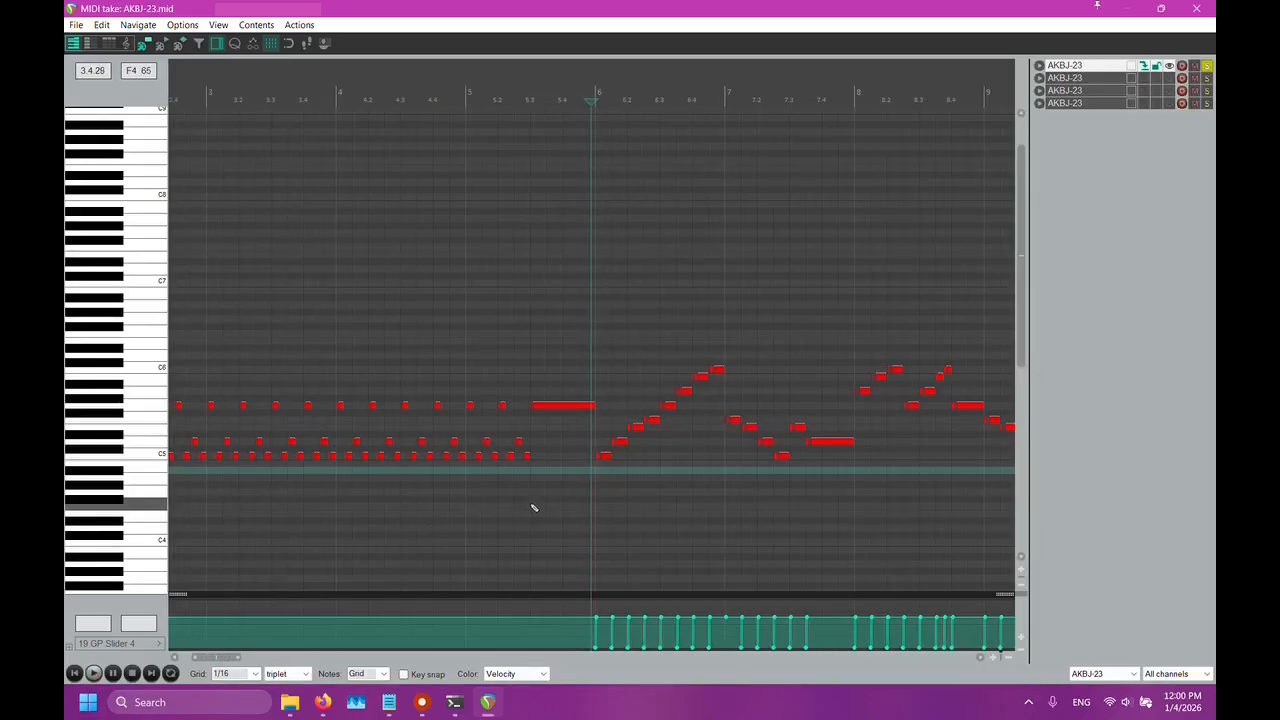
left_click(714, 100)
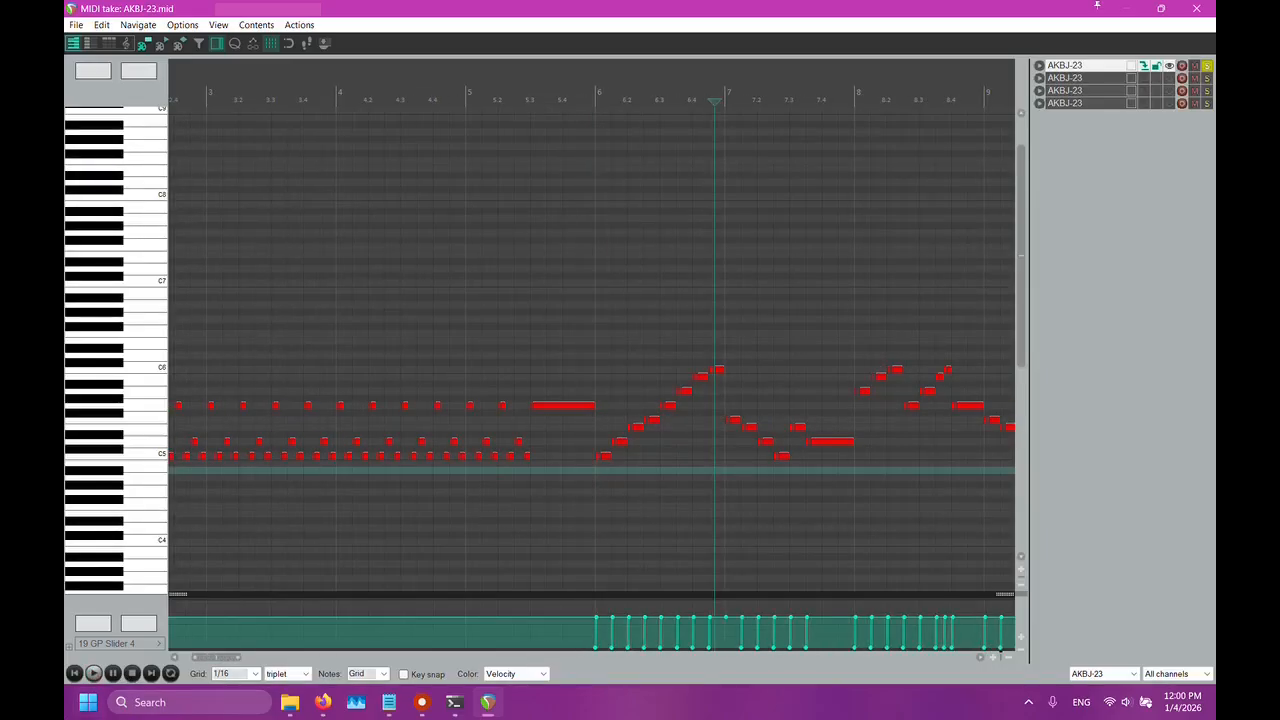
left_click(93, 673)
left_click(584, 100)
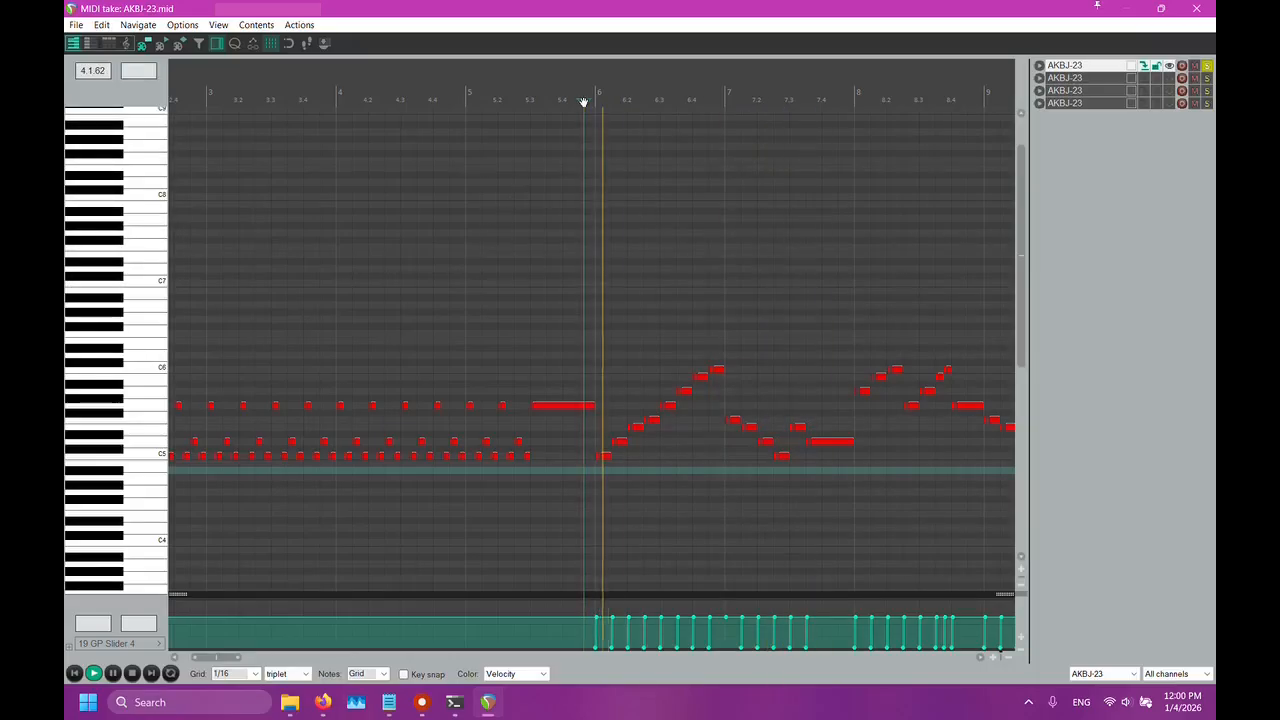
Examine the GP Slider 4 event timing against the note change at measure 7, beat 3
scroll(763, 249, "up", 5)
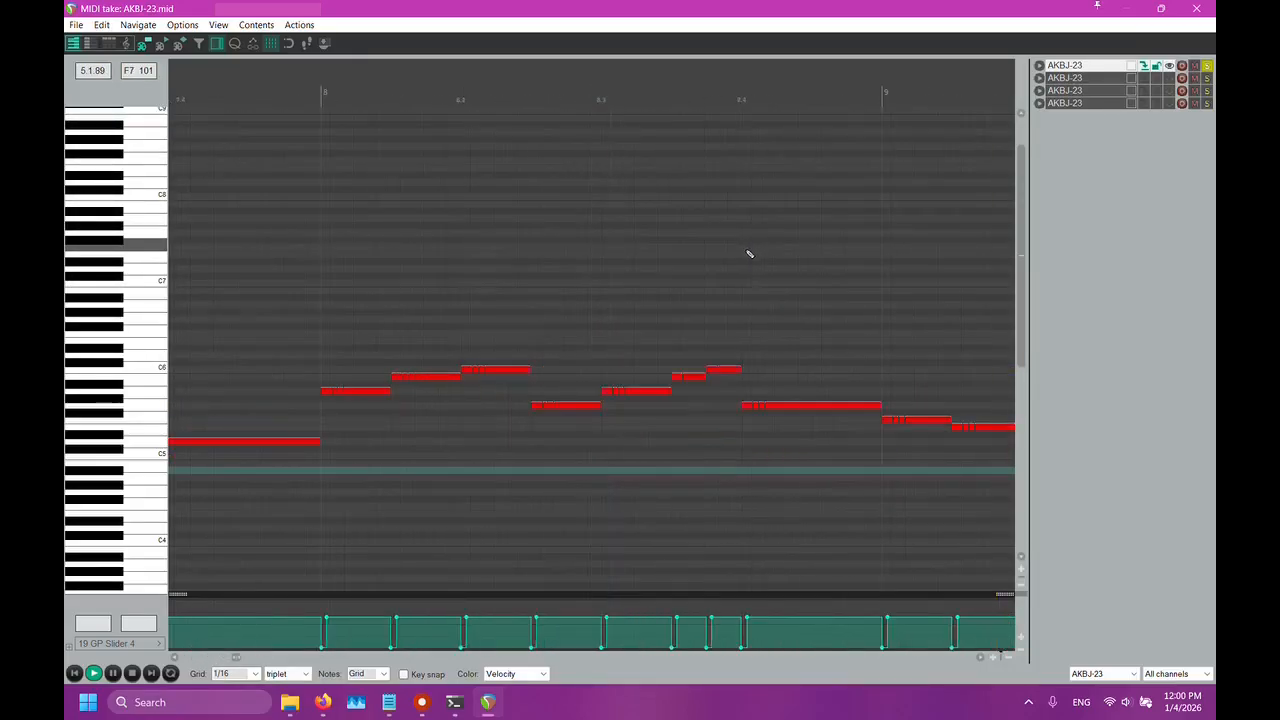
scroll(735, 256, "down", 5)
scroll(560, 245, "down", 6)
left_click(345, 98)
scroll(272, 608, "up", 6)
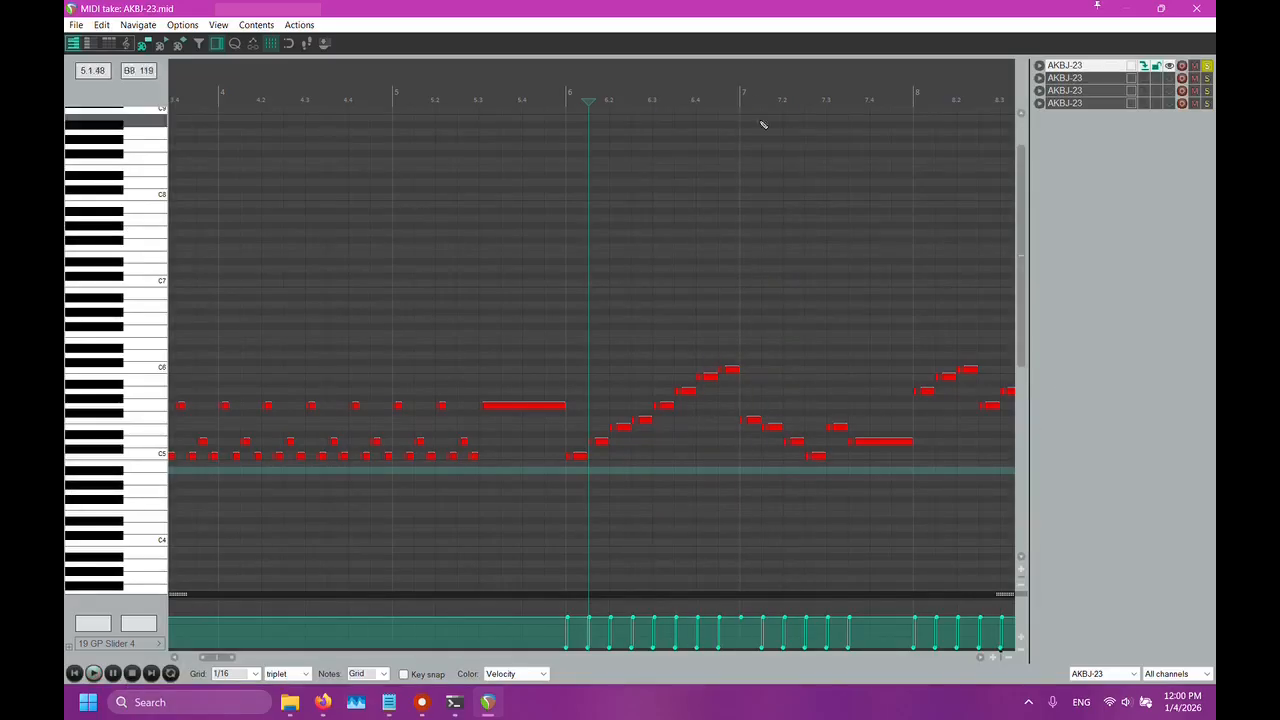
scroll(828, 88, "up", 5)
scroll(587, 320, "up", 5)
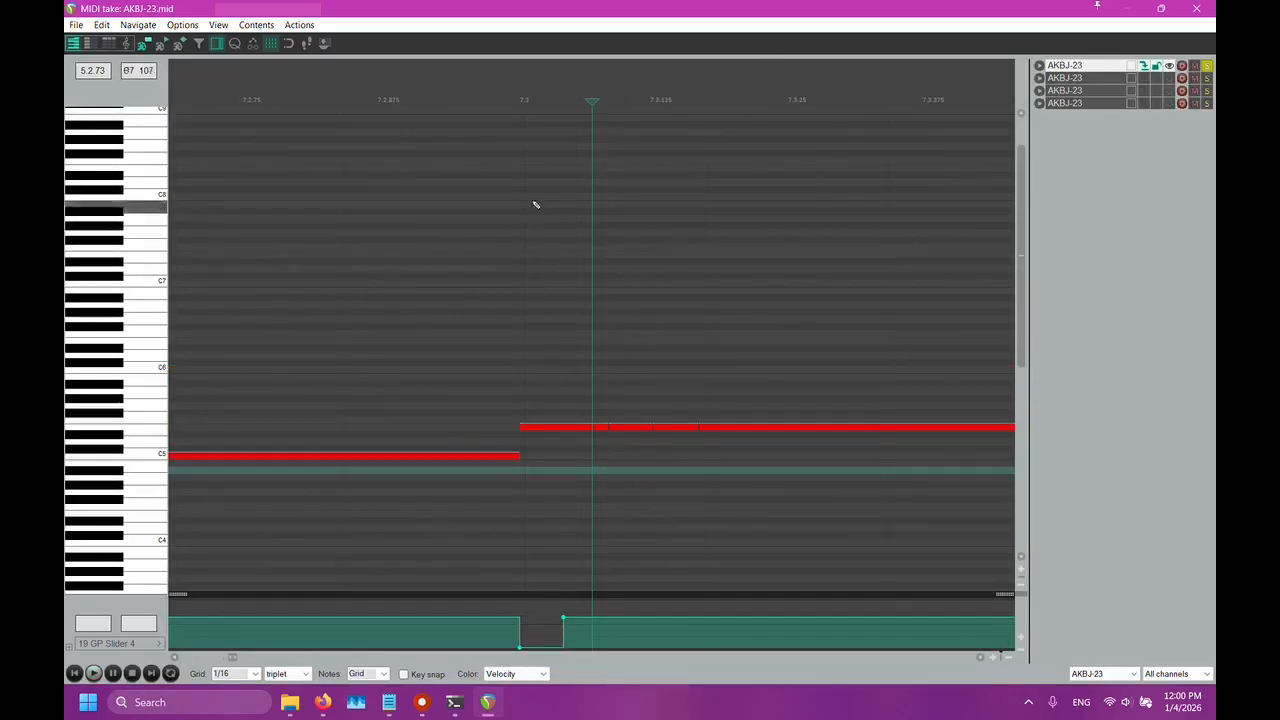
scroll(549, 274, "up", 5)
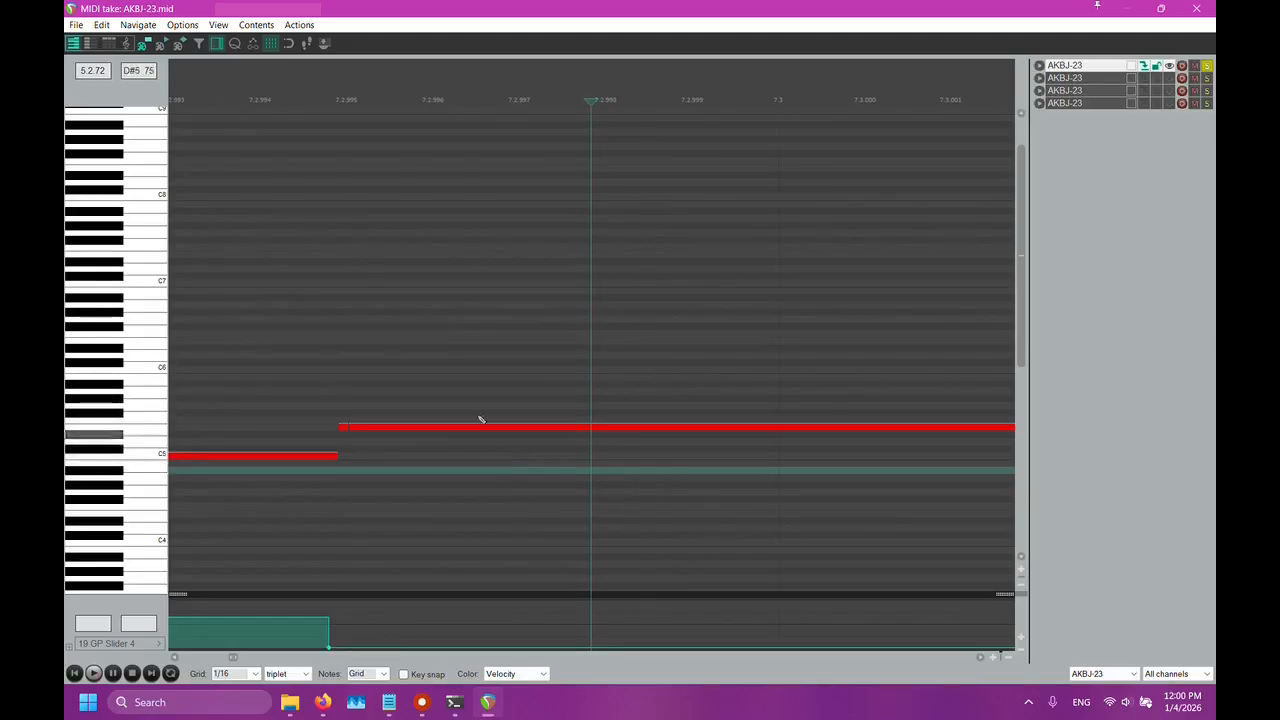
scroll(340, 331, "up", 3)
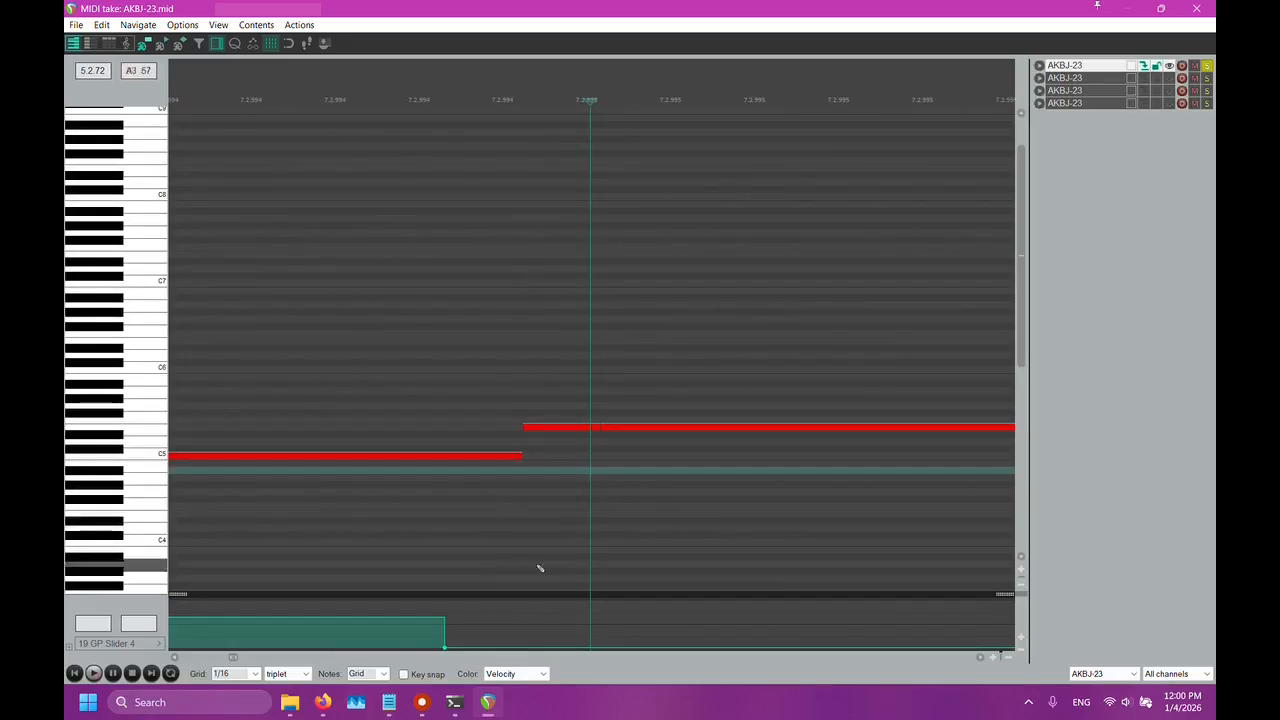
scroll(688, 528, "up", 2)
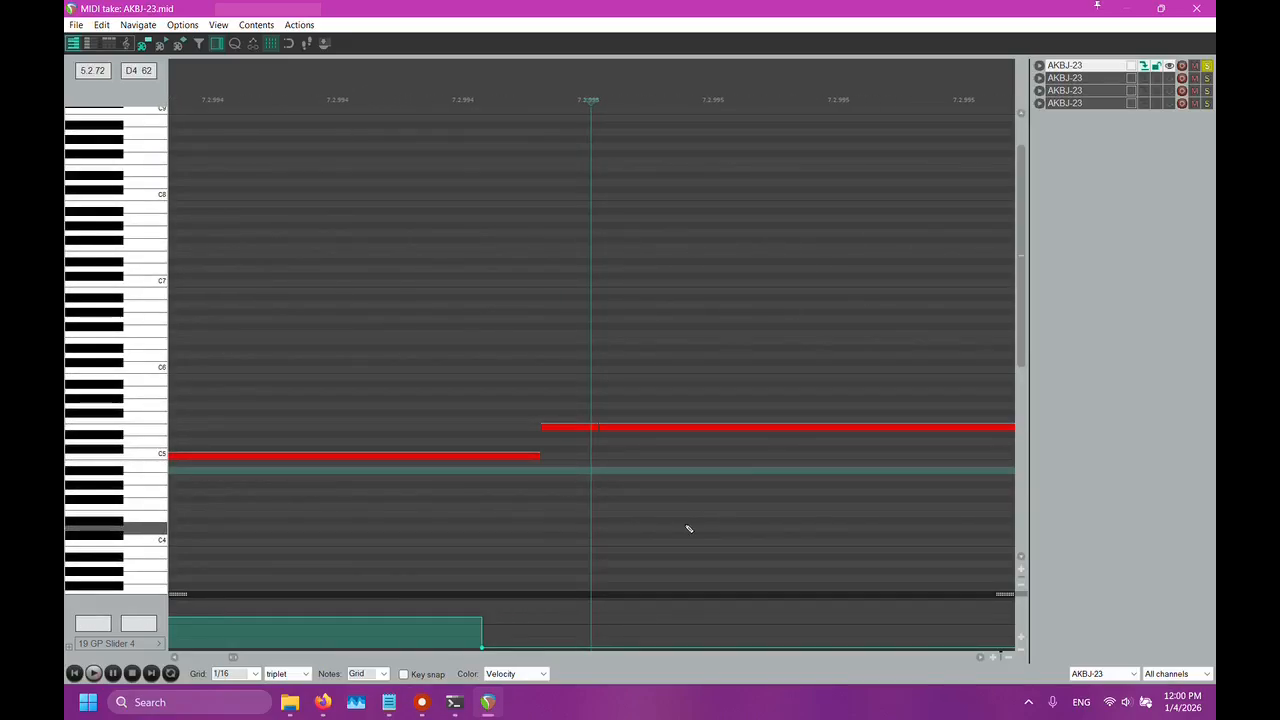
scroll(688, 528, "down", 10)
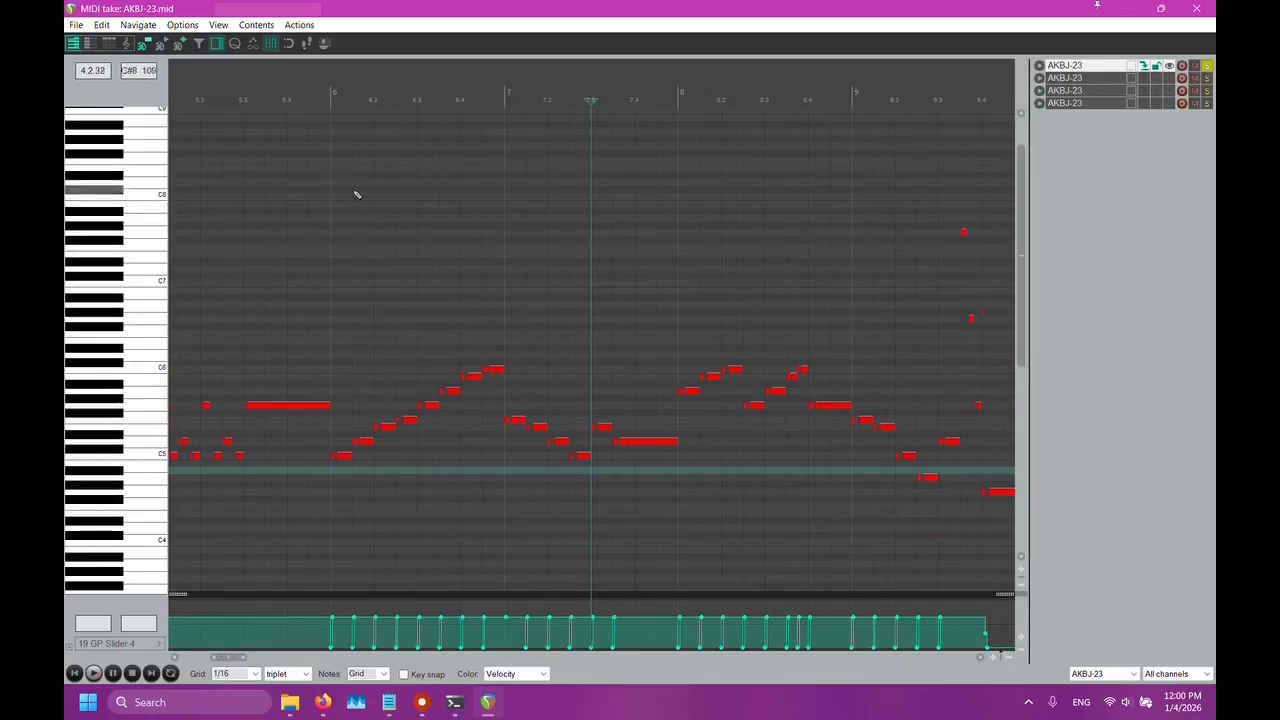
Place the edit cursor at the start of measure 6 and compare the note start with the GP Slider 4 drop
scroll(623, 463, "up", 10)
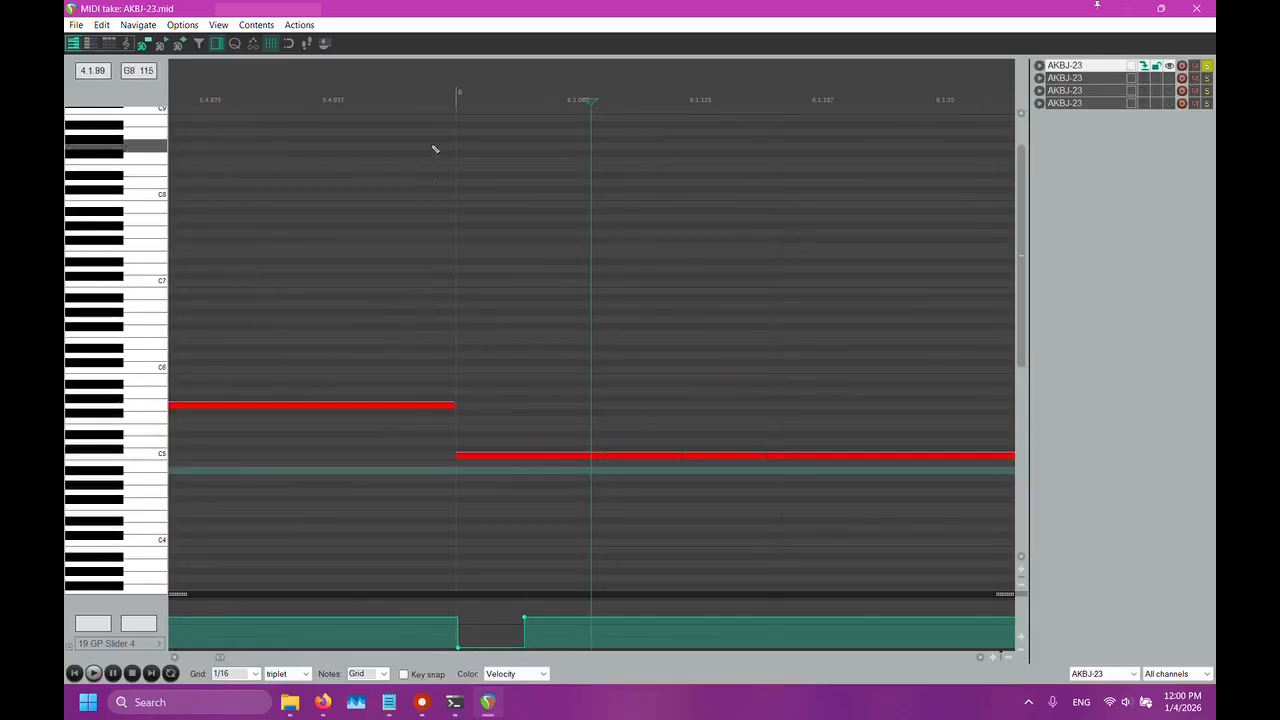
scroll(615, 400, "up", 5)
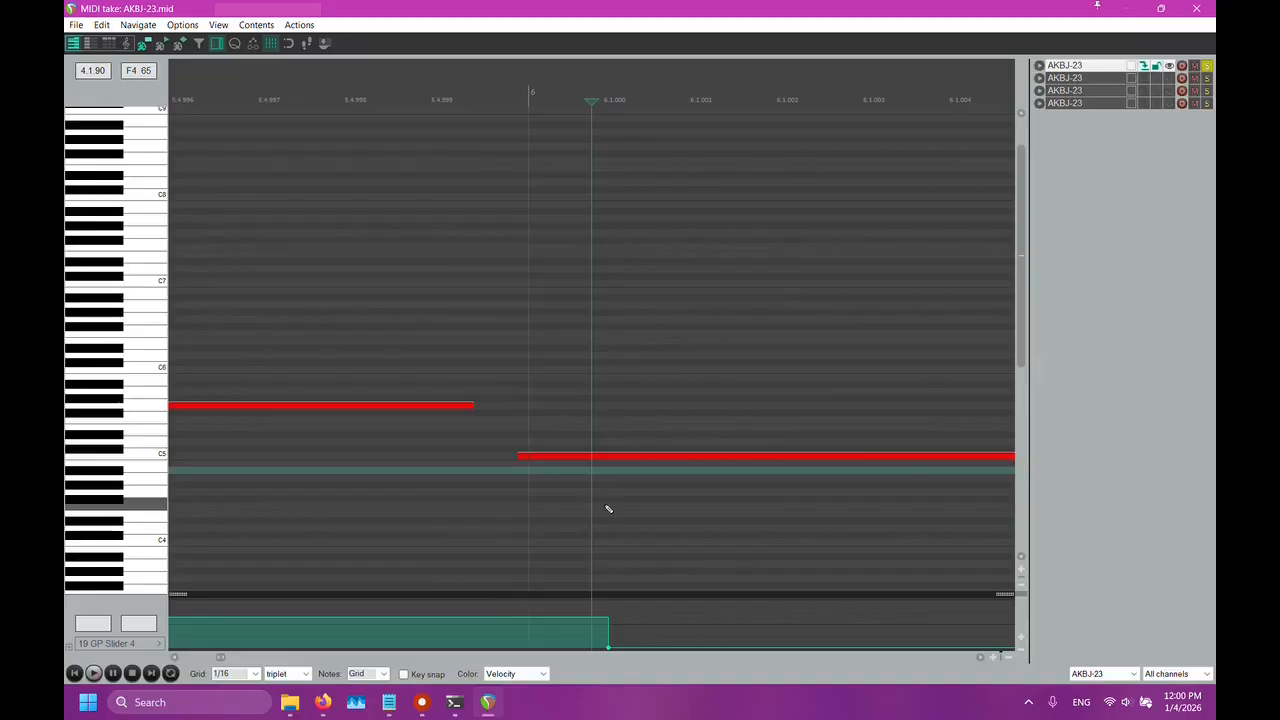
scroll(606, 510, "up", 1)
left_click(502, 108)
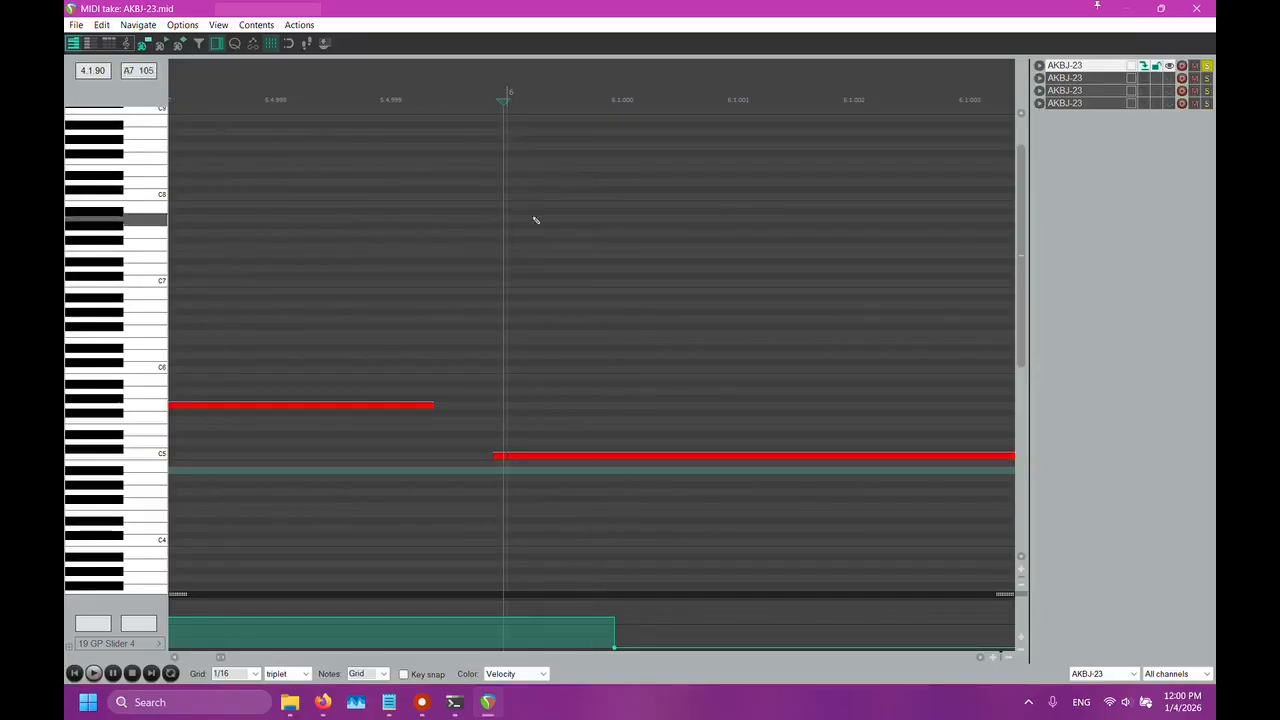
scroll(566, 328, "down", 3)
scroll(575, 343, "down", 10)
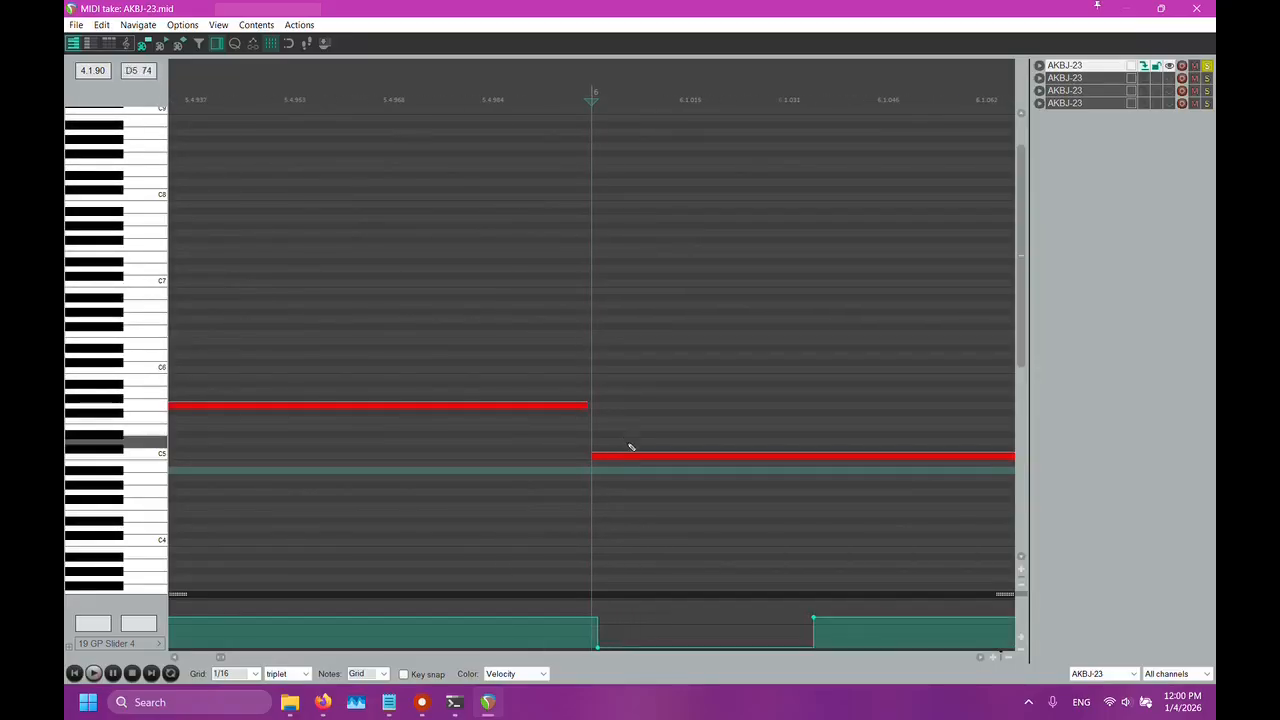
scroll(630, 495, "down", 4)
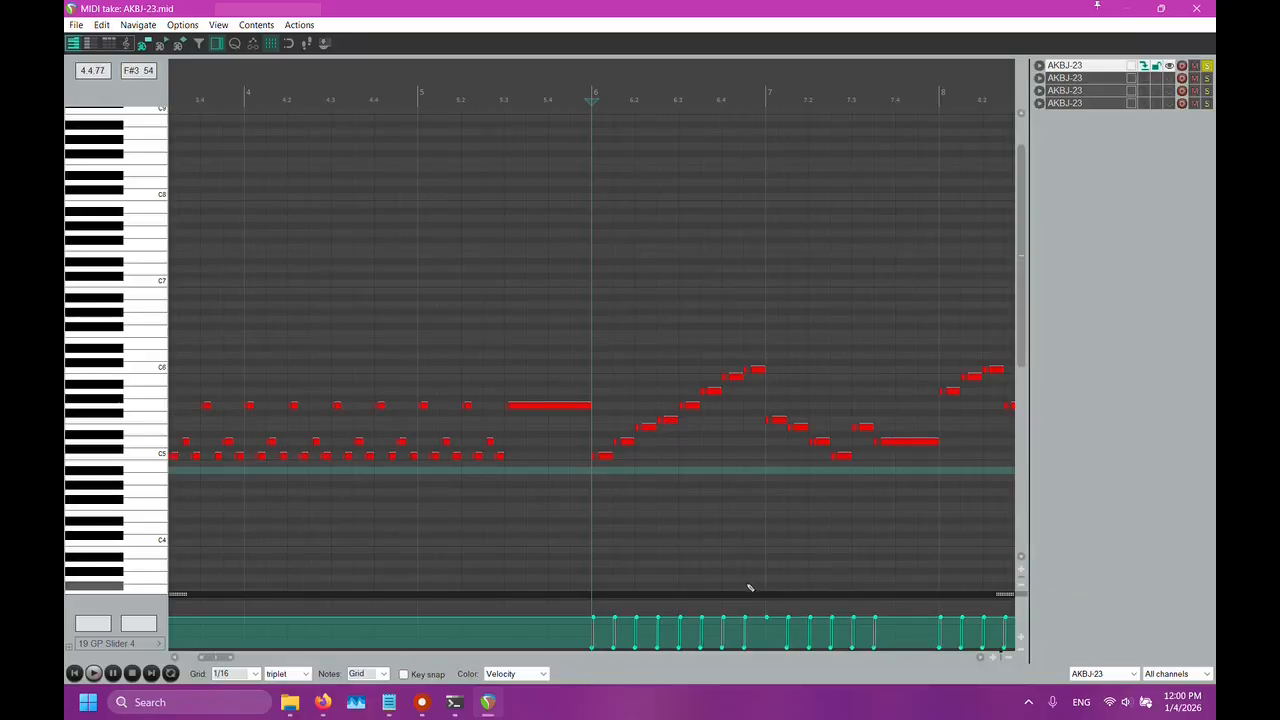
Select the GP Slider 4 events across measure 6 in the controller lane
scroll(749, 587, "up", 2)
scroll(756, 584, "right", 3)
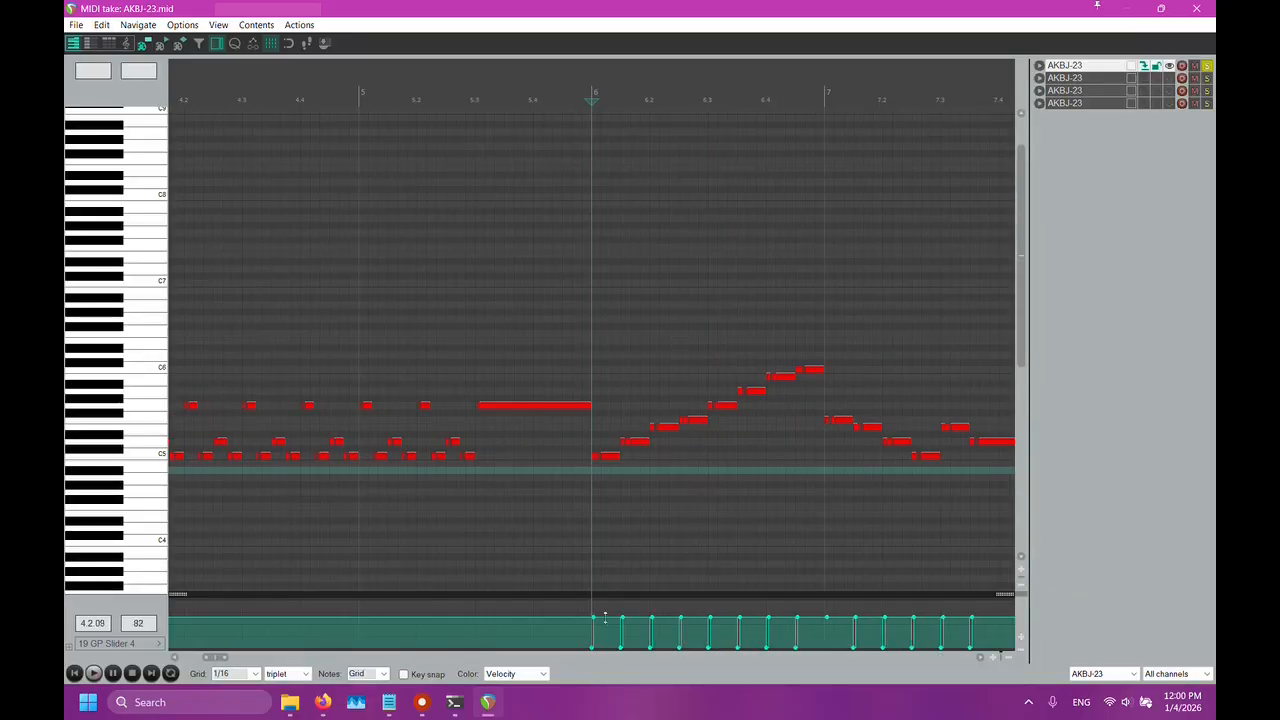
left_click_drag(576, 608, 814, 655)
Inspect the selected GP Slider 4 points up close against the notes around measure 6
scroll(640, 532, "up", 16)
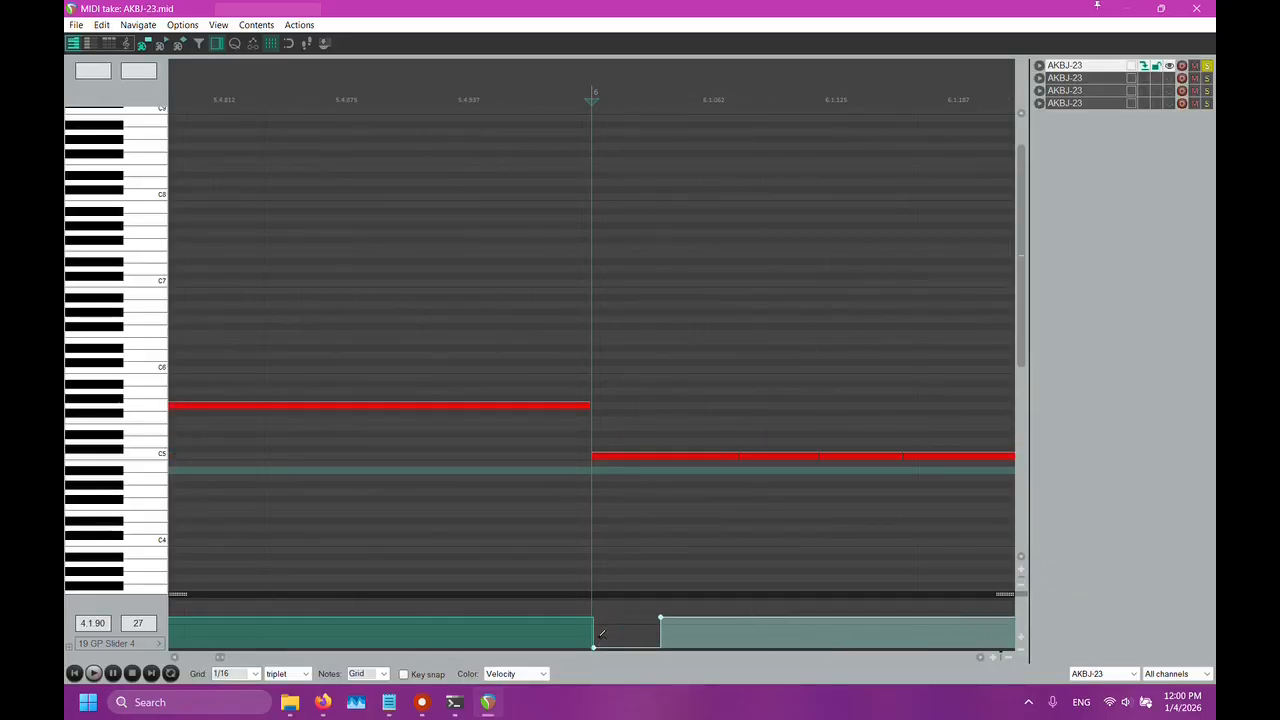
scroll(614, 473, "up", 10)
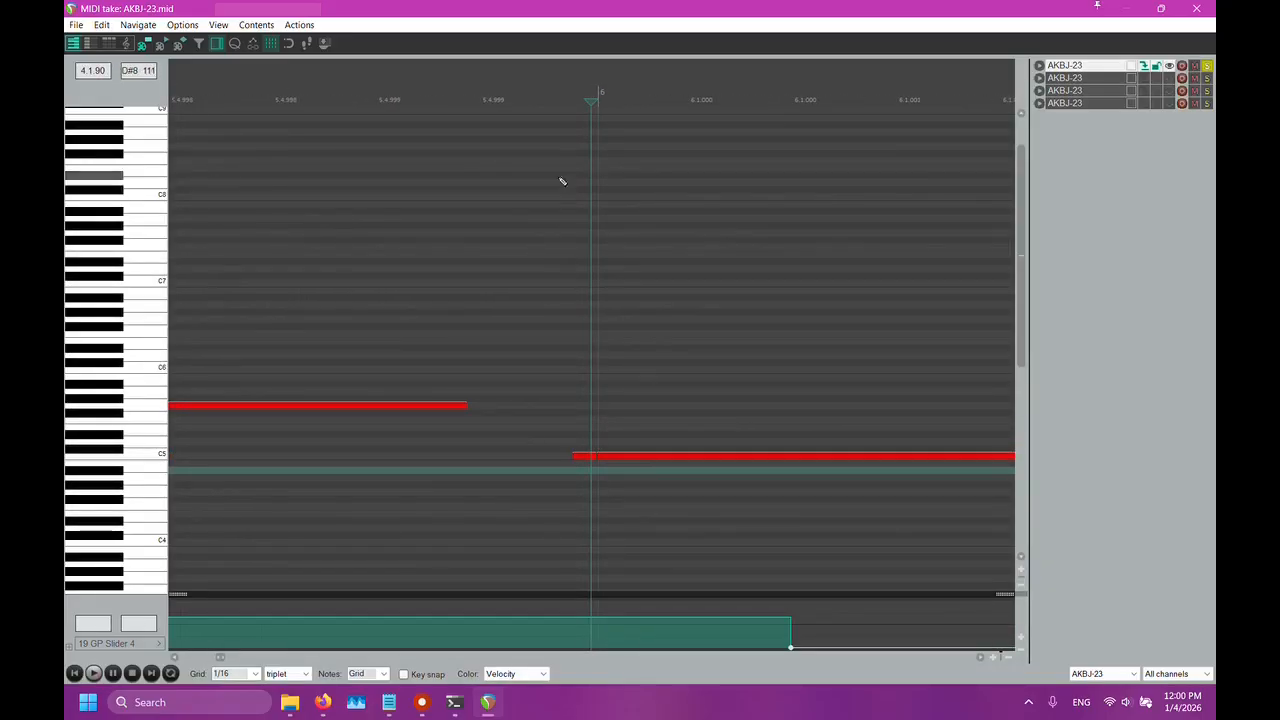
scroll(574, 234, "down", 10)
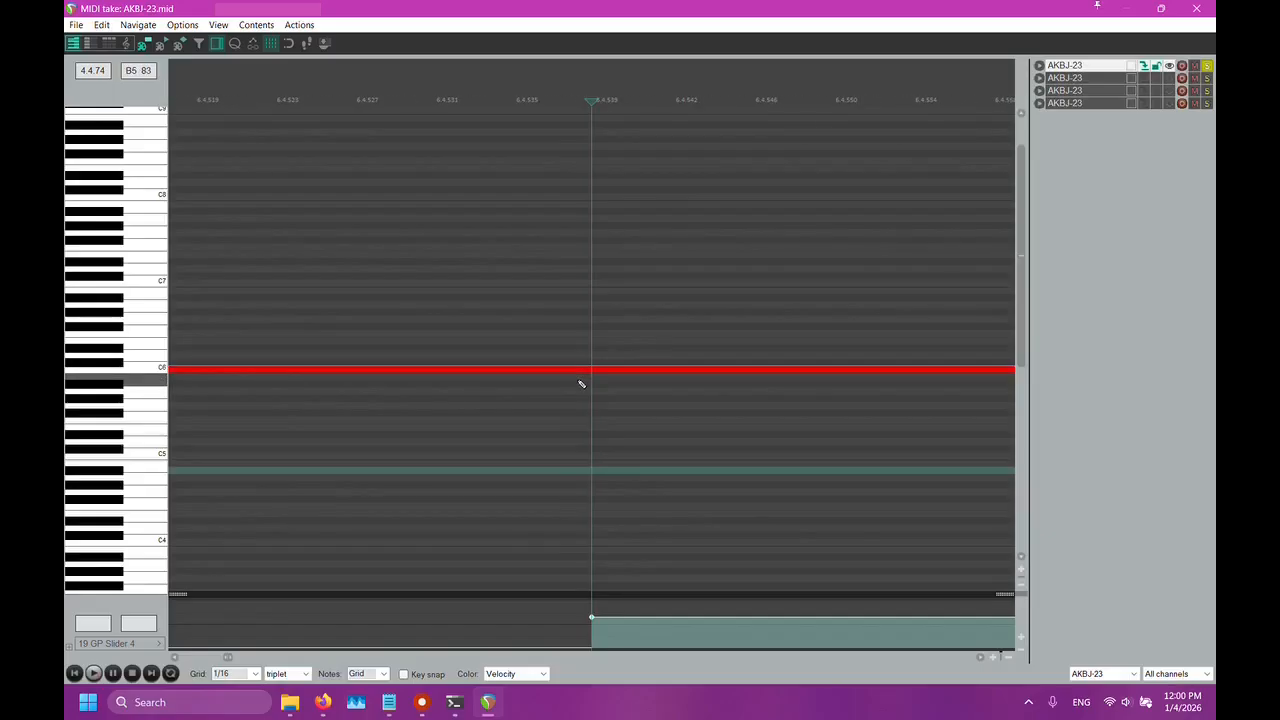
scroll(558, 384, "down", 5)
scroll(558, 384, "down", 12)
left_click(438, 92)
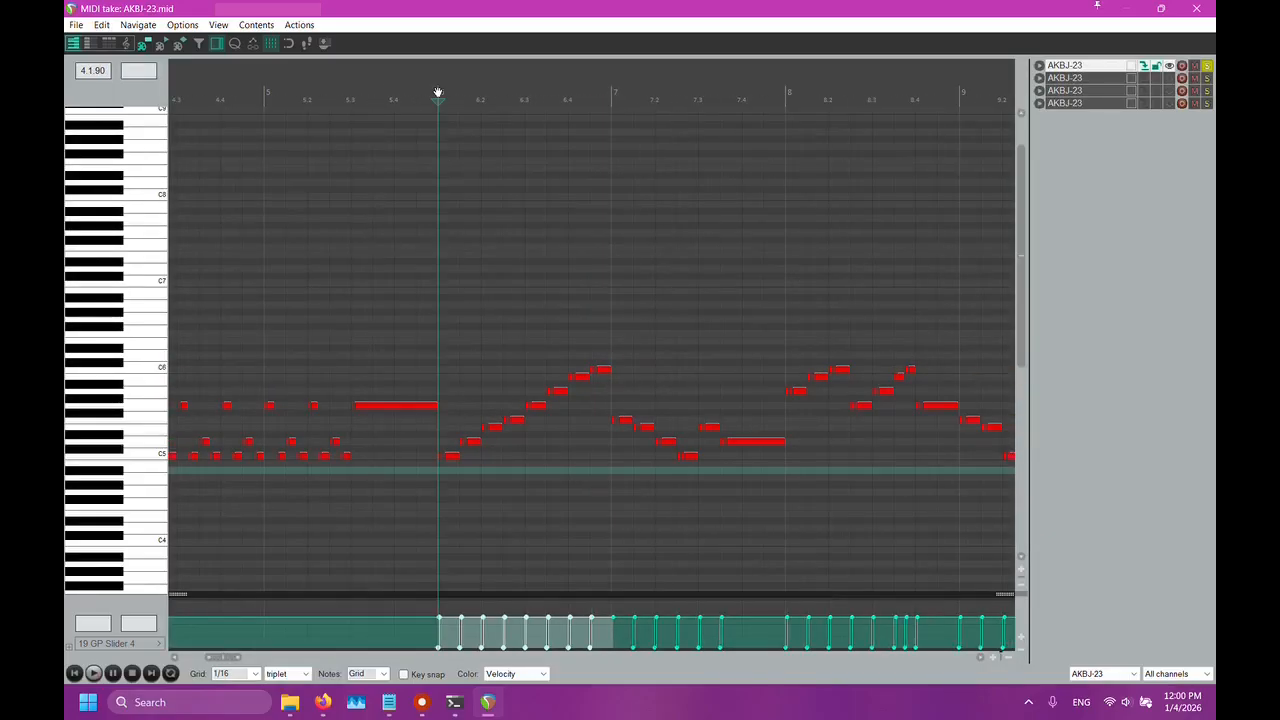
scroll(560, 310, "up", 8)
scroll(628, 420, "up", 15)
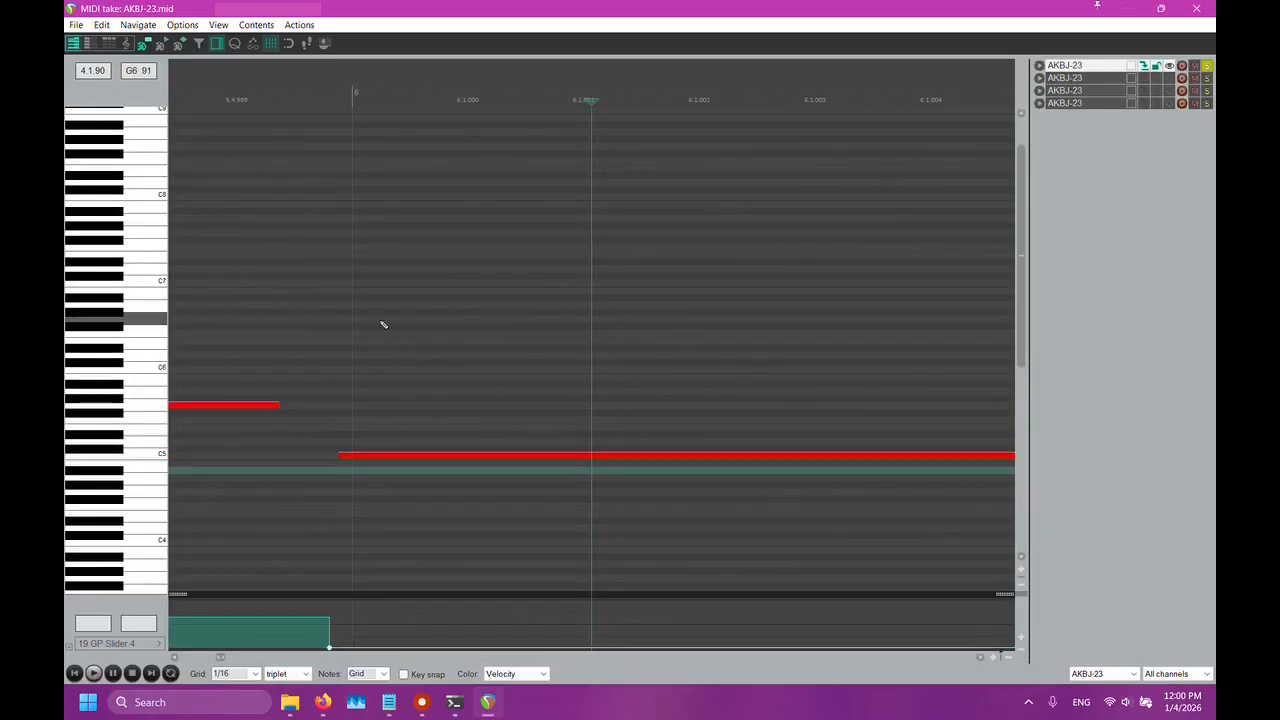
scroll(420, 360, "left", 3)
Play back the transition into measure 6 from slightly before it, and stop playback
scroll(479, 321, "down", 8)
left_click(525, 128)
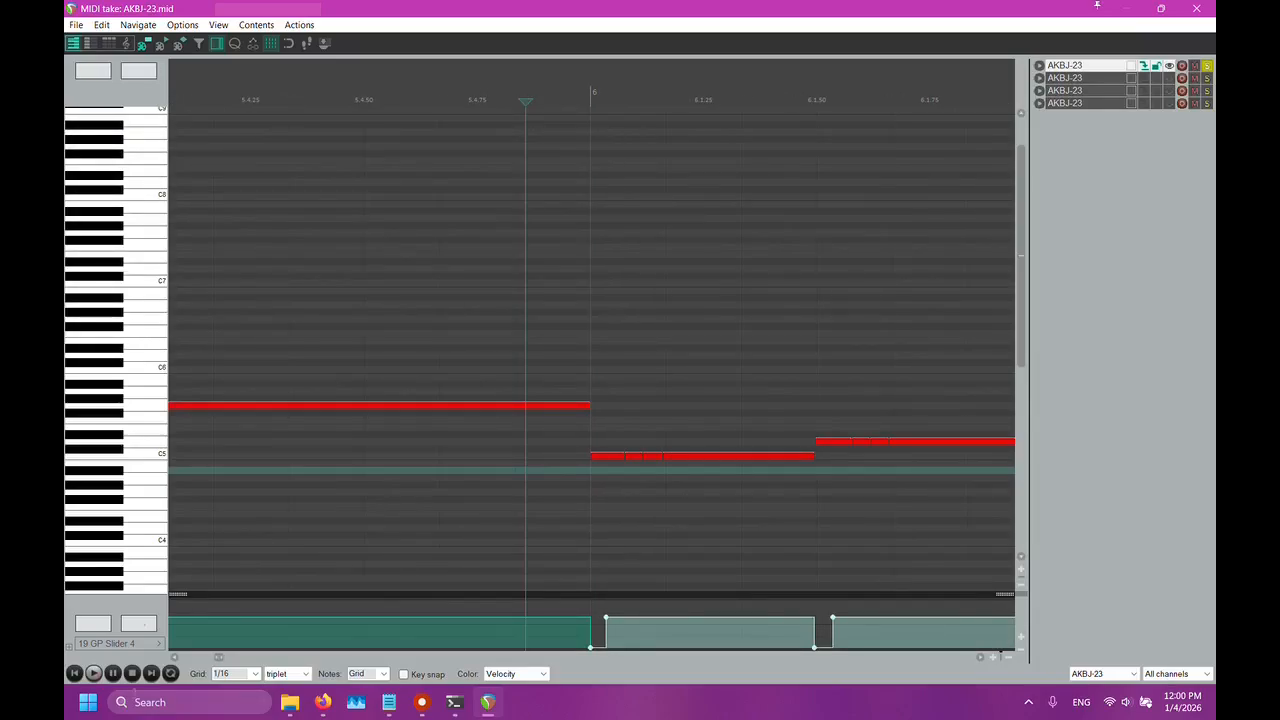
left_click(93, 673)
scroll(380, 557, "down", 5)
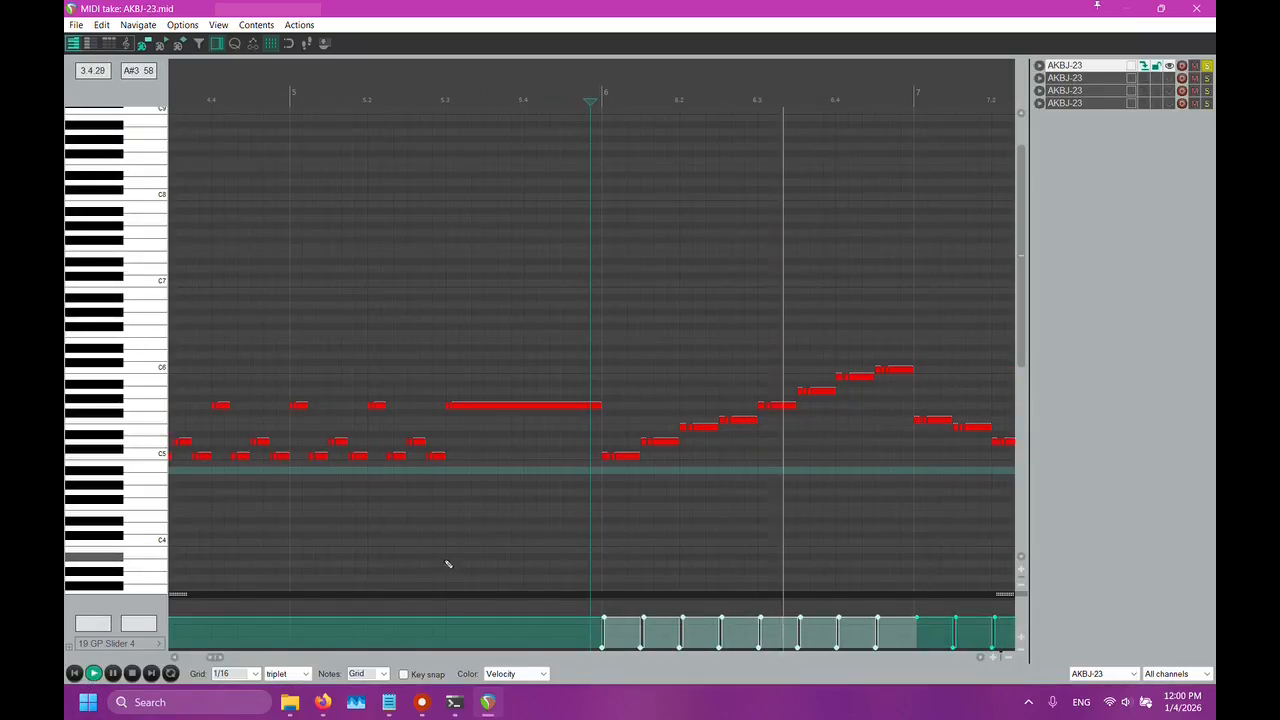
left_click(537, 93)
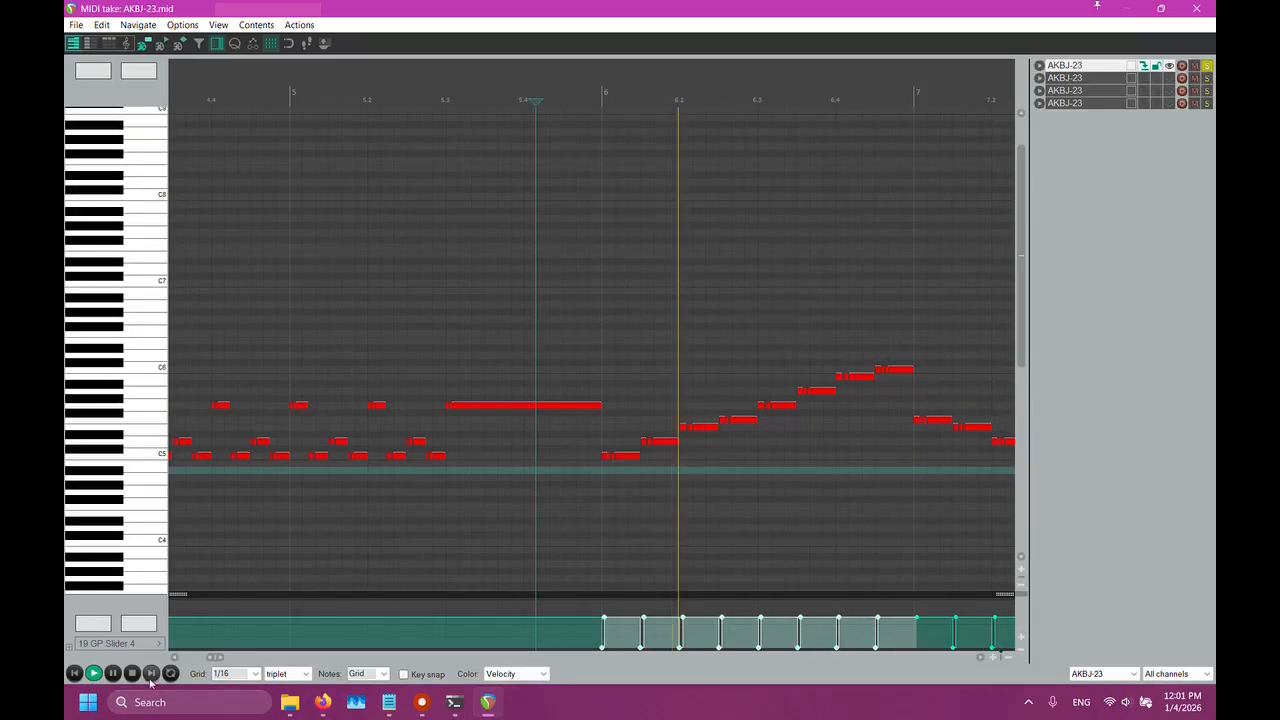
left_click(132, 673)
Show the 68 Legato Pedal (on/off) events in the controller lane
left_click(100, 643)
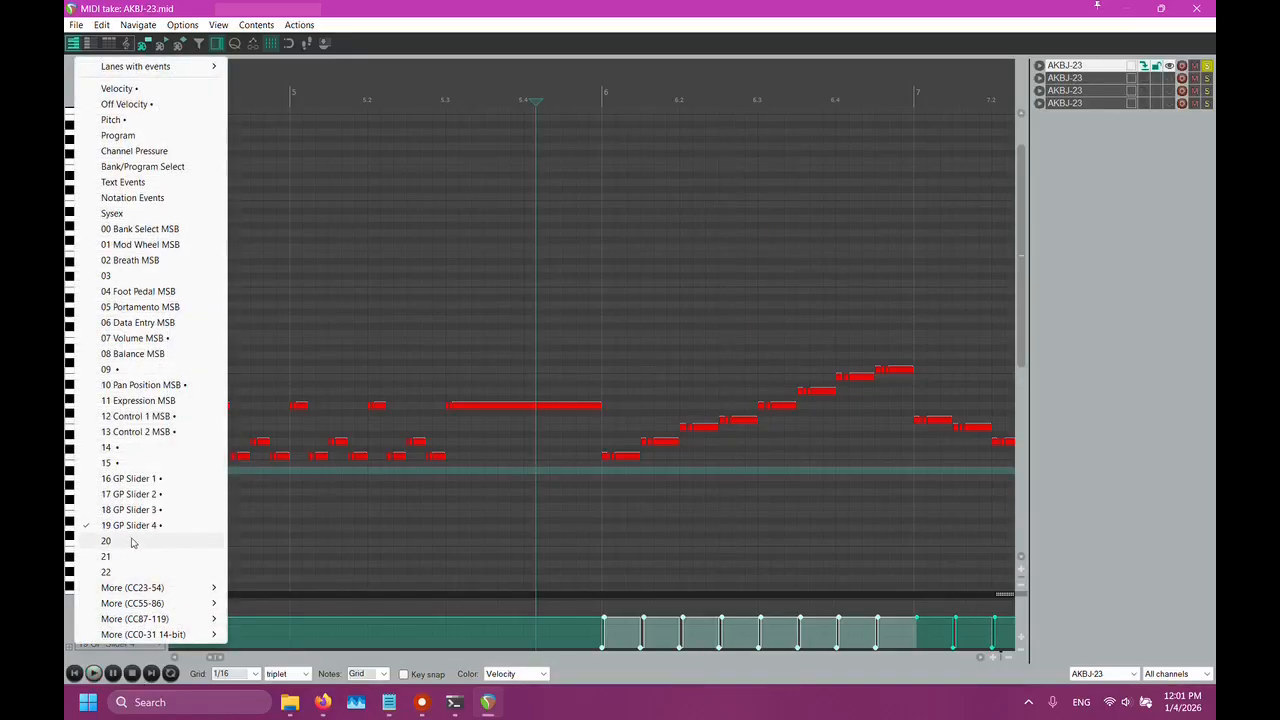
mouse_move(170, 66)
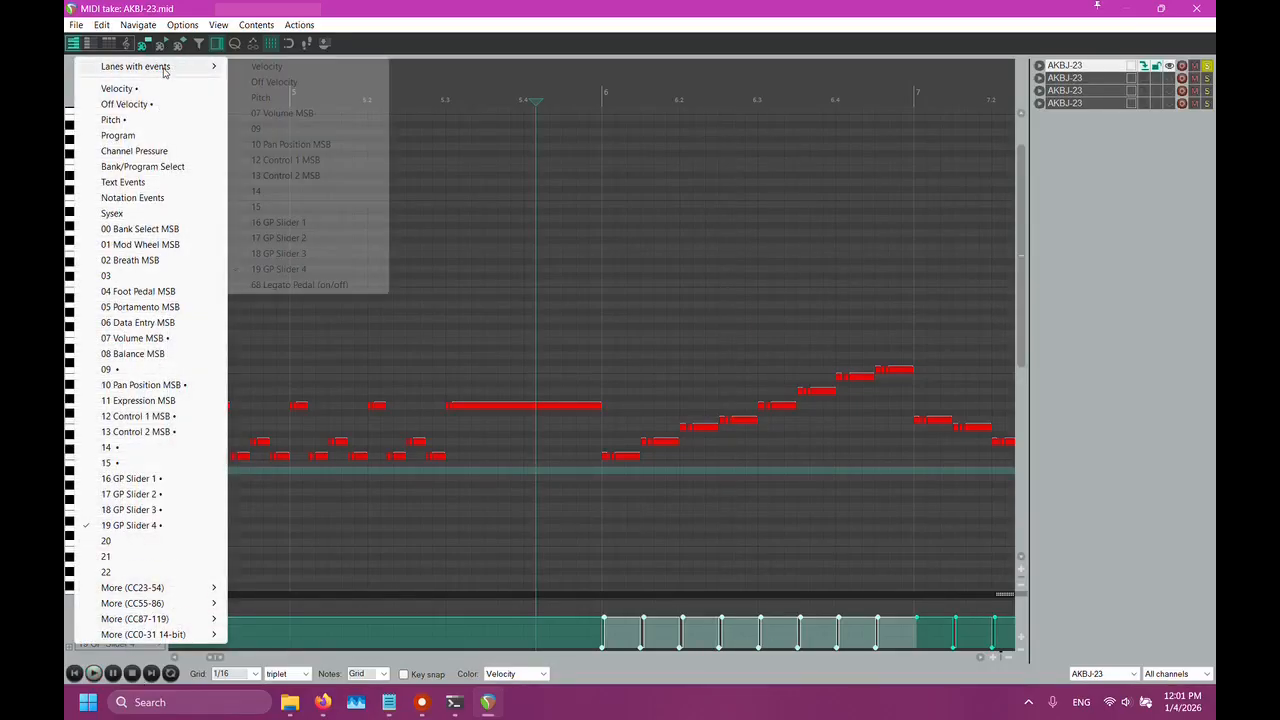
left_click(300, 285)
scroll(738, 542, "up", 1)
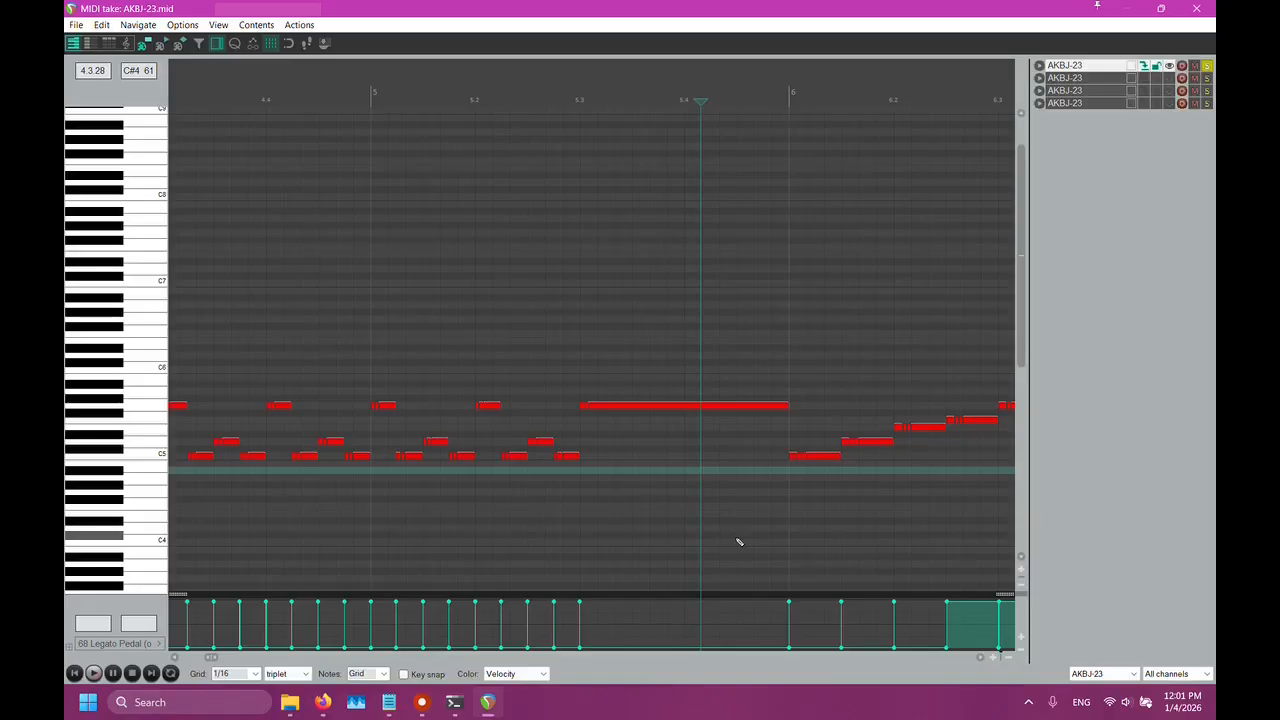
Inspect the Legato Pedal points up close against the note boundary at the start of measure 6
scroll(738, 542, "right", 3)
left_click(629, 551)
scroll(629, 551, "up", 1)
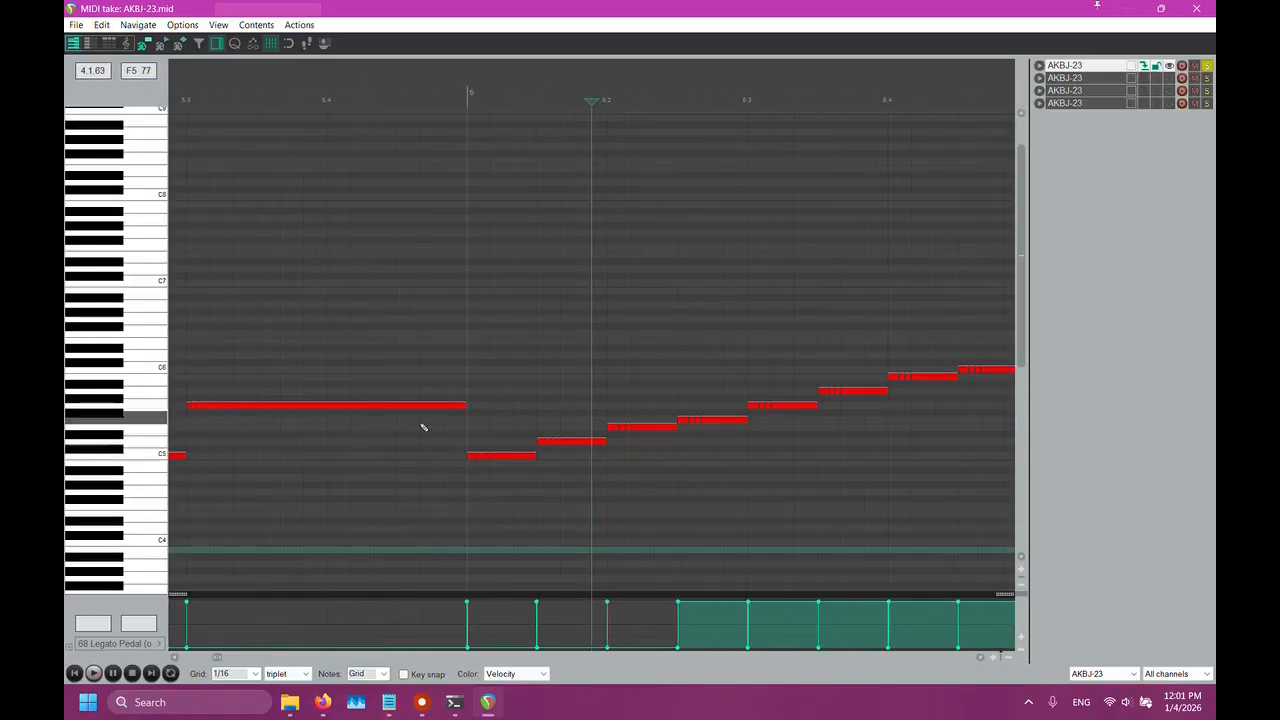
scroll(463, 428, "up", 8)
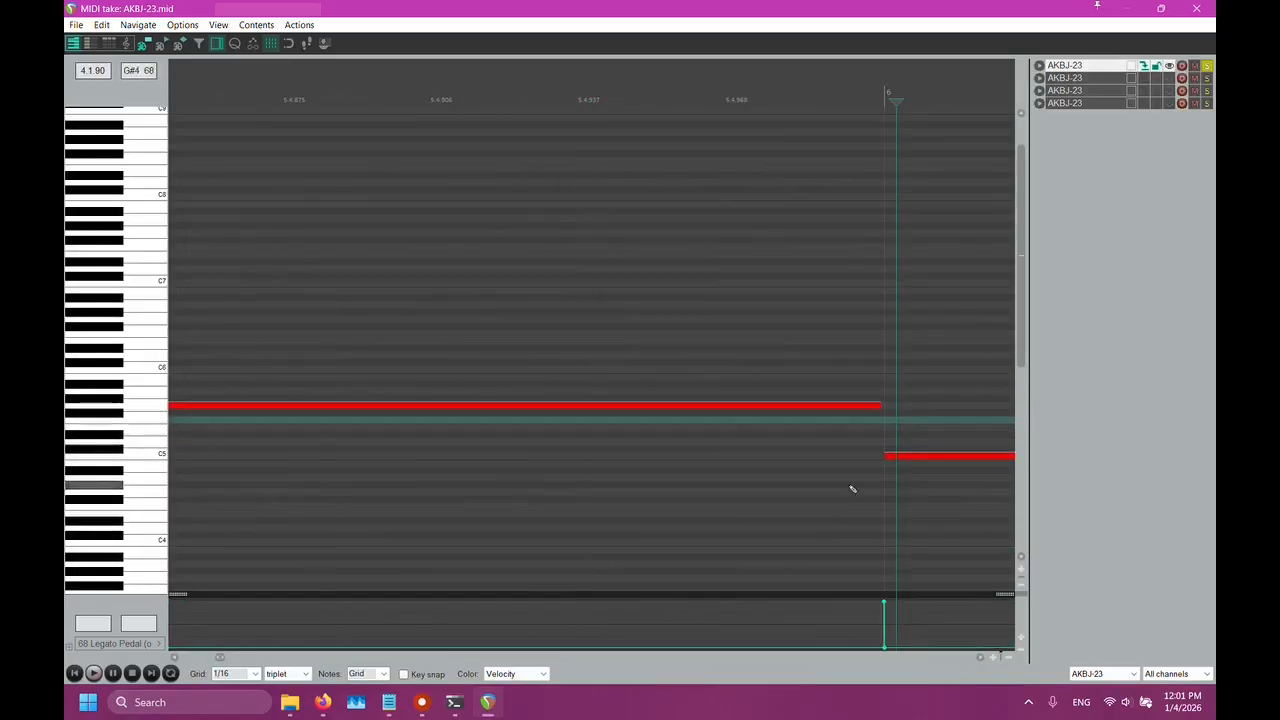
scroll(852, 489, "up", 10)
left_click(355, 487)
scroll(357, 491, "up", 5)
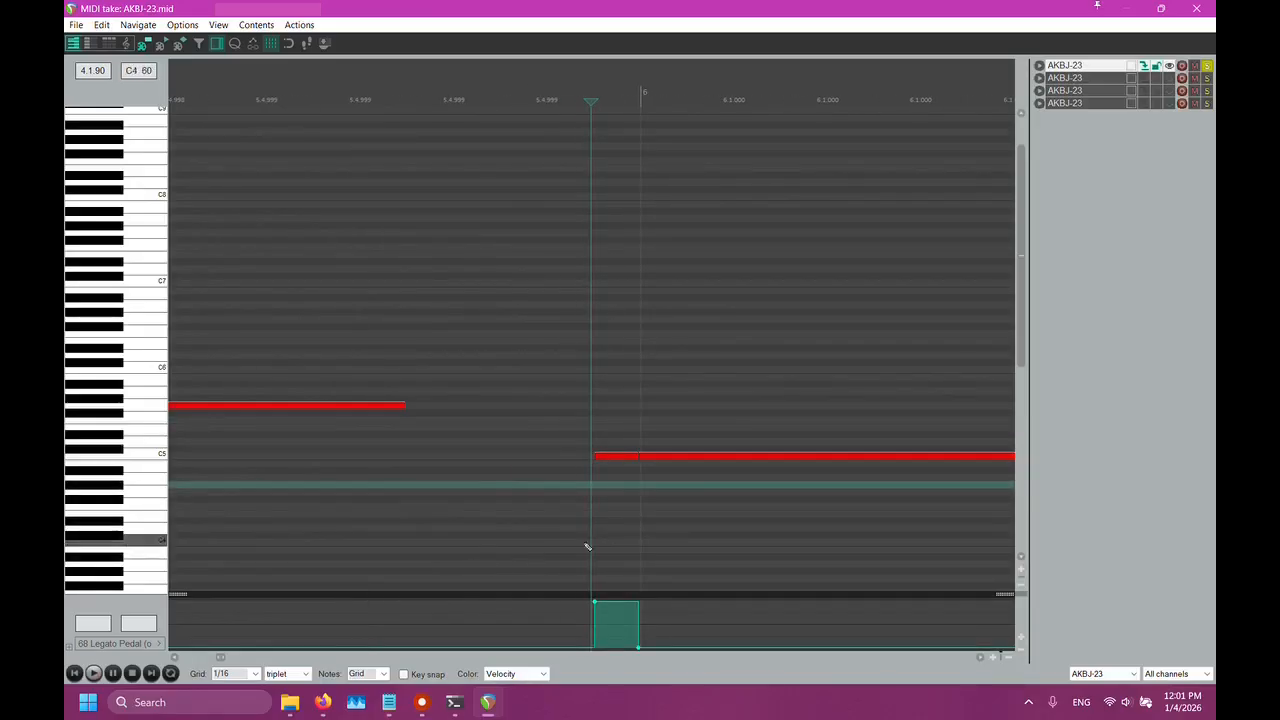
scroll(612, 543, "up", 3)
scroll(612, 543, "up", 3)
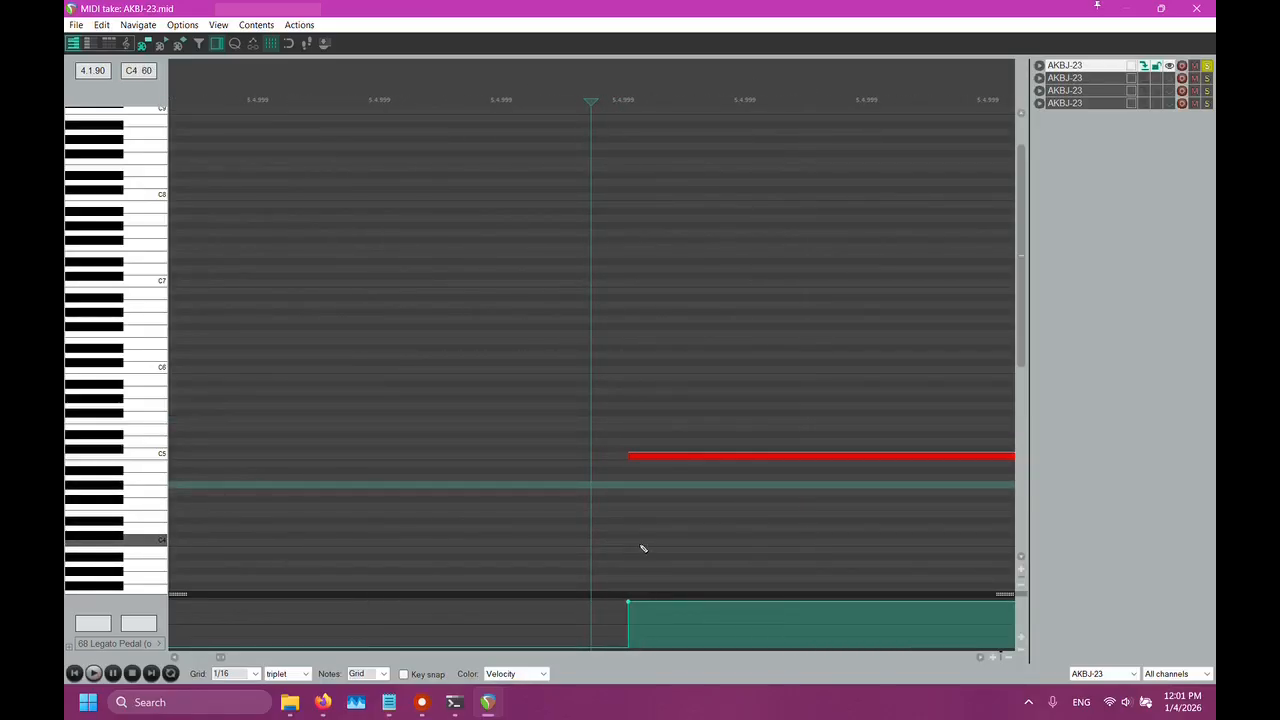
scroll(650, 547, "down", 1)
scroll(659, 546, "right", 4)
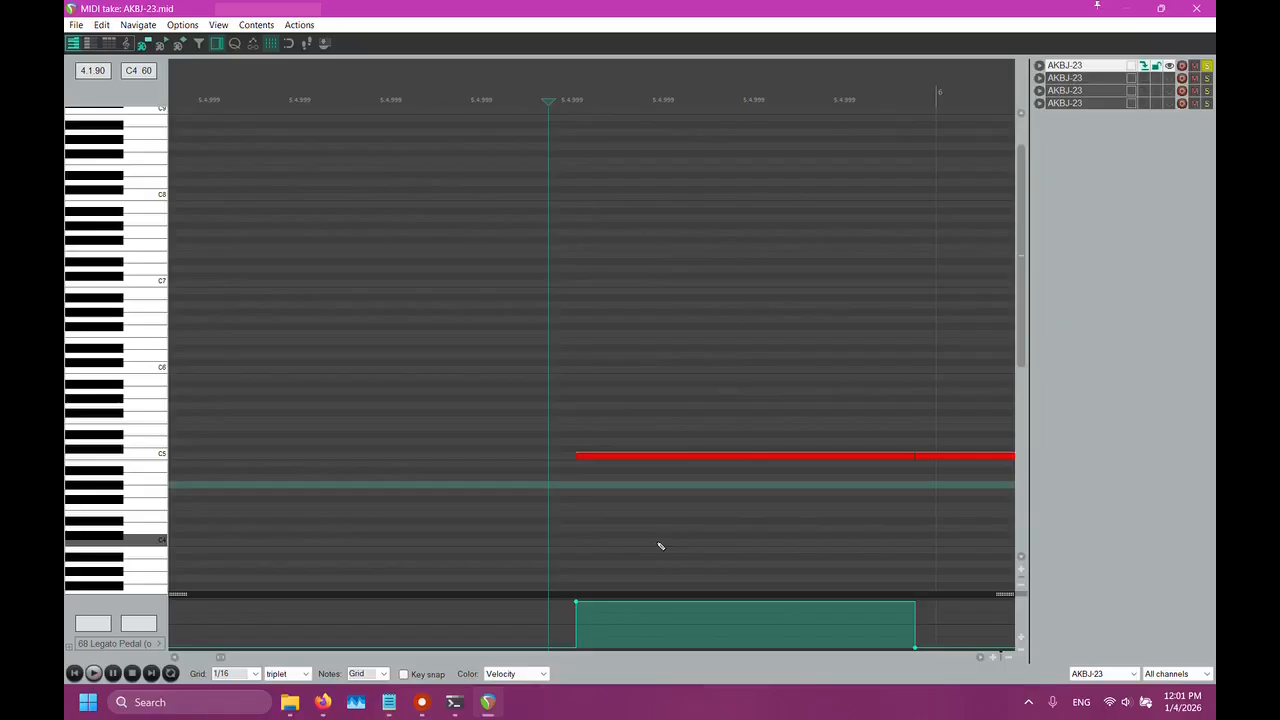
scroll(660, 546, "up", 2)
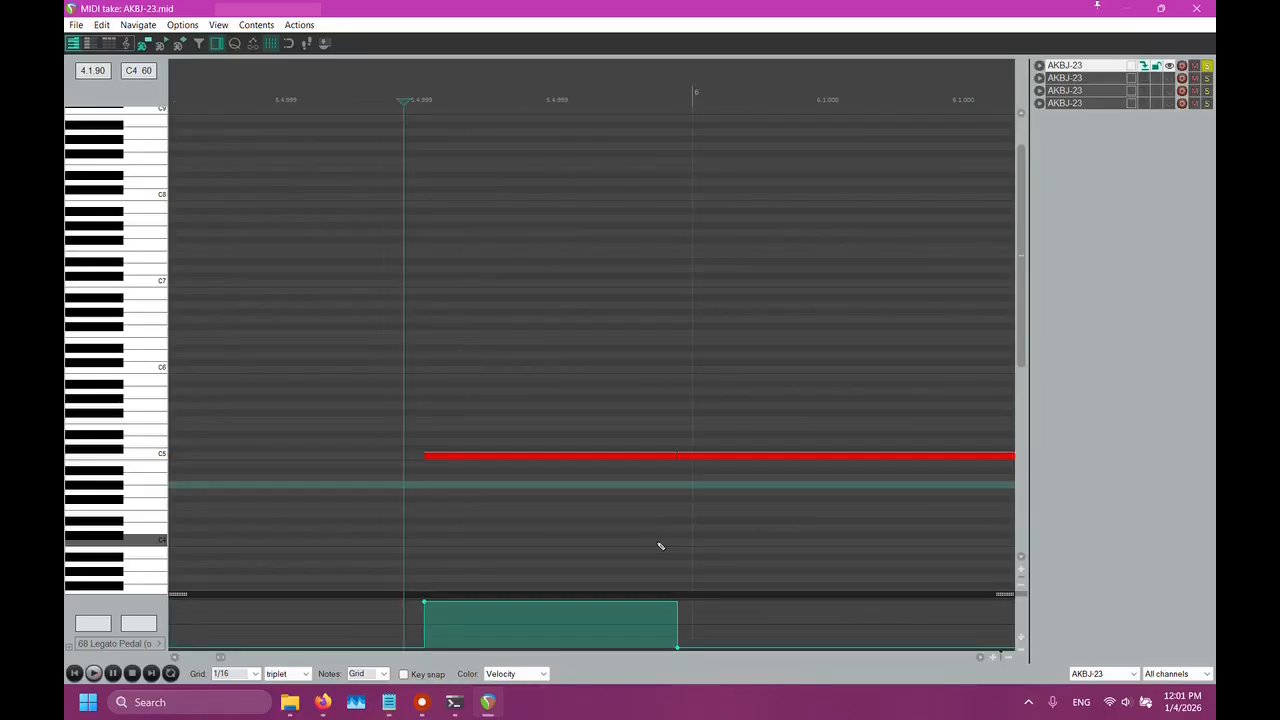
scroll(660, 546, "up", 2)
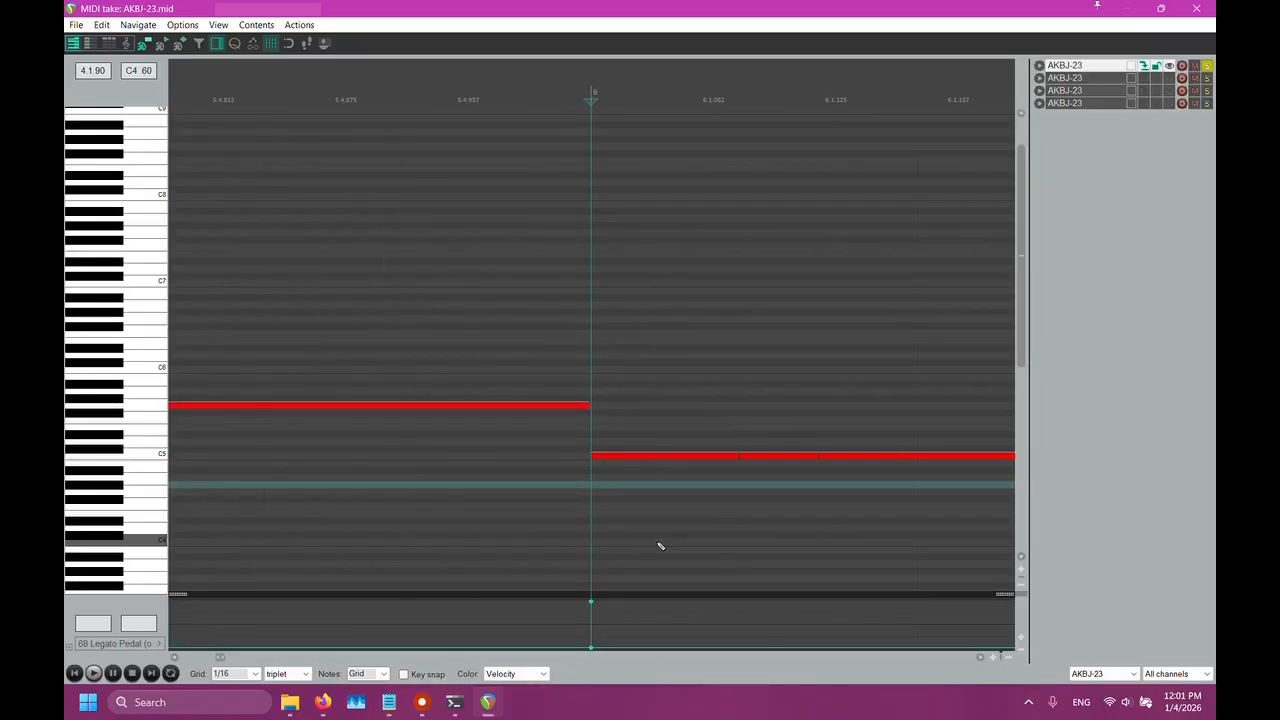
Select the upper Legato Pedal points across measure 6 in the controller lane and delete them
scroll(660, 546, "down", 5)
left_click_drag(553, 628, 752, 597)
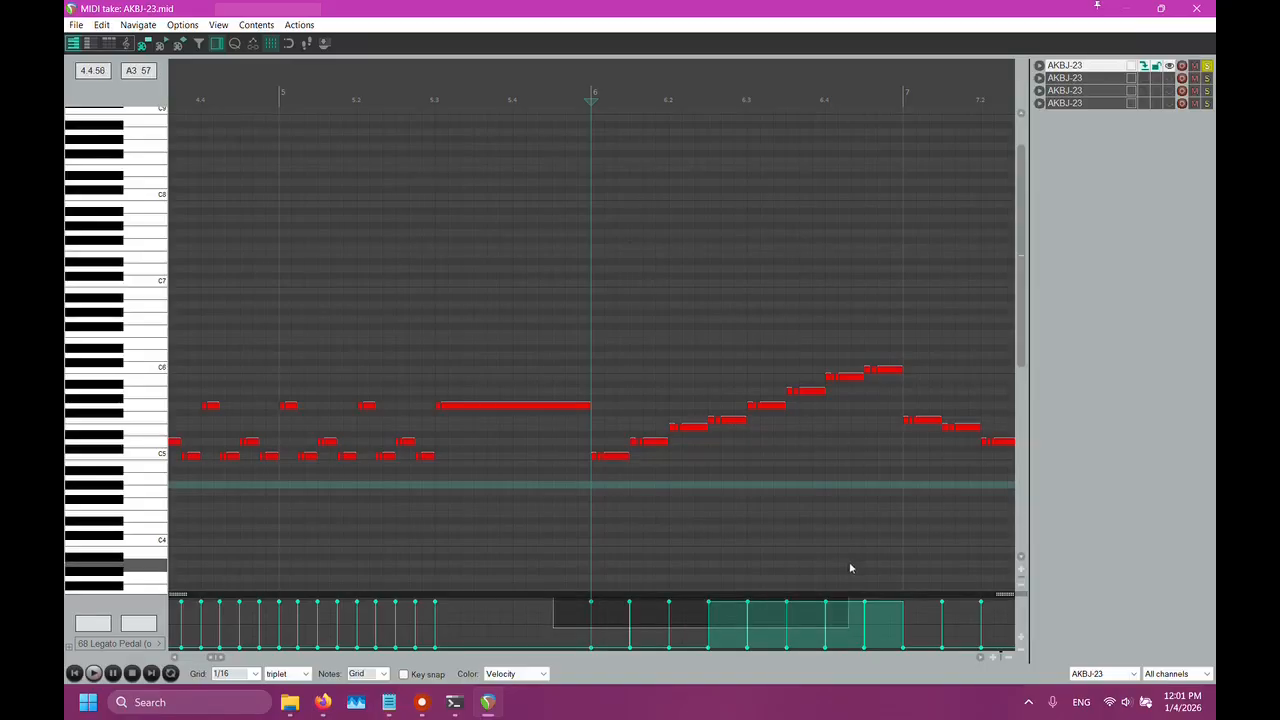
left_click_drag(850, 567, 903, 558)
key("Delete")
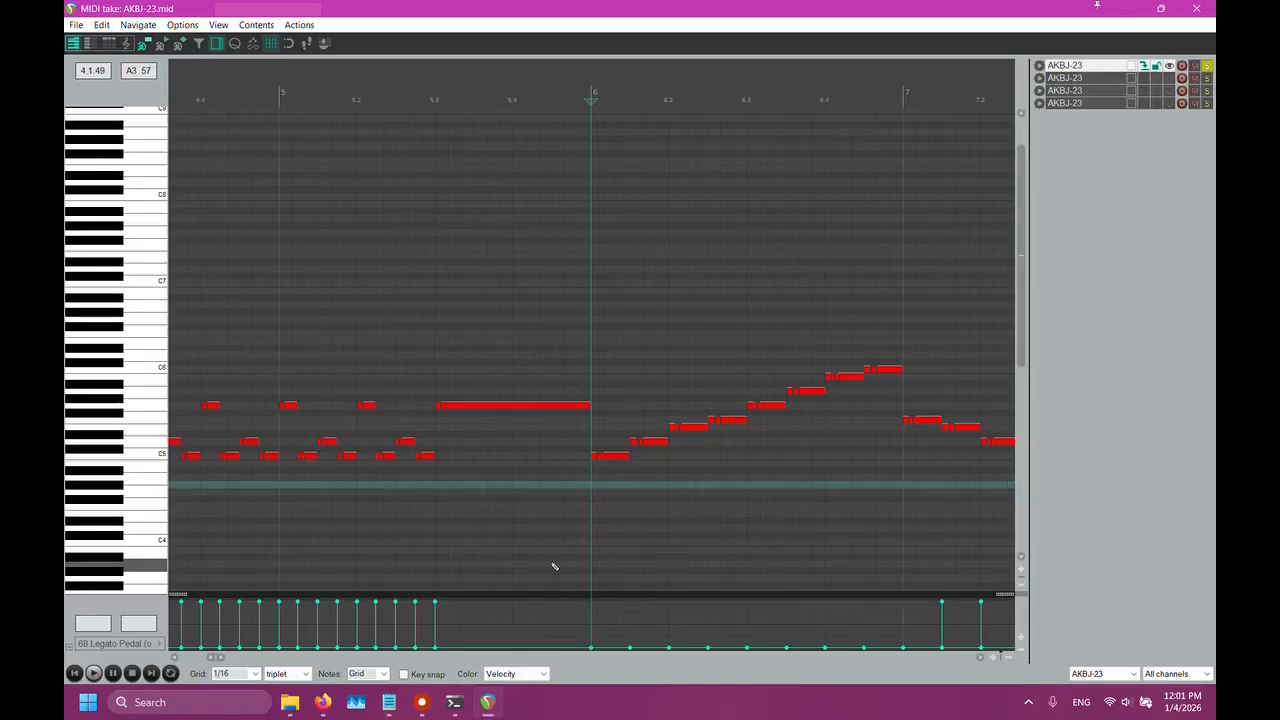
Play back the transition into measure 6 several times, starting from the long note at the end of measure 5
scroll(571, 564, "left", 2)
left_click(631, 528)
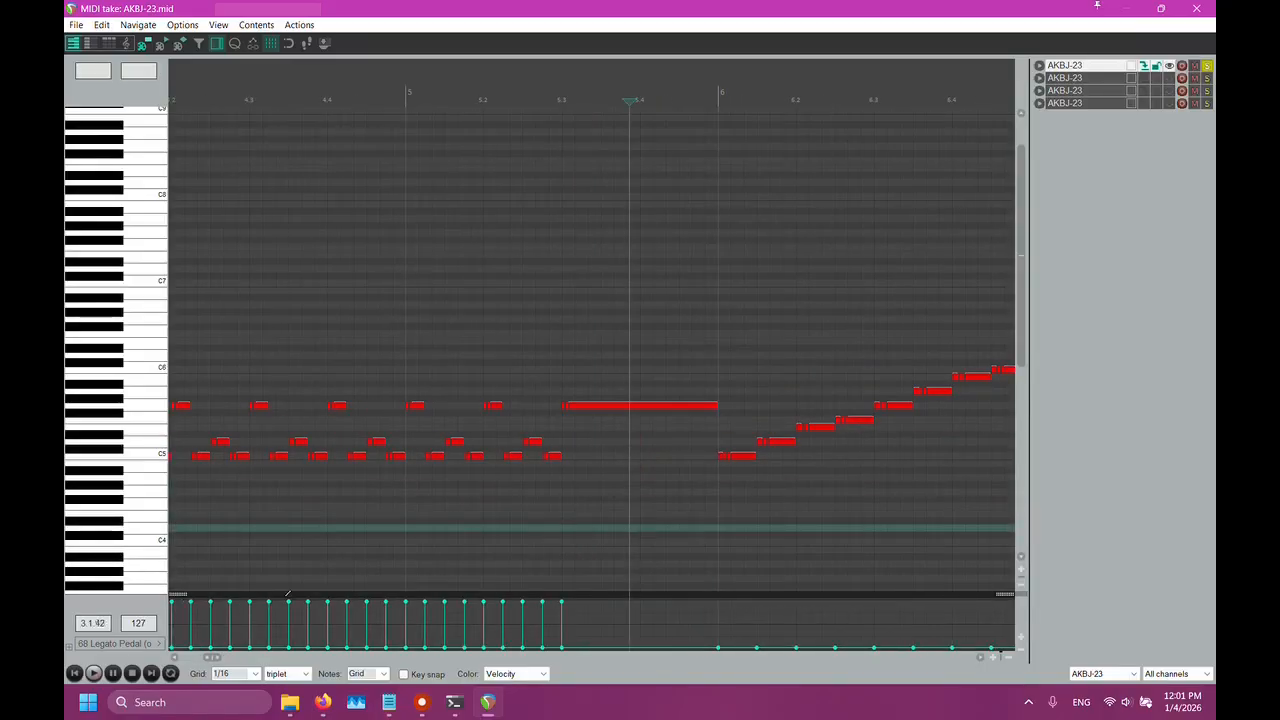
left_click(93, 673)
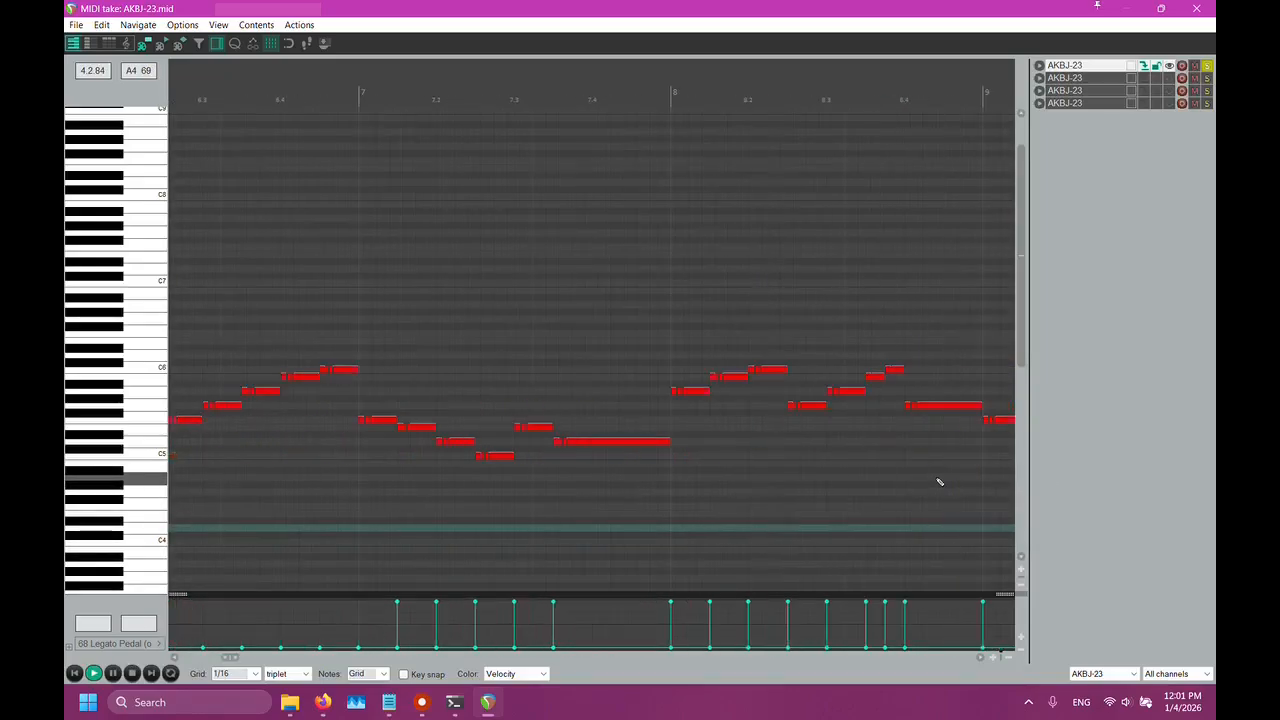
scroll(800, 470, "right", 2)
scroll(597, 408, "down", 3)
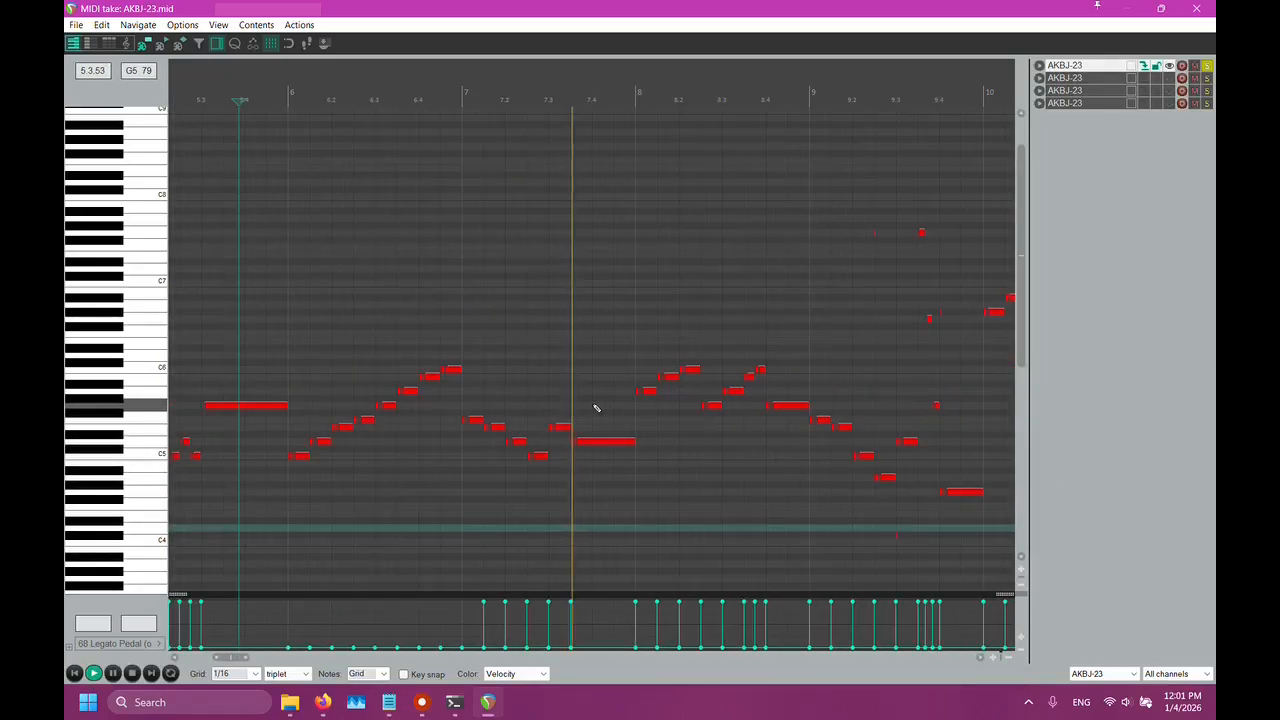
left_click(257, 92)
scroll(371, 352, "up", 1)
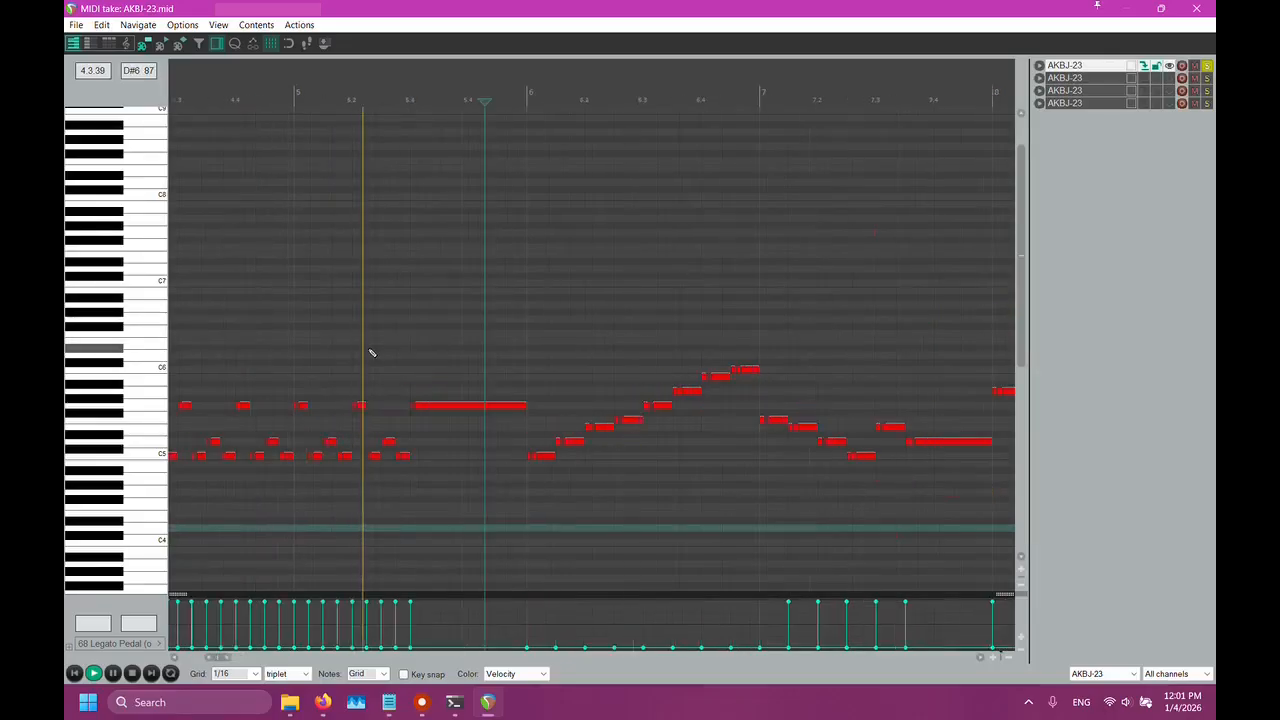
left_click(496, 92)
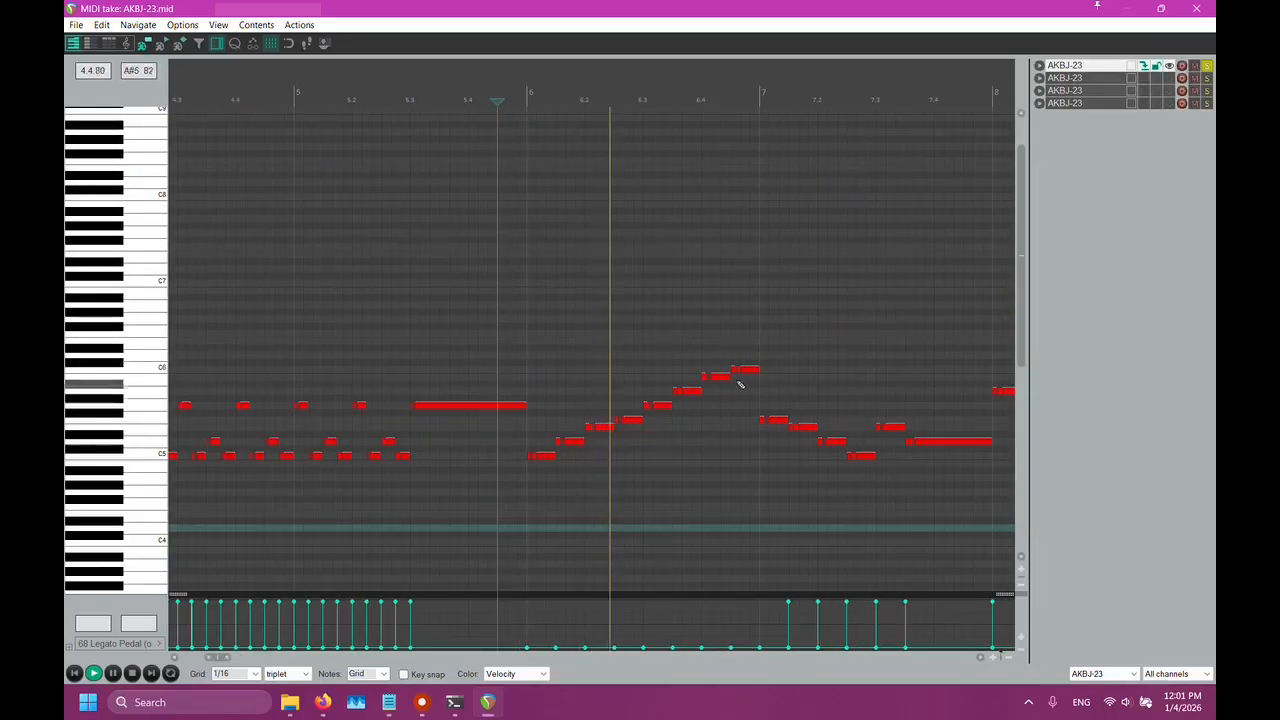
left_click(511, 98)
left_click(110, 643)
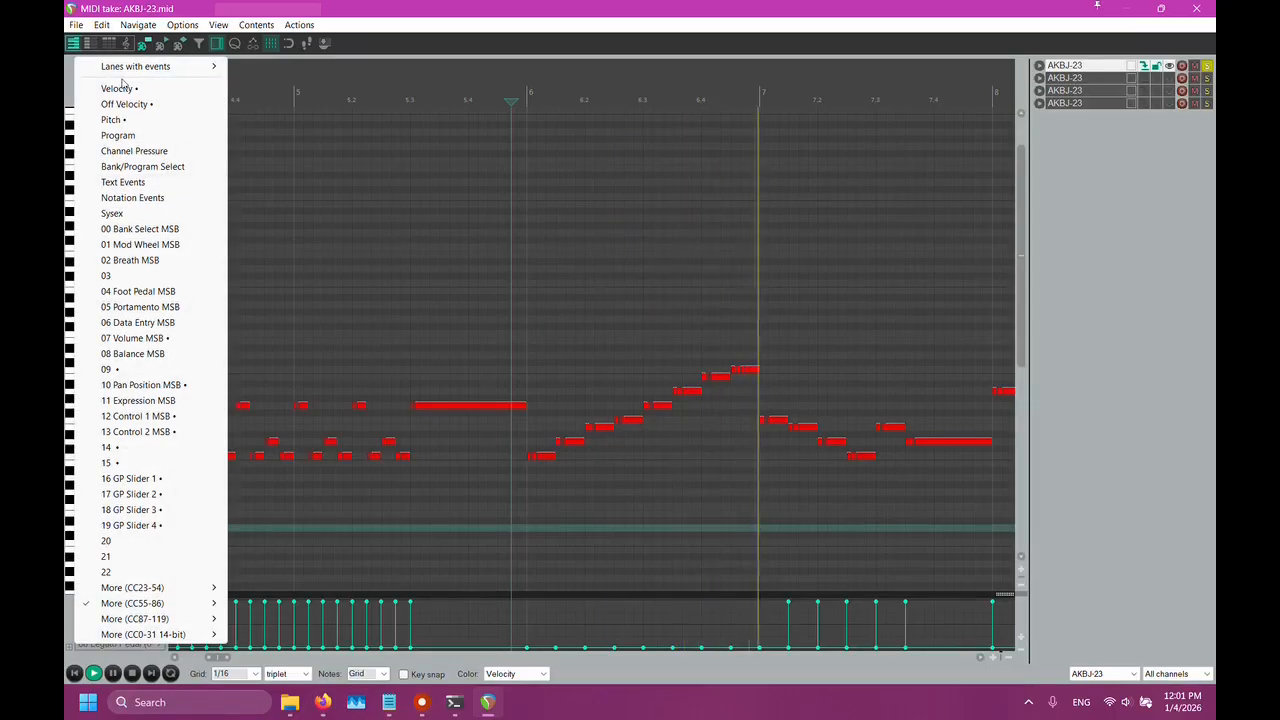
mouse_move(125, 68)
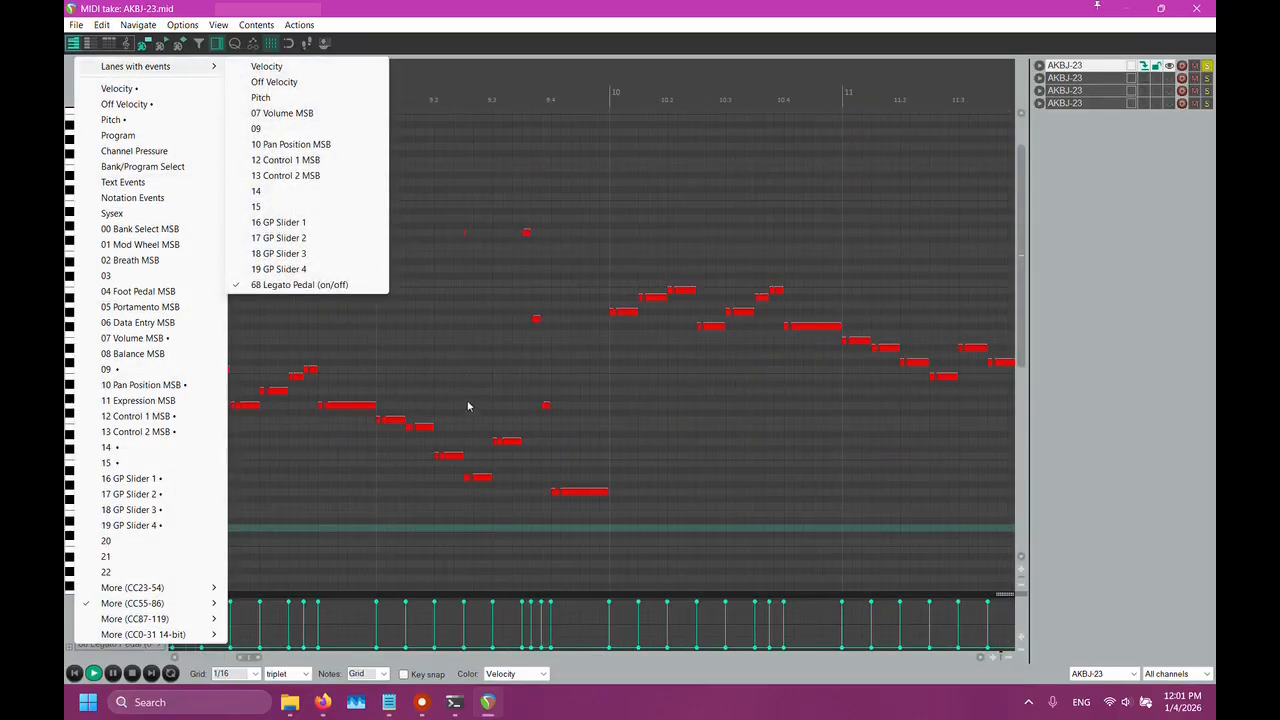
left_click(430, 424)
Replay the passage from the long note in measure 5 into measure 6, and stop playback
scroll(345, 459, "down", 5)
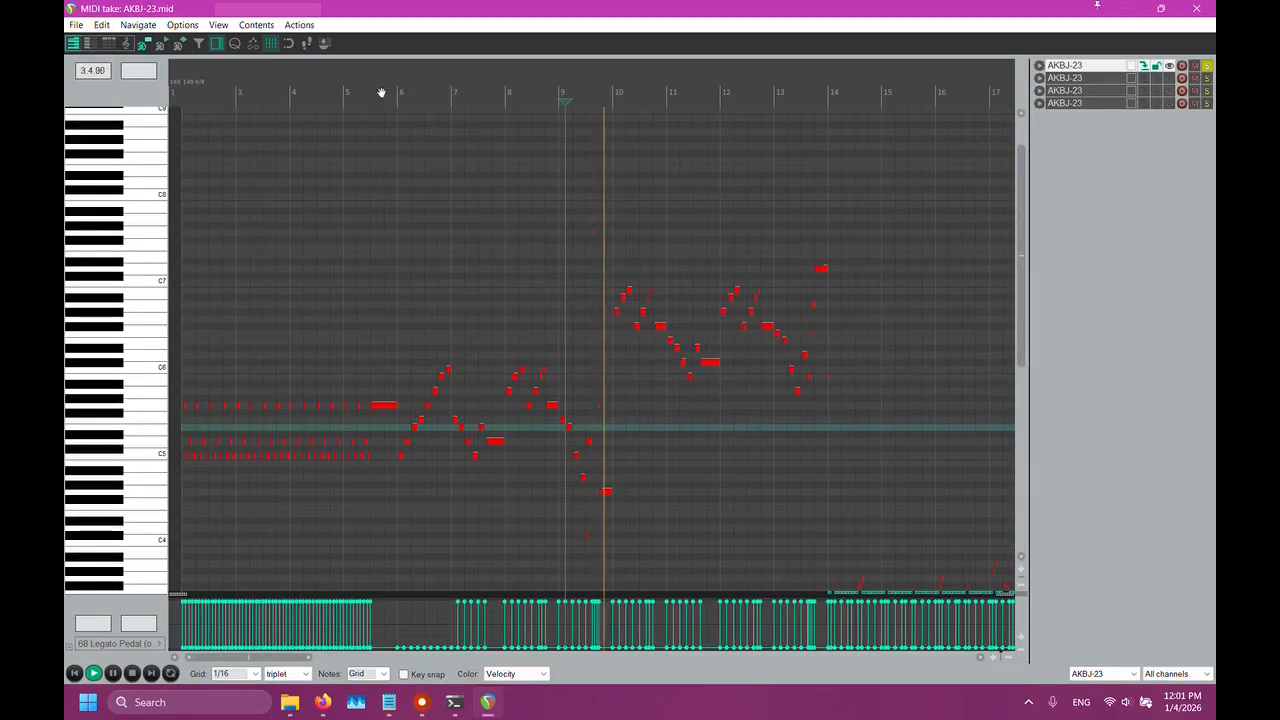
left_click(380, 92)
scroll(510, 460, "up", 4)
scroll(651, 520, "up", 2)
scroll(651, 523, "left", 2)
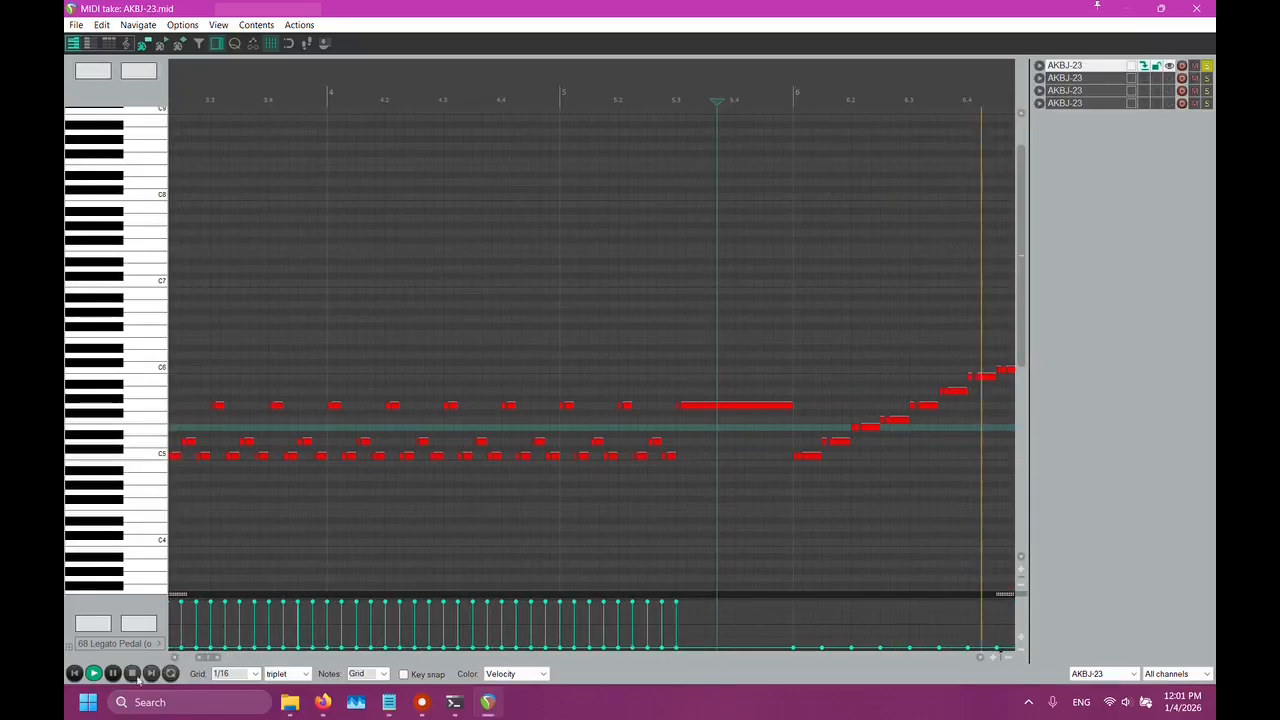
left_click(135, 676)
Show the 07 Volume MSB events in the controller lane
left_click(145, 646)
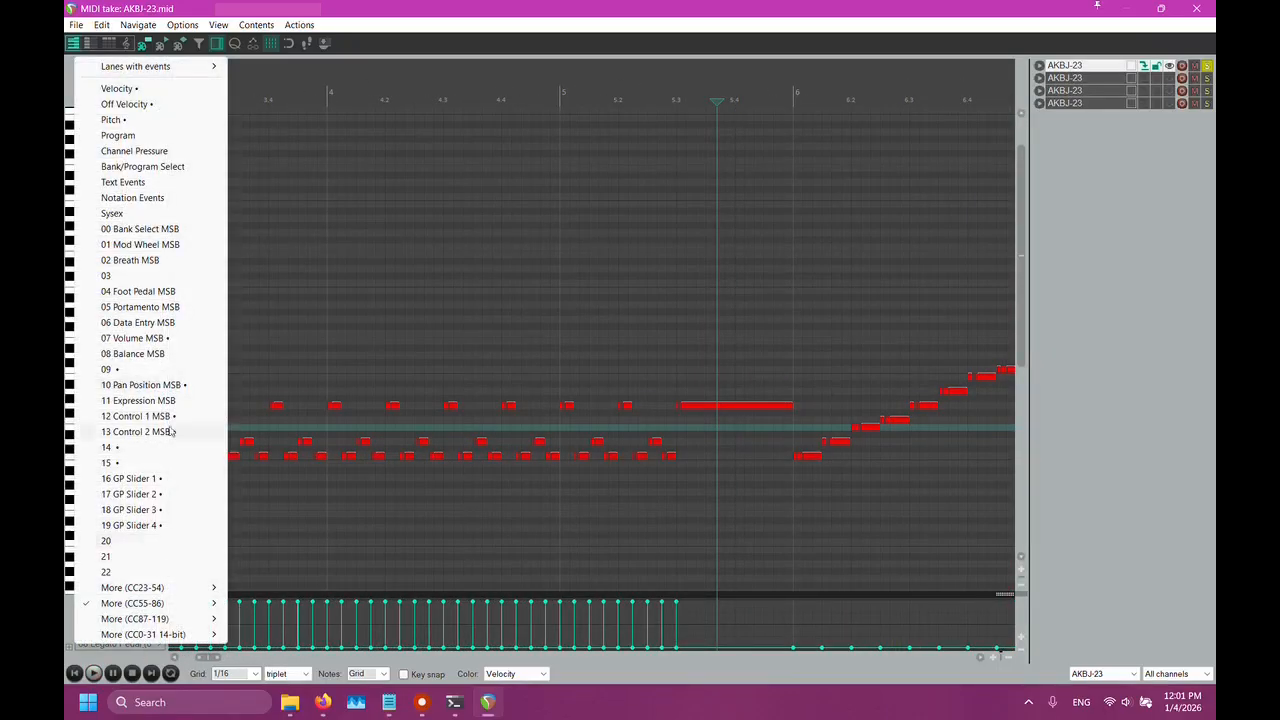
mouse_move(140, 67)
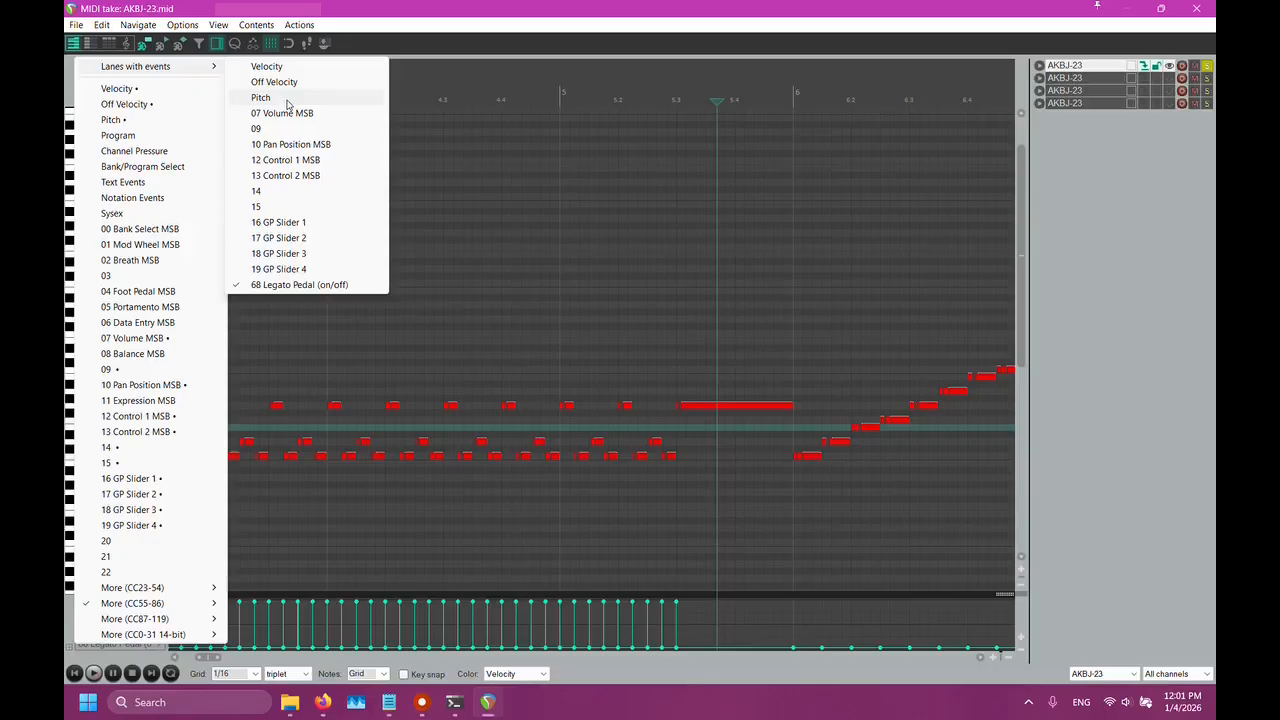
left_click(285, 112)
Play back the rising notes of measure 6 from just before the measure's start
left_click(695, 160)
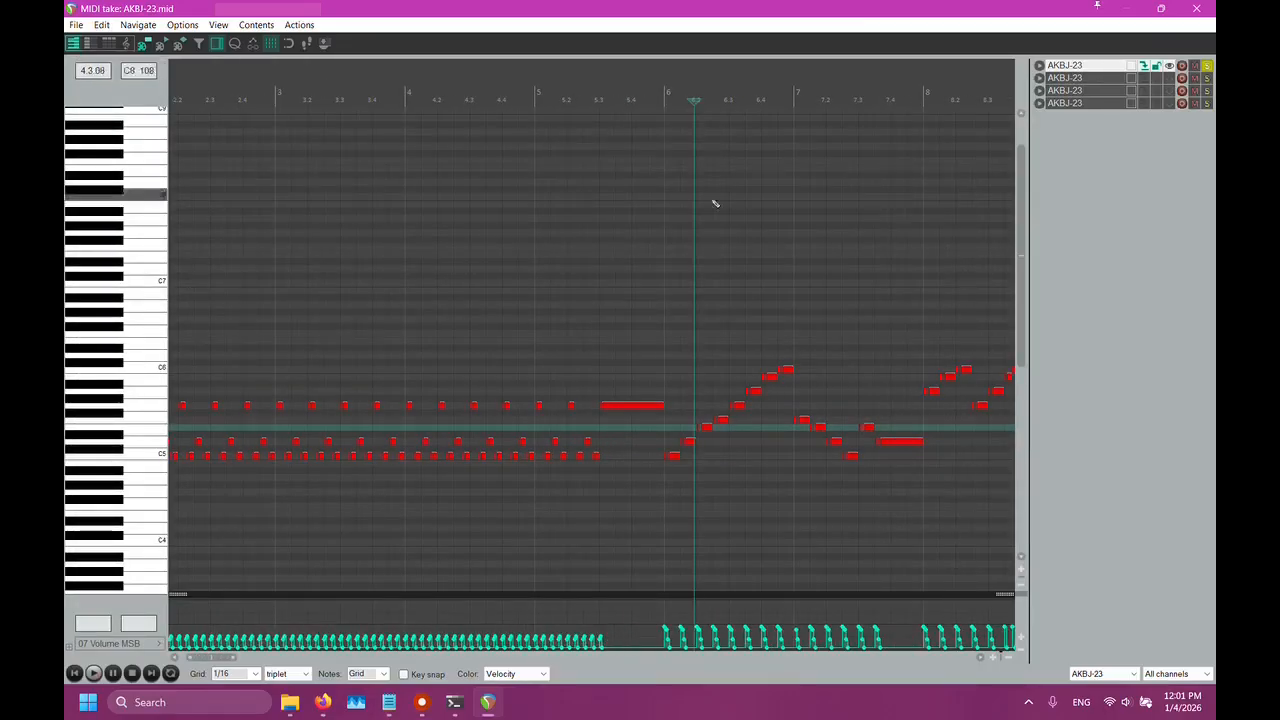
scroll(620, 390, "up", 7)
scroll(530, 482, "down", 3)
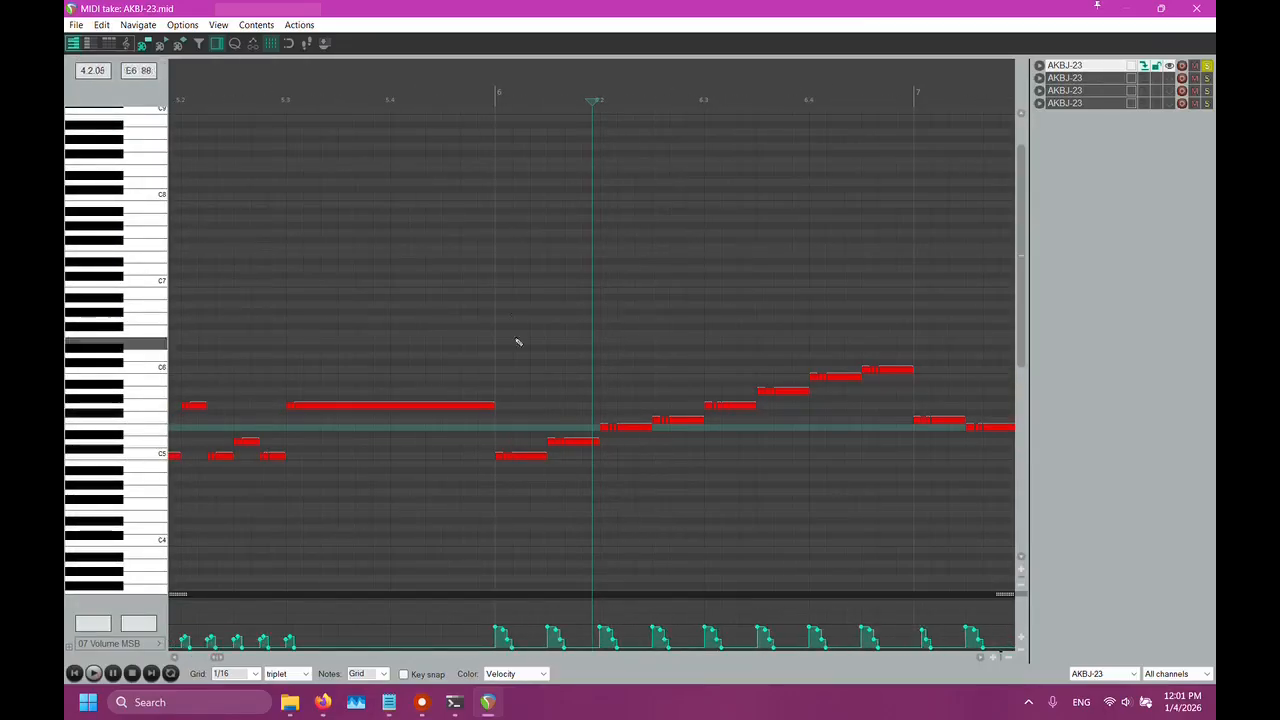
left_click(486, 96)
scroll(726, 398, "left", 2)
scroll(726, 403, "right", 3)
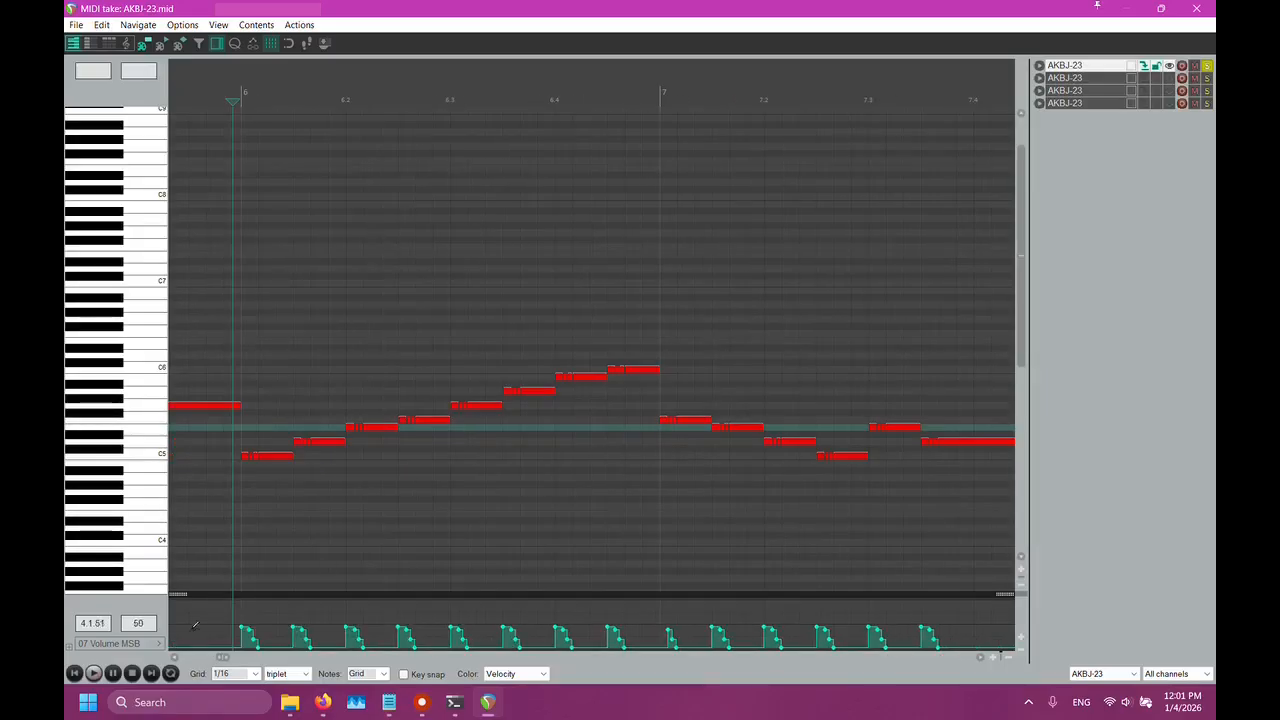
left_click(94, 673)
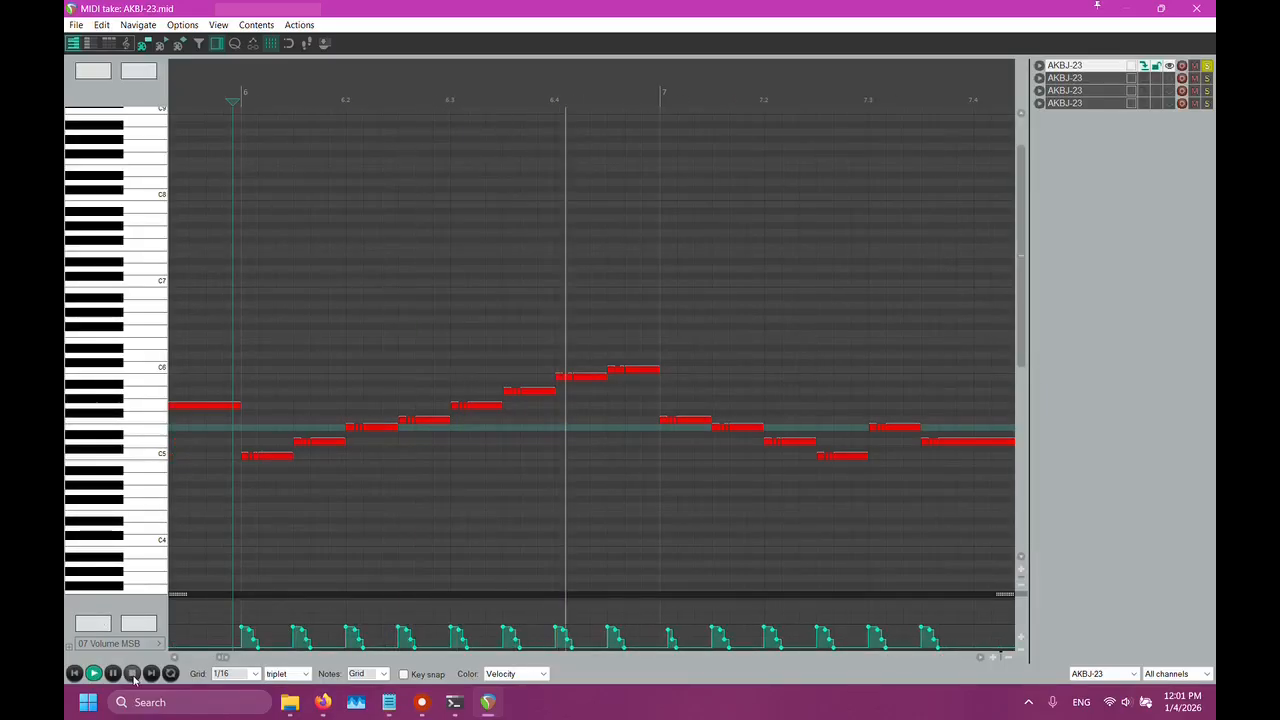
Trim the end of the A5 note at 6.4 to just before the following B5 note starts
left_click(564, 95)
scroll(657, 391, "up", 10)
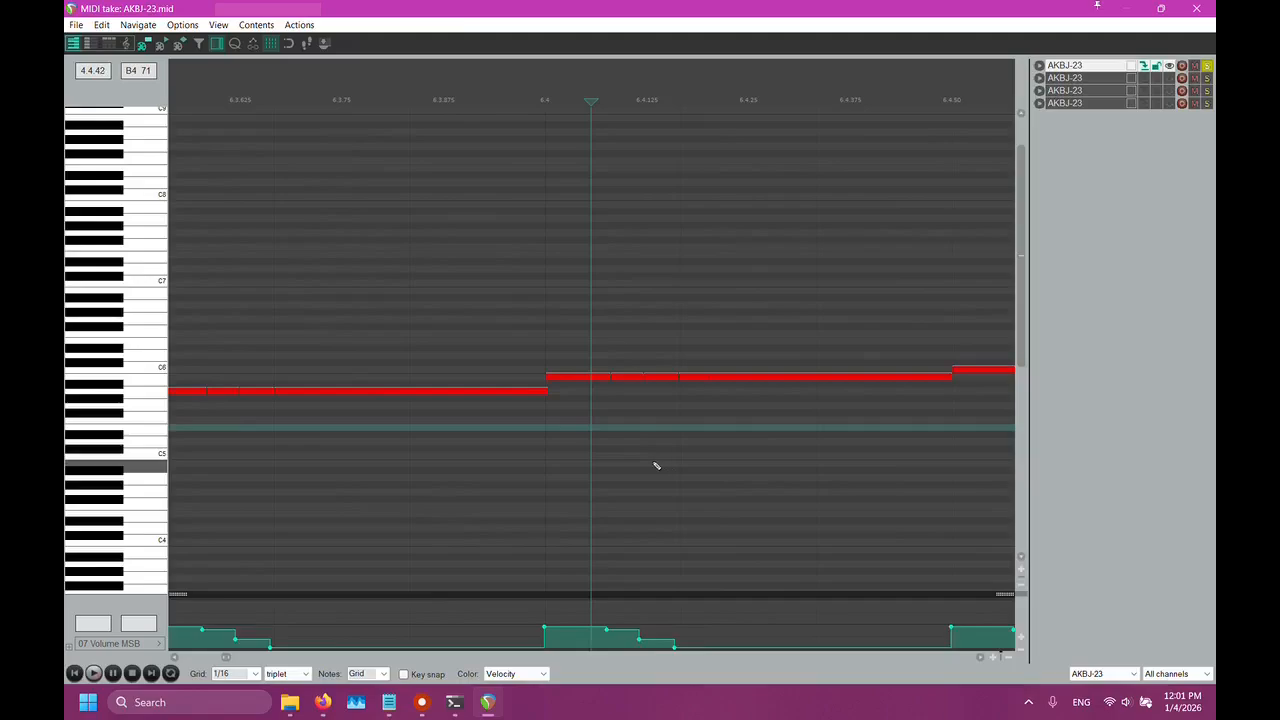
scroll(637, 414, "up", 5)
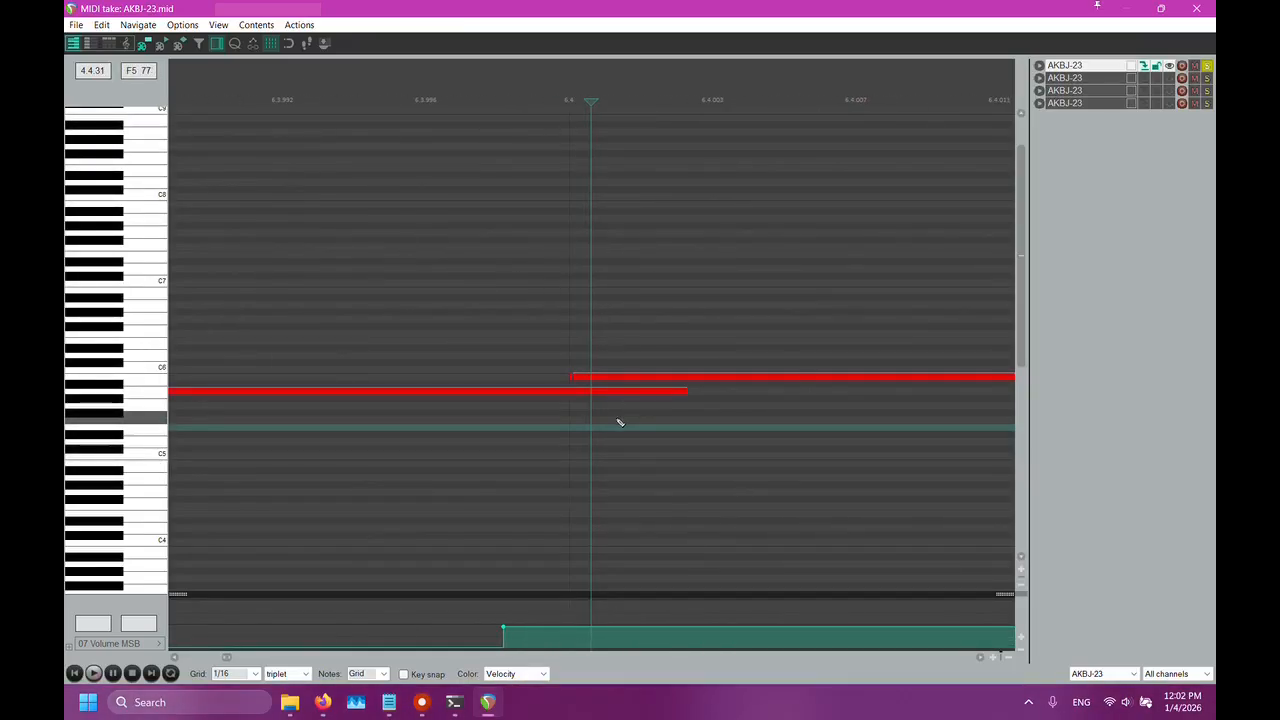
scroll(756, 466, "down", 2)
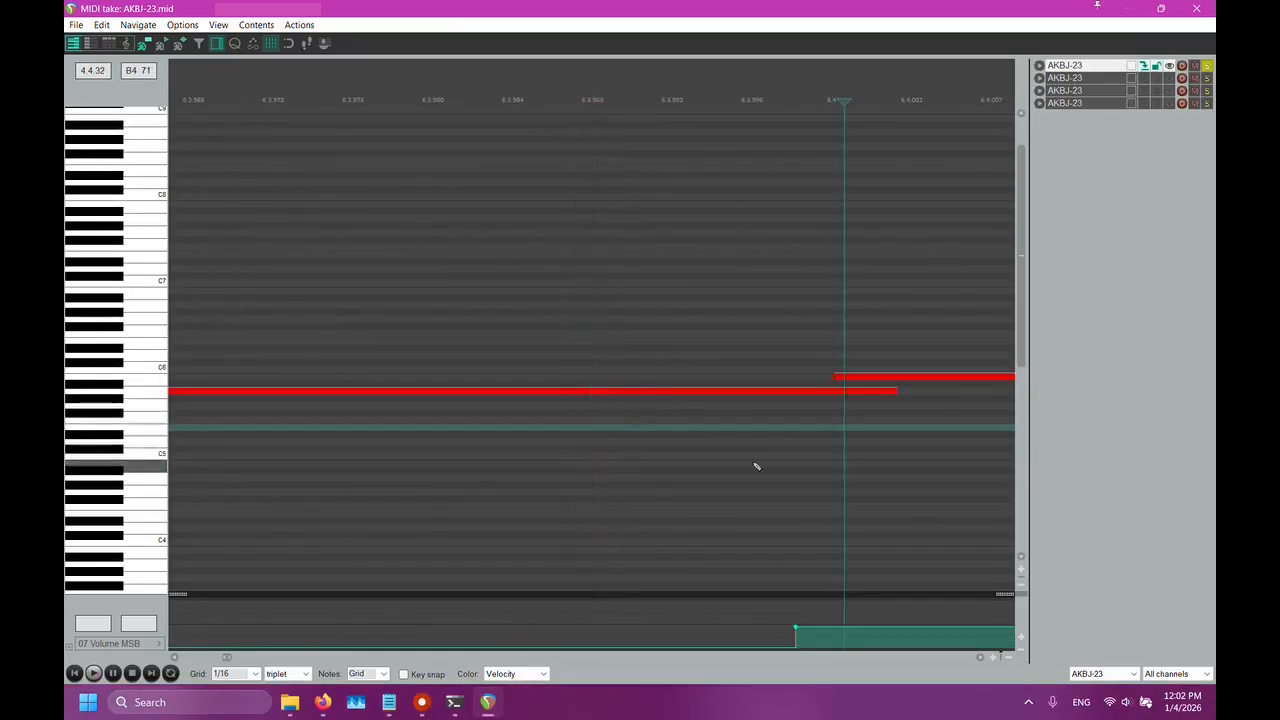
scroll(756, 466, "right", 3)
scroll(752, 464, "right", 2)
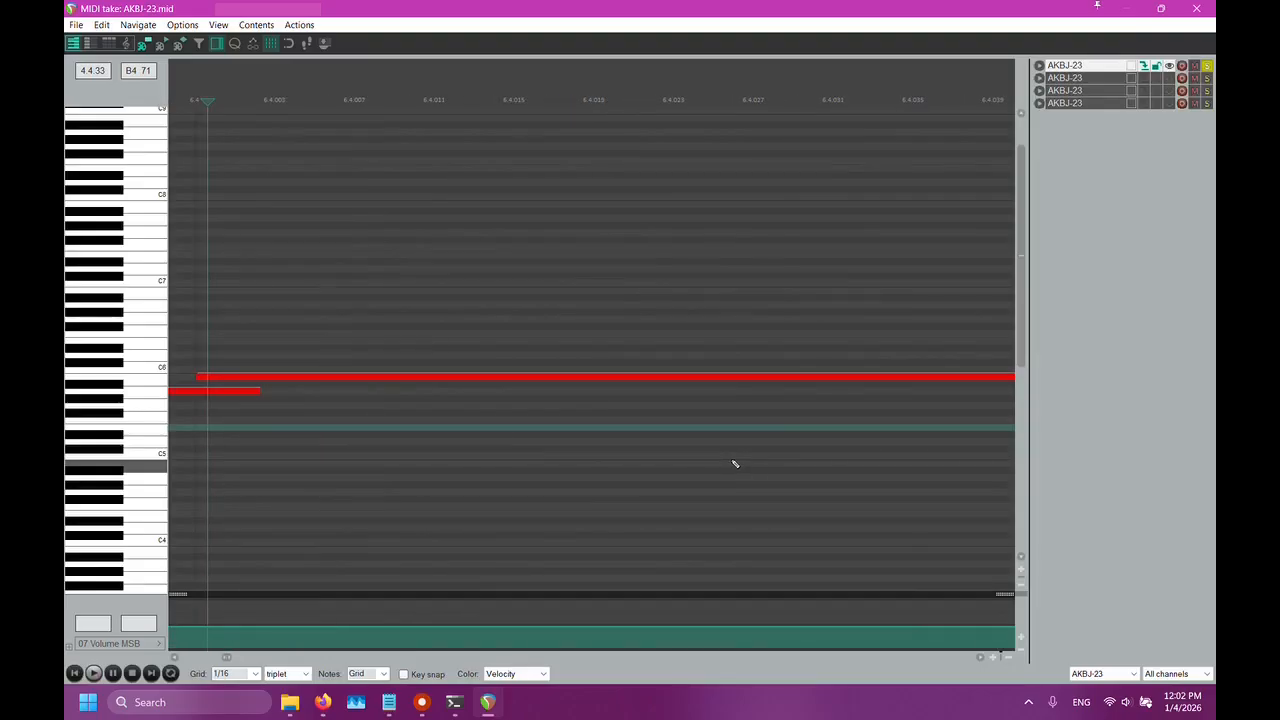
scroll(729, 466, "left", 2)
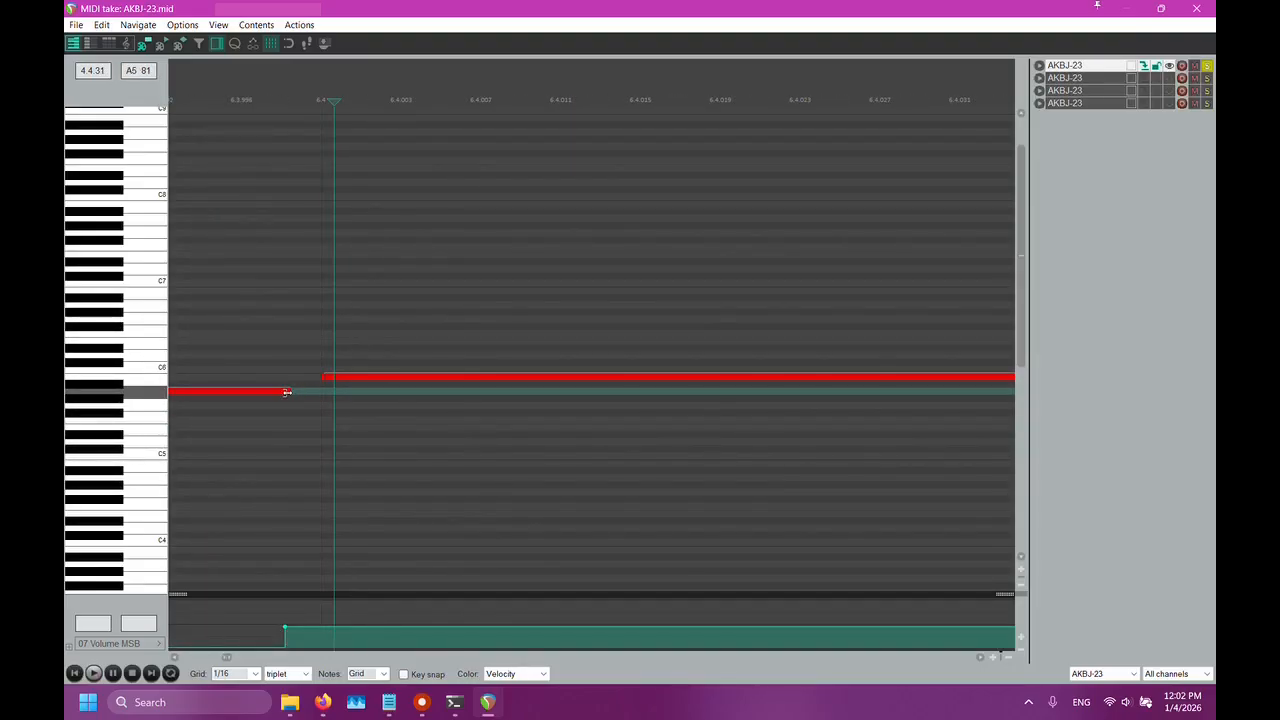
left_click_drag(287, 392, 304, 400)
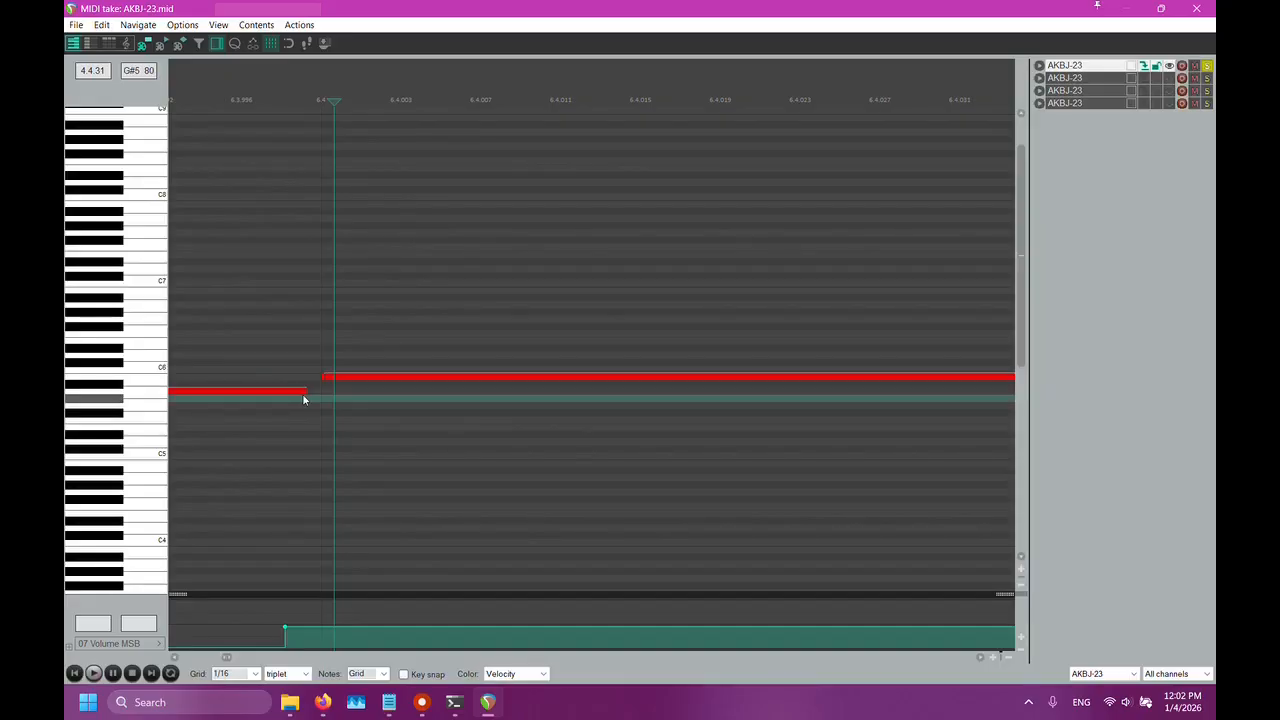
Shorten the B5 note at 6.4.50 to end just before the following note starts
scroll(386, 486, "down", 10)
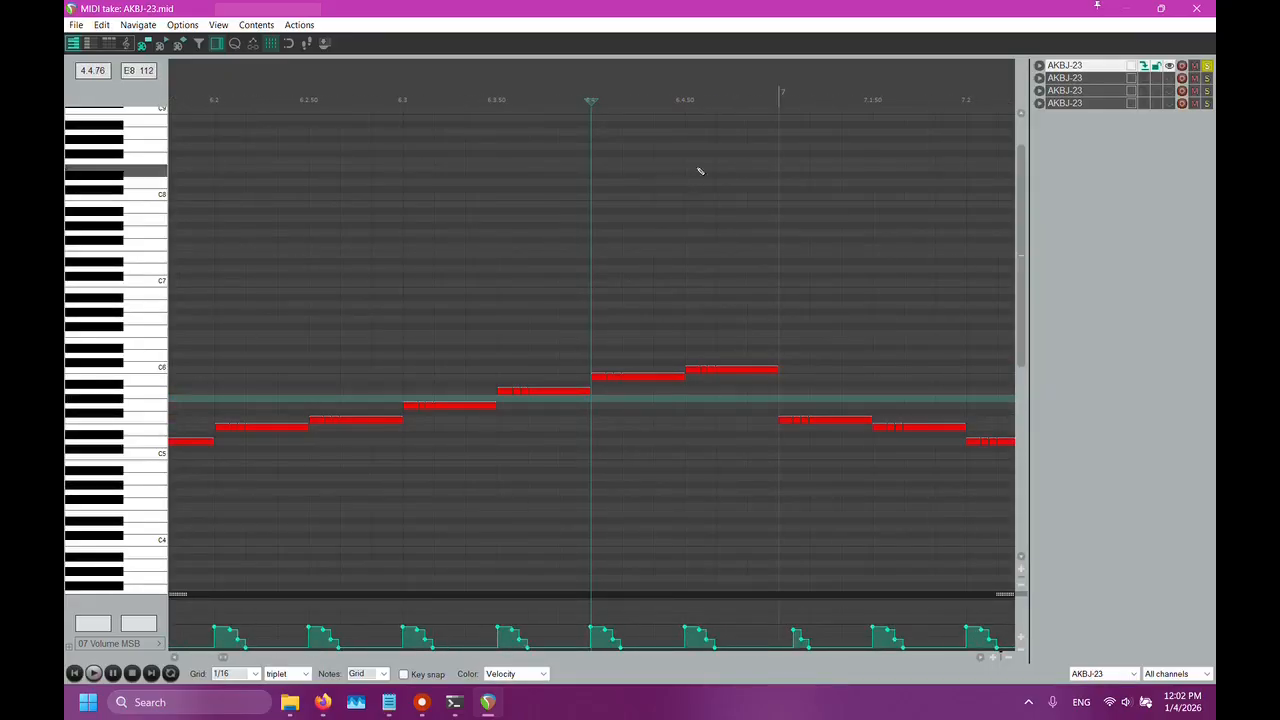
scroll(586, 374, "up", 12)
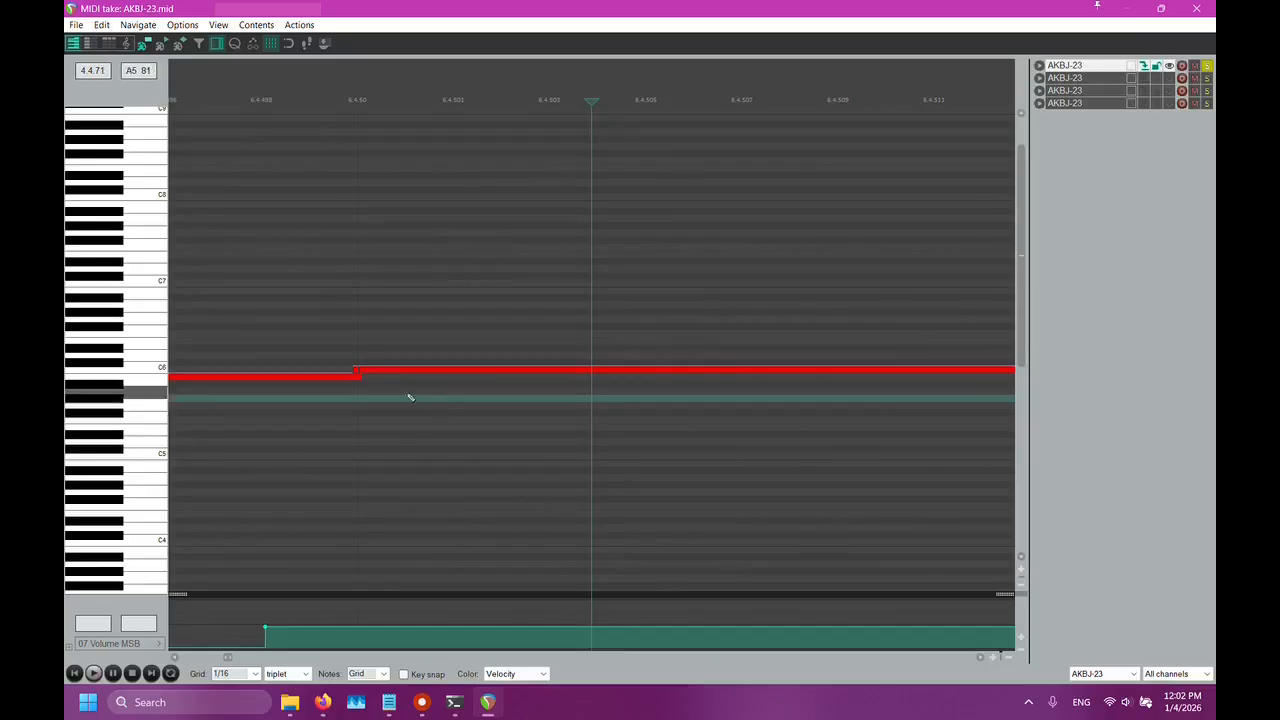
left_click(348, 374)
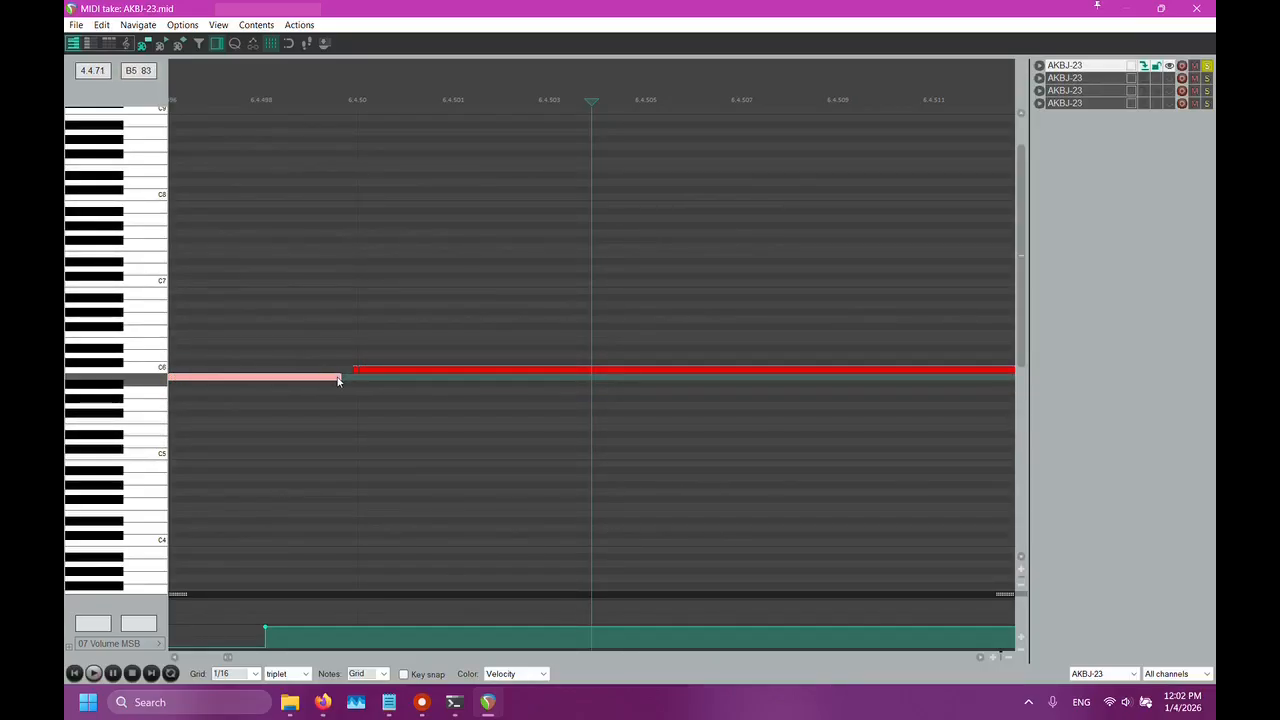
Play back the trimmed notes in measure 6, starting from the end of measure 5
scroll(420, 477, "down", 12)
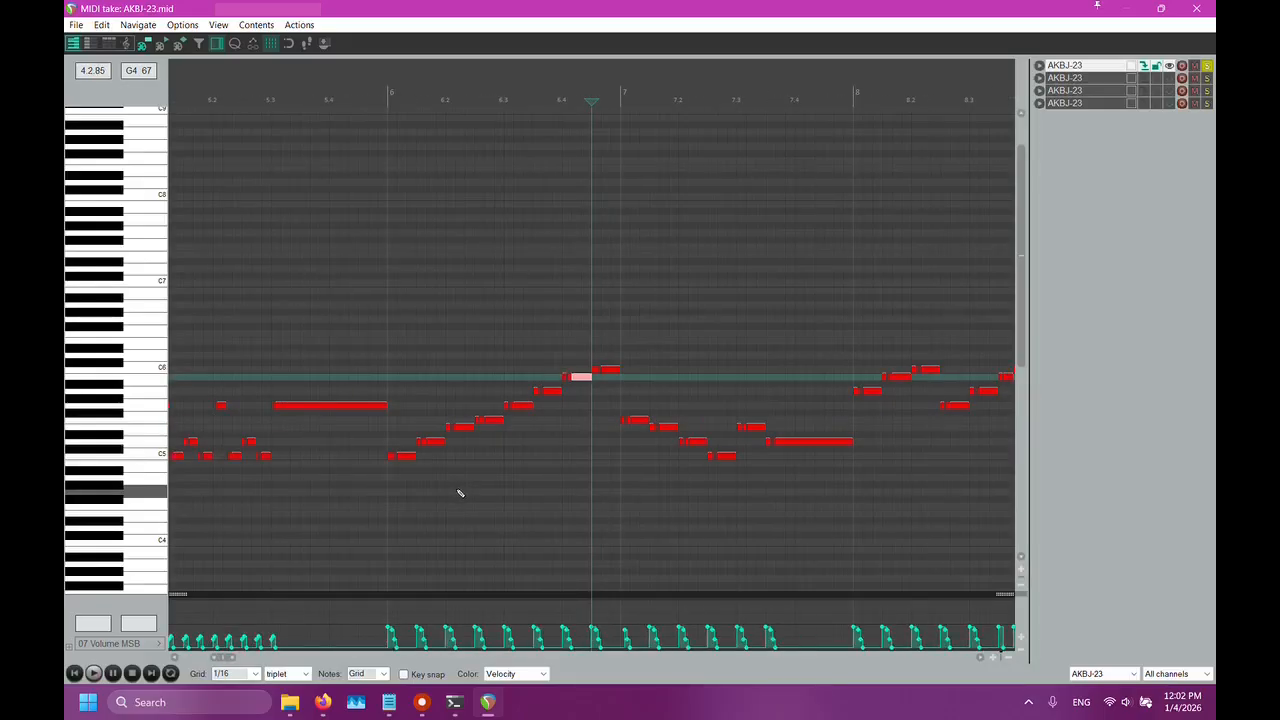
left_click(357, 102)
left_click(93, 674)
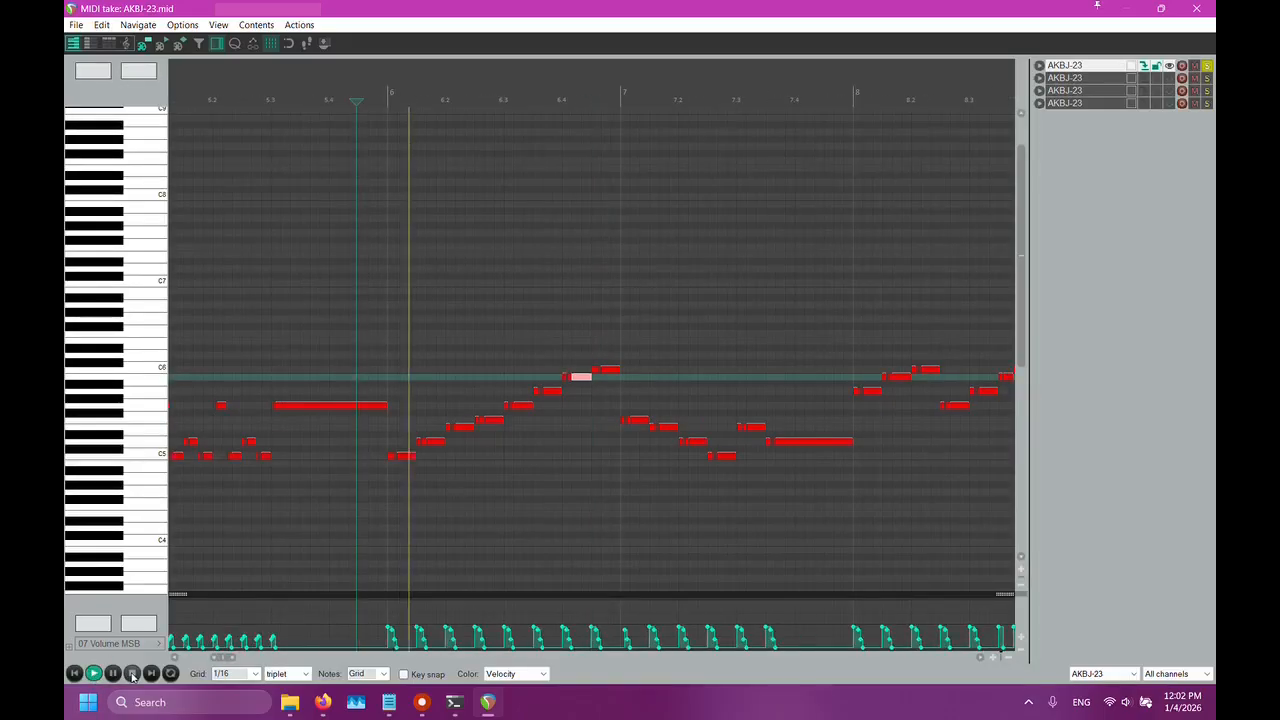
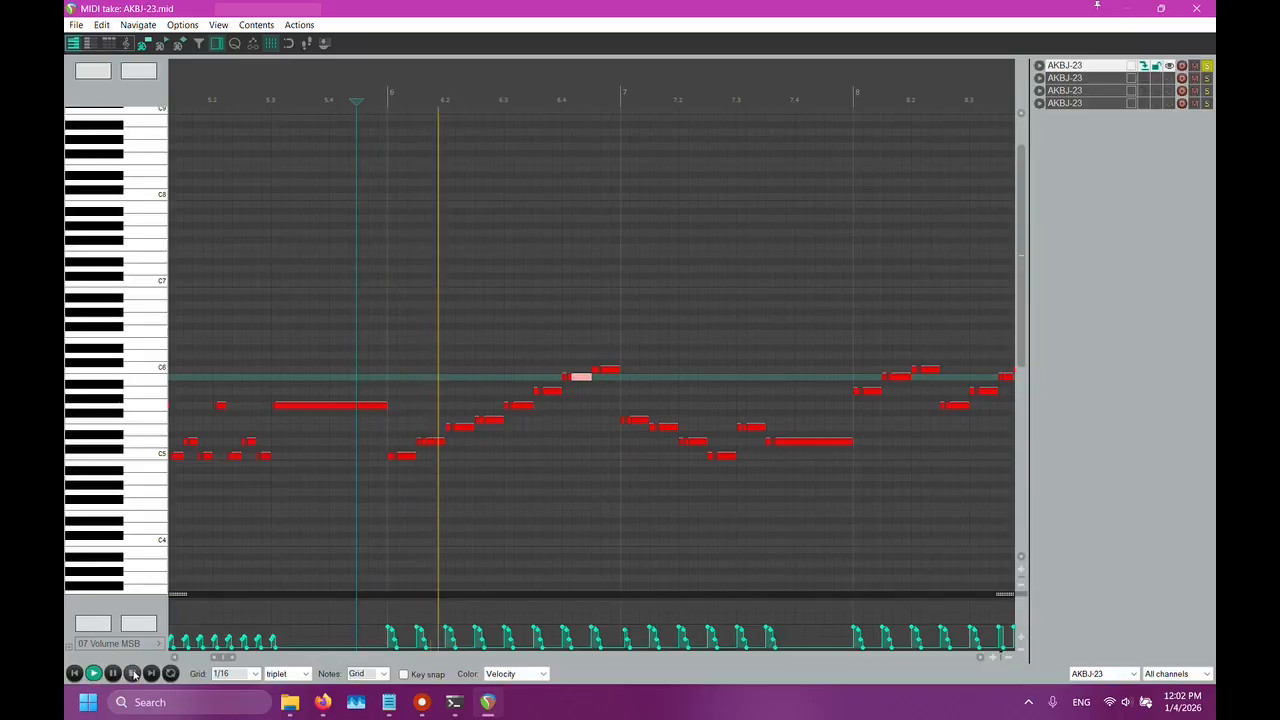
Copy the volume event from 7.1.50 to the first note of measure 7 and shorten the preceding C6 note to end before it
left_click(132, 674)
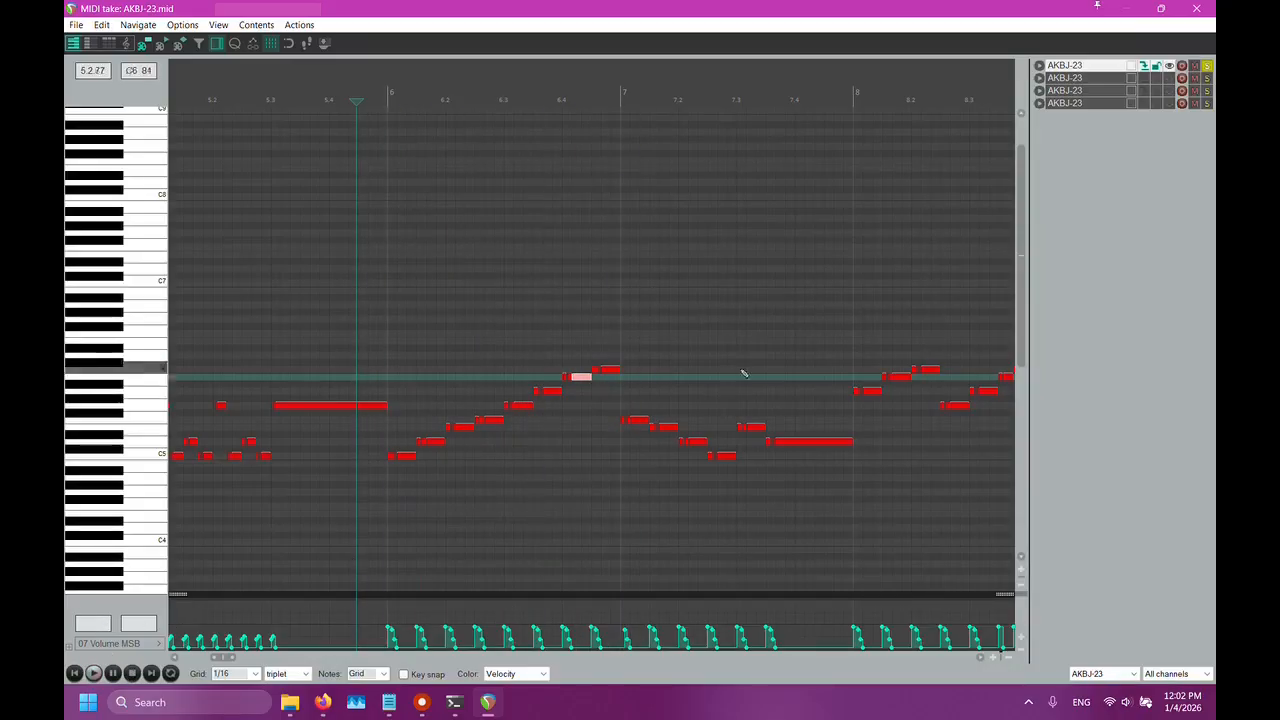
left_click(626, 118)
scroll(706, 309, "up", 8)
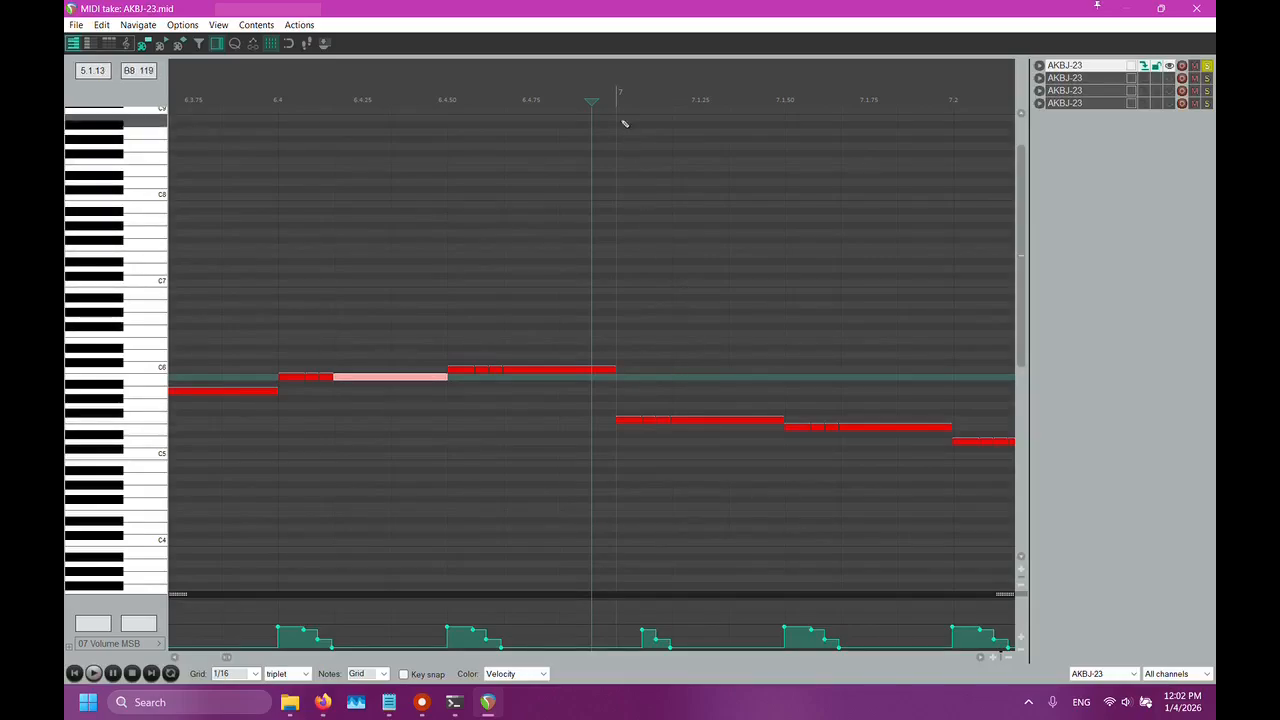
scroll(720, 287, "up", 2)
left_click(840, 637)
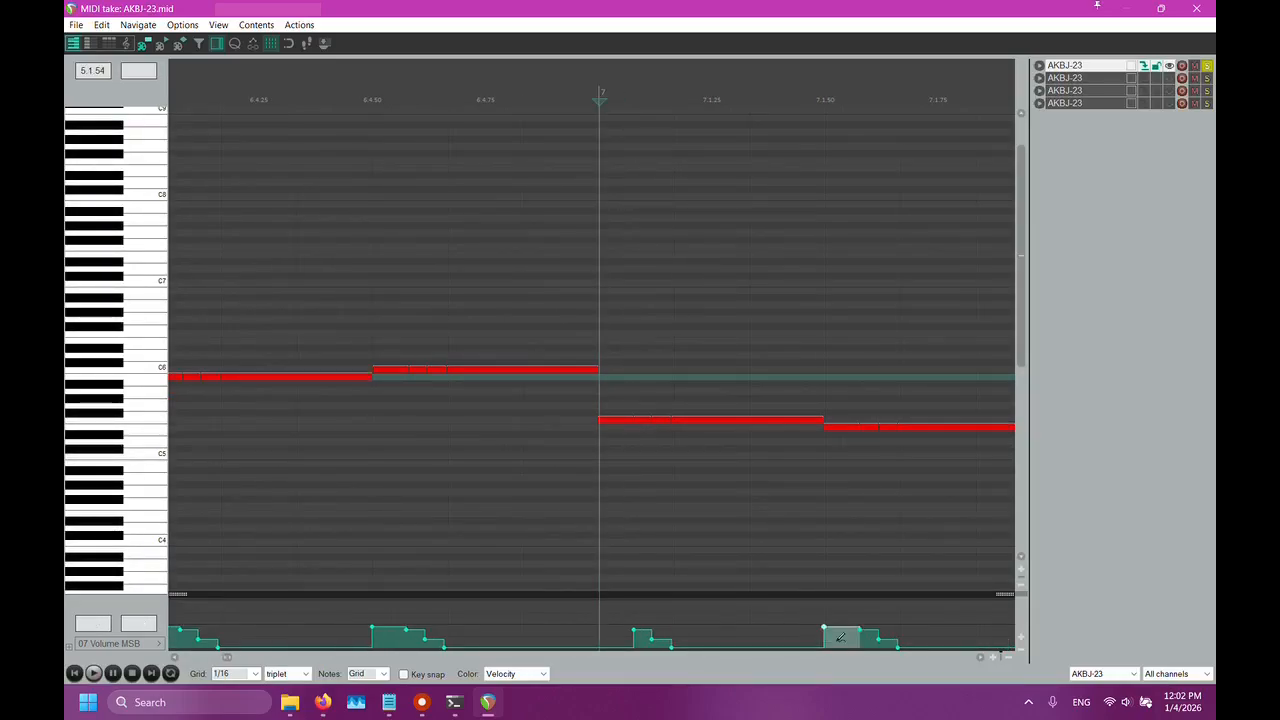
scroll(728, 494, "up", 2)
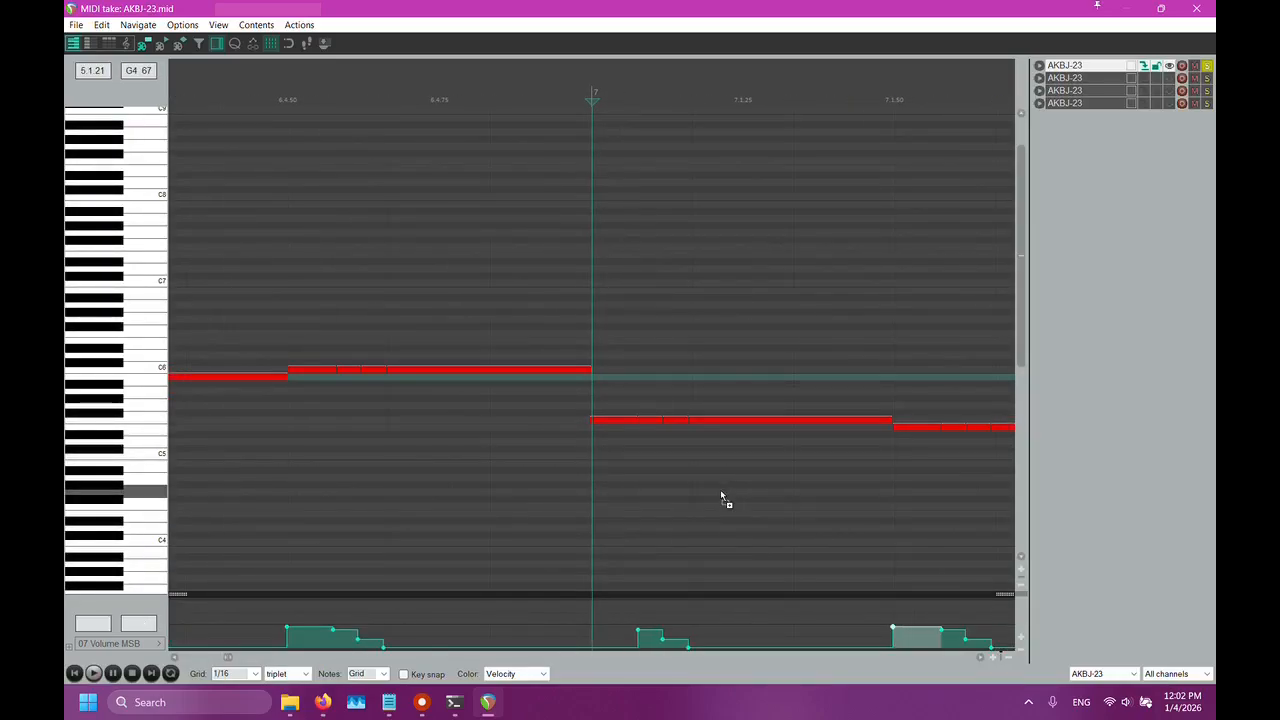
scroll(708, 397, "up", 3)
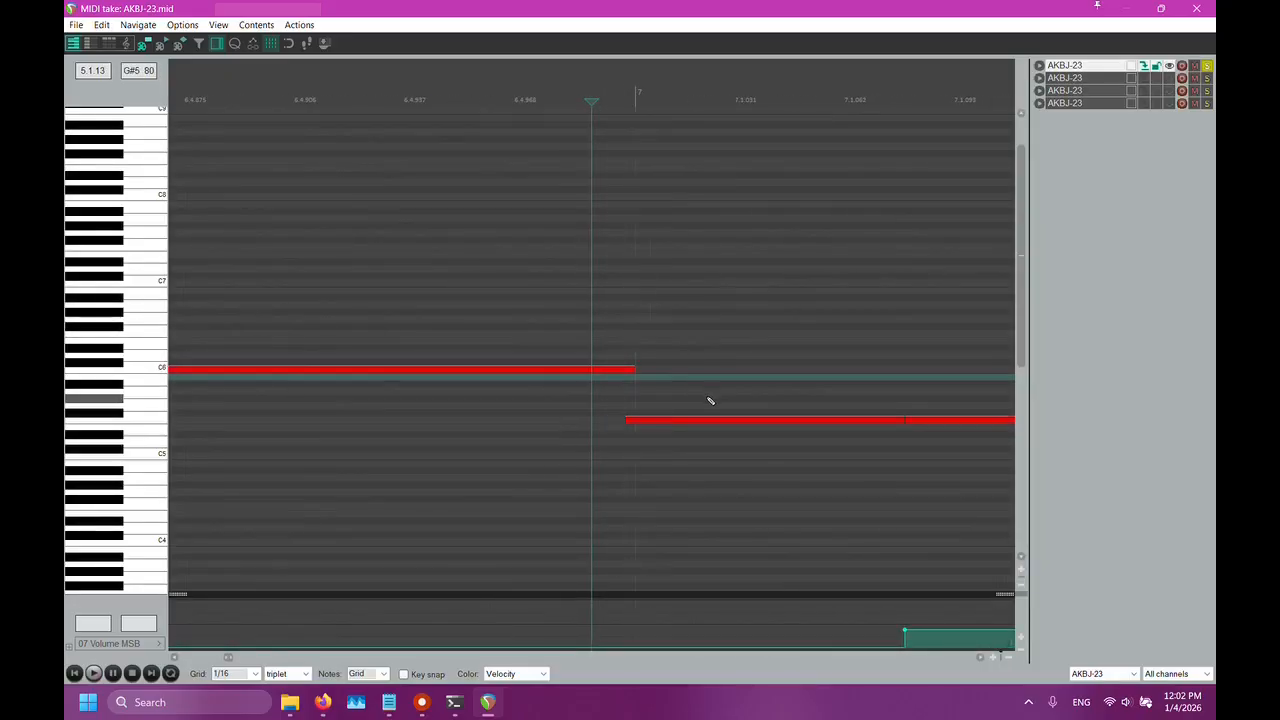
left_click(703, 94)
left_click(674, 96)
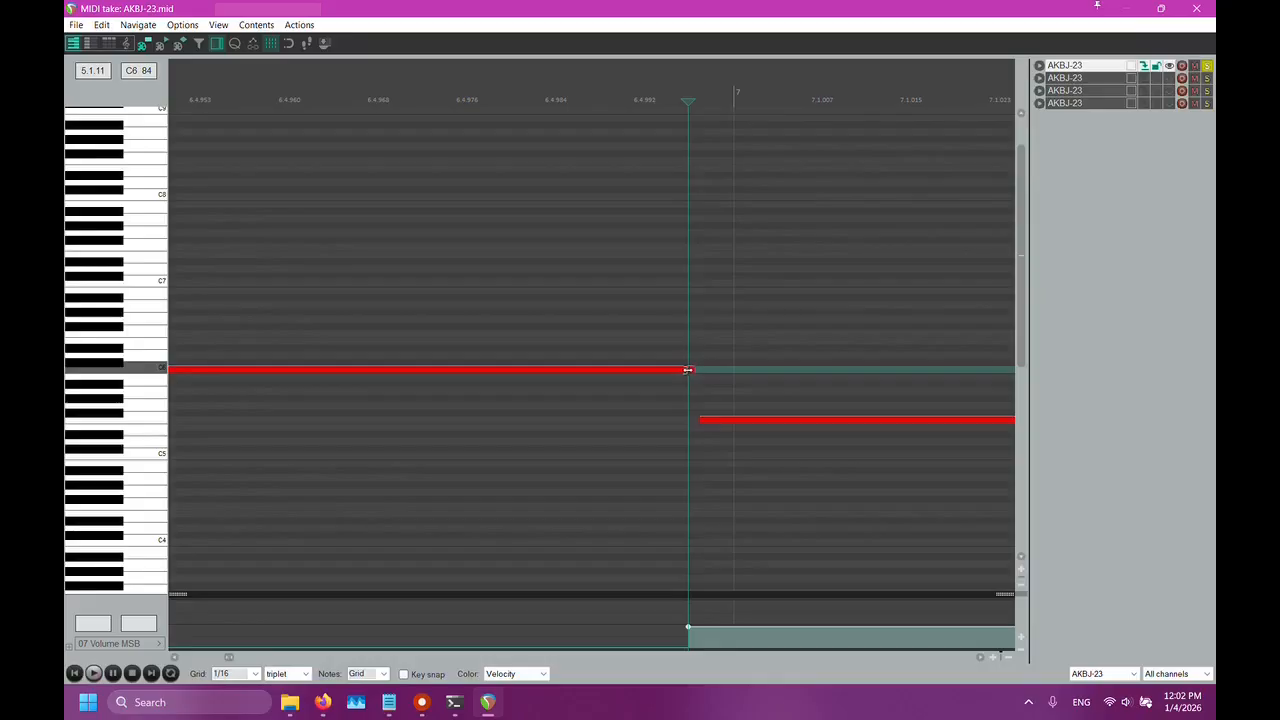
left_click(750, 379)
scroll(578, 527, "down", 3)
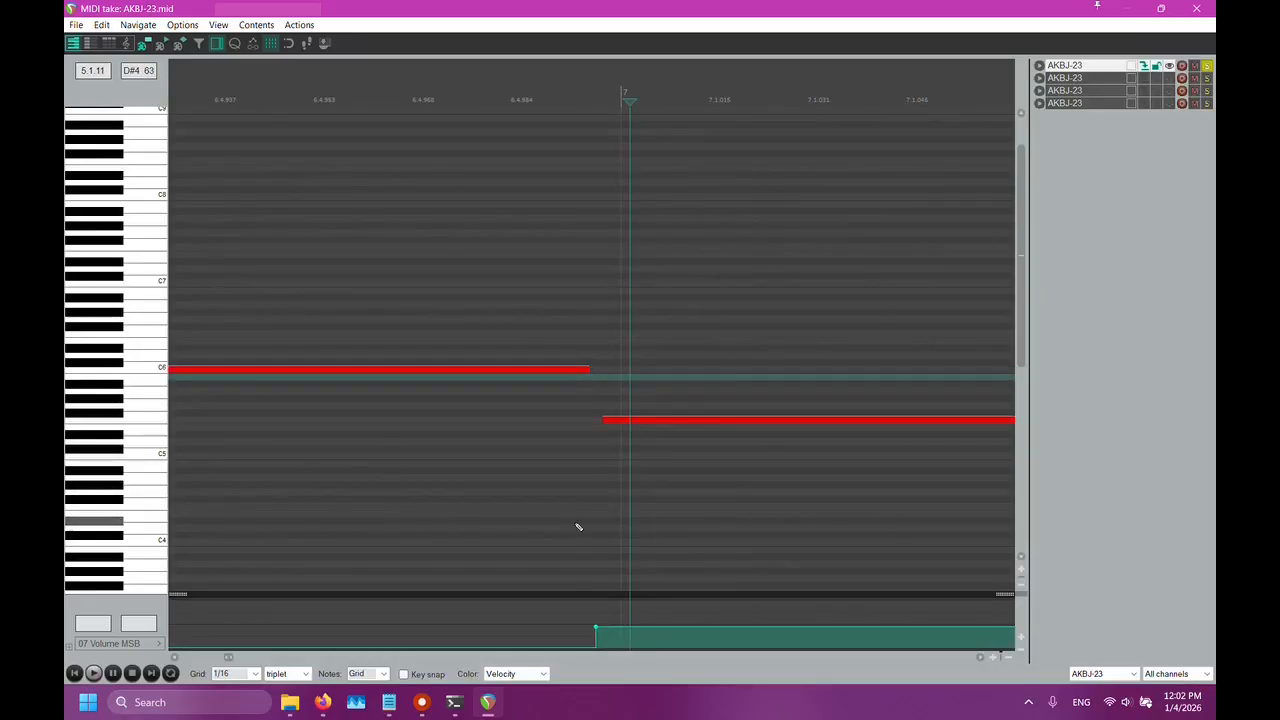
Show the 19 GP Slider 4 controller data and copy a low-value event to the boundary before the first note of measure 7
left_click(128, 646)
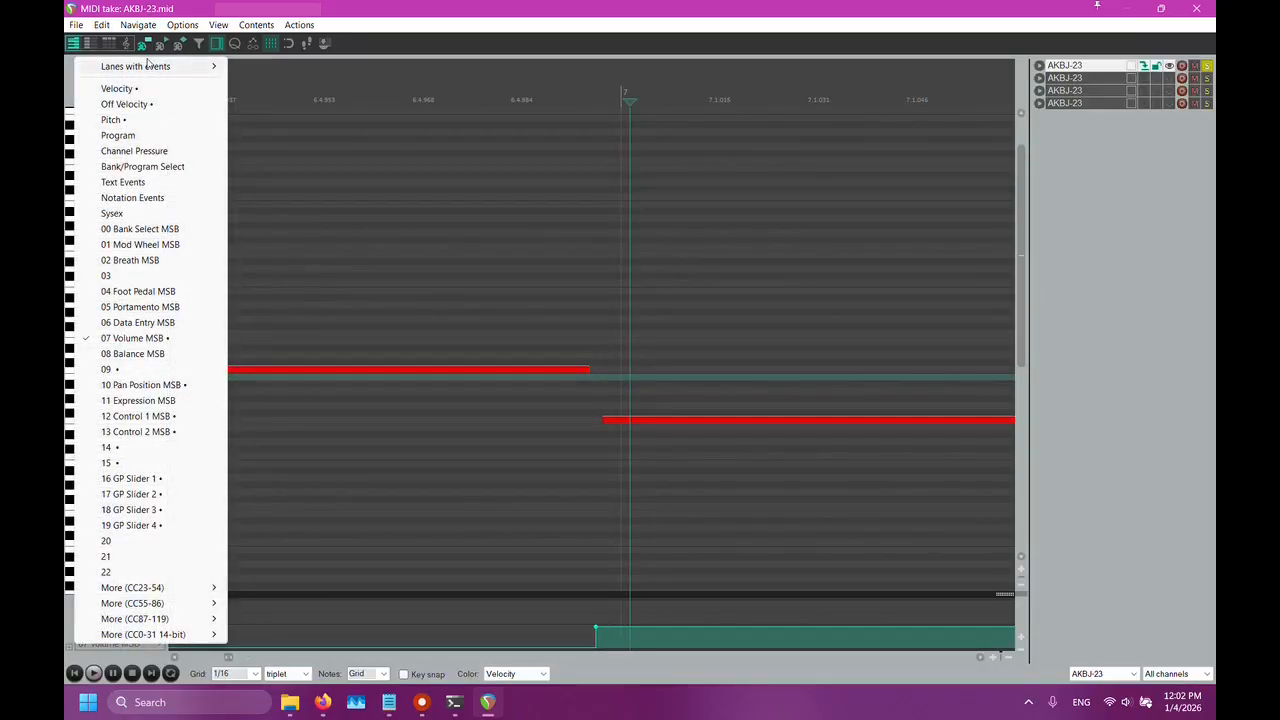
mouse_move(150, 66)
left_click(300, 268)
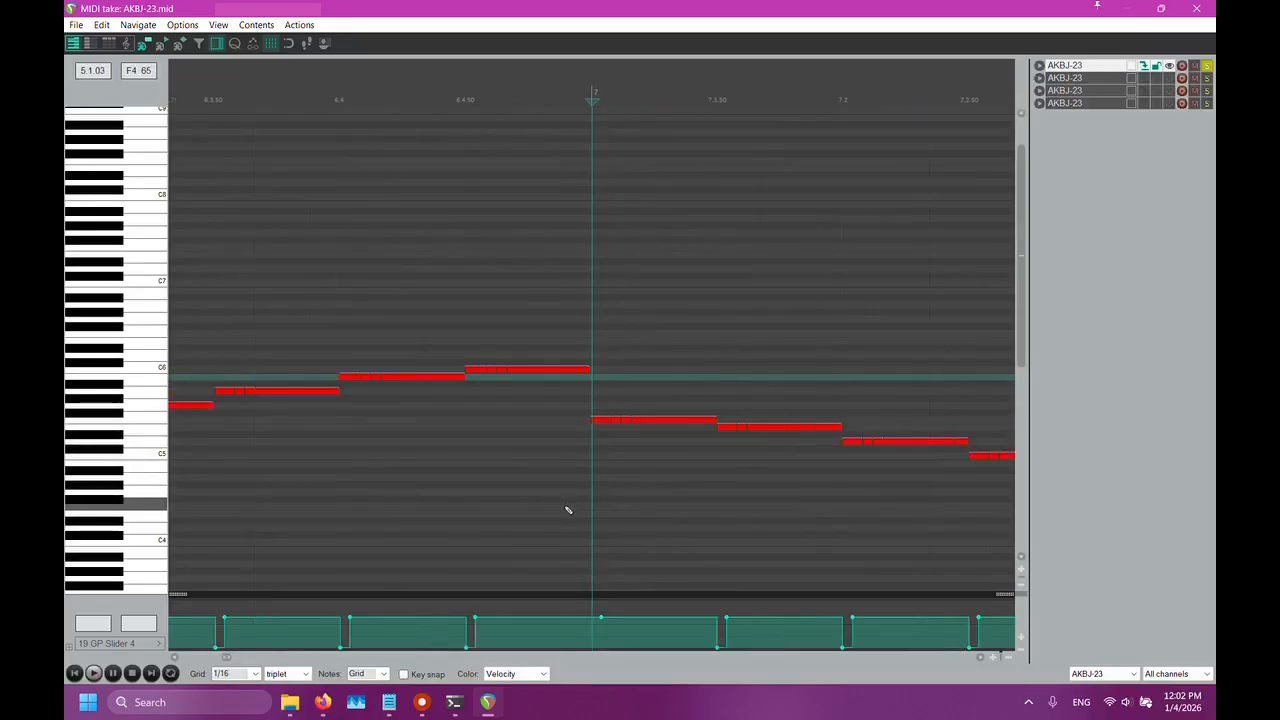
scroll(567, 510, "down", 3)
scroll(585, 535, "up", 3)
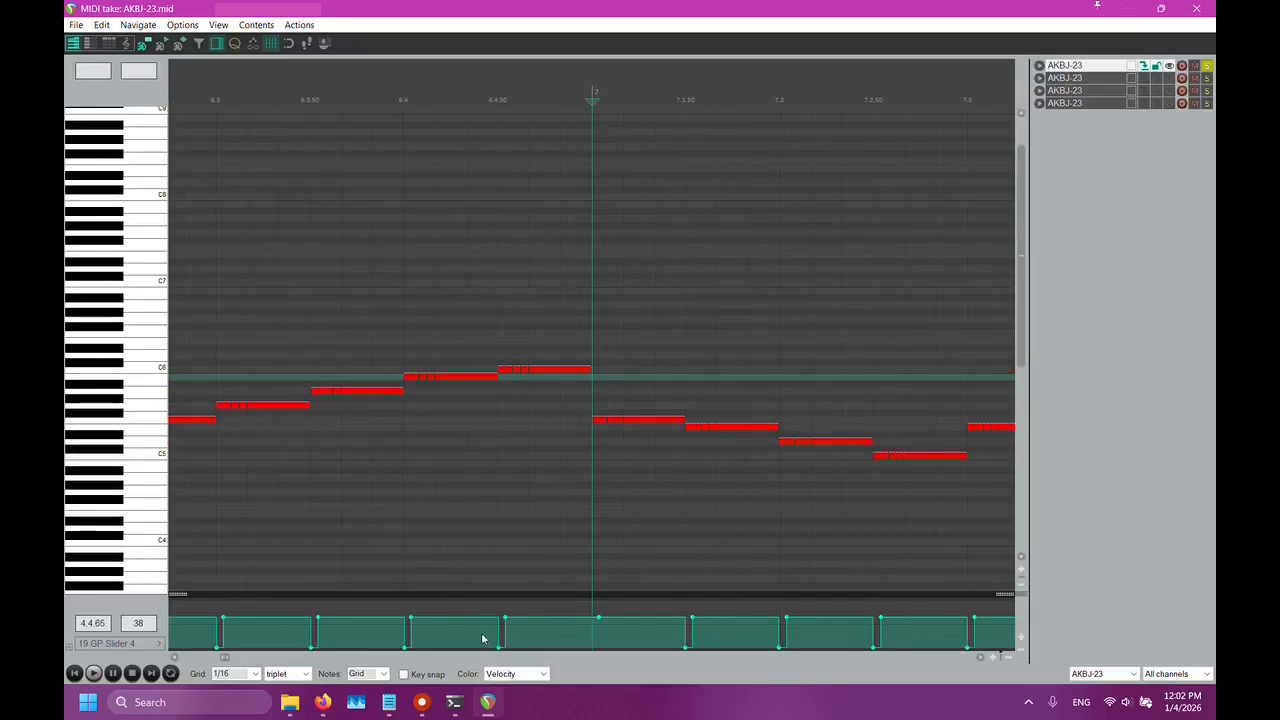
scroll(563, 514, "up", 3)
scroll(591, 406, "up", 3)
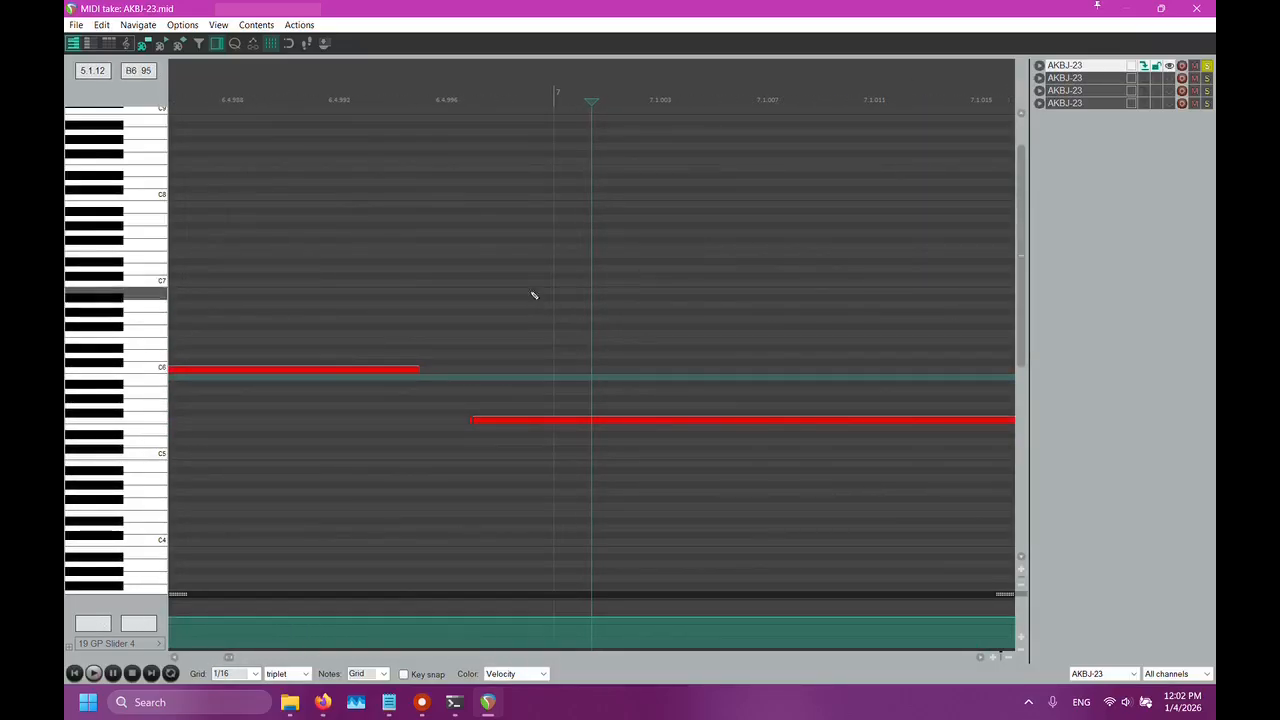
scroll(620, 323, "down", 5)
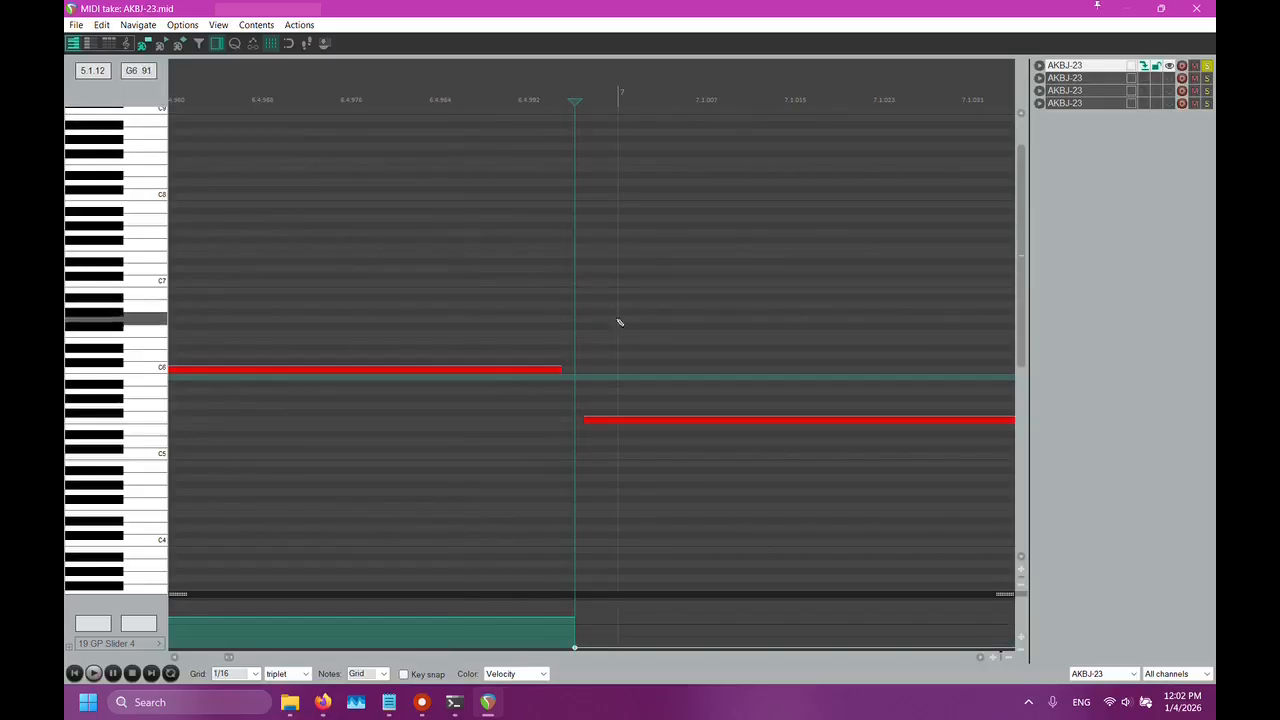
scroll(480, 530, "down", 3)
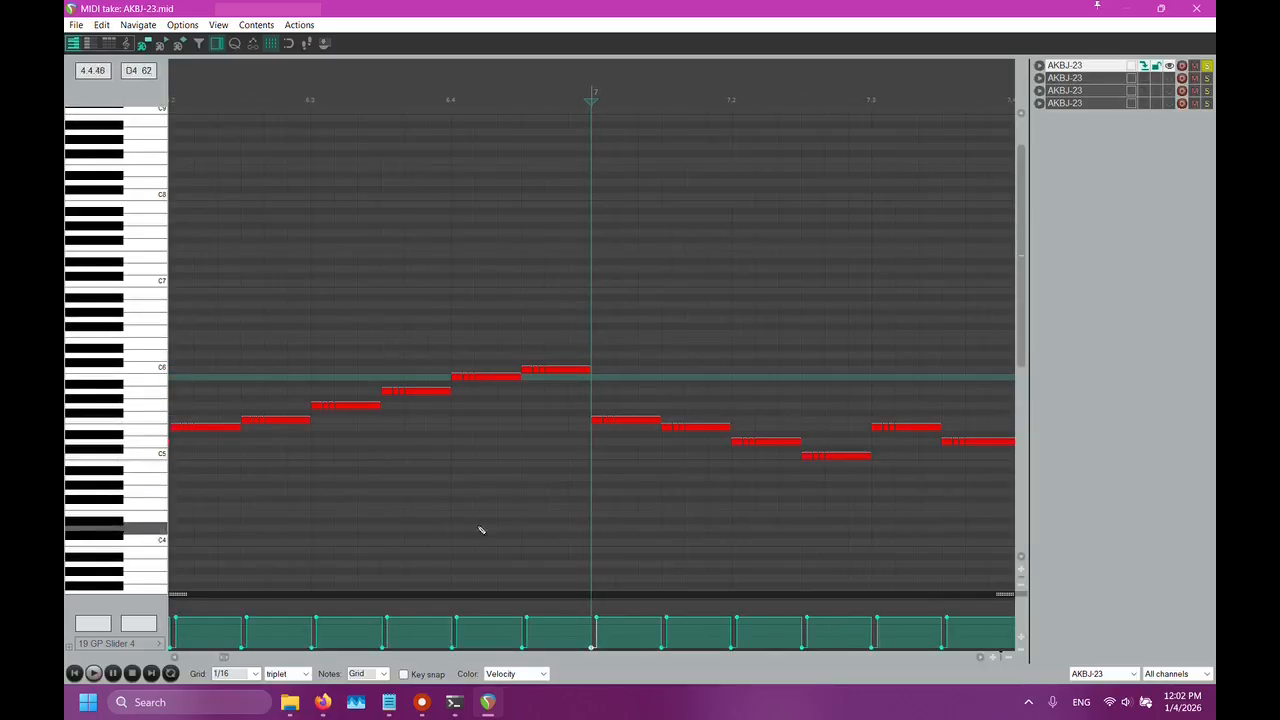
Check the 07 Volume MSB events around measure 7, and switch the controller display to 12 Control 1 MSB
left_click(105, 643)
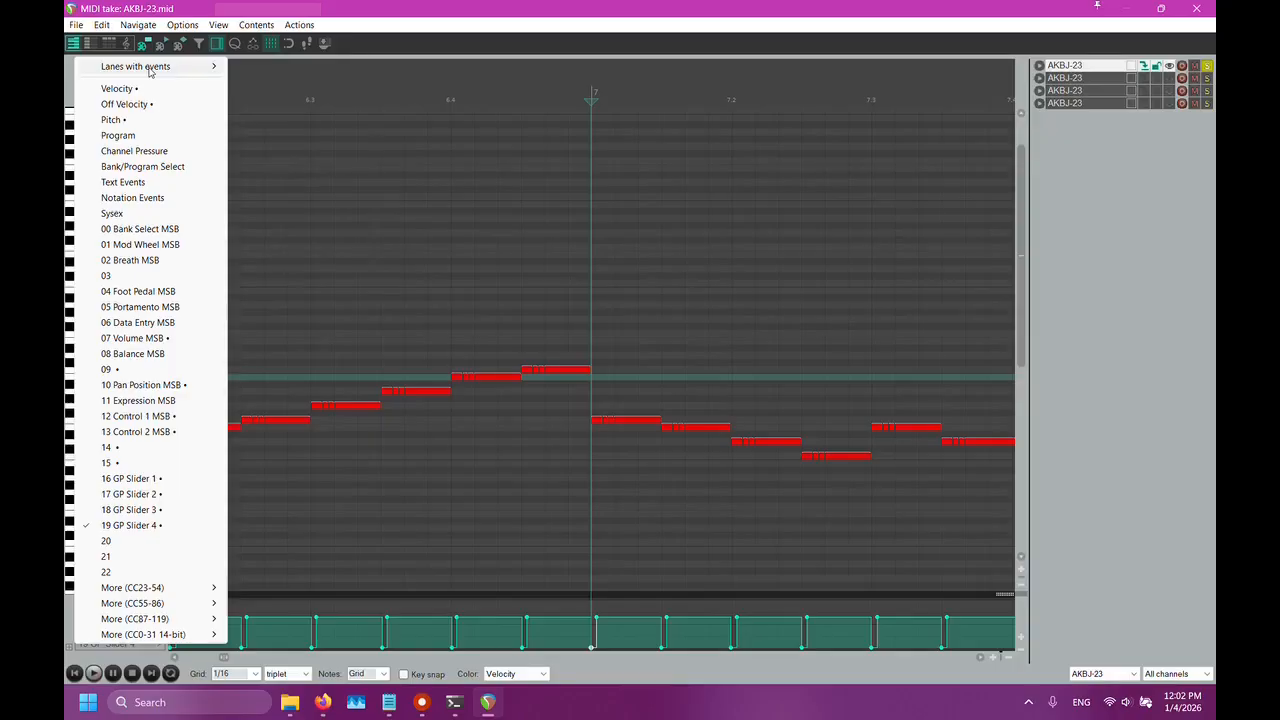
mouse_move(150, 68)
left_click(297, 114)
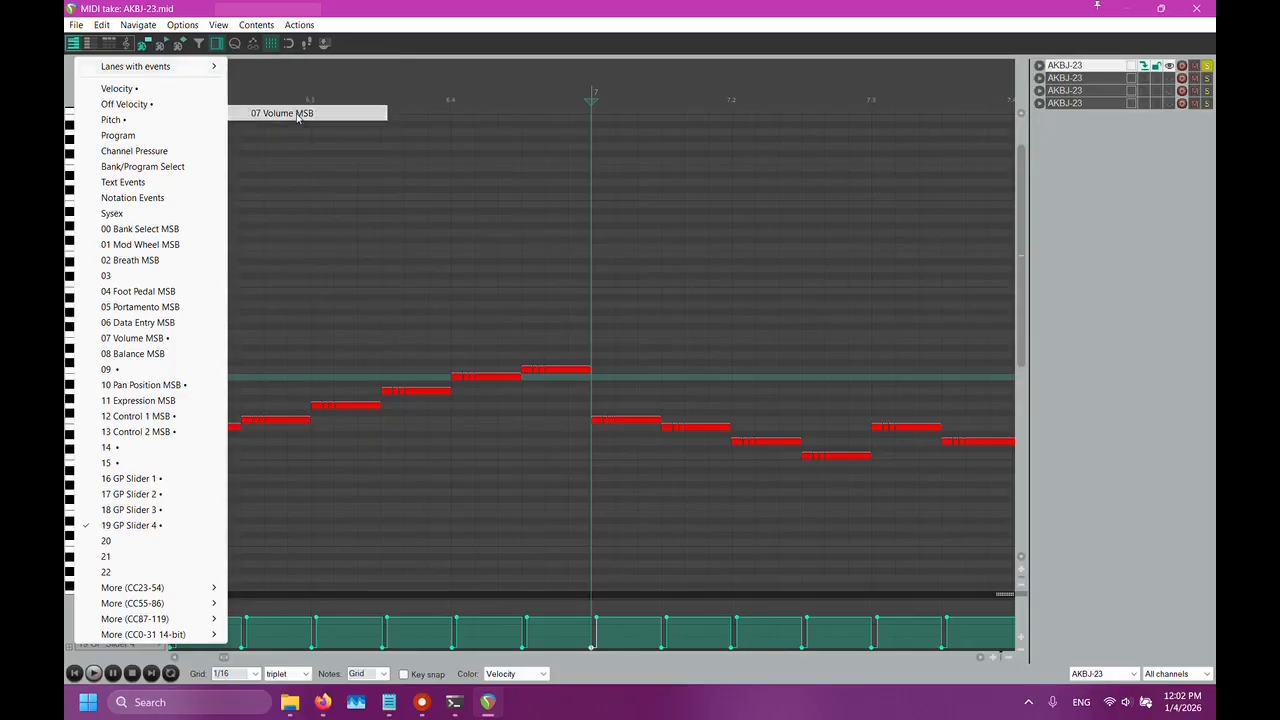
left_click(105, 643)
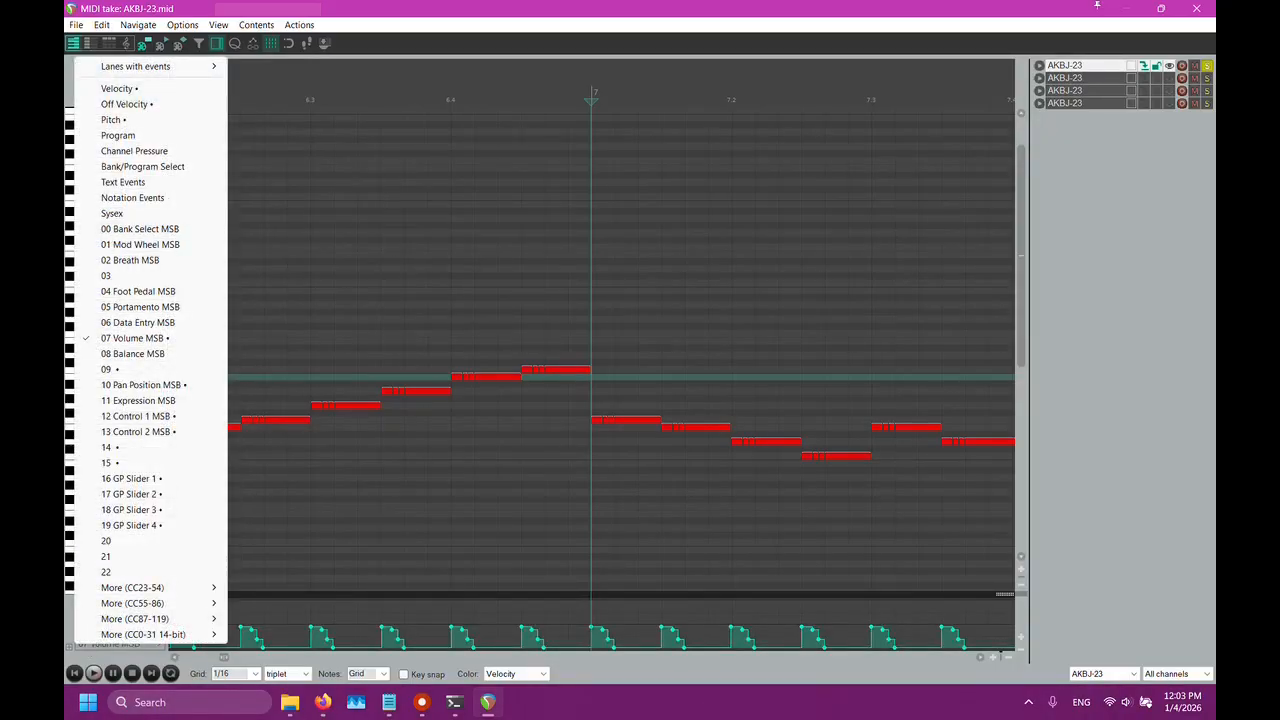
mouse_move(203, 70)
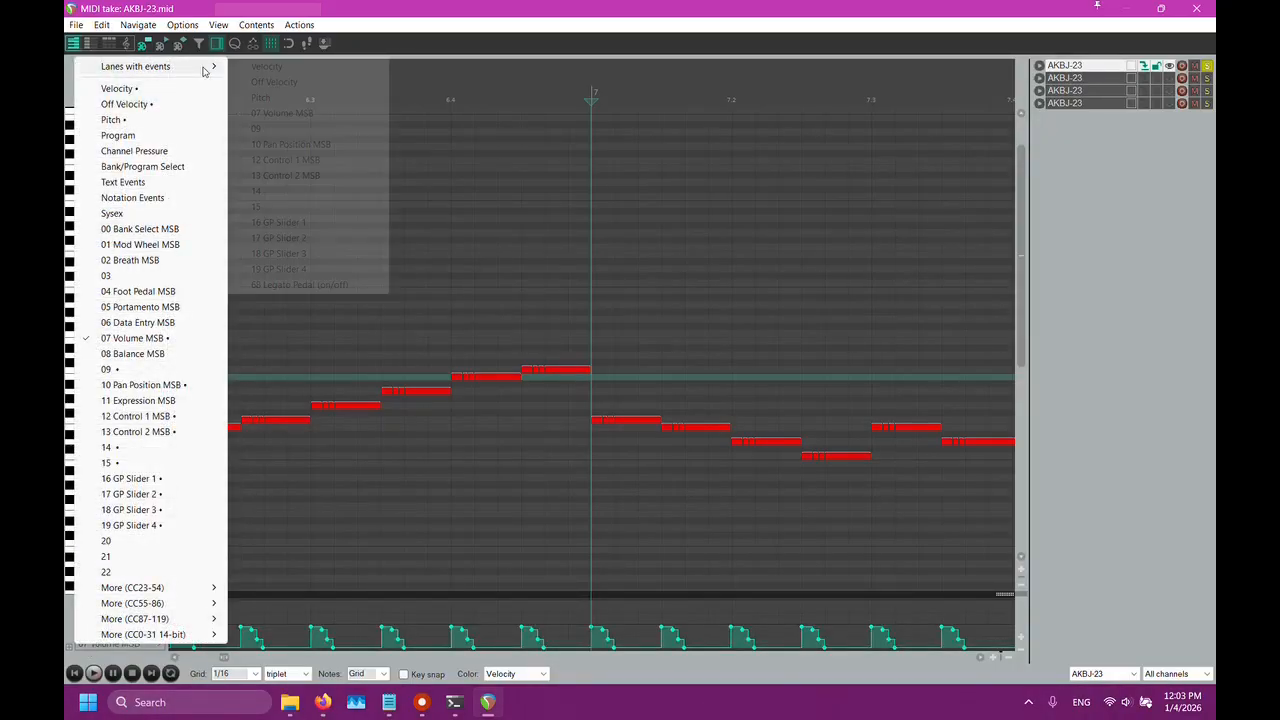
left_click(304, 161)
Play back the melody from the end of measure 5 through measure 6, and restart it from the same point
scroll(434, 549, "down", 7)
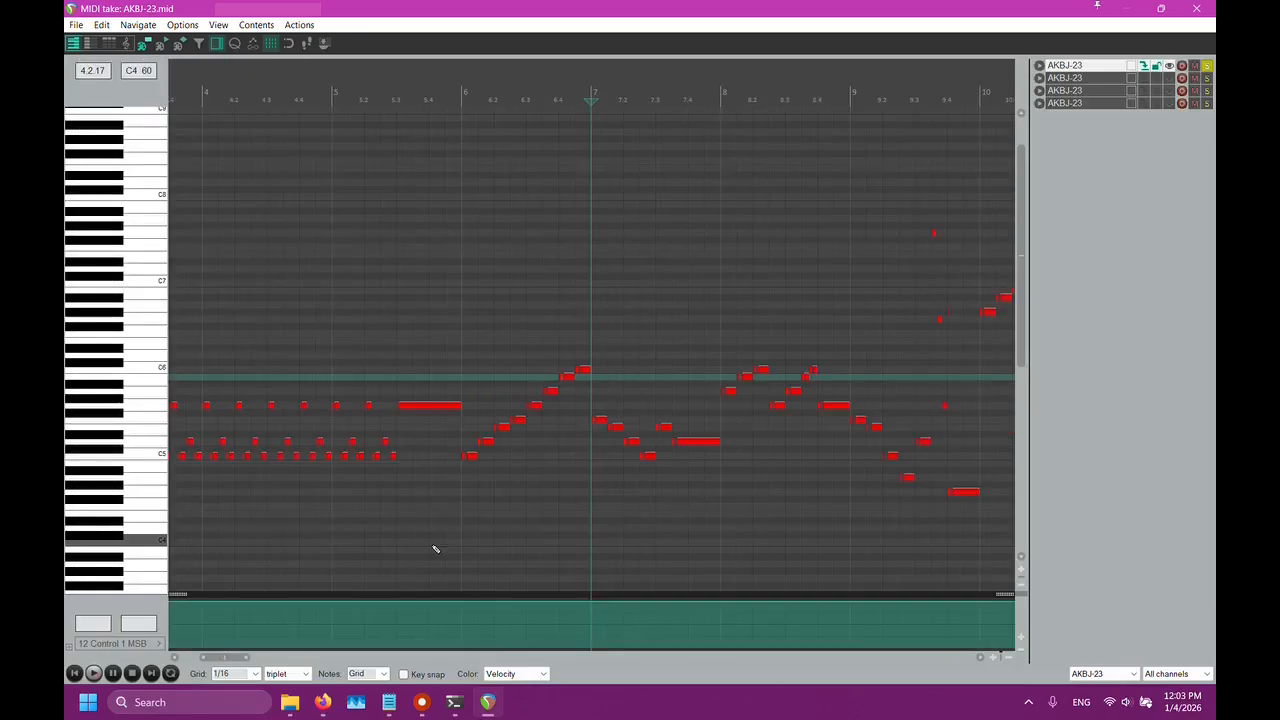
left_click(473, 95)
left_click(93, 673)
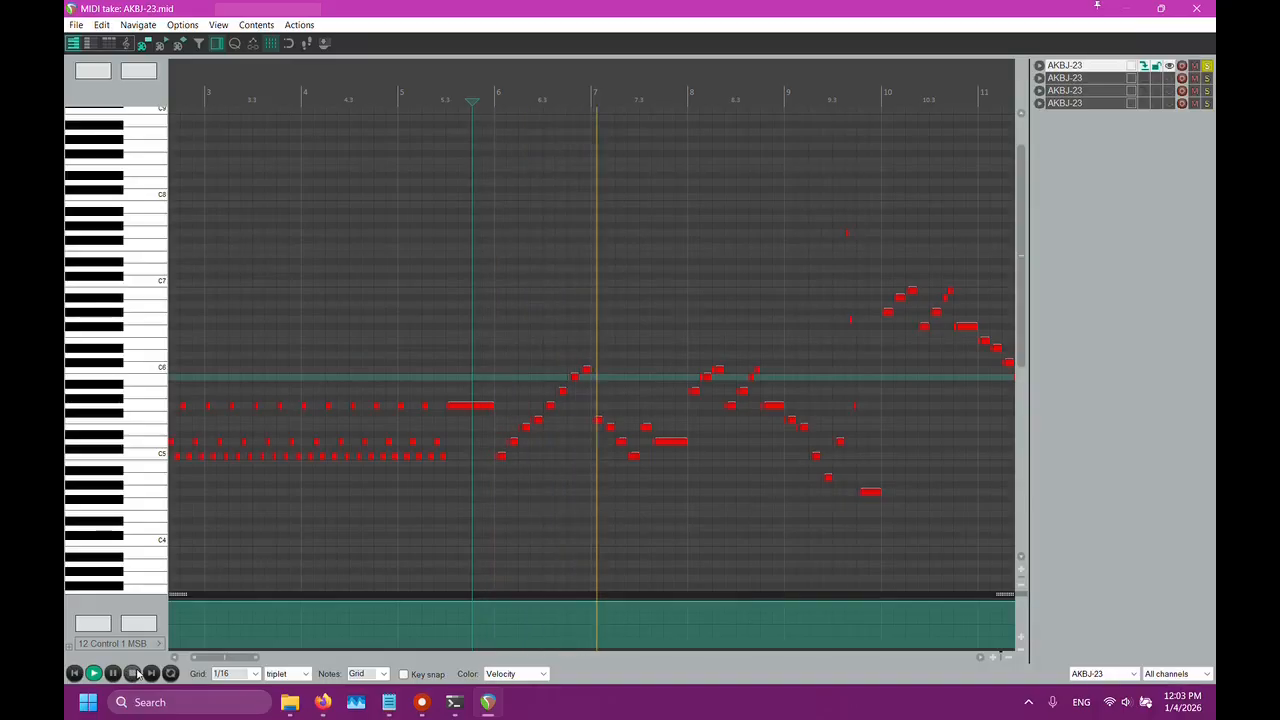
key("space")
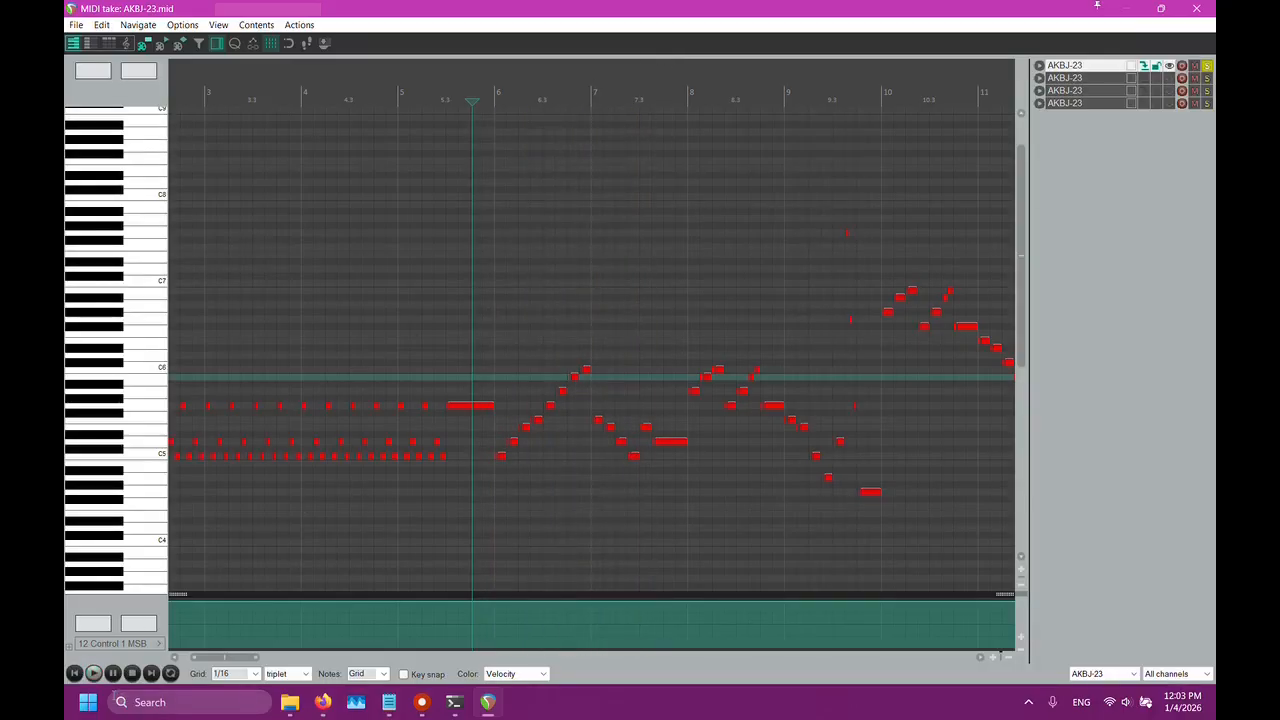
left_click(93, 673)
Show the 68 Legato Pedal events and examine them around measures 6 and 7 during playback
left_click(112, 643)
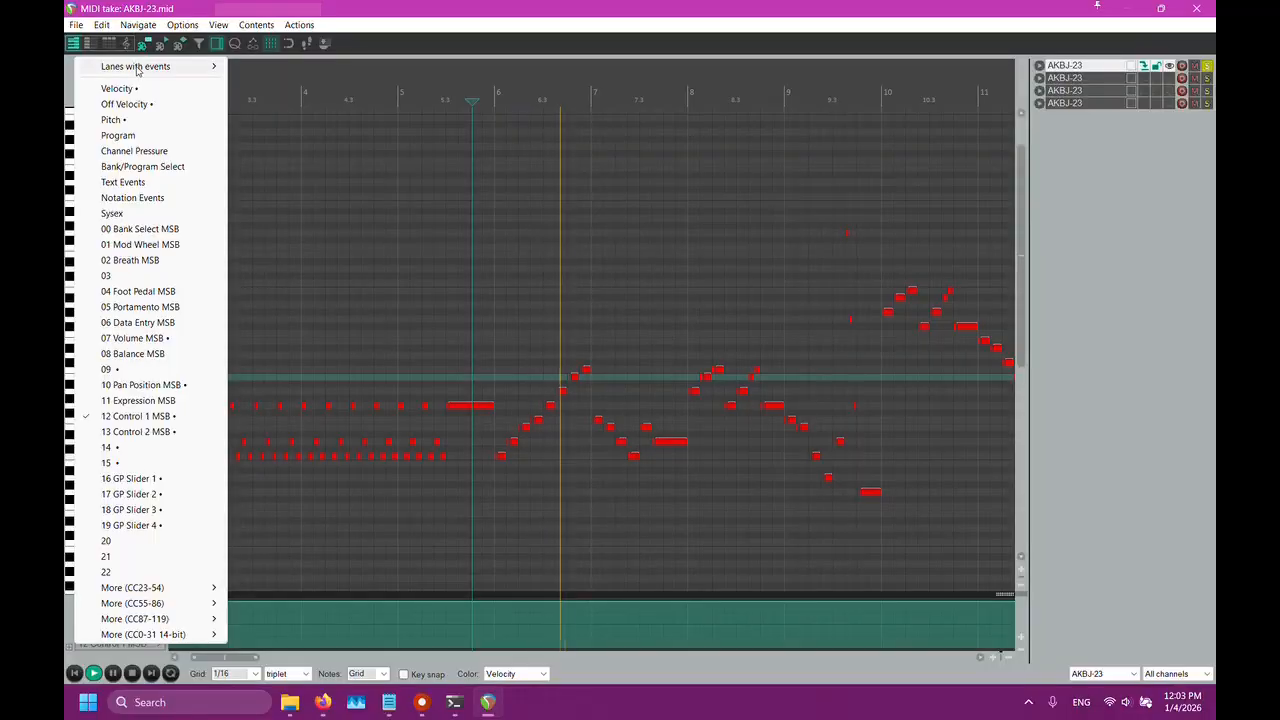
mouse_move(150, 66)
left_click(300, 284)
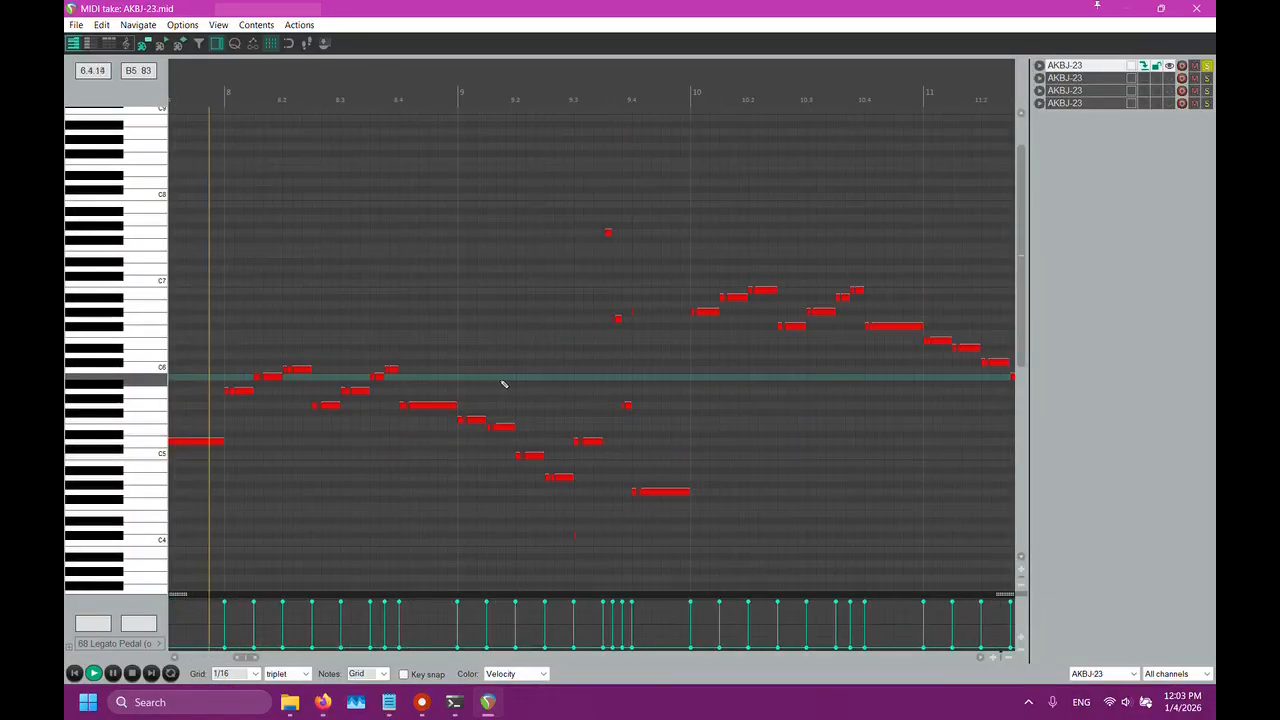
scroll(406, 351, "down", 1)
left_click(320, 99)
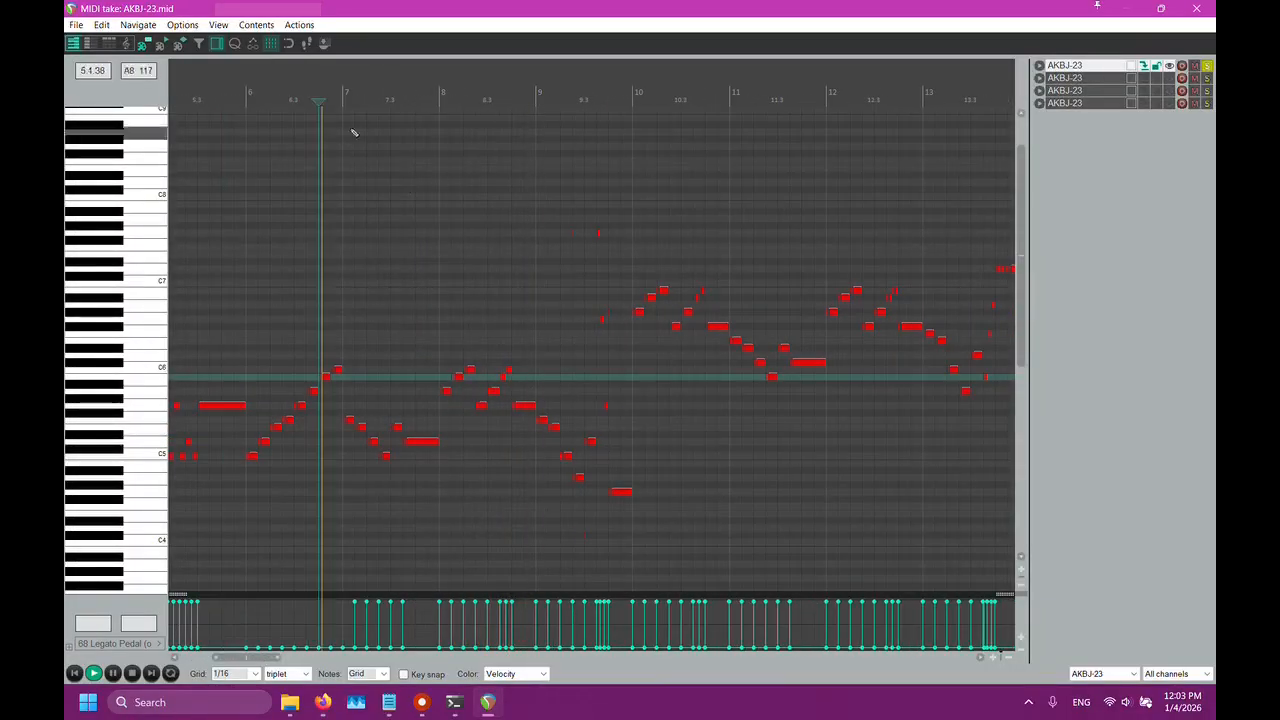
scroll(356, 134, "up", 5)
scroll(728, 449, "down", 5)
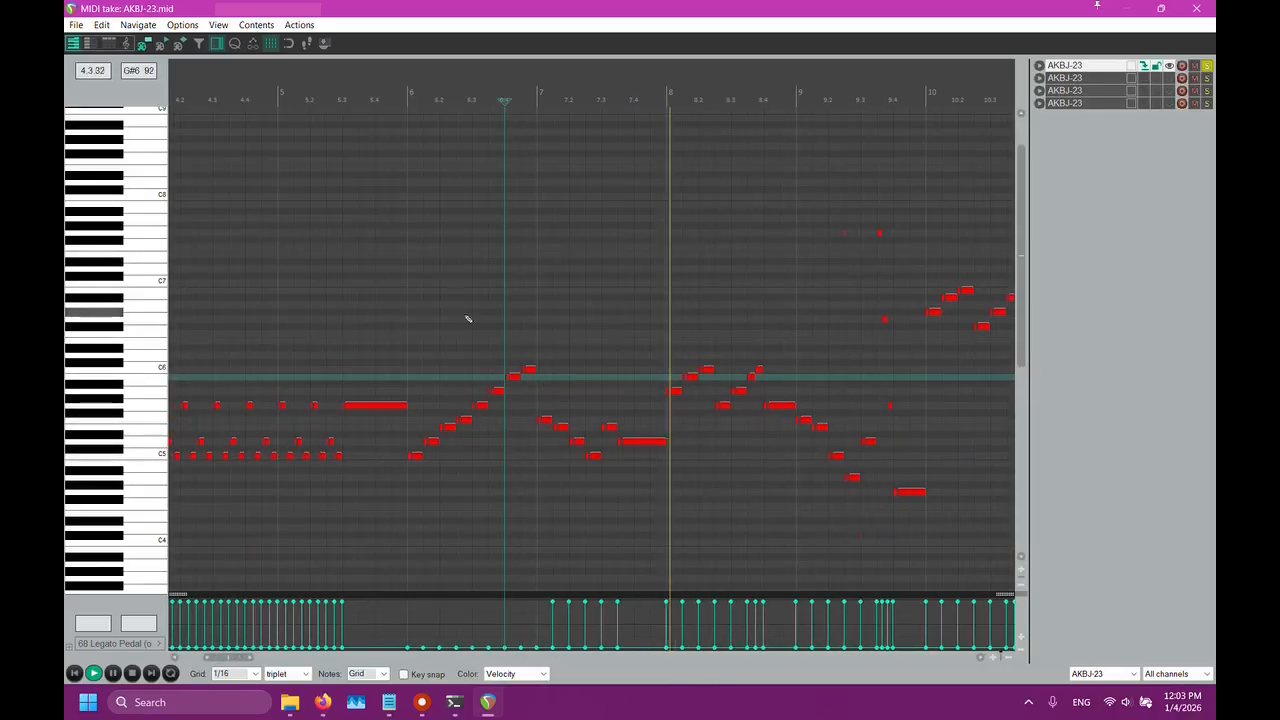
Show the Pitch events and inspect them across measures 6 to 8 while playing from the end of measure 5
left_click(115, 643)
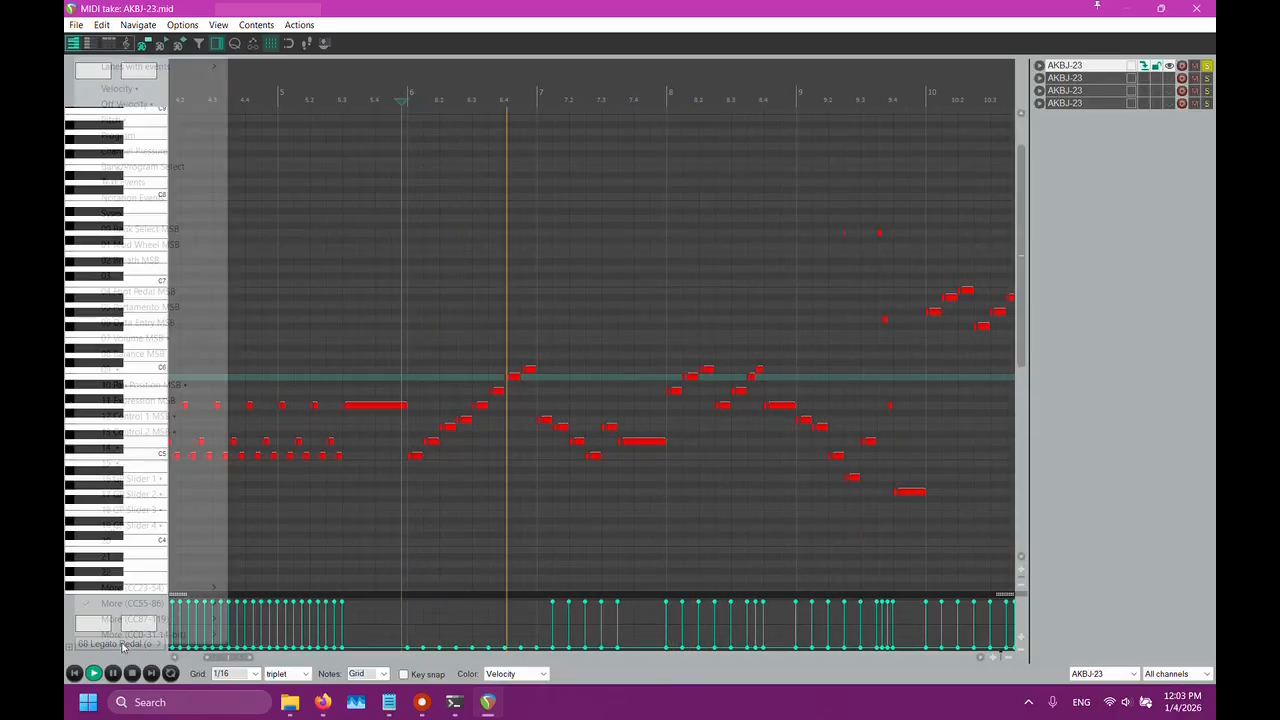
mouse_move(160, 66)
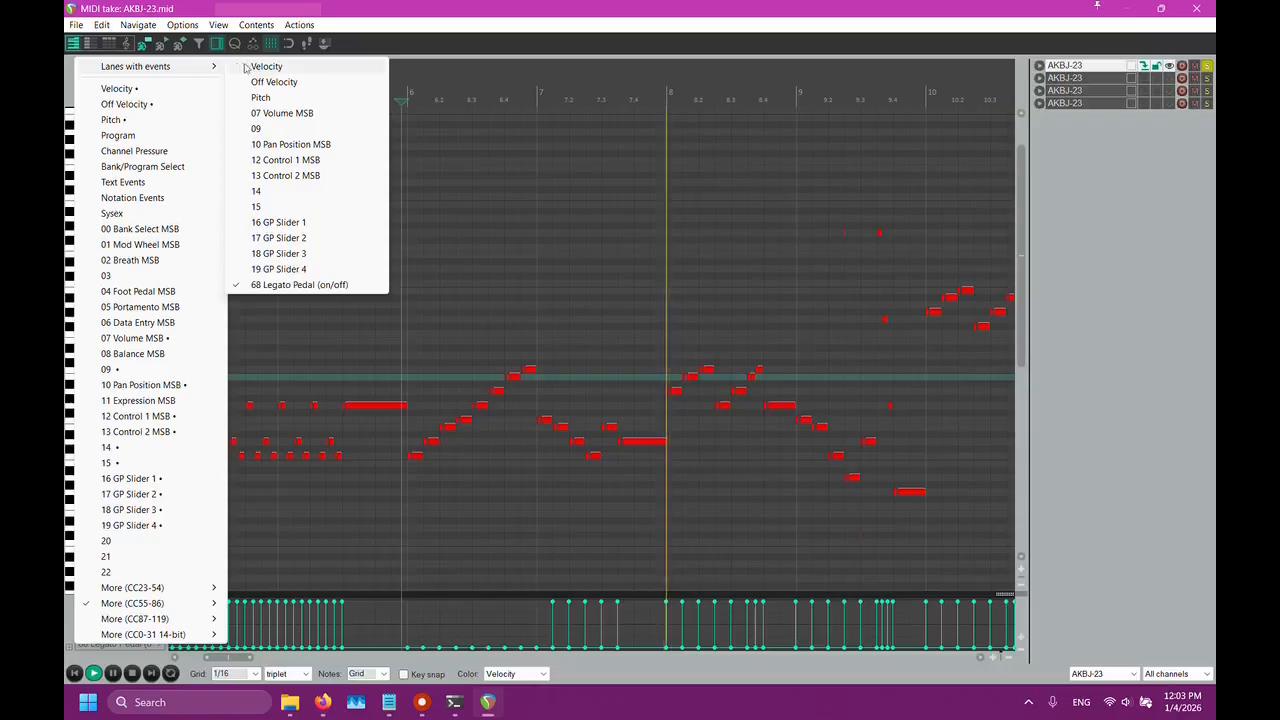
left_click(260, 97)
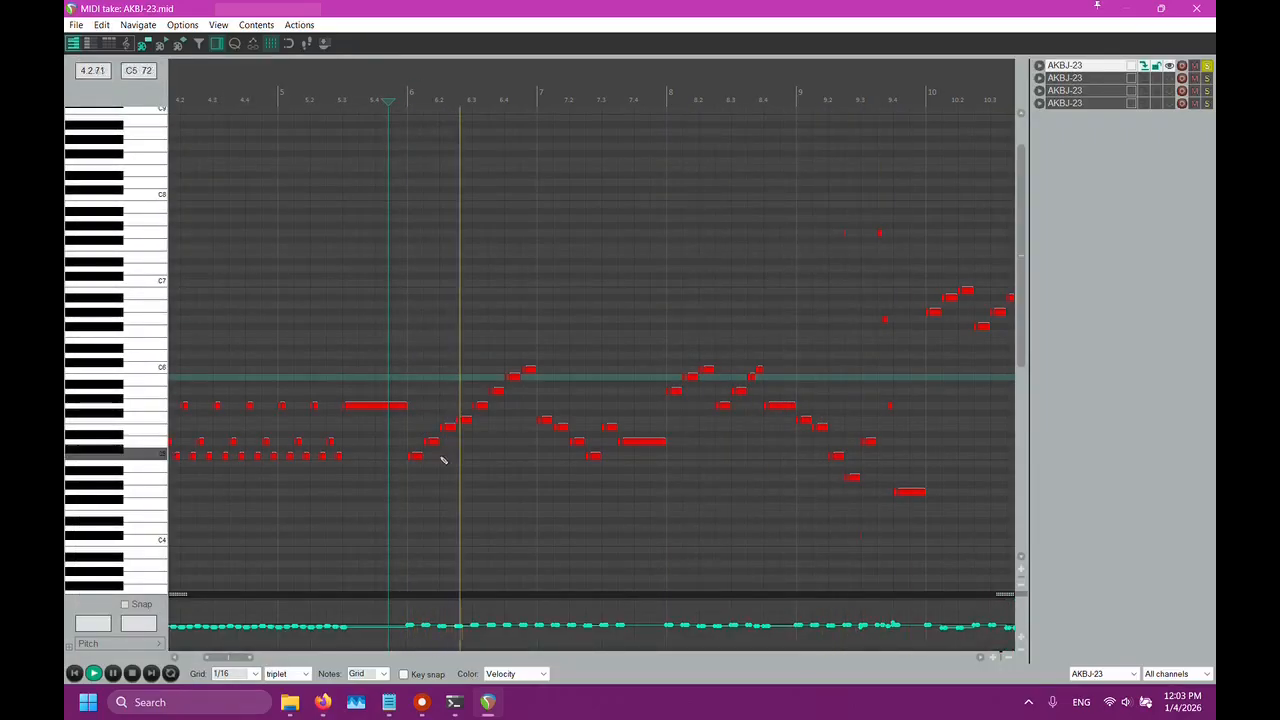
scroll(480, 470, "up", 5)
scroll(516, 479, "down", 5)
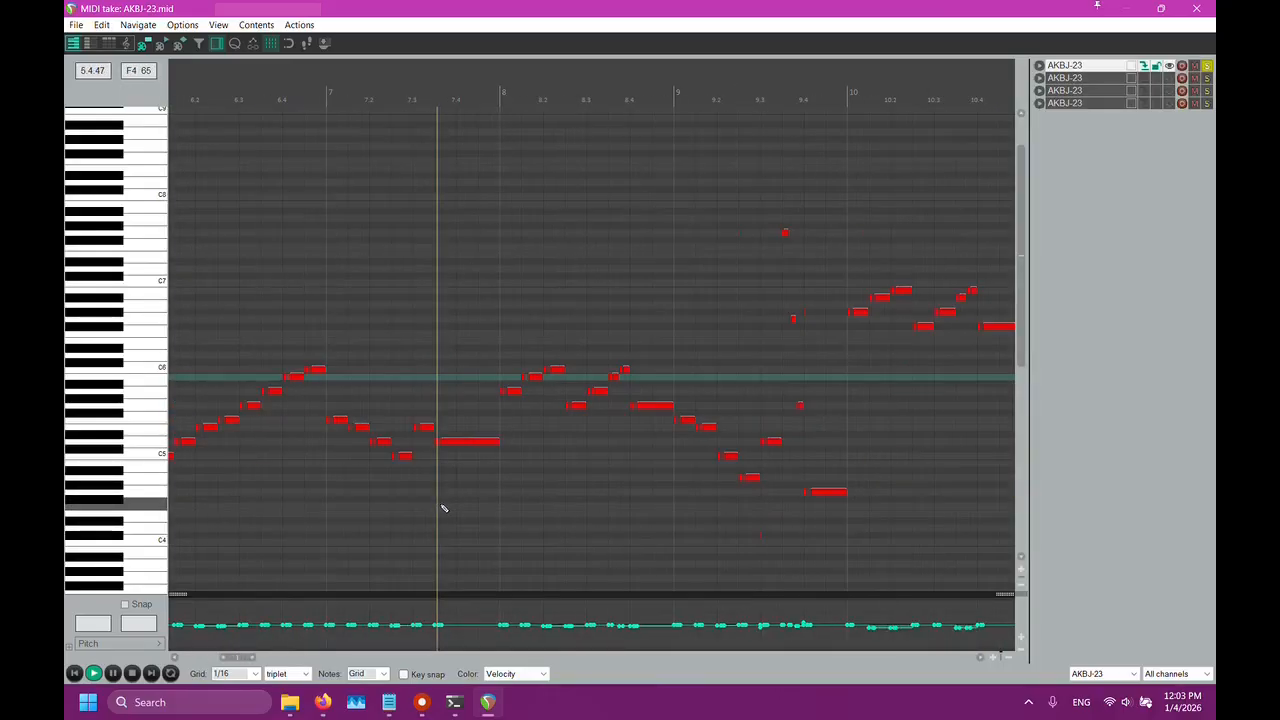
Look through the 12 Control 1 MSB, 13 Control 2 MSB and CC15 controller data in turn
left_click(90, 643)
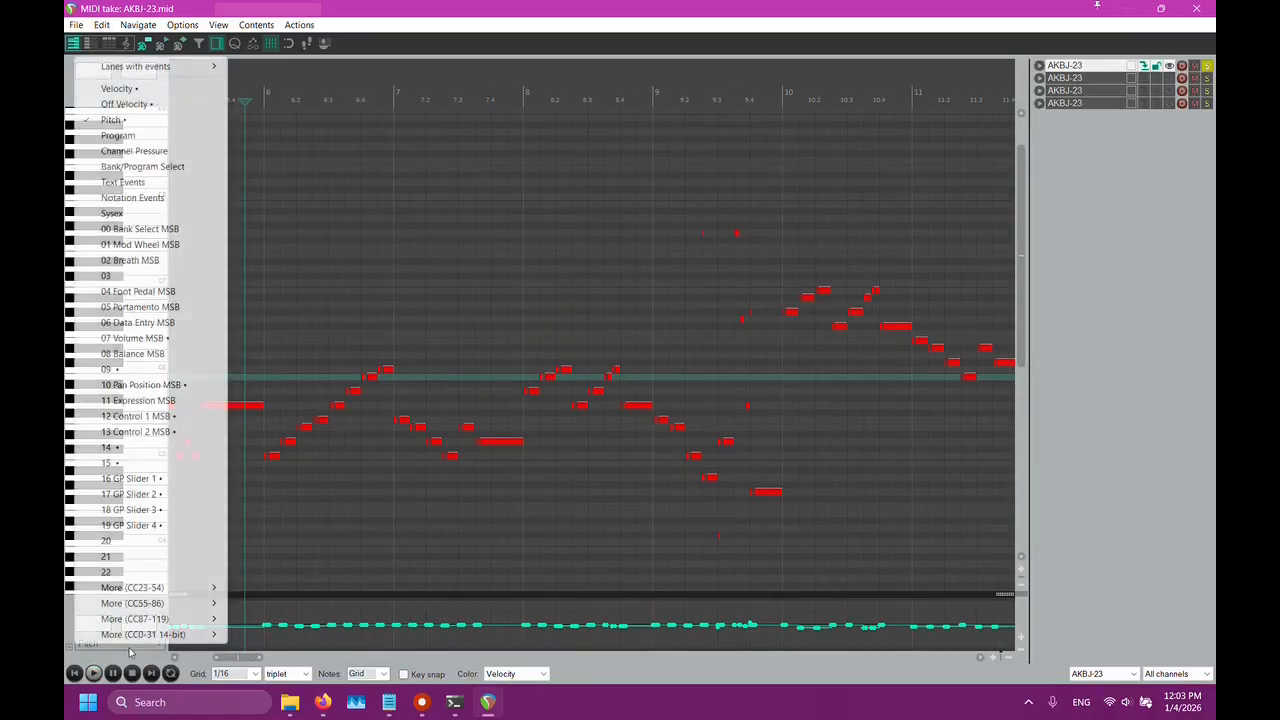
mouse_move(170, 66)
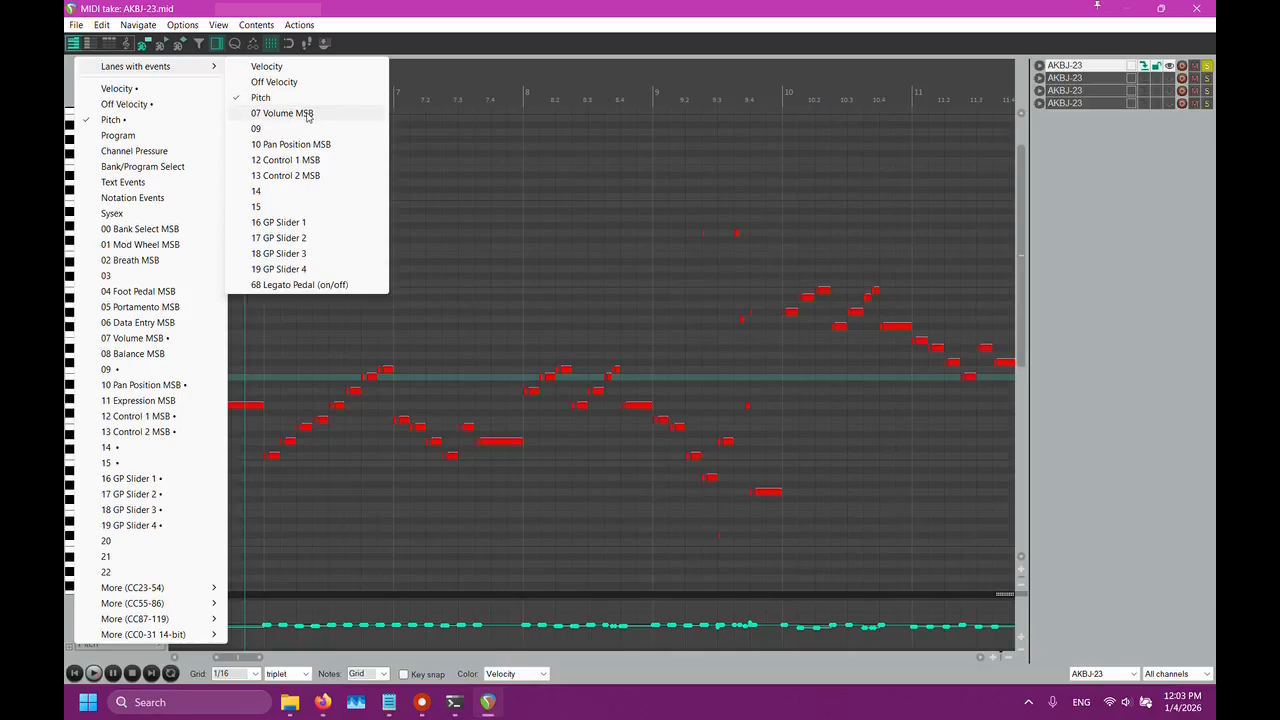
left_click(312, 159)
left_click(114, 645)
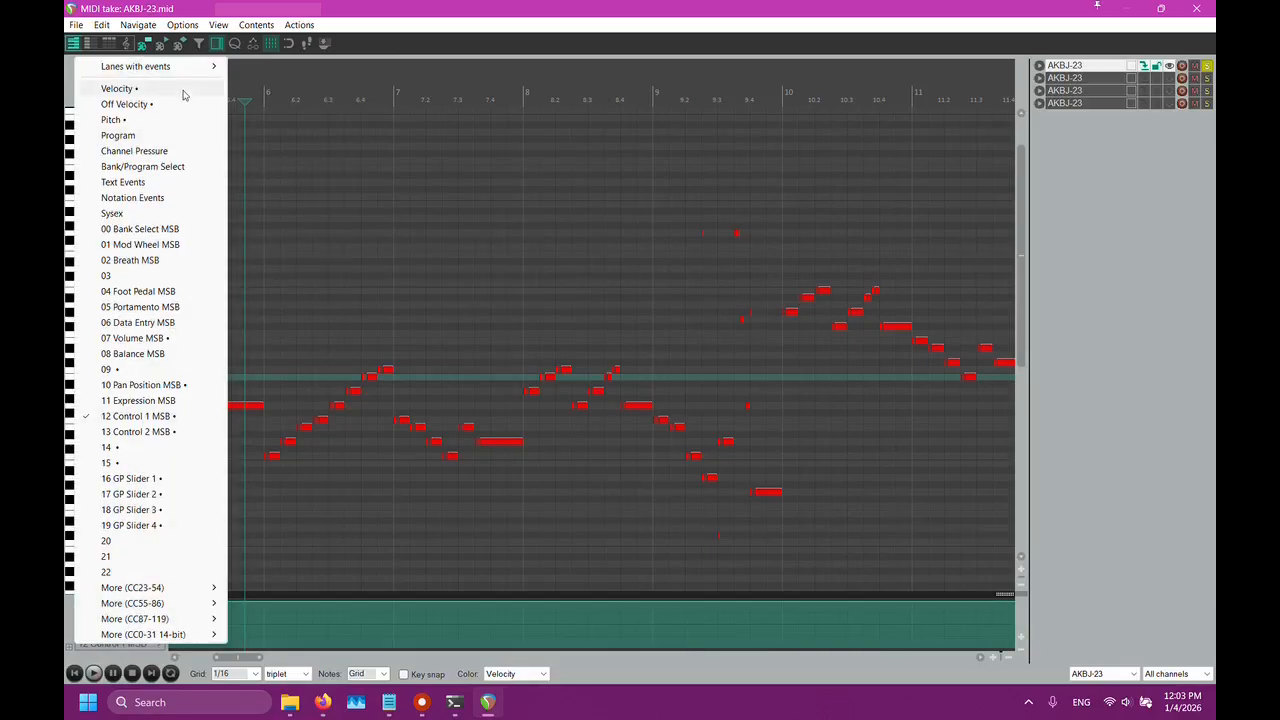
mouse_move(185, 68)
left_click(300, 175)
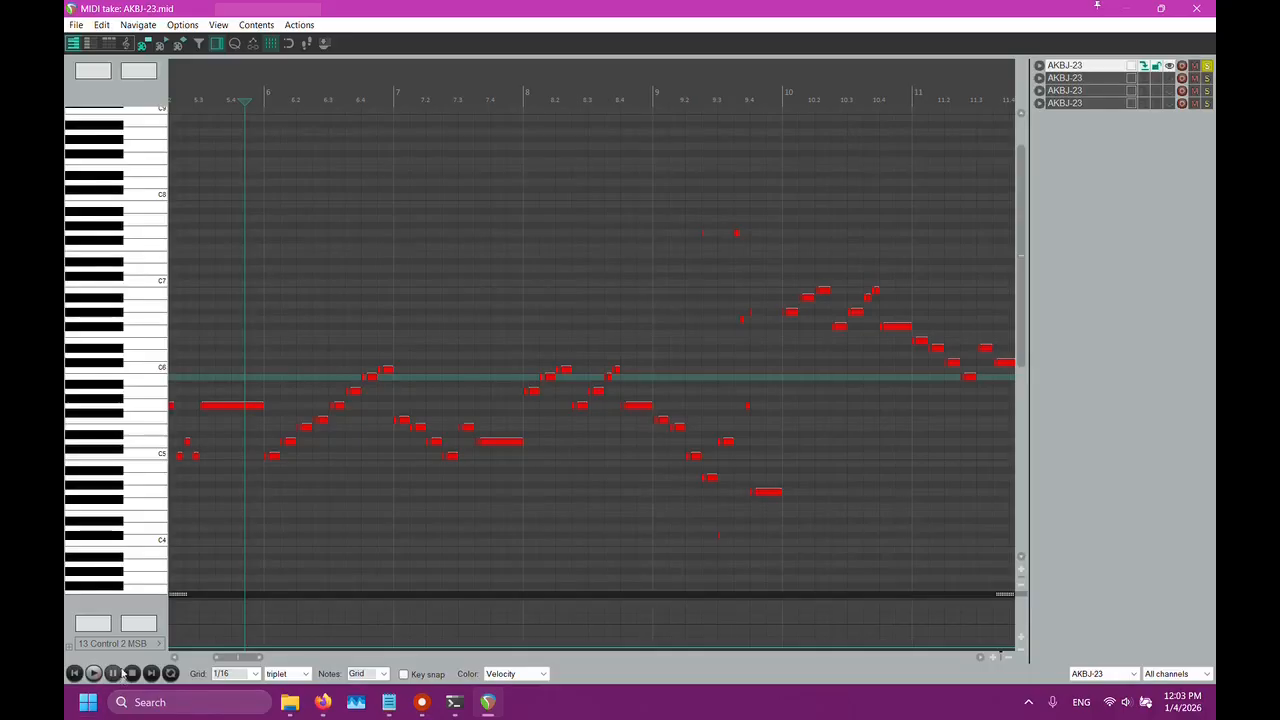
left_click(133, 645)
mouse_move(133, 640)
mouse_move(185, 68)
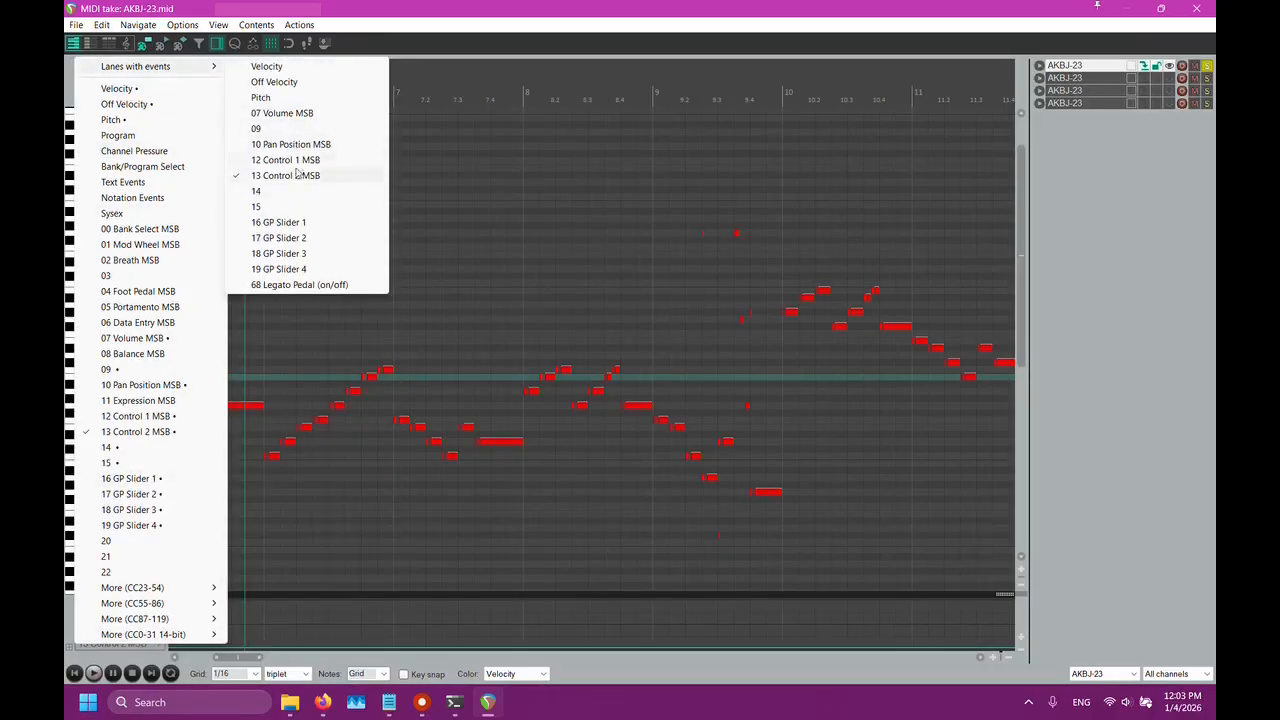
left_click(292, 209)
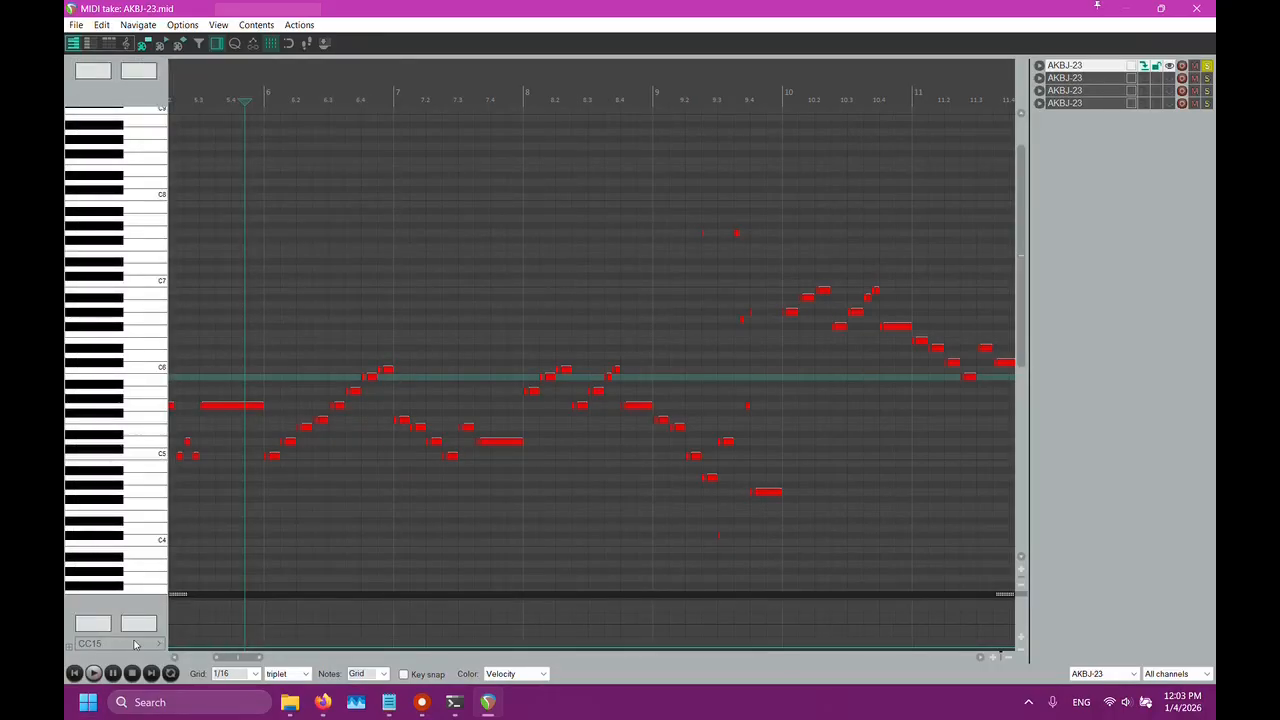
Look through the 16 GP Slider 1 to 19 GP Slider 4 controller data and return to the 68 Legato Pedal events
left_click(135, 644)
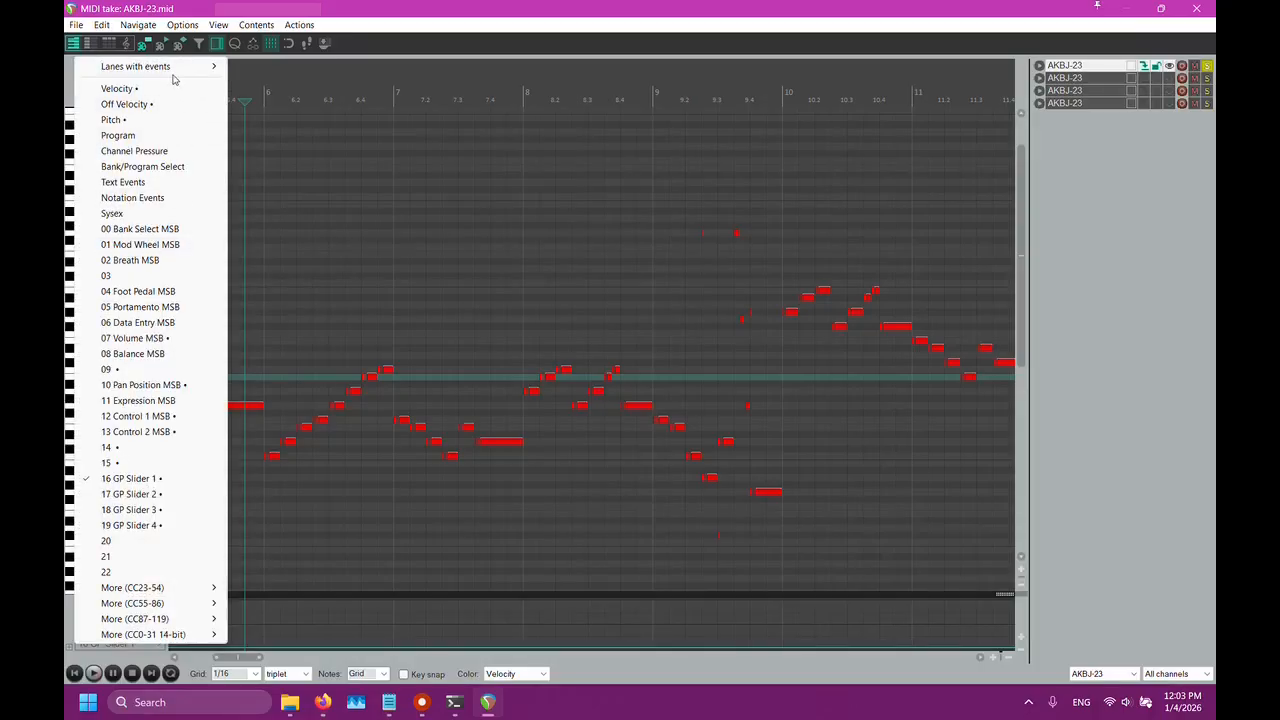
left_click(65, 626)
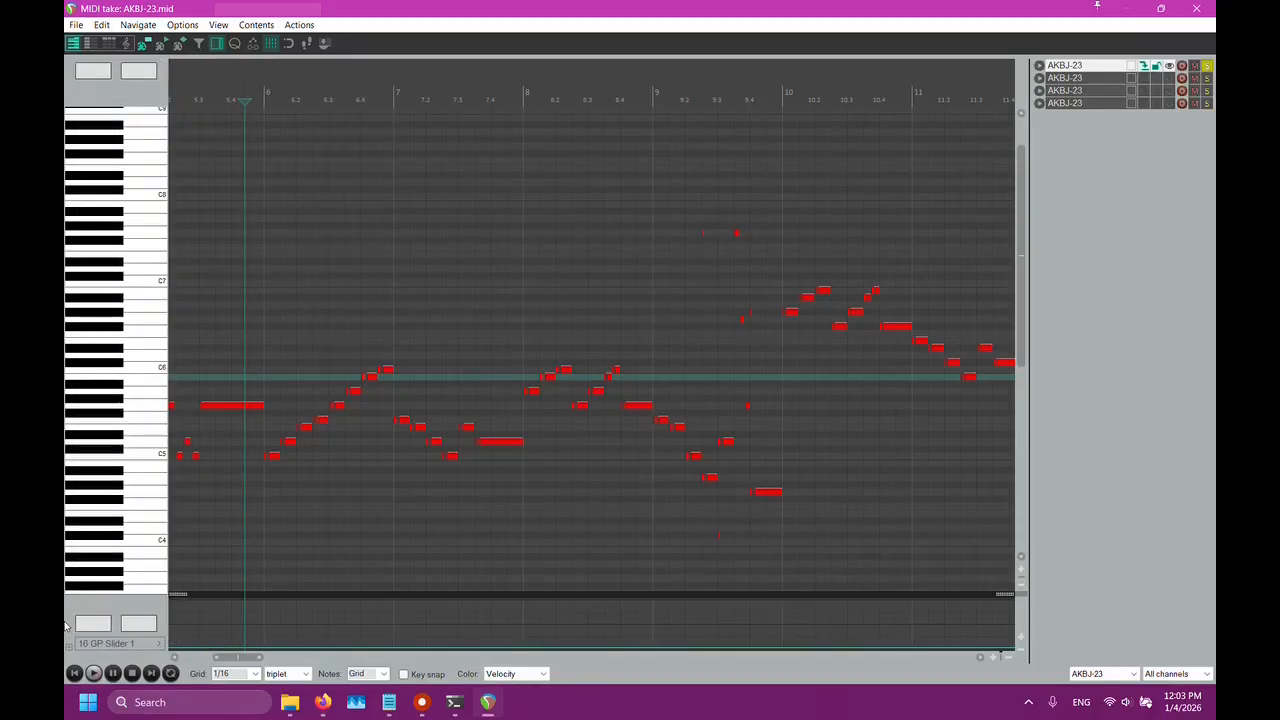
scroll(114, 645, "down", 3)
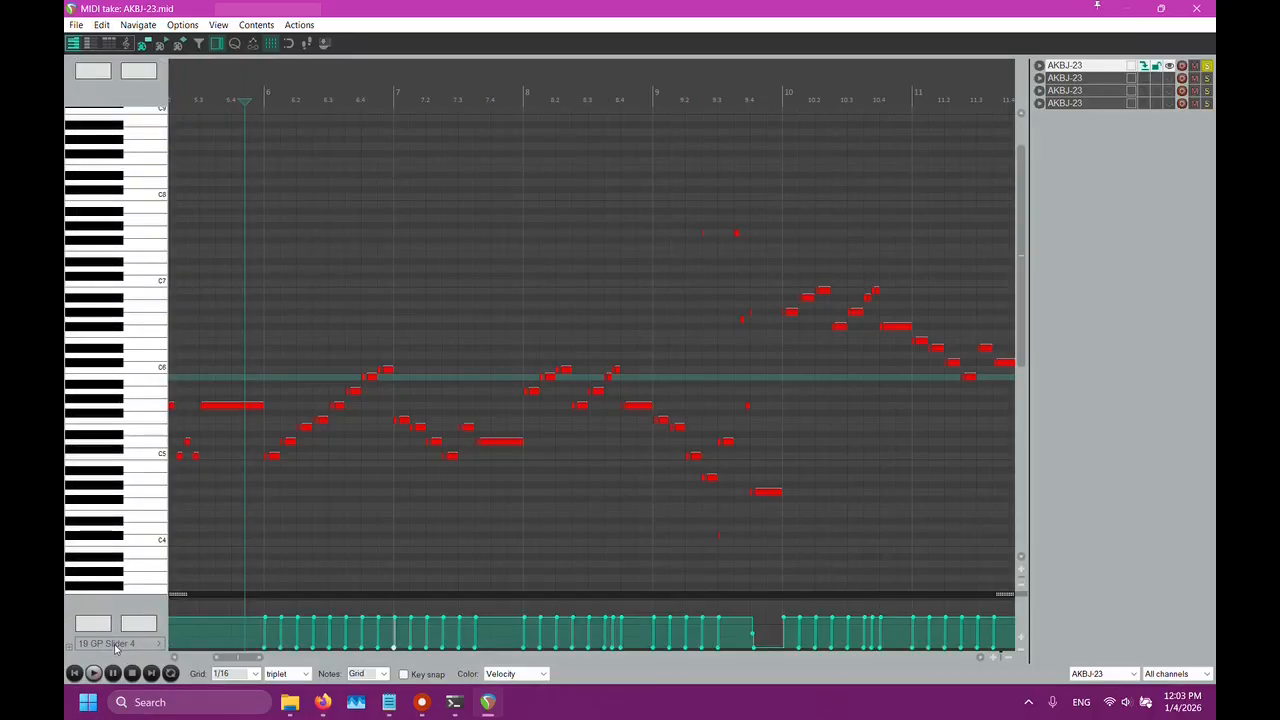
left_click(114, 645)
mouse_move(190, 69)
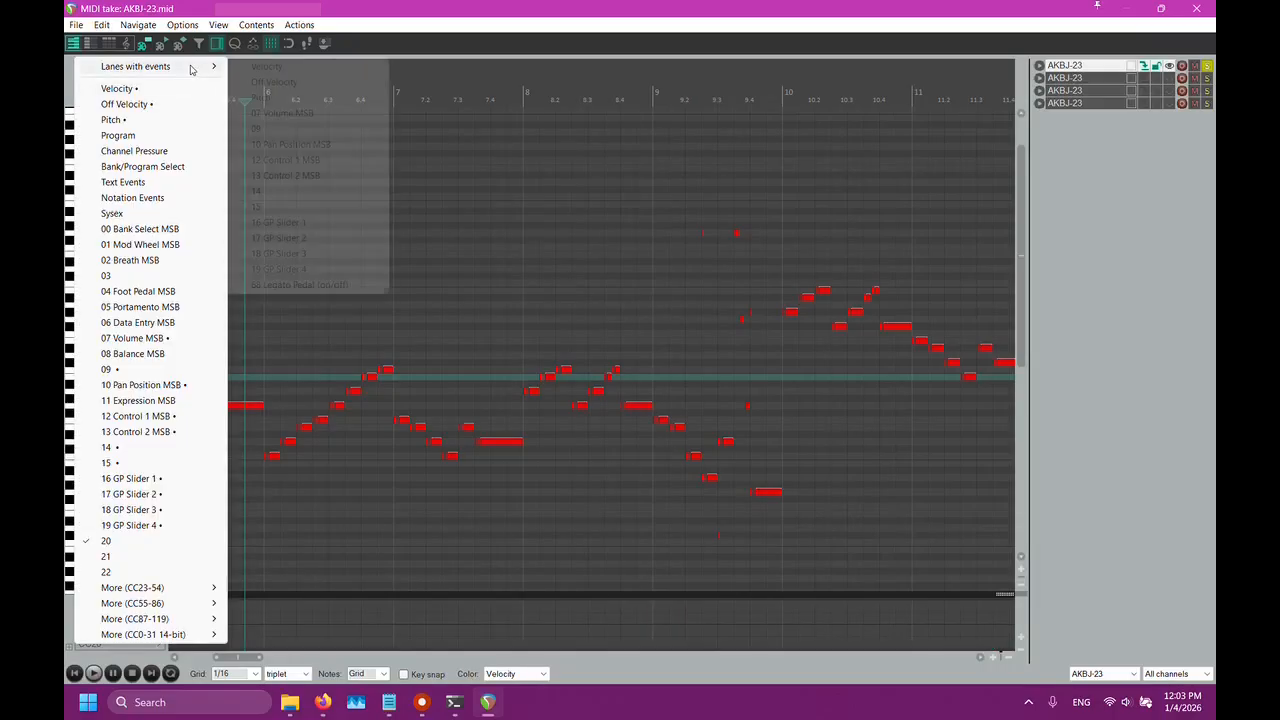
left_click(300, 285)
scroll(449, 429, "down", 3)
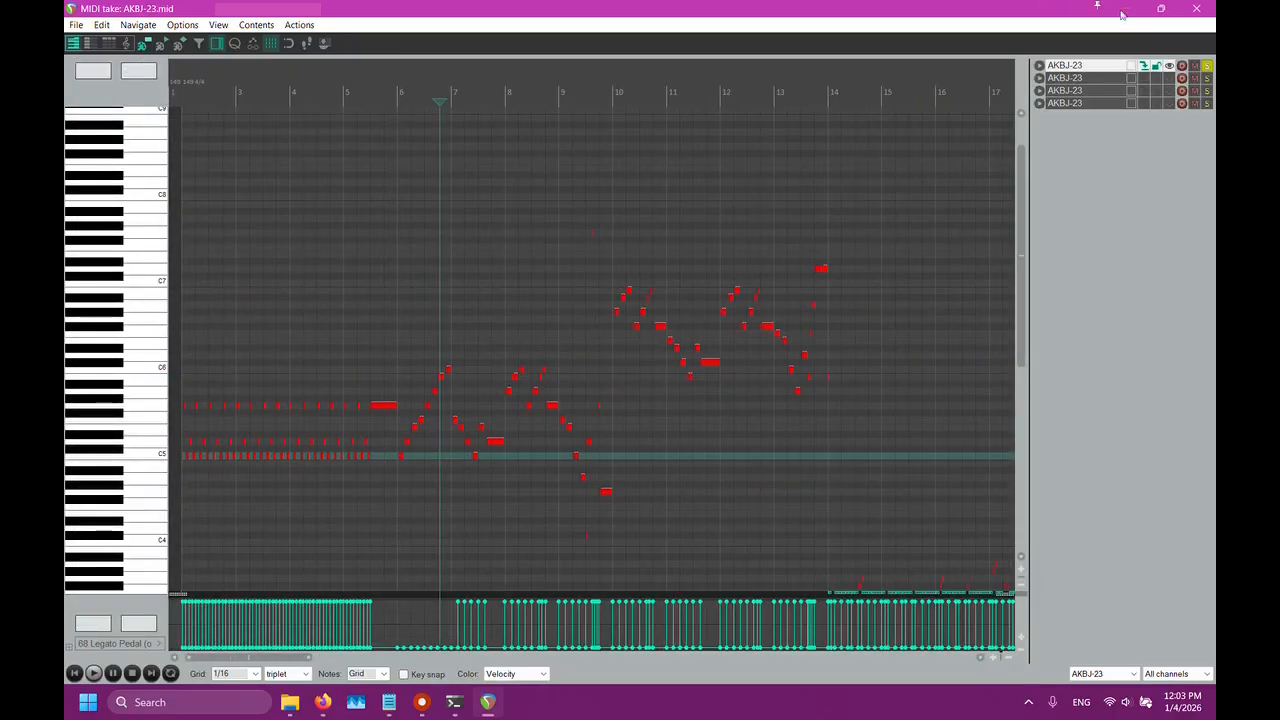
Leave the MIDI editor, unsolo the first AKBJ-23 track, and play all tracks from the project start past measure 7
left_click(1197, 9)
left_click(209, 173)
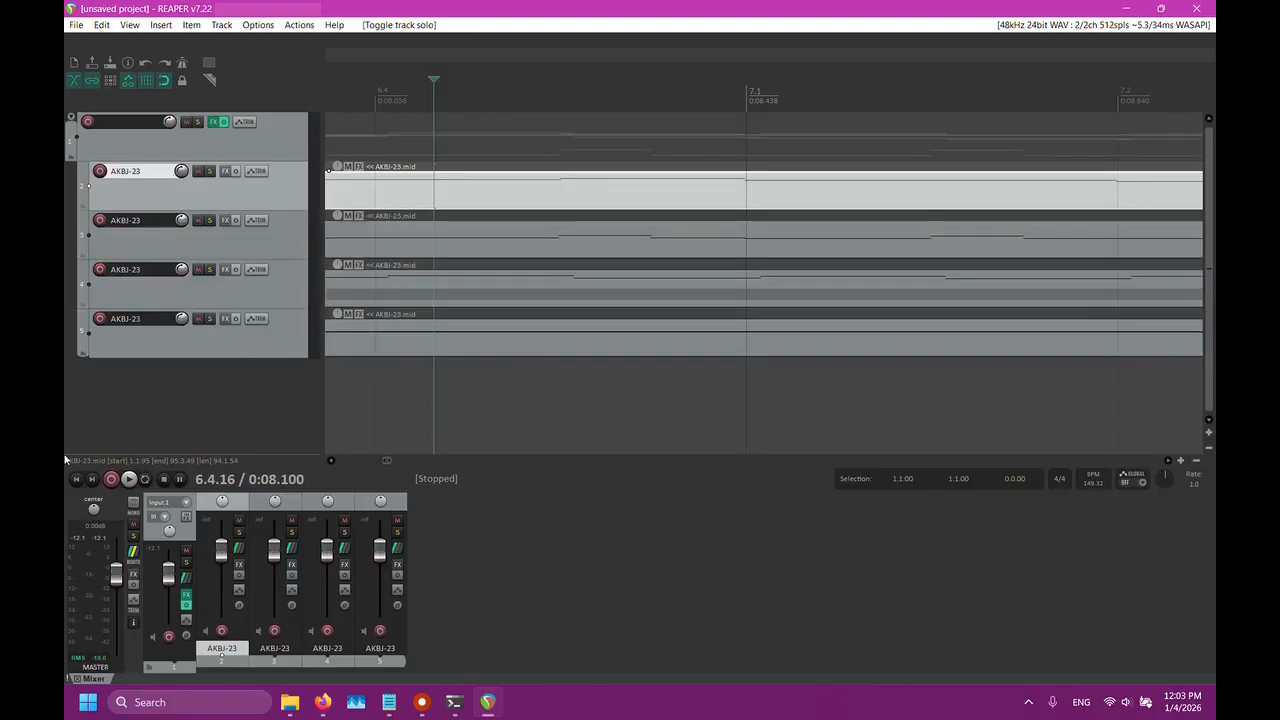
left_click(88, 479)
scroll(137, 481, "down", 5)
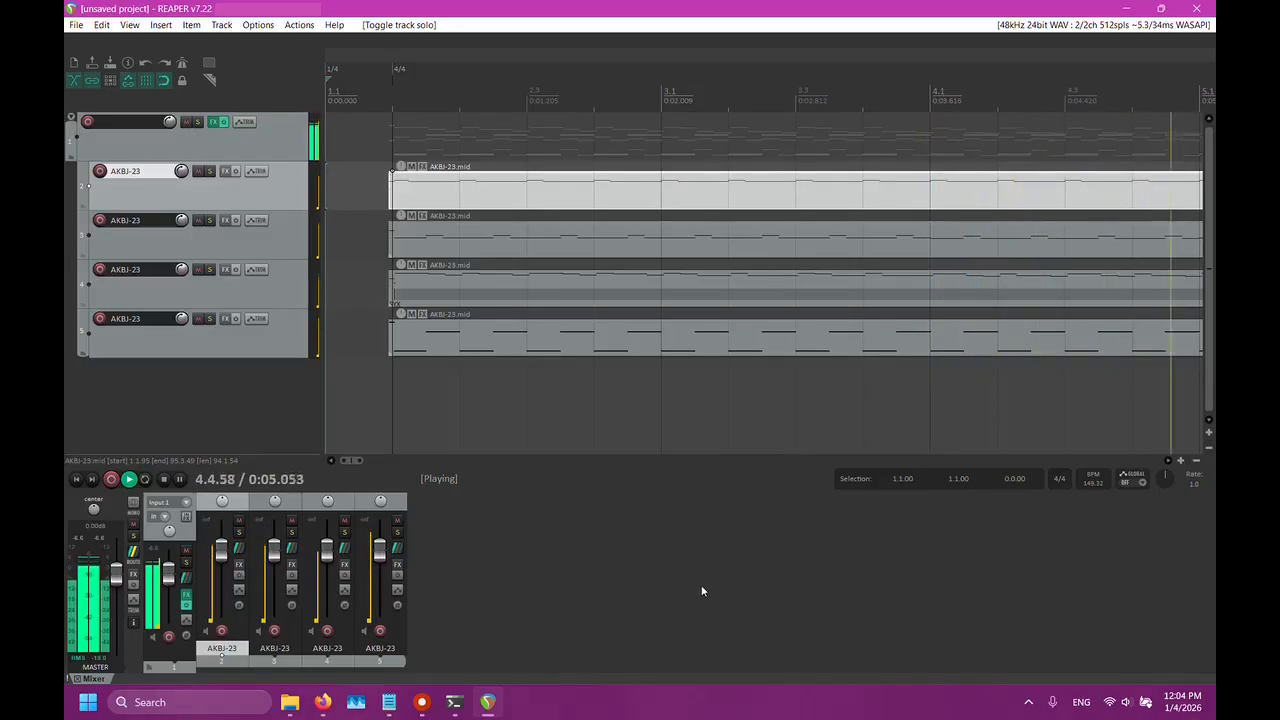
scroll(737, 390, "down", 3)
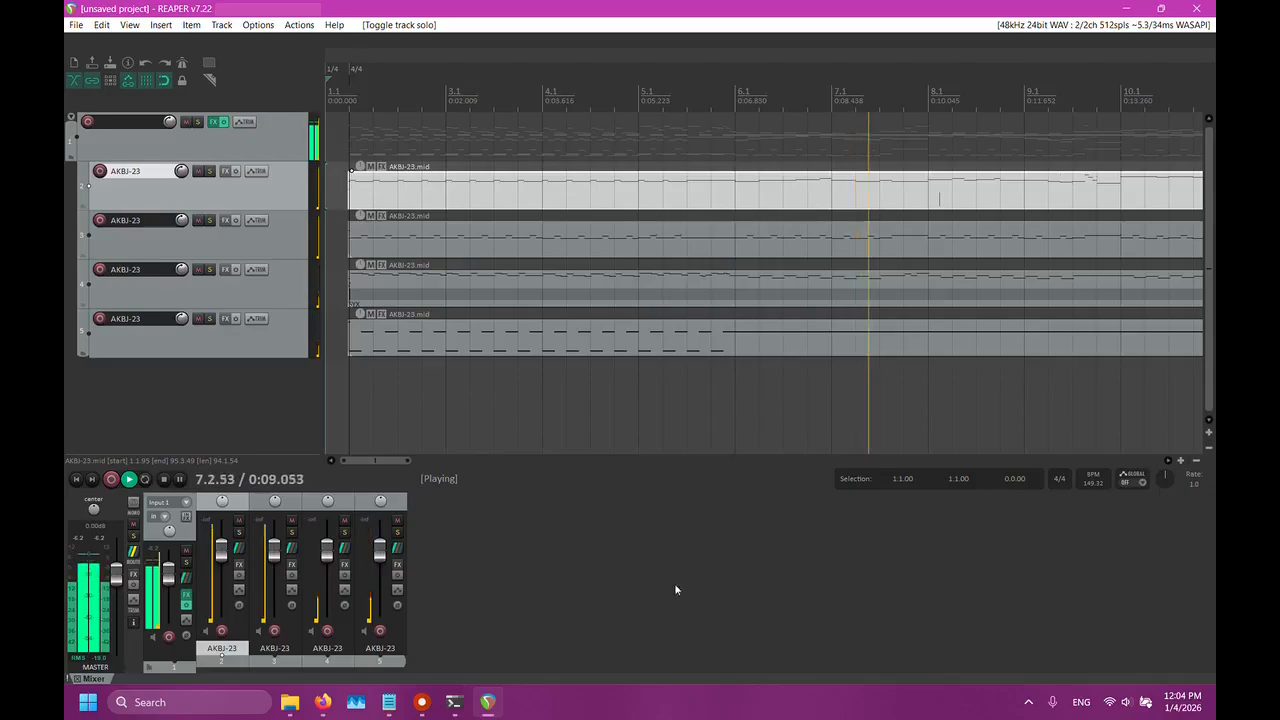
left_click(164, 479)
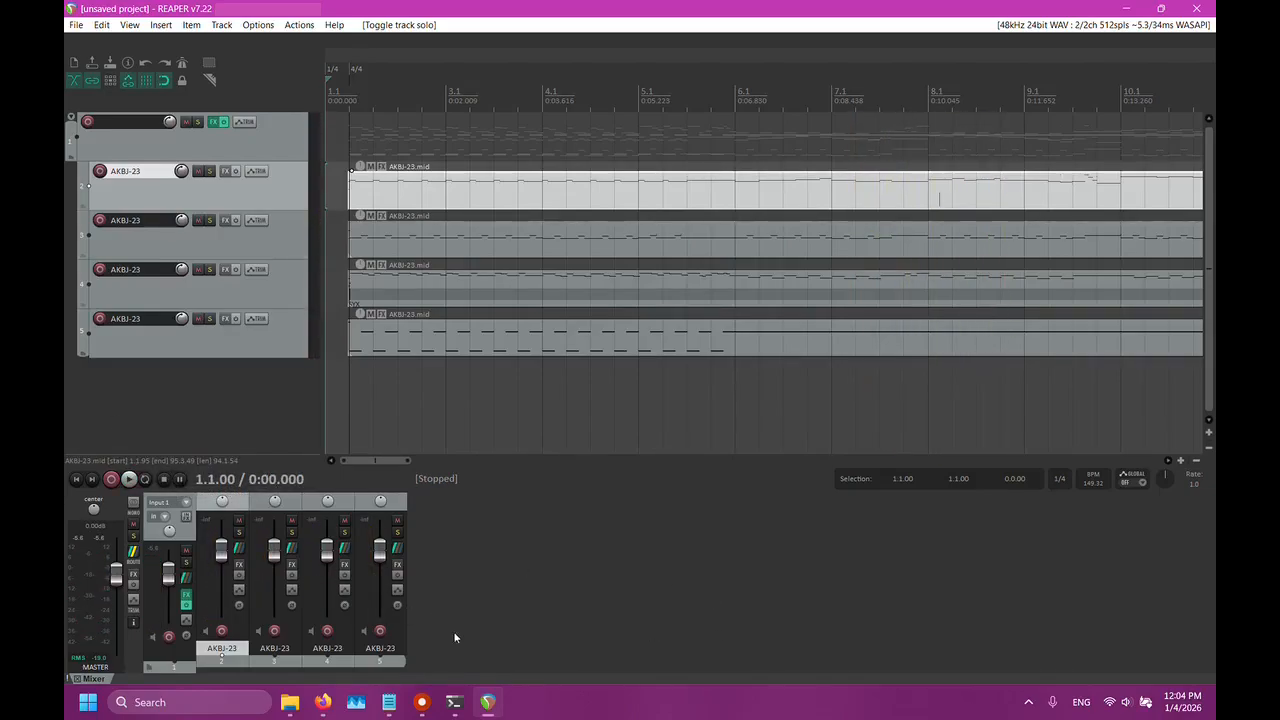
Make a time selection from the project start at 1.1.00 to 7.4.00
scroll(500, 415, "down", 5)
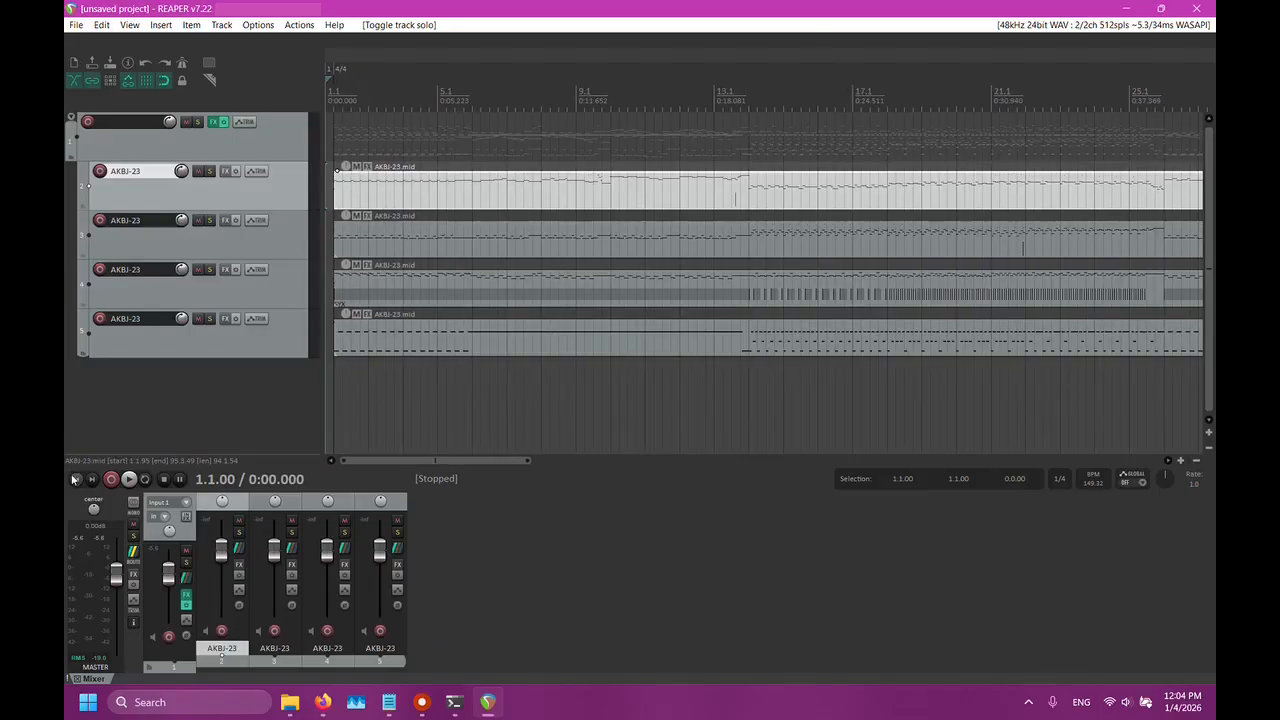
scroll(503, 440, "up", 2)
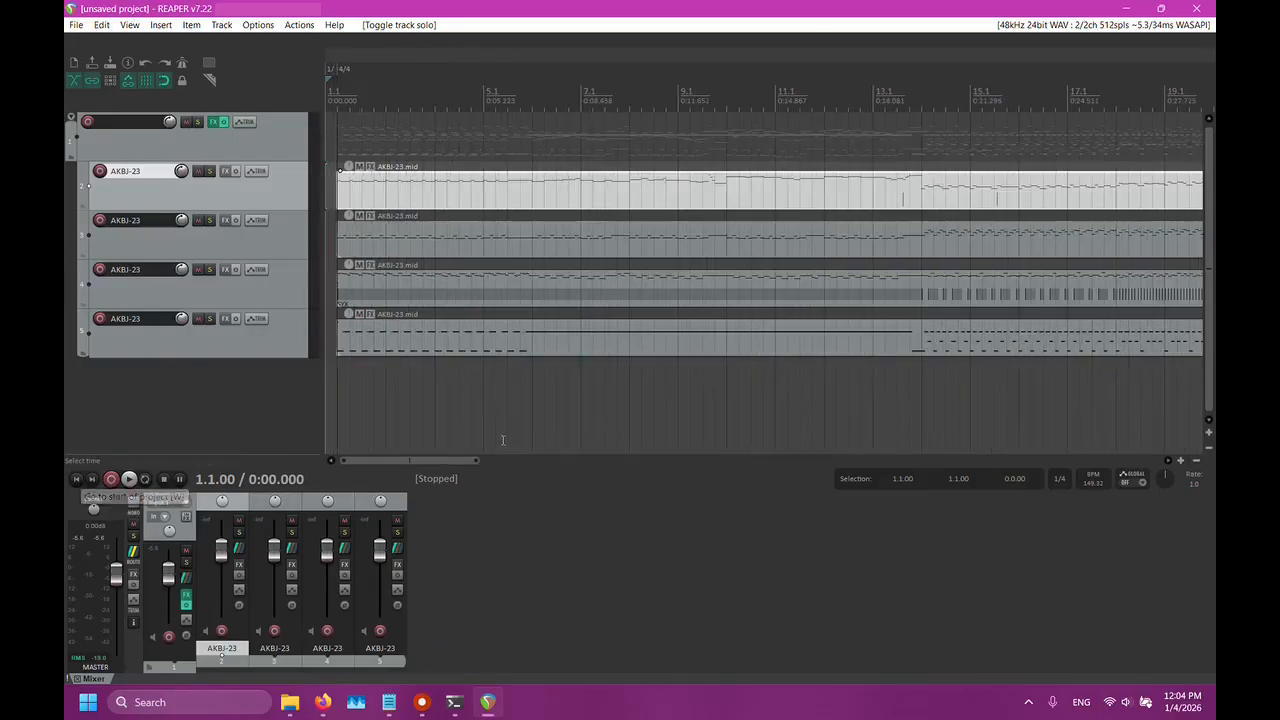
scroll(503, 440, "up", 3)
left_click_drag(330, 93, 1128, 92)
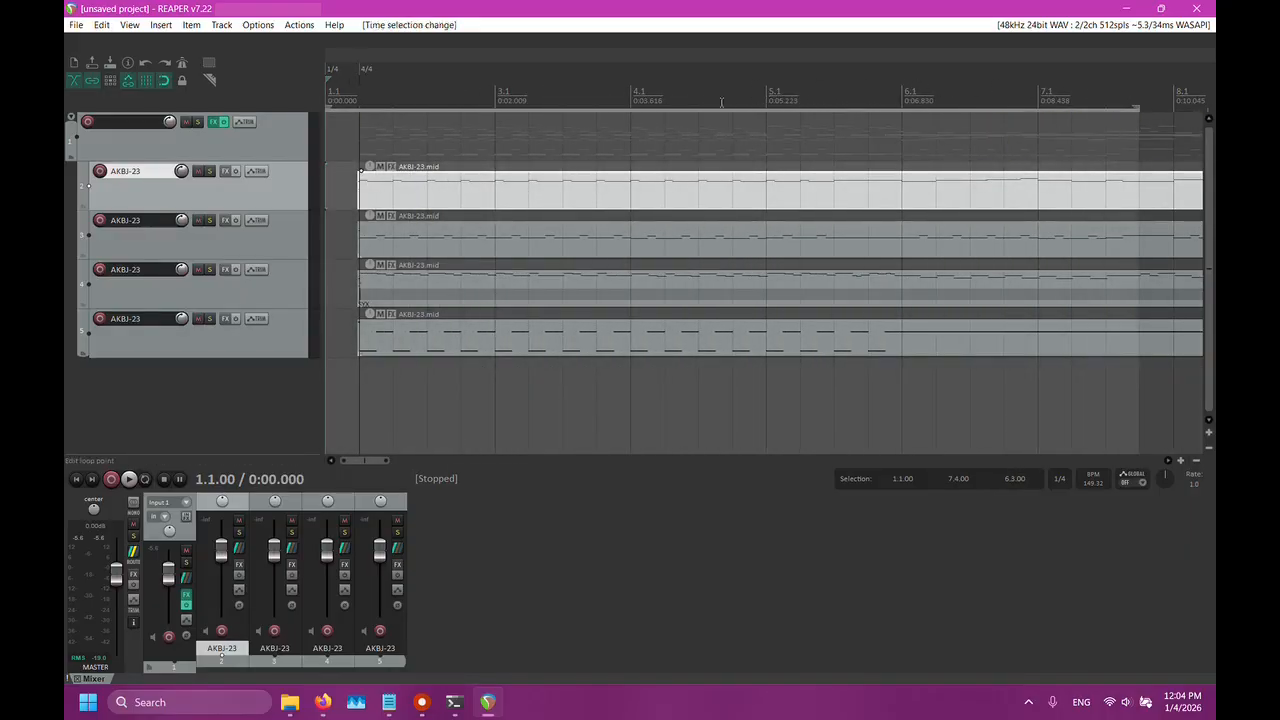
Open the render settings and set the render bounds to the time selection
left_click(75, 25)
left_click(130, 256)
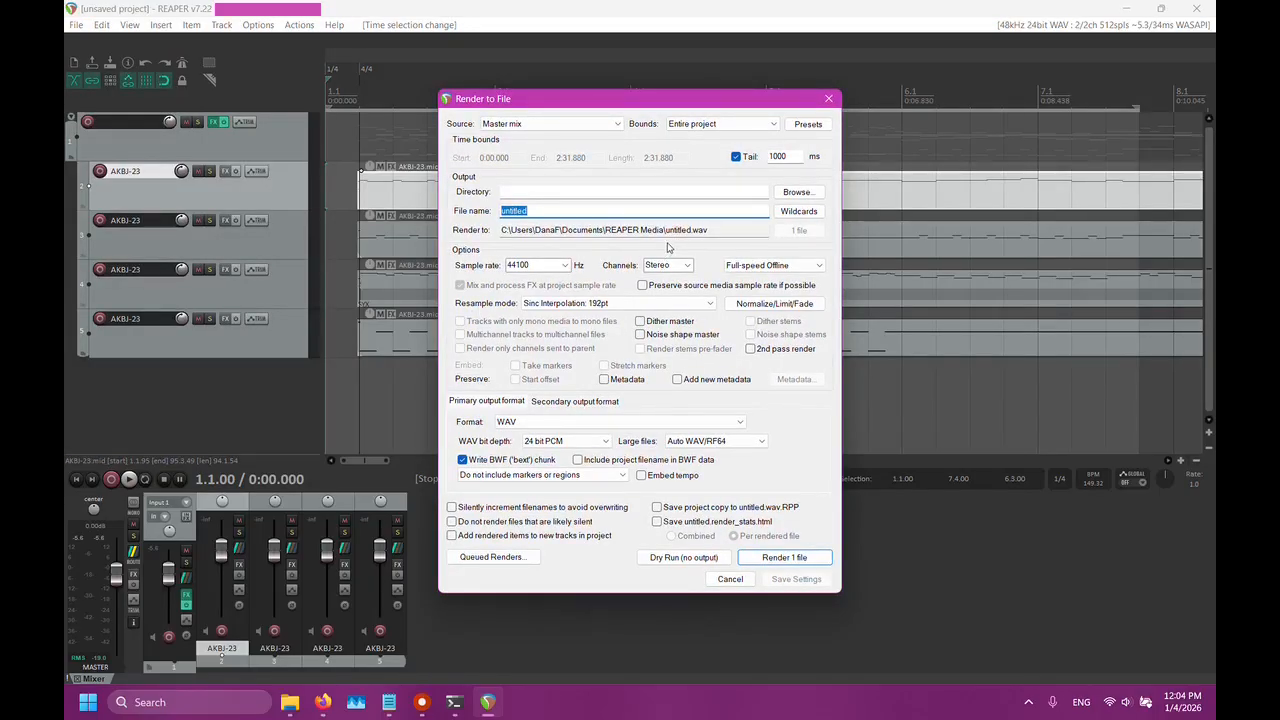
left_click(688, 125)
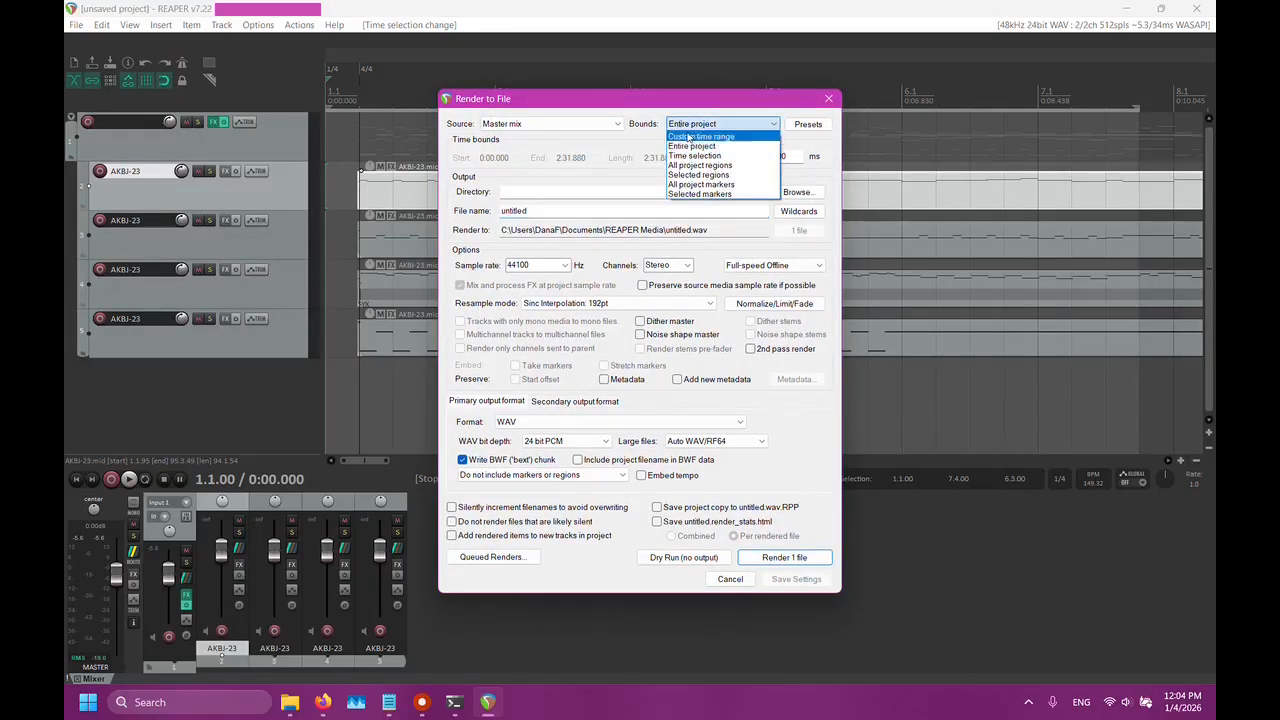
left_click(686, 155)
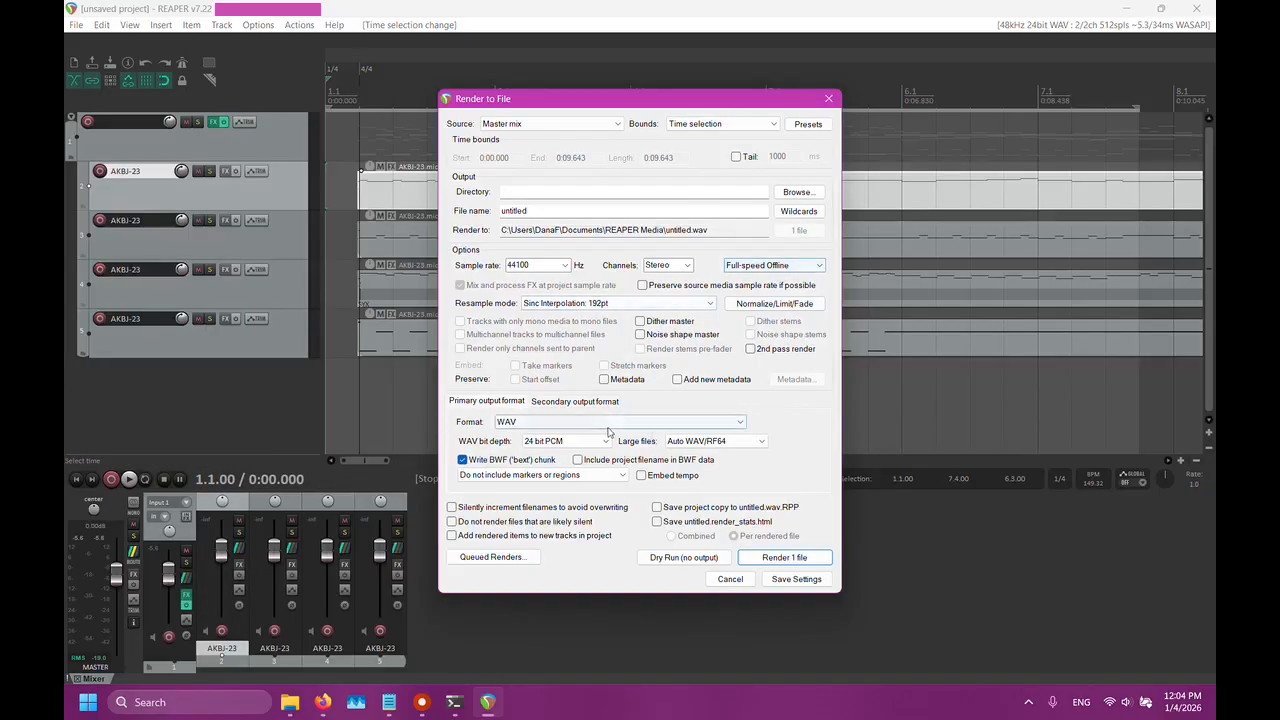
Set the output format to FLAC with data compression 8 - Slowest, and render the master mix as untitled.flac
left_click(560, 422)
left_click(555, 492)
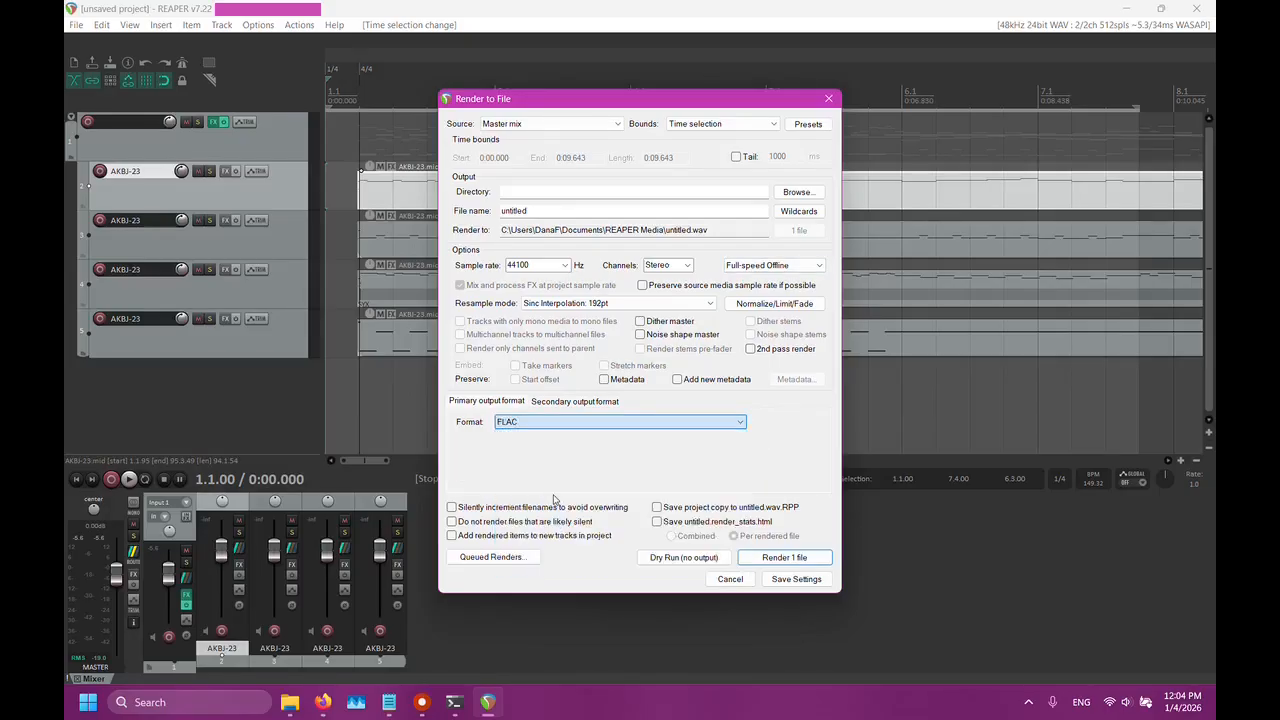
left_click(620, 459)
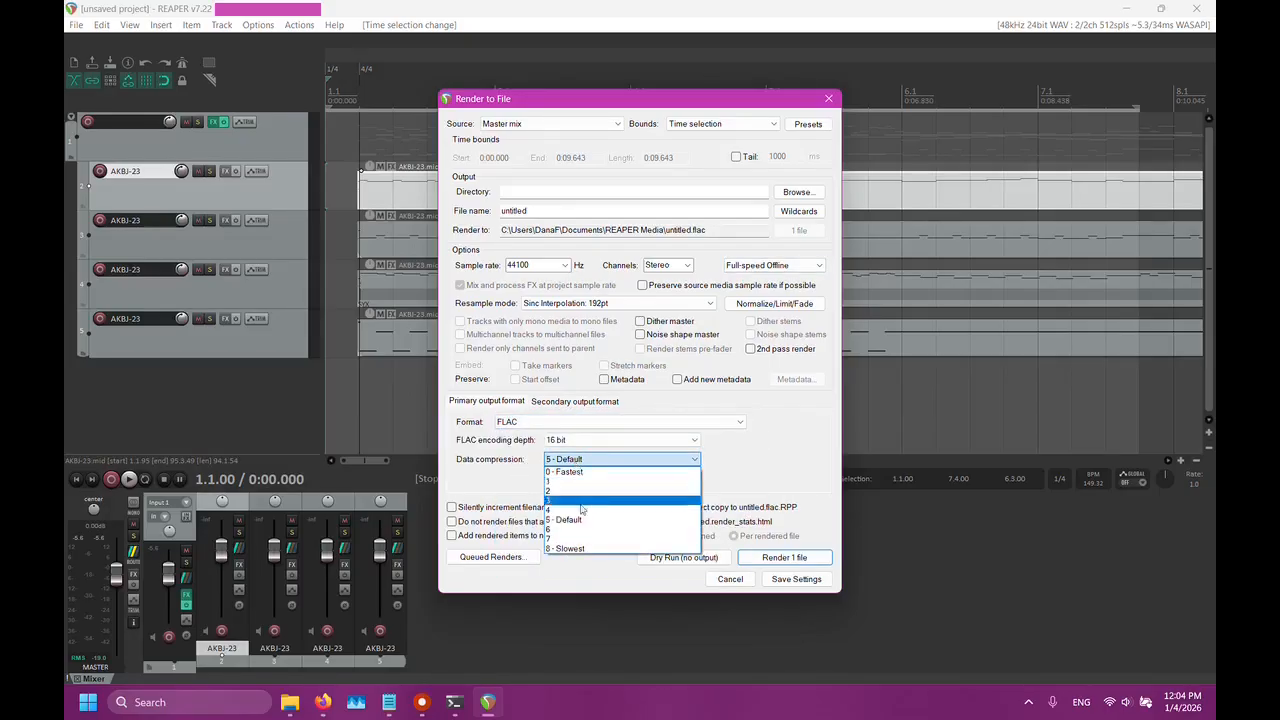
left_click(573, 552)
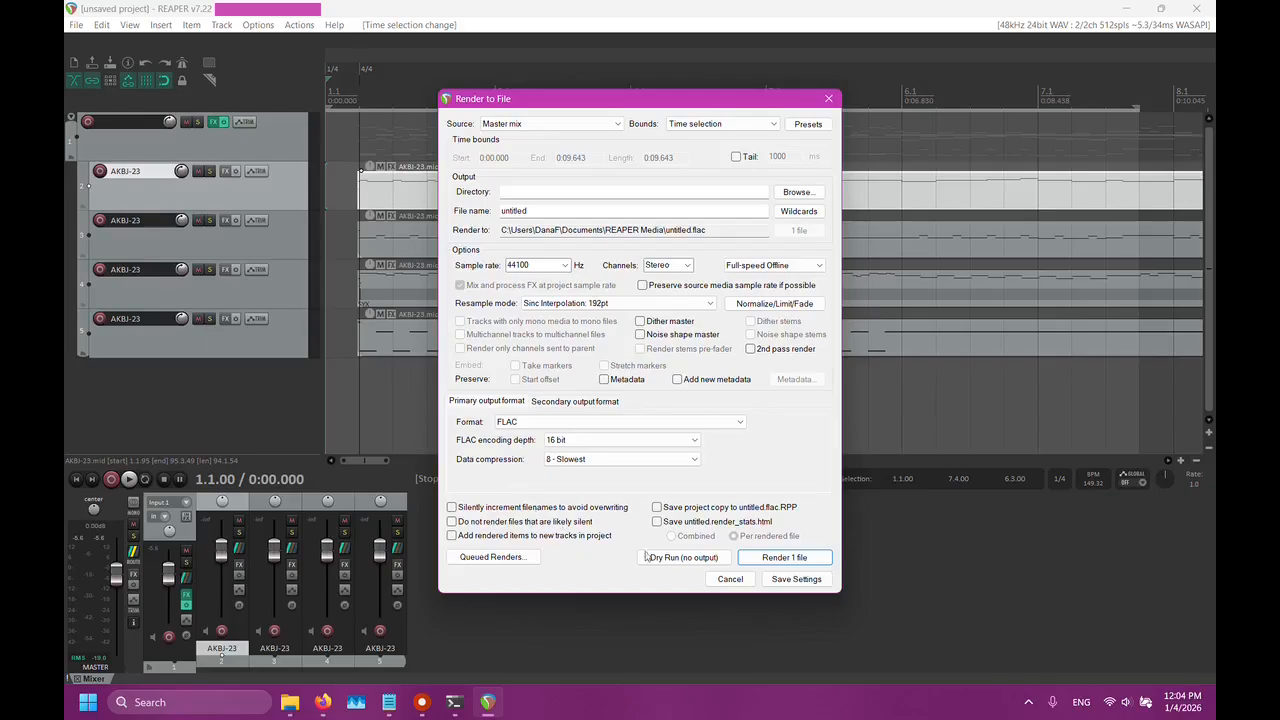
left_click(784, 557)
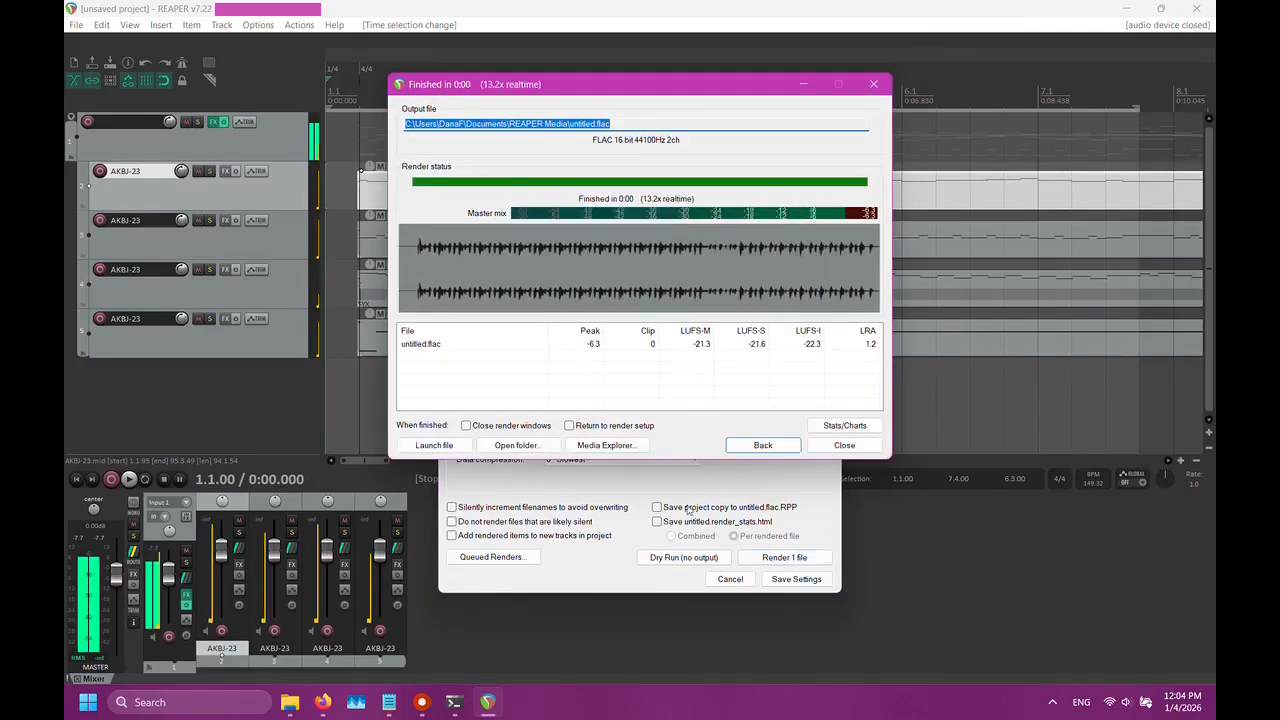
left_click(840, 445)
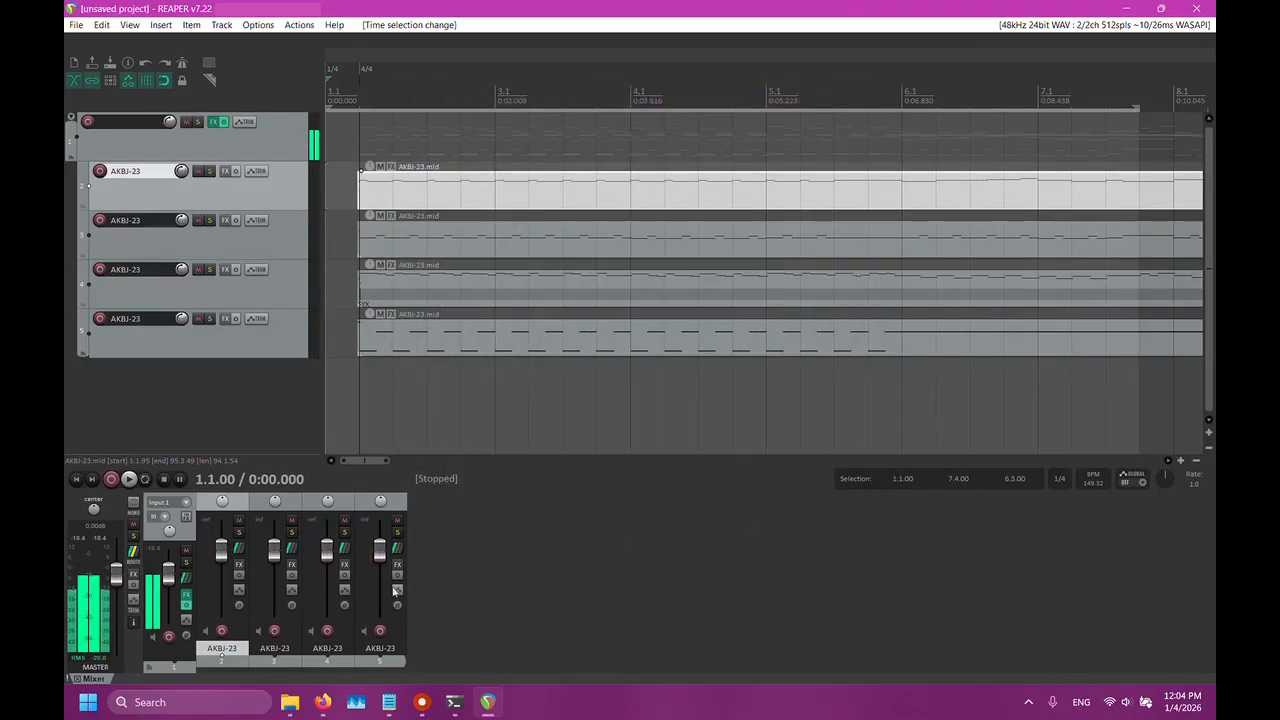